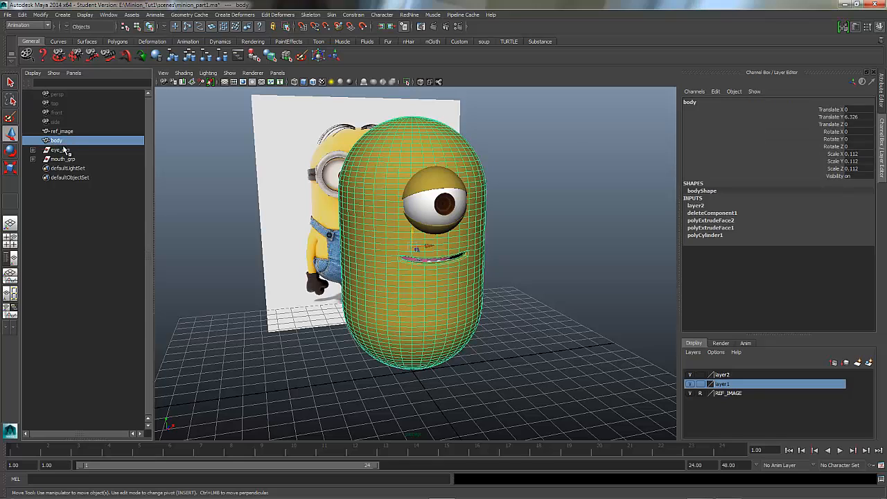
# Examine which objects belong to the eye_grp and mouth_grp groups in the scene hierarchy.
pyautogui.click(61, 150)
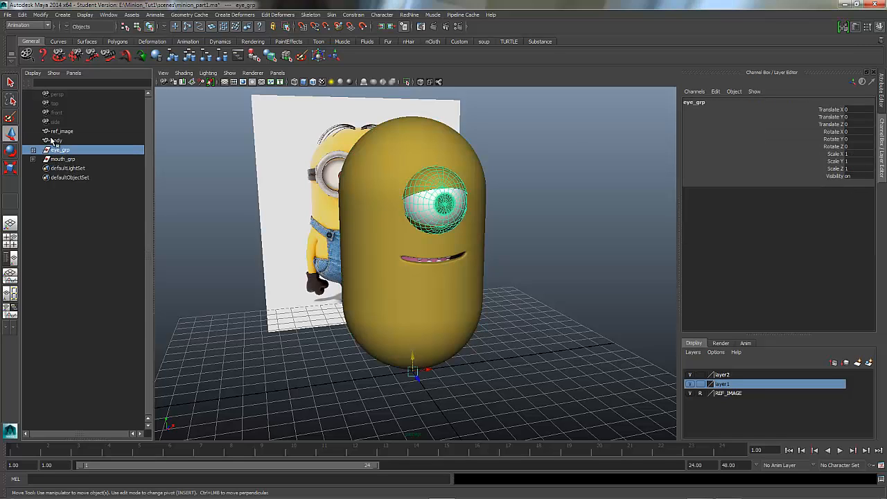
pyautogui.click(32, 150)
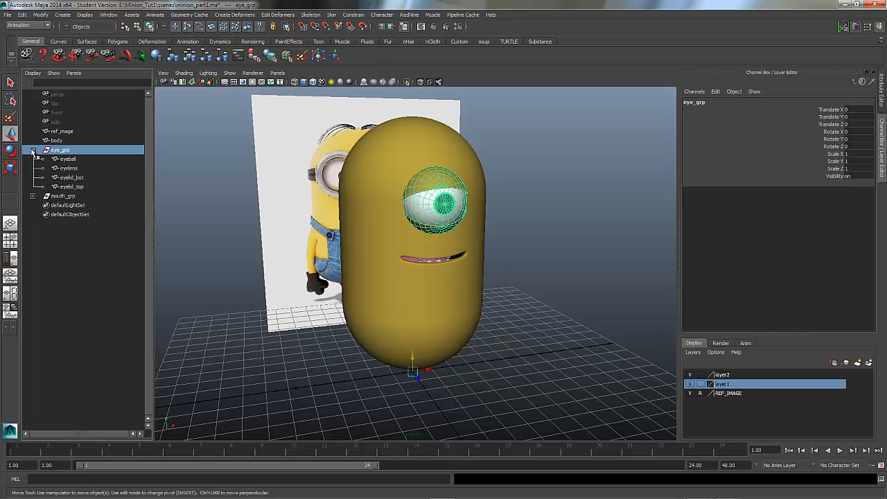
pyautogui.click(32, 151)
pyautogui.click(66, 159)
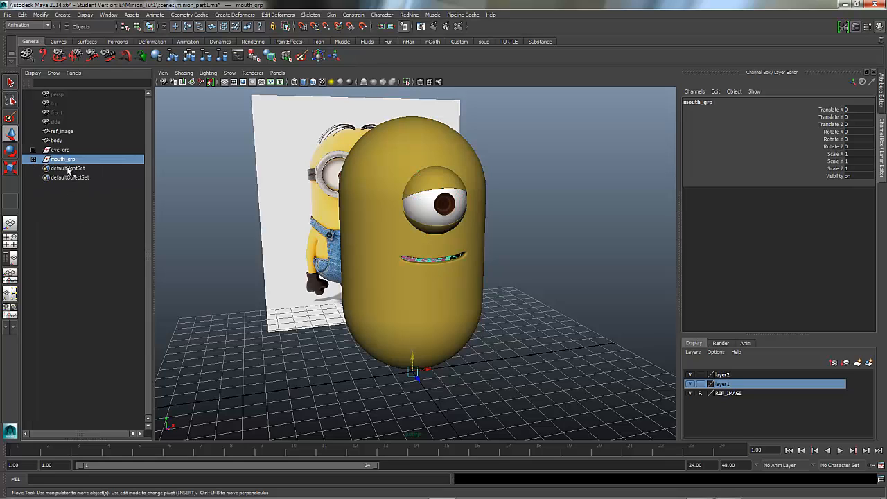
pyautogui.click(33, 159)
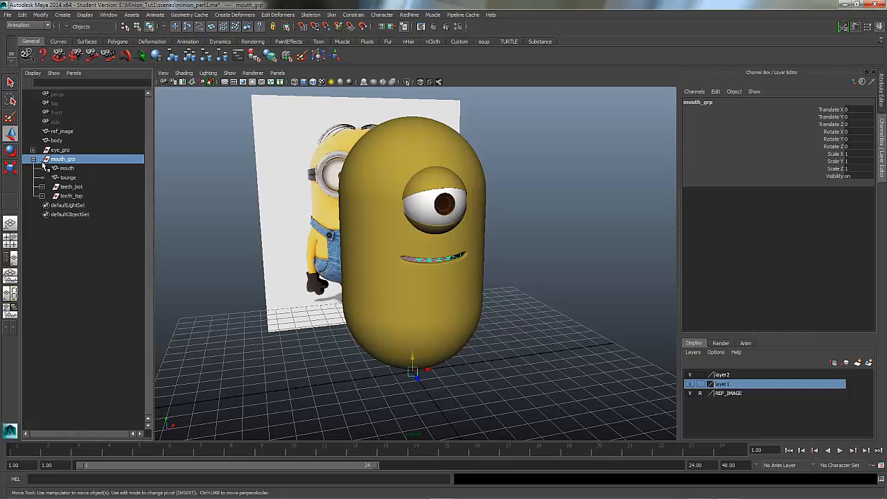
pyautogui.click(79, 188)
pyautogui.click(79, 197)
pyautogui.click(70, 249)
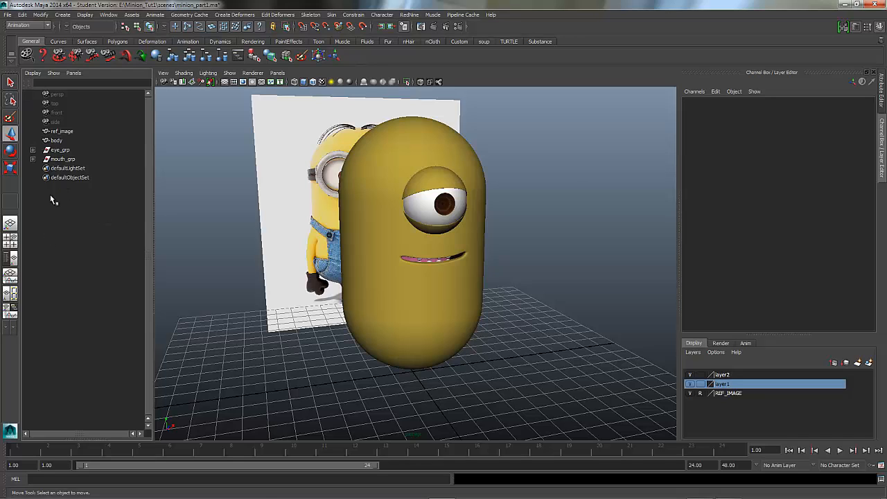
# Highlight the body alone and together with the eye and mouth groups to review the character's parts.
pyautogui.click(57, 141)
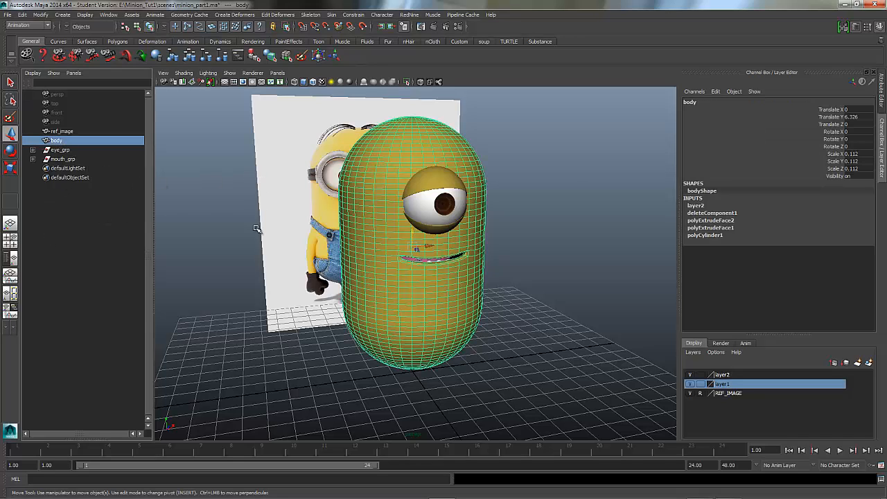
pyautogui.click(55, 208)
pyautogui.click(56, 140)
pyautogui.keyDown('shift'); pyautogui.click(64, 160); pyautogui.keyUp('shift')
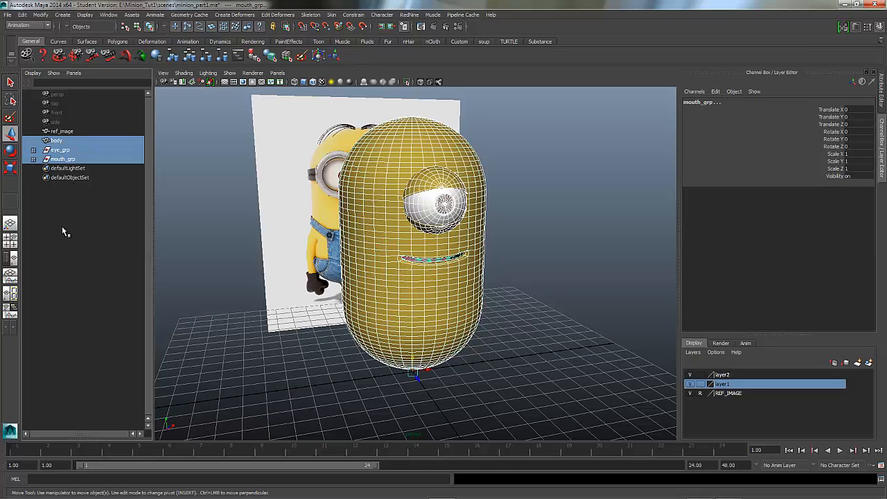
pyautogui.click(51, 242)
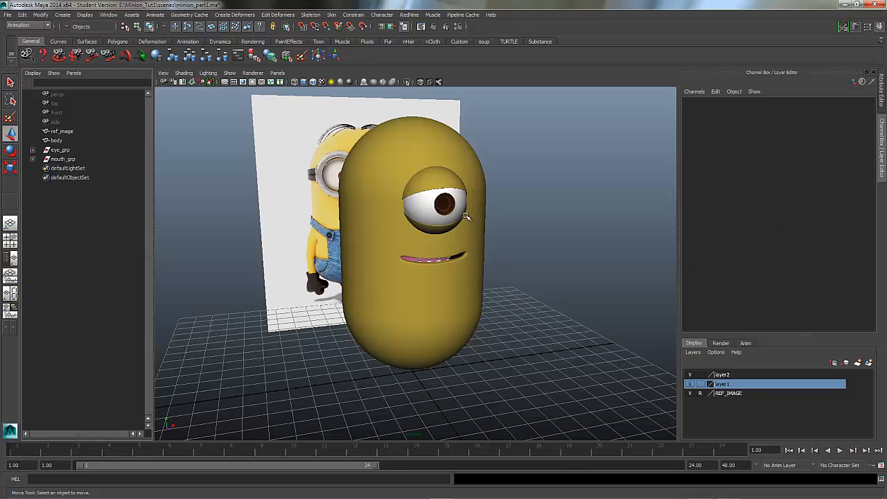
# Show the selected body in the front view with X-Ray shading so the reference image can be compared.
pyautogui.click(385, 220)
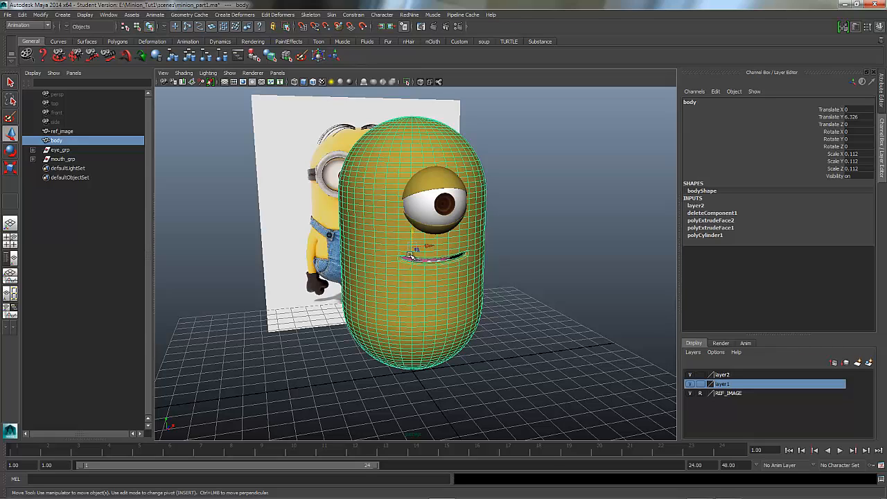
pyautogui.click(277, 74)
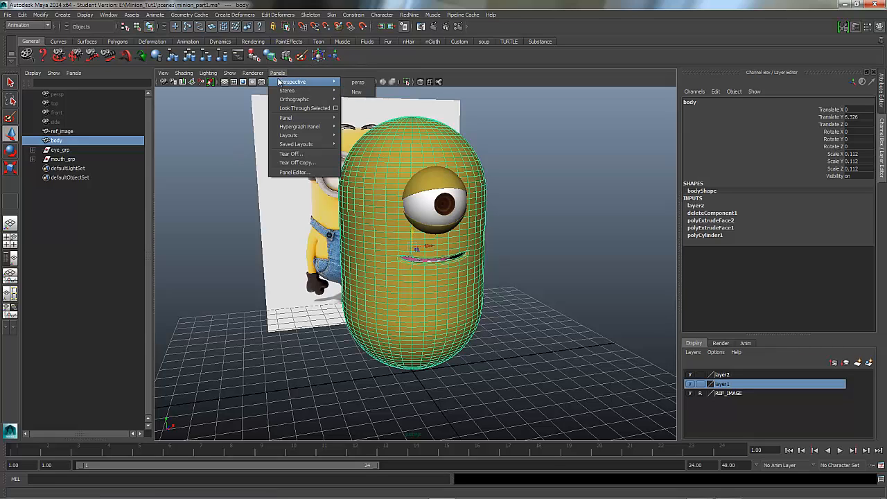
pyautogui.moveTo(305, 100)
pyautogui.click(357, 103)
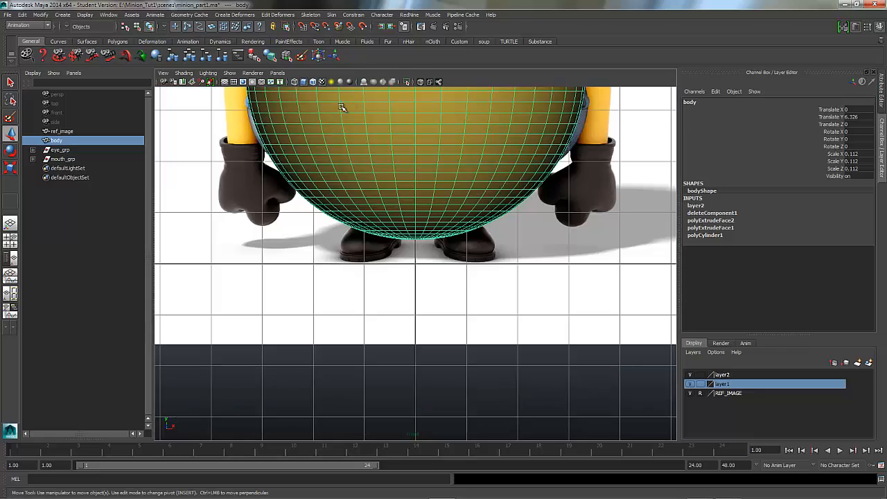
pyautogui.moveTo(659, 247)
pyautogui.keyDown('alt'); pyautogui.mouseDown(button='right')
pyautogui.moveTo(463, 254)
pyautogui.moveTo(585, 248)
pyautogui.moveTo(628, 208)
pyautogui.mouseUp(button='right'); pyautogui.keyUp('alt')
pyautogui.click(187, 80)
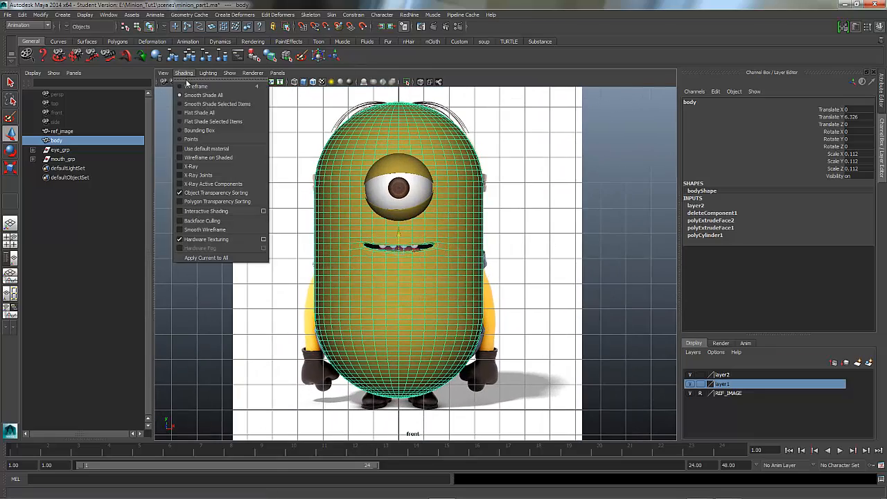
pyautogui.click(186, 166)
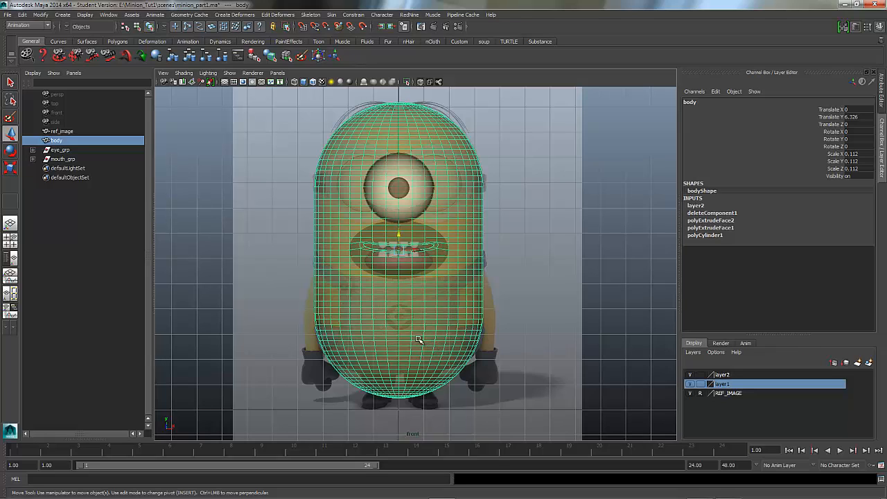
# Reset the lattice options and create a lattice deformer on the body with divisions of 2, 5 and 2.
pyautogui.click(31, 26)
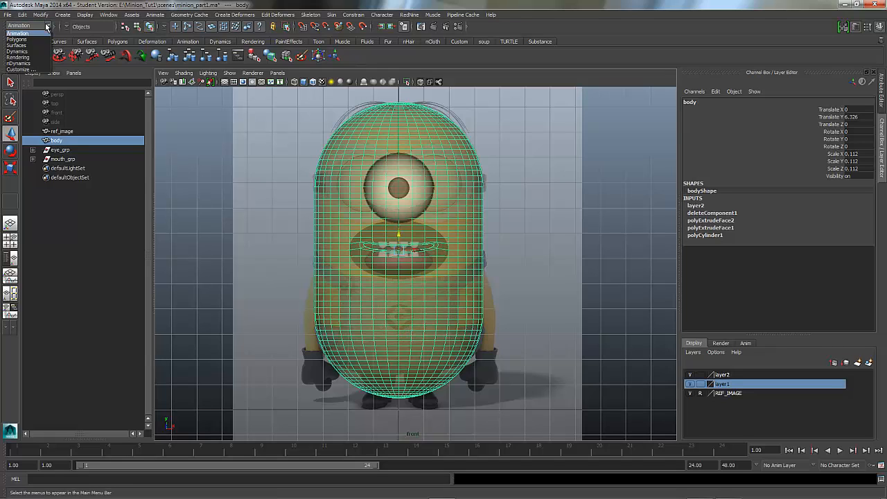
pyautogui.click(37, 33)
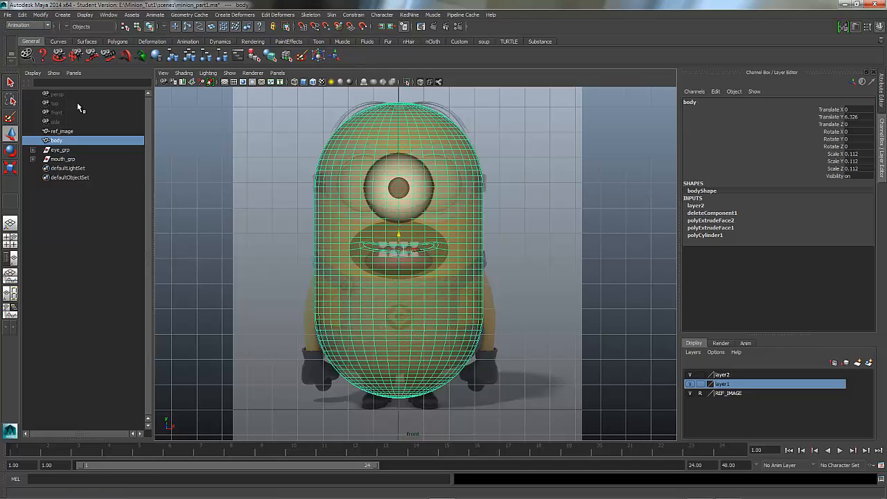
pyautogui.click(234, 15)
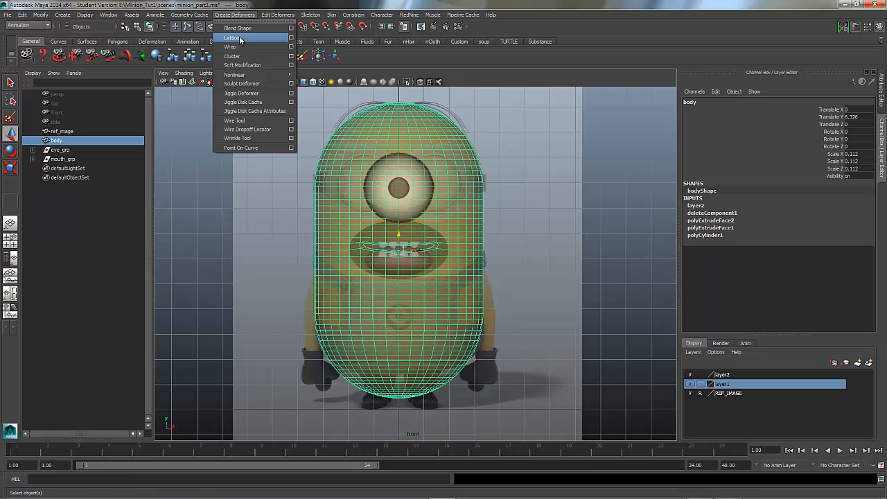
pyautogui.click(291, 37)
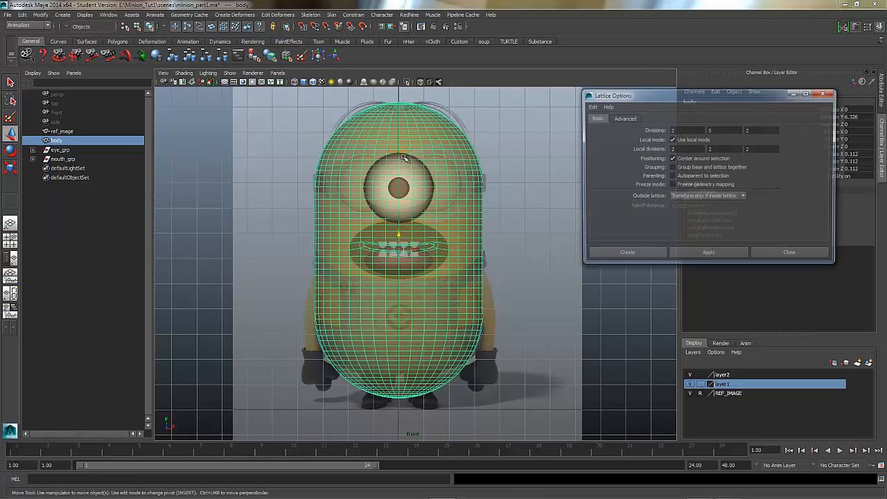
pyautogui.click(591, 106)
pyautogui.click(603, 124)
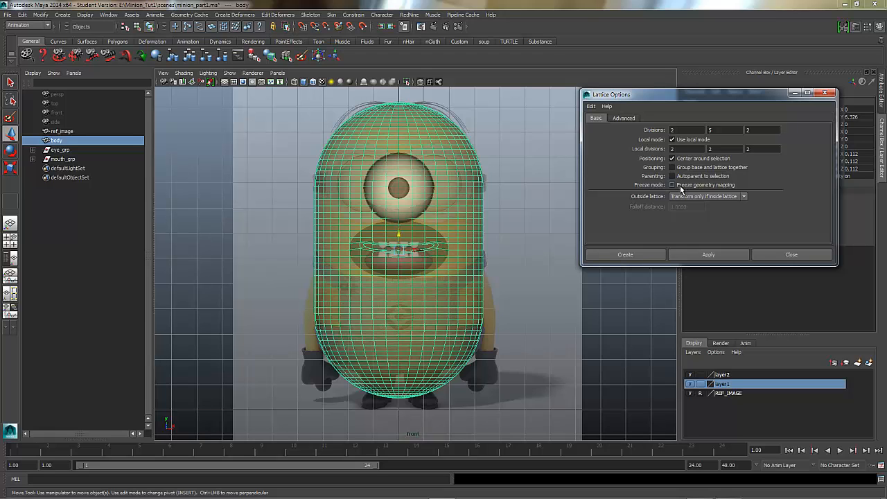
pyautogui.click(626, 255)
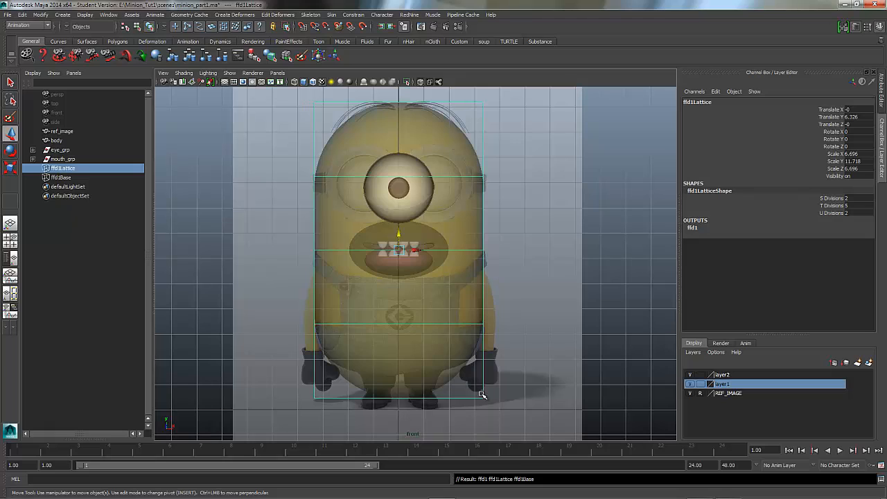
# Raise the bottom row of lattice points to the reference body's underside and scale the row wider horizontally.
pyautogui.moveTo(482, 319); pyautogui.dragTo(482, 299, button='right')
pyautogui.moveTo(511, 406); pyautogui.dragTo(307, 386)
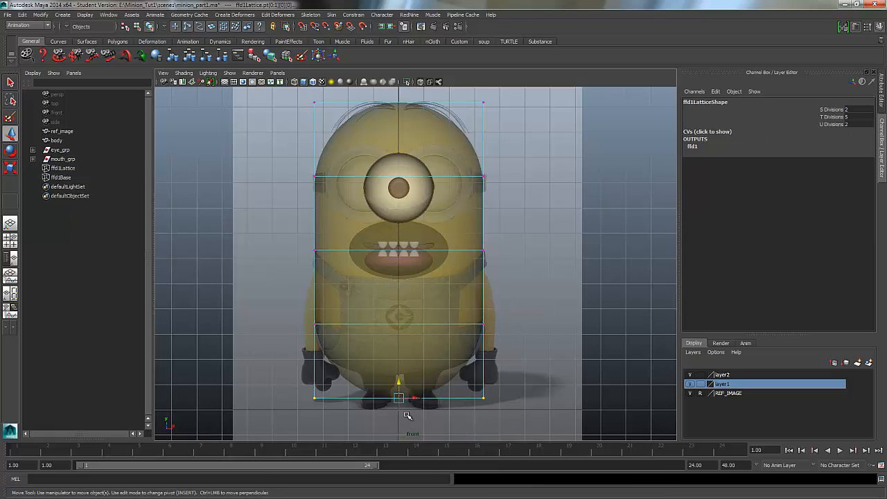
pyautogui.moveTo(399, 380); pyautogui.dragTo(400, 362)
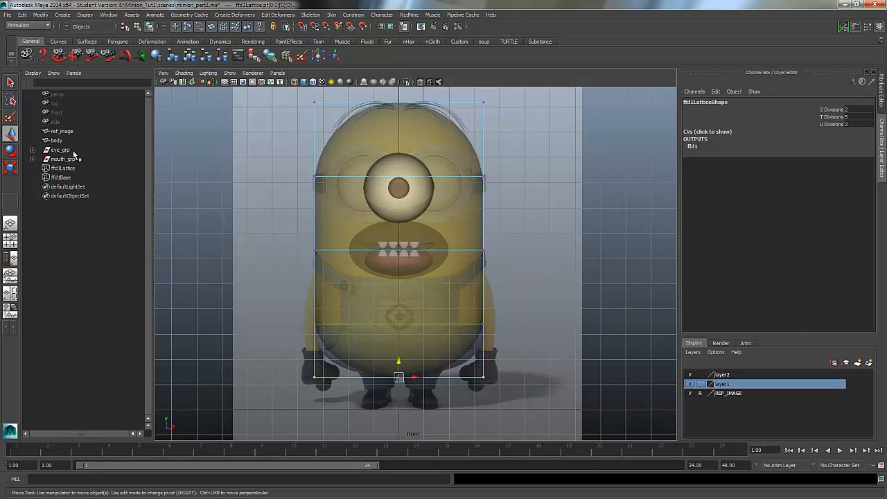
pyautogui.click(11, 167)
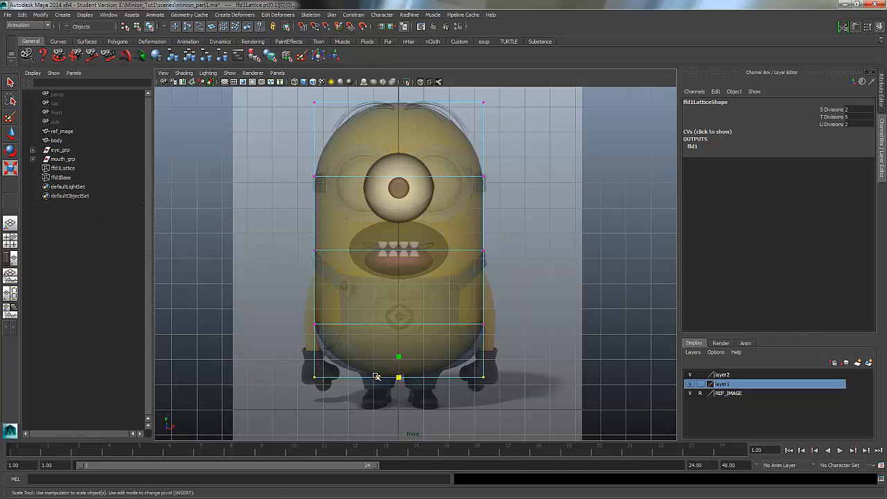
pyautogui.moveTo(375, 377); pyautogui.dragTo(378, 378)
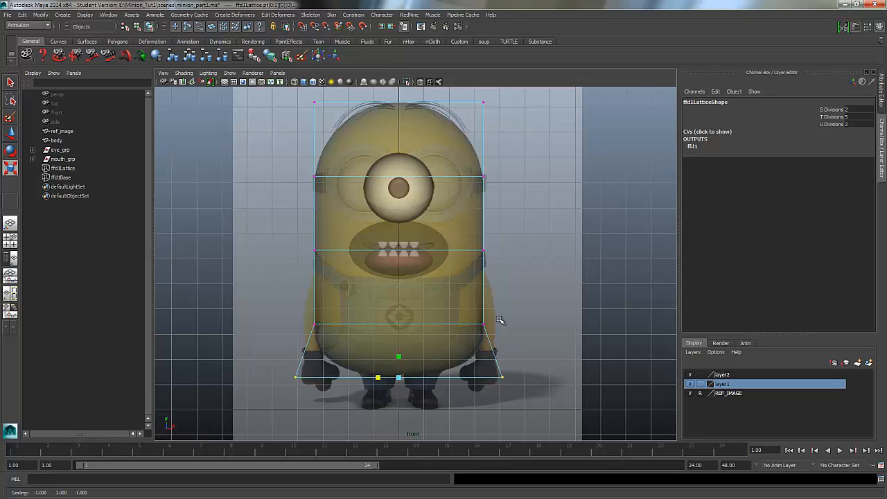
# Raise the second lattice row from the bottom slightly and scale it a little narrower horizontally.
pyautogui.moveTo(502, 332); pyautogui.dragTo(281, 320)
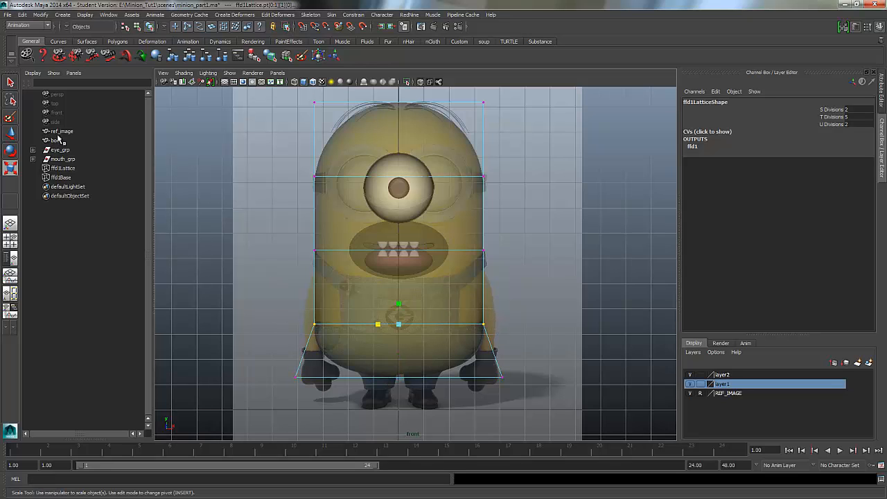
pyautogui.click(11, 133)
pyautogui.moveTo(392, 308); pyautogui.dragTo(395, 299)
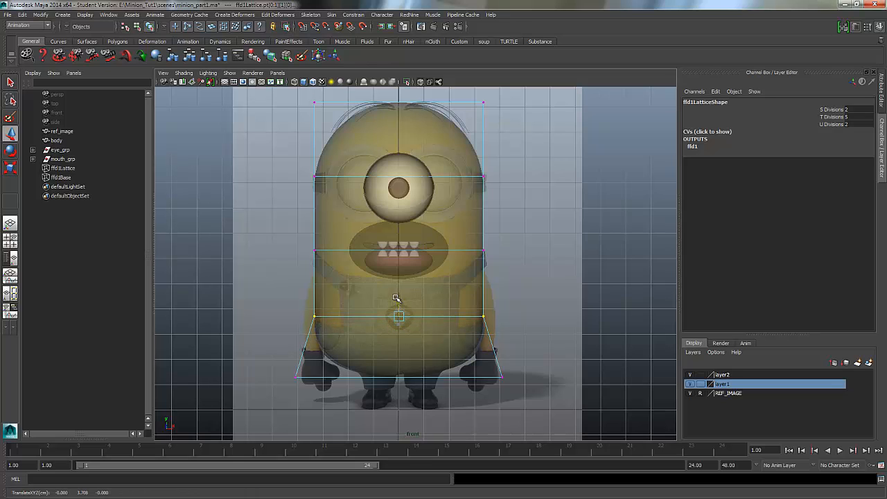
pyautogui.click(11, 167)
pyautogui.moveTo(376, 318)
pyautogui.mouseDown()
pyautogui.moveTo(369, 318)
pyautogui.moveTo(380, 320)
pyautogui.mouseUp()
# Scale the bottom lattice row wider again and narrow the middle row slightly to match the reference body.
pyautogui.moveTo(517, 388); pyautogui.dragTo(291, 357)
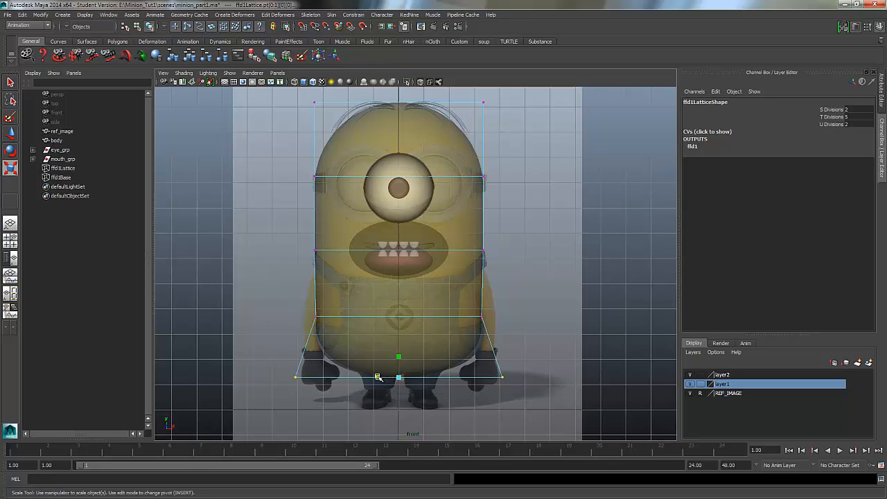
pyautogui.moveTo(377, 377); pyautogui.dragTo(376, 378)
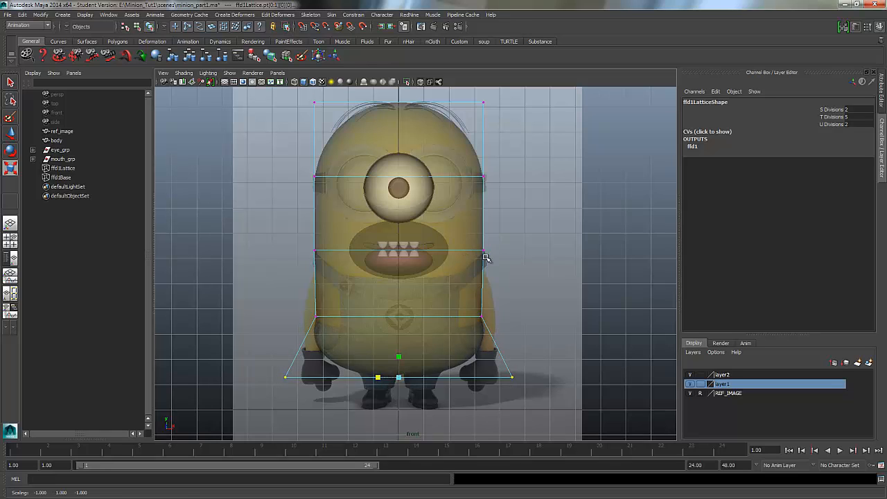
pyautogui.moveTo(488, 258); pyautogui.dragTo(296, 239)
pyautogui.moveTo(377, 251); pyautogui.dragTo(379, 251)
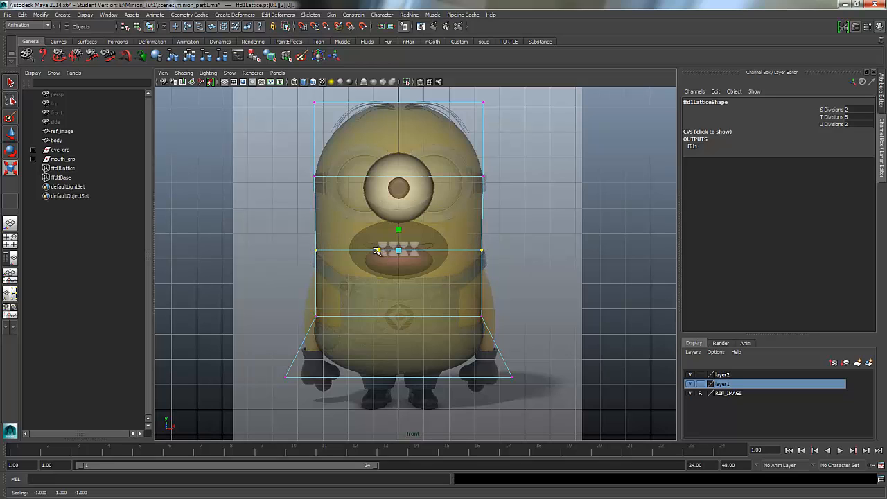
# Lower the top row of lattice points slightly to match the top of the reference head.
pyautogui.moveTo(500, 187); pyautogui.dragTo(291, 171)
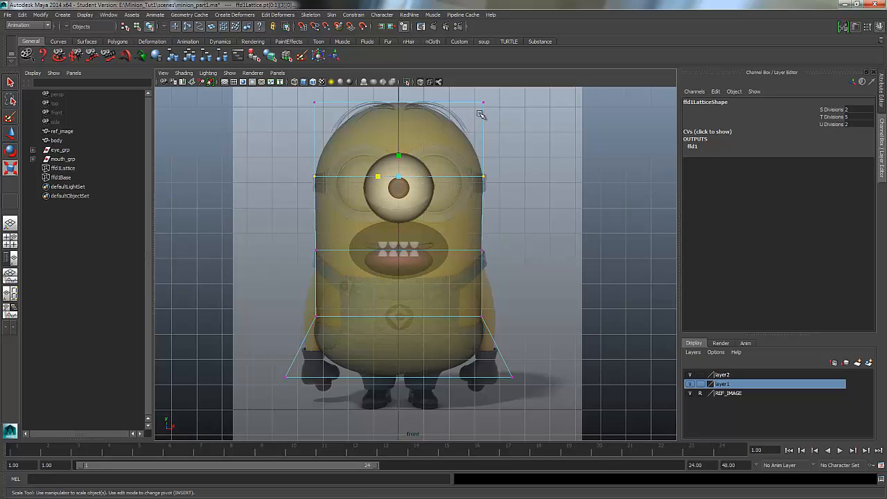
pyautogui.moveTo(505, 115); pyautogui.dragTo(277, 95)
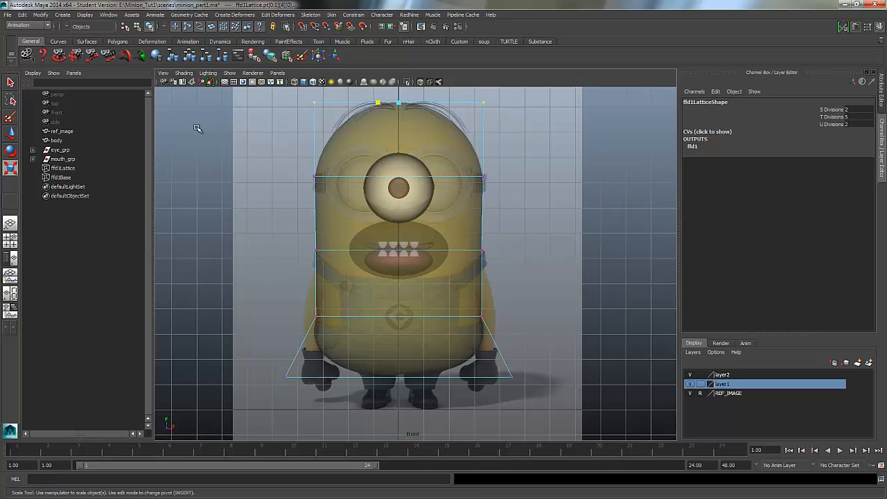
pyautogui.click(11, 133)
pyautogui.moveTo(400, 91); pyautogui.dragTo(401, 94)
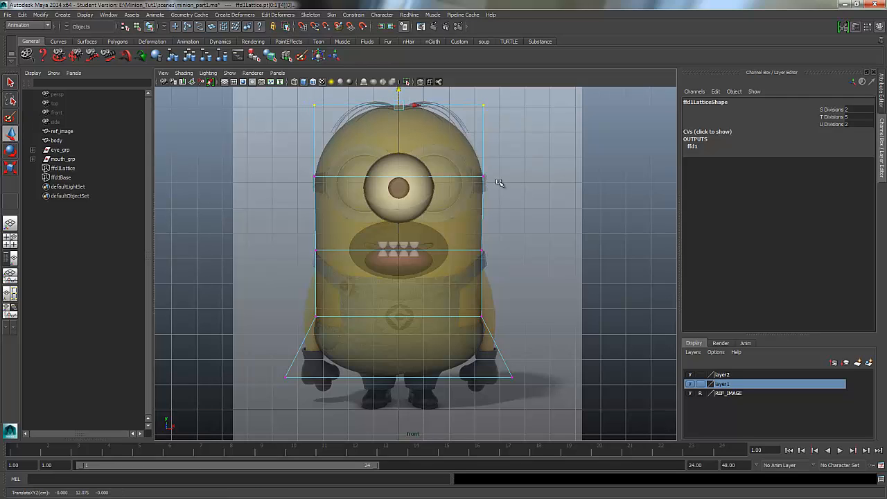
# Scale the second lattice row from the top slightly narrower to fit the sides of the reference head.
pyautogui.moveTo(500, 182); pyautogui.dragTo(288, 166)
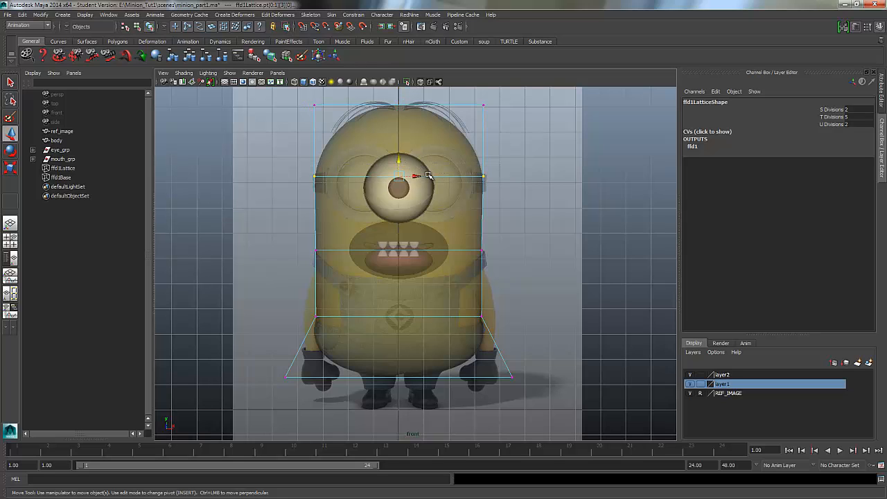
pyautogui.press('r')
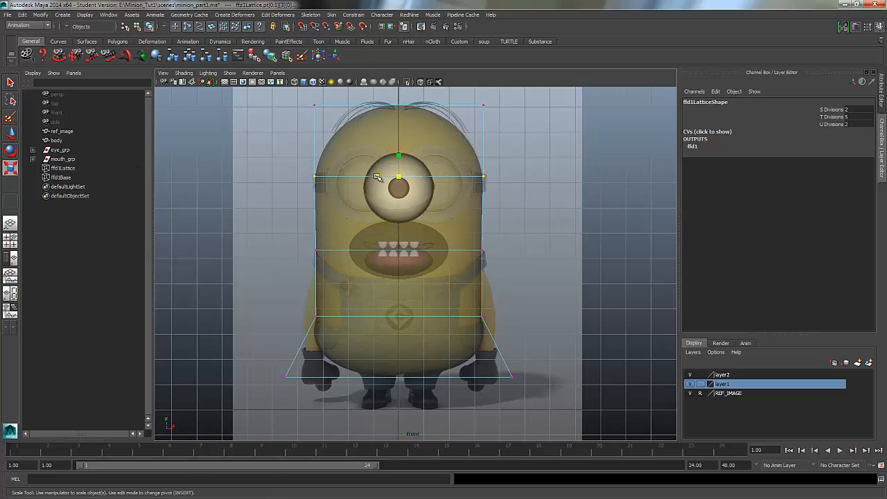
pyautogui.moveTo(377, 177); pyautogui.dragTo(378, 177)
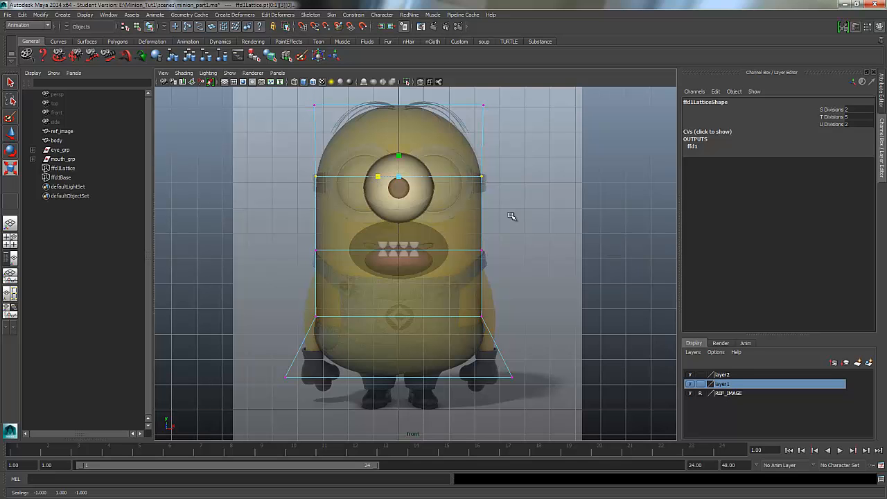
pyautogui.keyDown('alt'); pyautogui.moveTo(593, 191); pyautogui.dragTo(716, 188, button='right'); pyautogui.keyUp('alt')
pyautogui.keyDown('alt'); pyautogui.moveTo(497, 193); pyautogui.dragTo(516, 262, button='middle'); pyautogui.keyUp('alt')
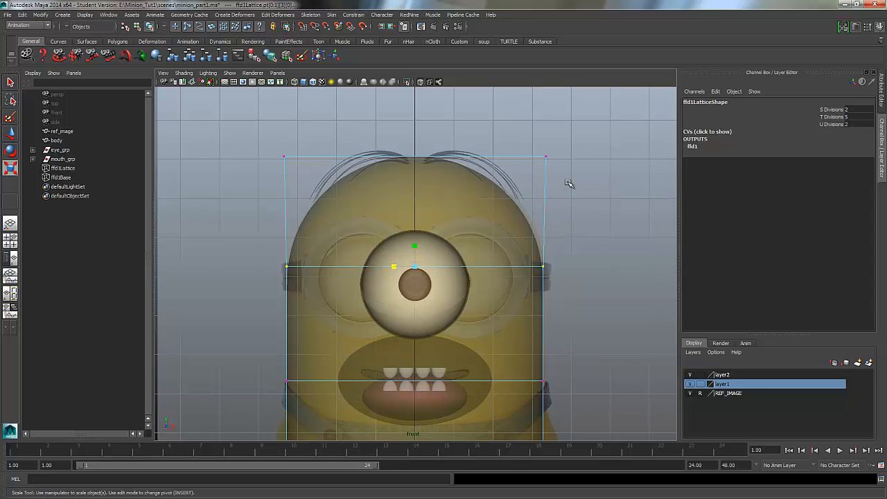
# Scale the top row of lattice points slightly wider so the head's dome matches the reference outline.
pyautogui.press('Up')
pyautogui.moveTo(390, 154); pyautogui.dragTo(392, 156)
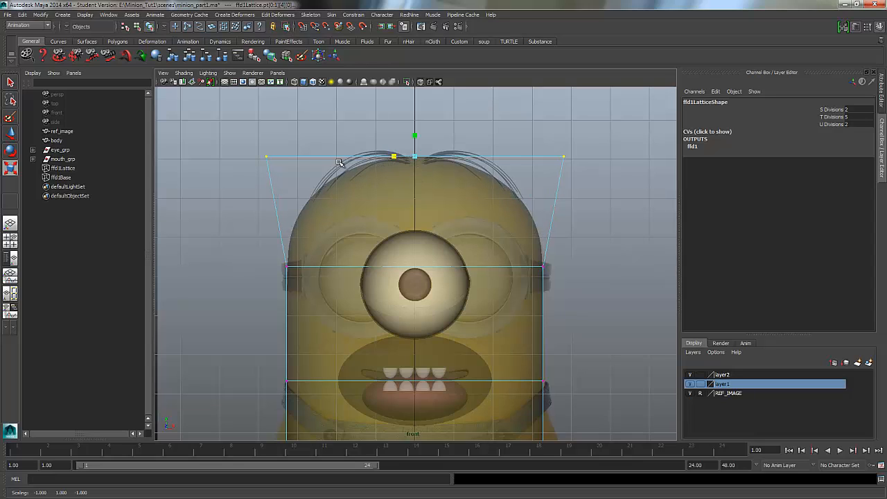
pyautogui.moveTo(392, 156); pyautogui.dragTo(396, 156)
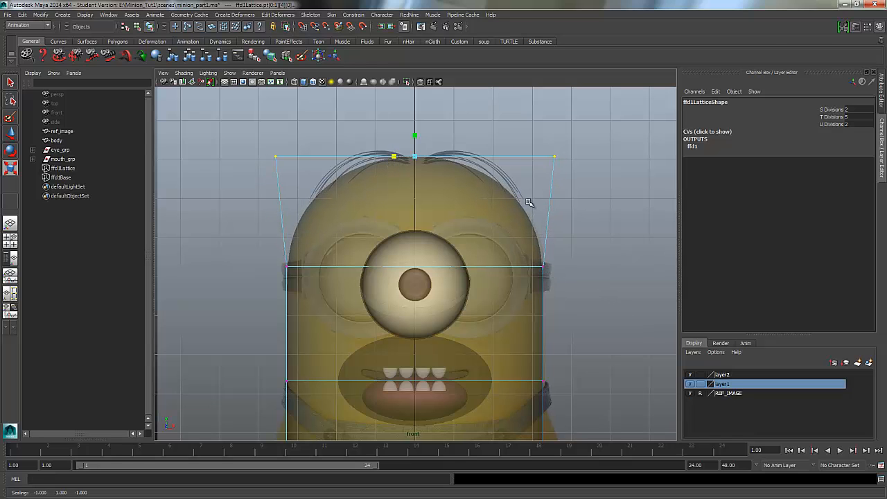
# In the side view, scale the middle row of lattice points slightly narrower front to back.
pyautogui.keyDown('alt'); pyautogui.moveTo(580, 262); pyautogui.dragTo(577, 184, button='middle'); pyautogui.keyUp('alt')
pyautogui.keyDown('alt'); pyautogui.moveTo(556, 301); pyautogui.dragTo(569, 234, button='middle'); pyautogui.keyUp('alt')
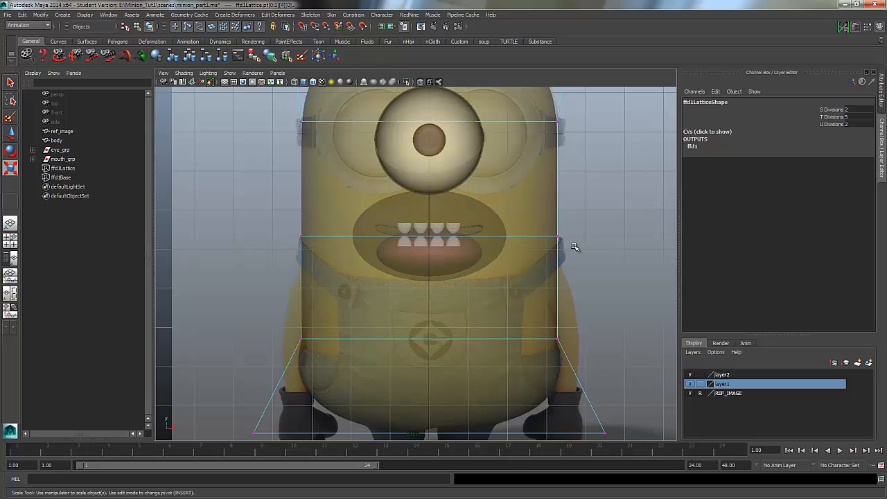
pyautogui.keyDown('alt'); pyautogui.moveTo(580, 278); pyautogui.dragTo(585, 200, button='middle'); pyautogui.keyUp('alt')
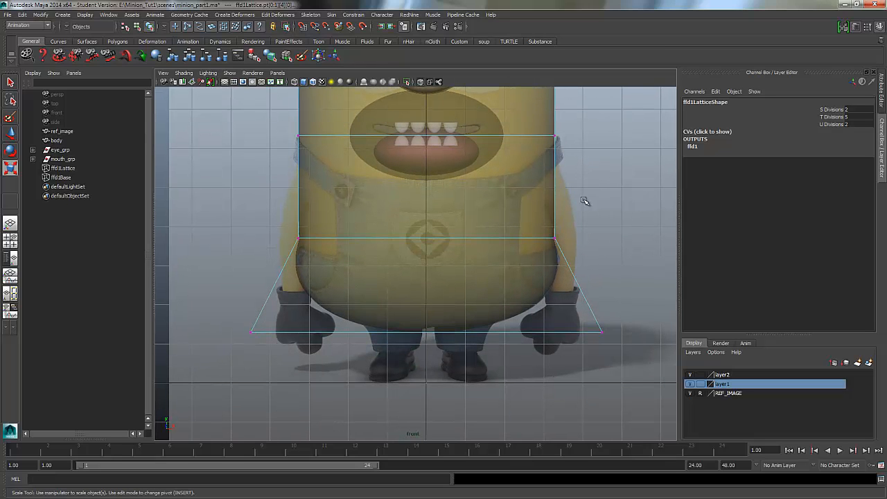
pyautogui.click(278, 73)
pyautogui.moveTo(284, 92)
pyautogui.moveTo(326, 99)
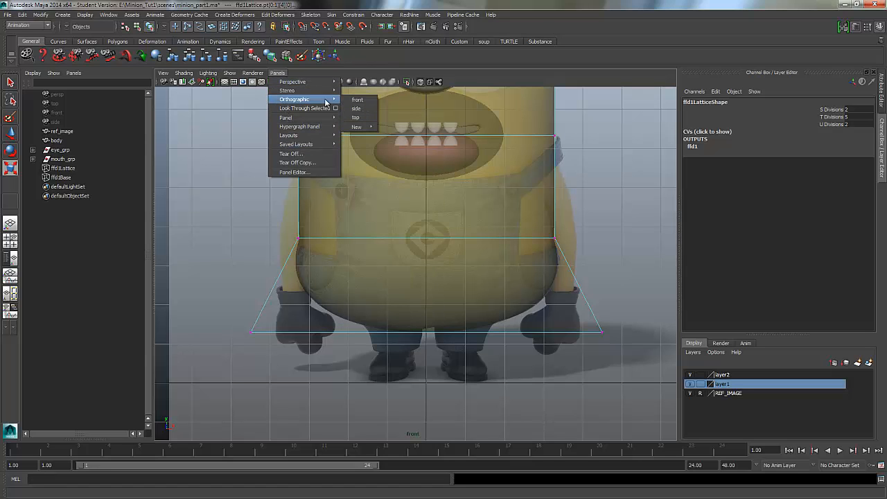
pyautogui.click(367, 111)
pyautogui.keyDown('alt'); pyautogui.moveTo(497, 284); pyautogui.dragTo(471, 358, button='middle'); pyautogui.keyUp('alt')
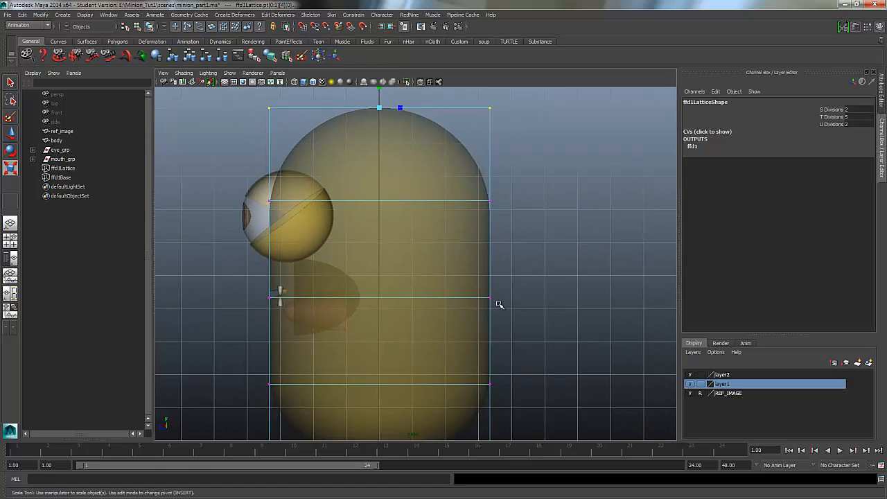
pyautogui.keyDown('alt'); pyautogui.moveTo(497, 305); pyautogui.dragTo(462, 295, button='right'); pyautogui.keyUp('alt')
pyautogui.moveTo(494, 304); pyautogui.dragTo(251, 276)
pyautogui.moveTo(406, 293); pyautogui.dragTo(405, 293)
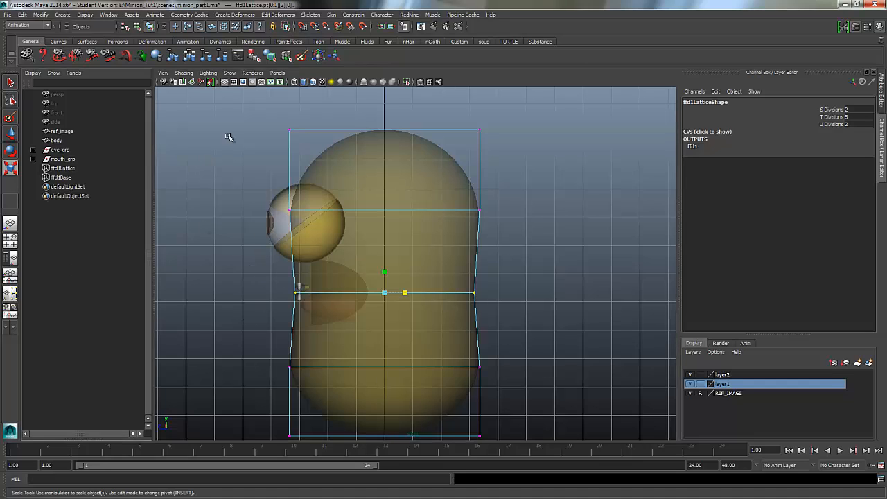
# Return to the perspective view and delete the body's construction history to bake in the lattice deformation.
pyautogui.click(277, 74)
pyautogui.moveTo(326, 82)
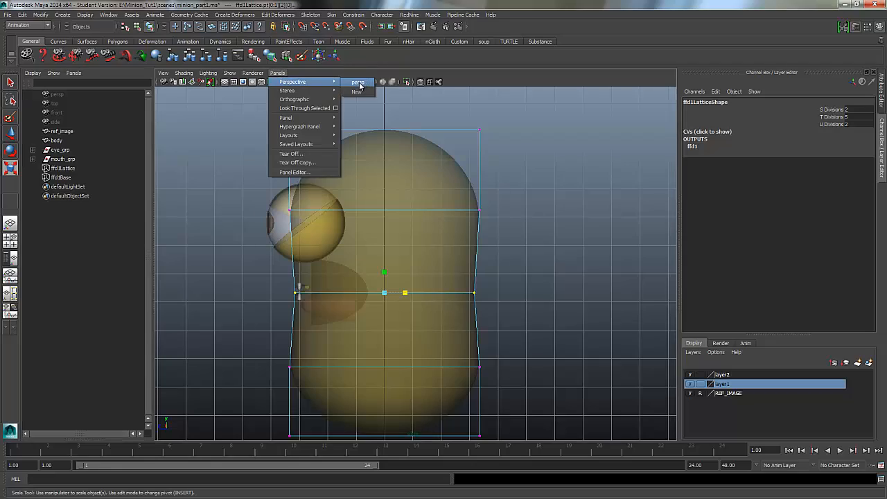
pyautogui.click(357, 83)
pyautogui.keyDown('alt'); pyautogui.moveTo(360, 187); pyautogui.dragTo(406, 185); pyautogui.keyUp('alt')
pyautogui.click(406, 186)
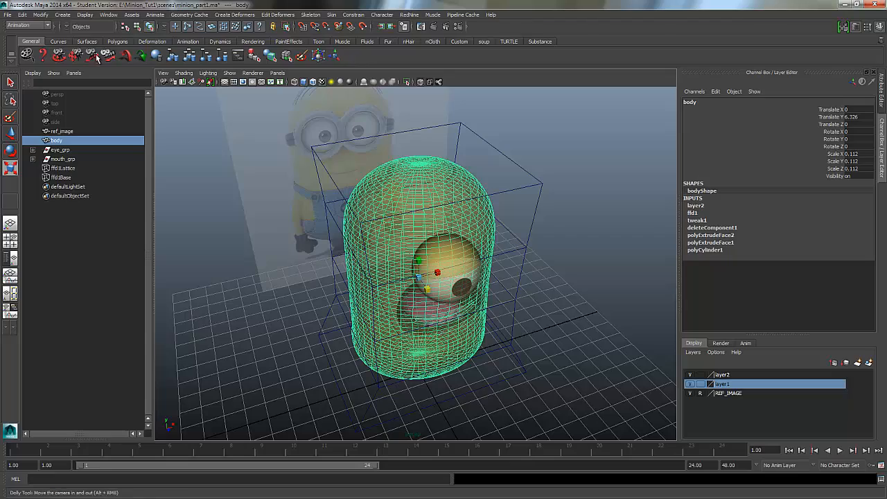
pyautogui.click(21, 14)
pyautogui.moveTo(70, 109)
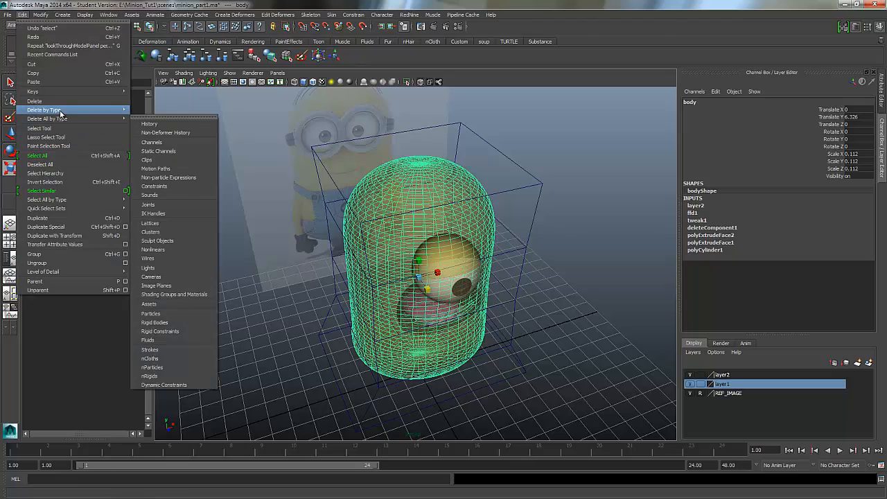
pyautogui.click(155, 116)
# Turn off X-Ray shading in the perspective view.
pyautogui.keyDown('alt'); pyautogui.moveTo(382, 324); pyautogui.dragTo(300, 286); pyautogui.keyUp('alt')
pyautogui.keyDown('alt'); pyautogui.moveTo(300, 285); pyautogui.dragTo(409, 271, button='right'); pyautogui.keyUp('alt')
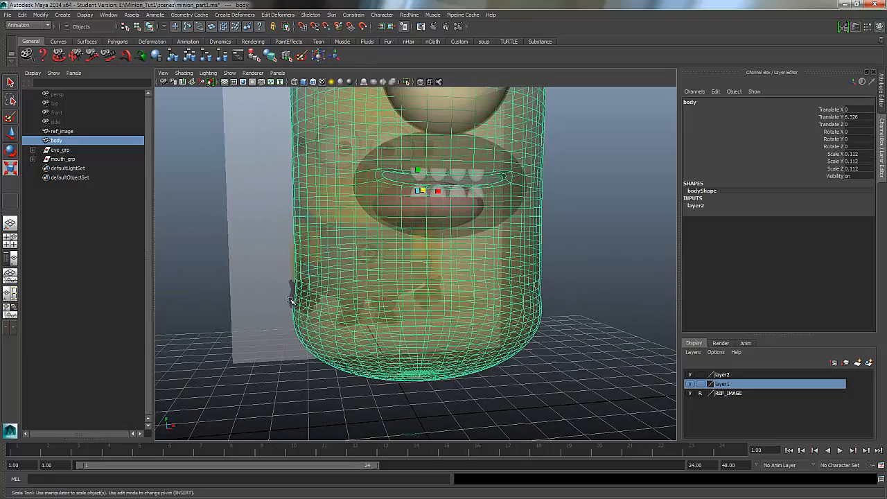
pyautogui.keyDown('alt'); pyautogui.moveTo(298, 290); pyautogui.dragTo(340, 287); pyautogui.keyUp('alt')
pyautogui.click(184, 73)
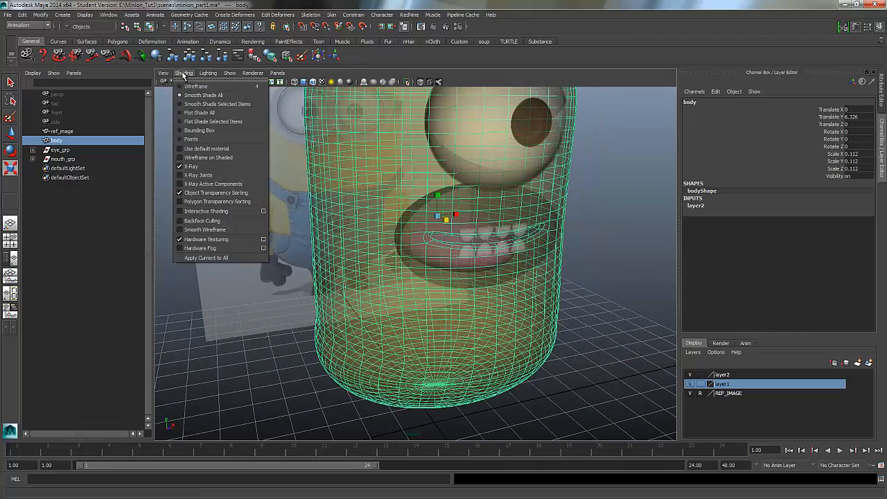
pyautogui.click(192, 167)
# Move mouth_grp slightly back into the body, to Translate Z -0.19.
pyautogui.moveTo(437, 270)
pyautogui.keyDown('alt'); pyautogui.mouseDown(button='right')
pyautogui.moveTo(359, 272)
pyautogui.moveTo(393, 270)
pyautogui.mouseUp(button='right'); pyautogui.keyUp('alt')
pyautogui.click(61, 160)
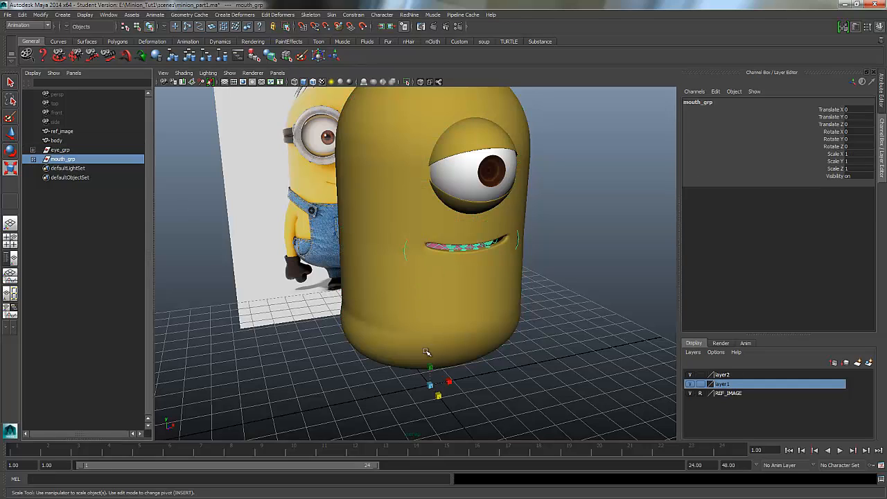
pyautogui.press('w')
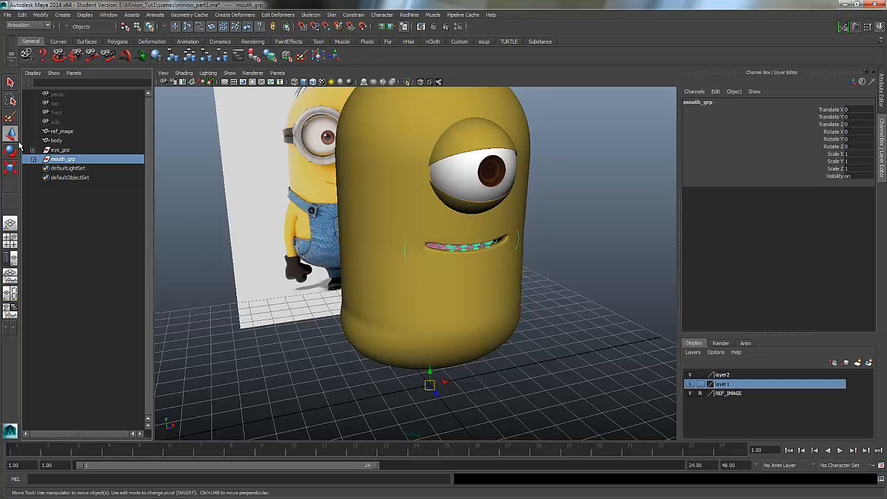
pyautogui.click(444, 401)
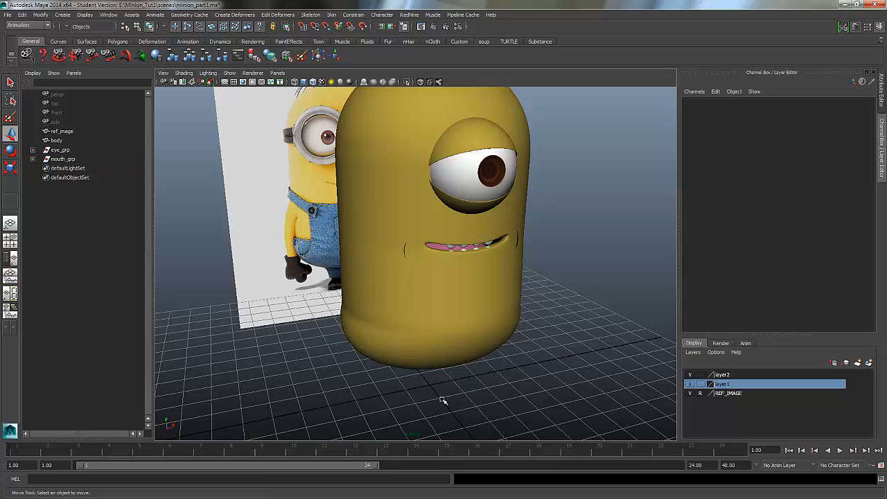
pyautogui.click(63, 160)
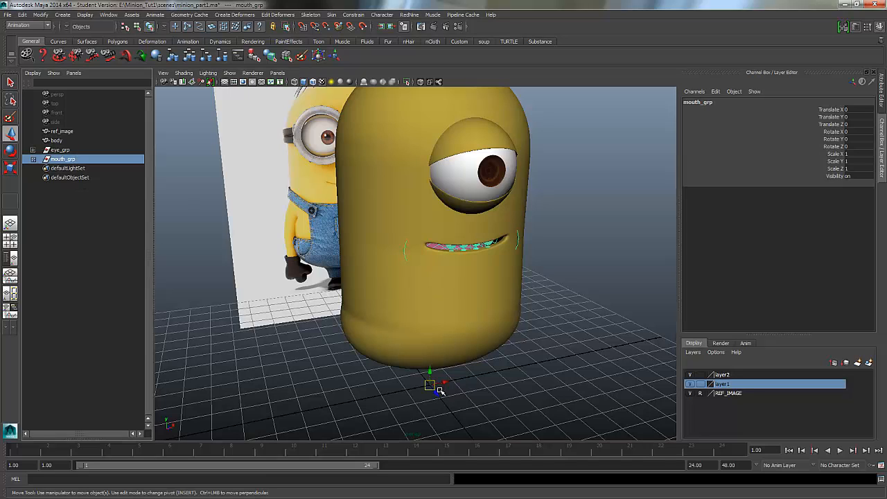
pyautogui.moveTo(439, 389); pyautogui.dragTo(433, 389)
pyautogui.keyDown('alt'); pyautogui.moveTo(426, 334); pyautogui.dragTo(438, 309); pyautogui.keyUp('alt')
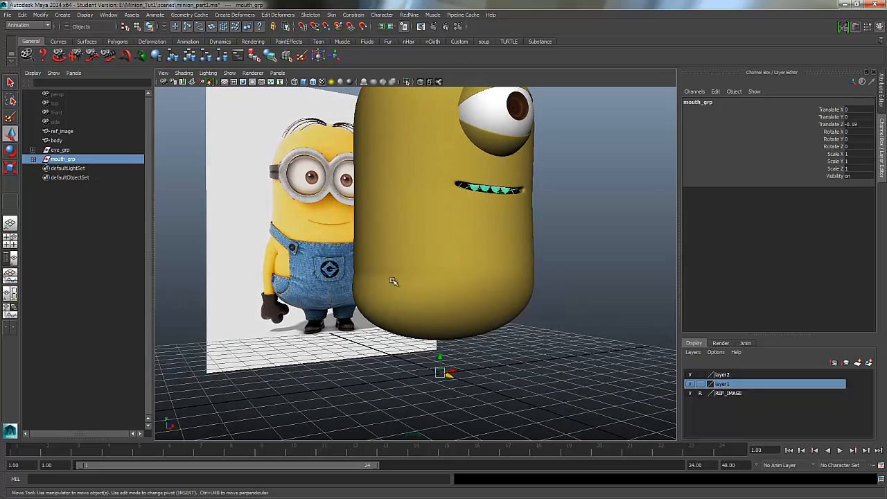
pyautogui.keyDown('alt'); pyautogui.moveTo(427, 251); pyautogui.dragTo(401, 345); pyautogui.keyUp('alt')
pyautogui.moveTo(387, 314)
pyautogui.keyDown('alt'); pyautogui.mouseDown()
pyautogui.moveTo(489, 295)
pyautogui.moveTo(307, 293)
pyautogui.moveTo(388, 300)
pyautogui.moveTo(481, 284)
pyautogui.moveTo(406, 301)
pyautogui.moveTo(389, 277)
pyautogui.moveTo(395, 302)
pyautogui.moveTo(378, 302)
pyautogui.mouseUp(); pyautogui.keyUp('alt')
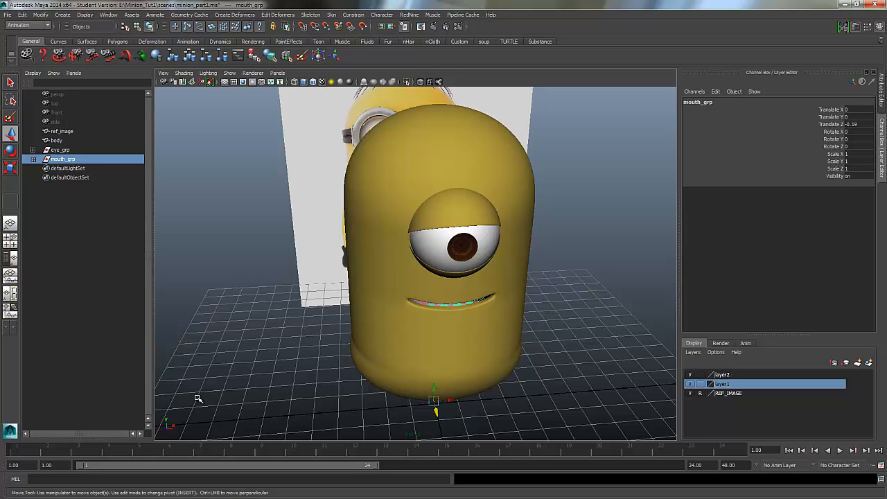
# Create a display layer from ref_image, body, eye_grp and mouth_grp, and hide that layer.
pyautogui.click(63, 131)
pyautogui.keyDown('shift'); pyautogui.click(64, 160); pyautogui.keyUp('shift')
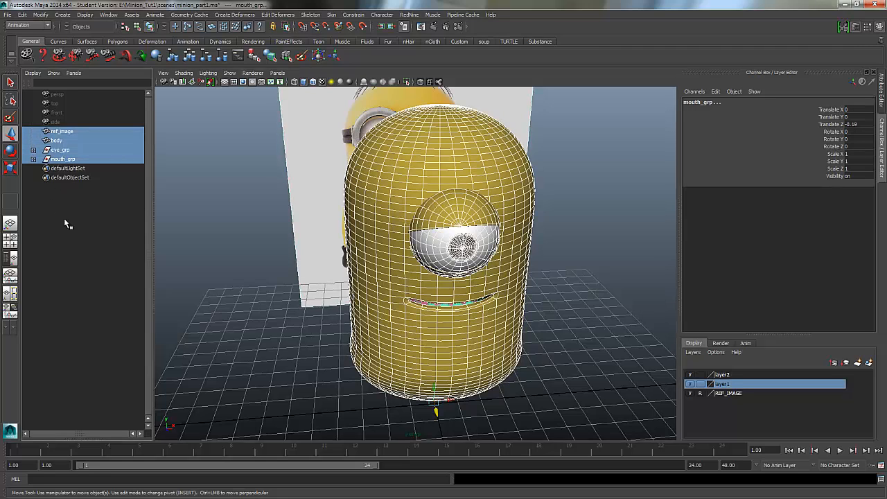
pyautogui.click(693, 352)
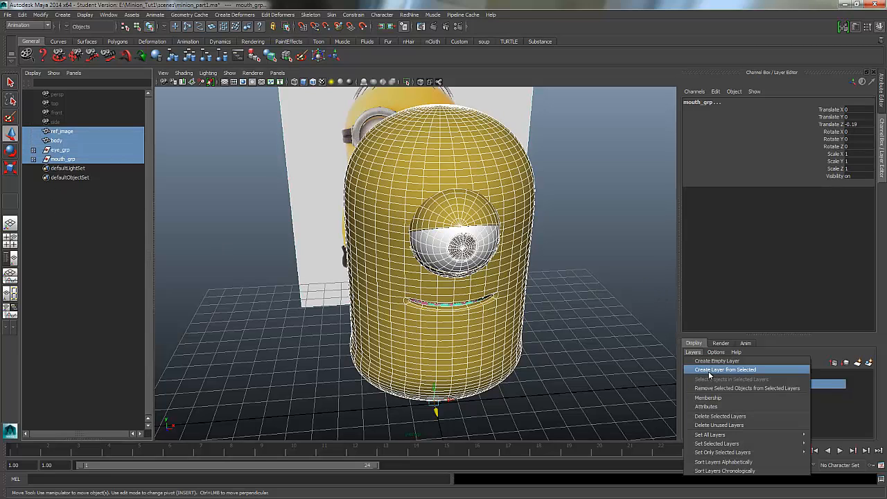
pyautogui.click(709, 370)
pyautogui.click(690, 374)
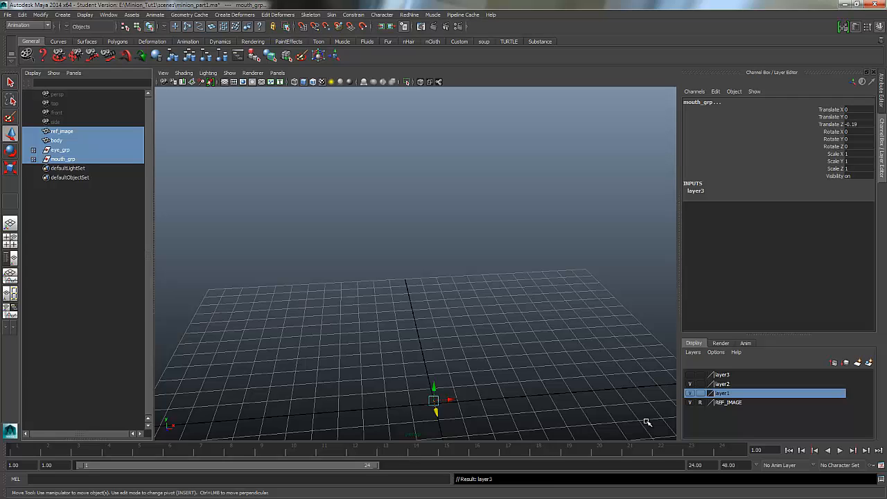
pyautogui.click(199, 200)
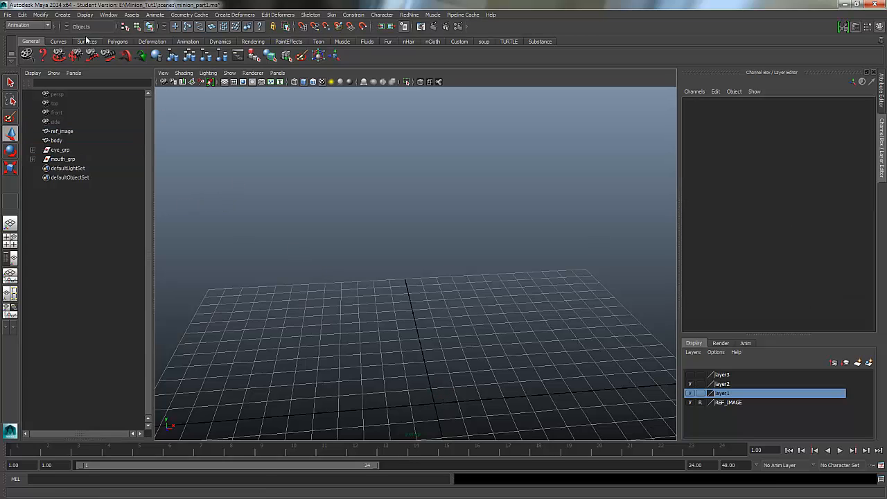
# Create a polygon sphere with radius 1, 8 axis divisions and 8 height divisions, and frame it in the view.
pyautogui.click(41, 15)
pyautogui.click(62, 14)
pyautogui.click(63, 15)
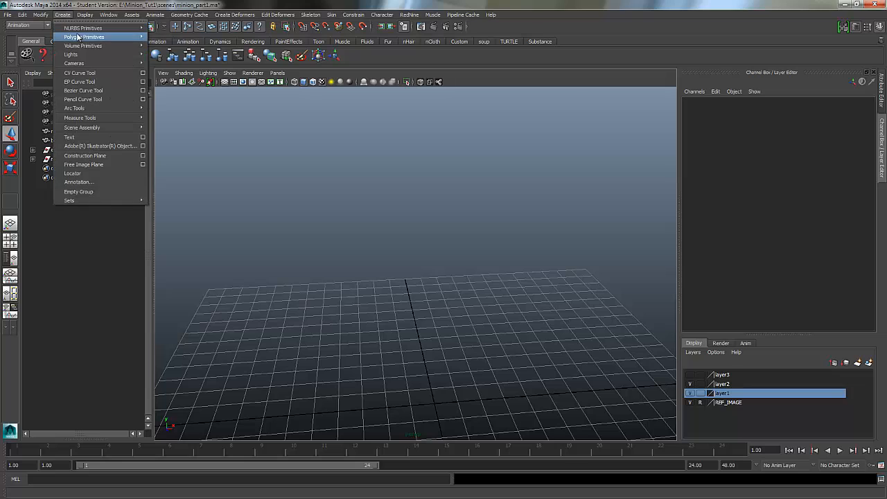
pyautogui.moveTo(84, 37)
pyautogui.click(217, 43)
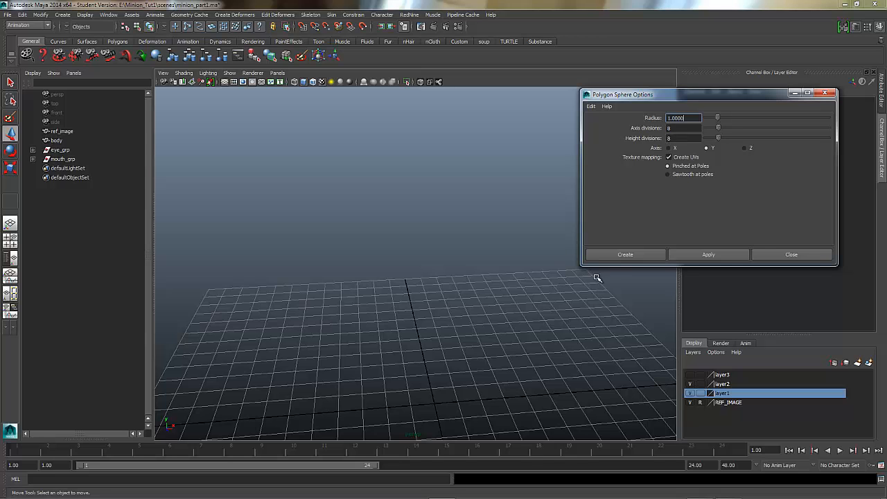
pyautogui.click(625, 254)
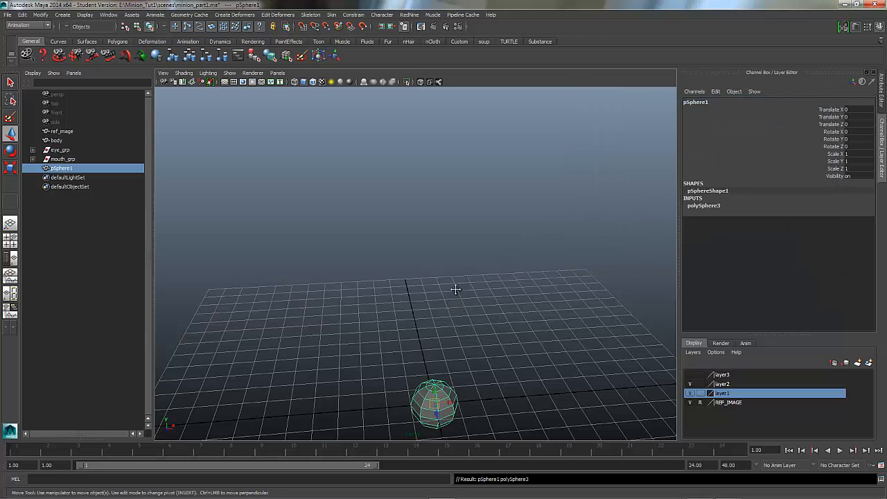
pyautogui.keyDown('alt'); pyautogui.moveTo(456, 289); pyautogui.dragTo(504, 160, button='middle'); pyautogui.keyUp('alt')
pyautogui.press('f')
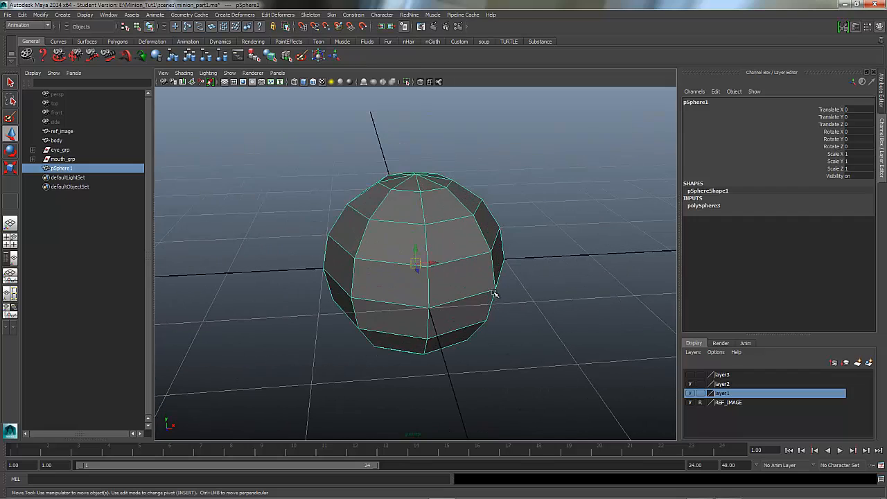
# Rotate the sphere 90 degrees about the Z axis.
pyautogui.click(10, 150)
pyautogui.moveTo(412, 248); pyautogui.dragTo(386, 257)
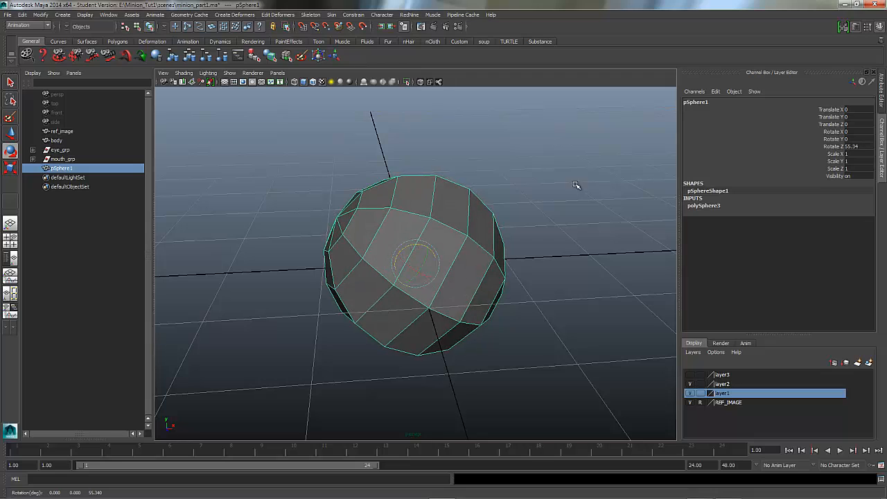
pyautogui.click(856, 147)
pyautogui.write('90')
pyautogui.press('Return')
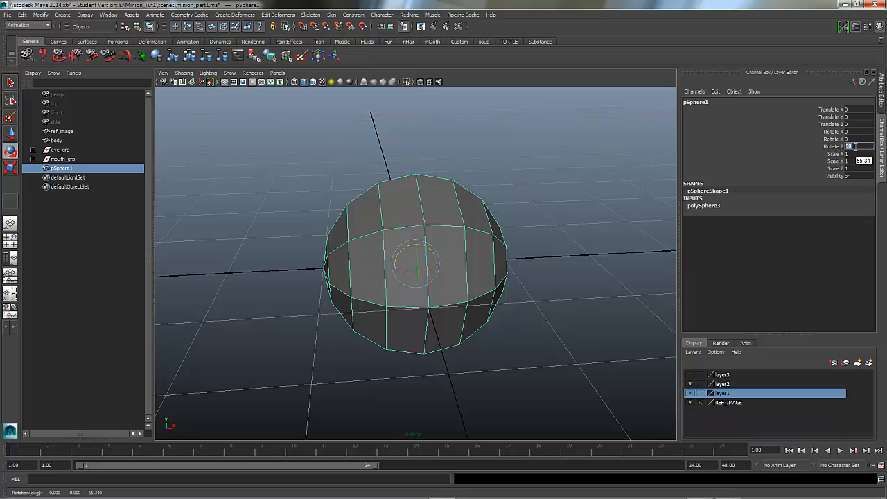
pyautogui.click(540, 241)
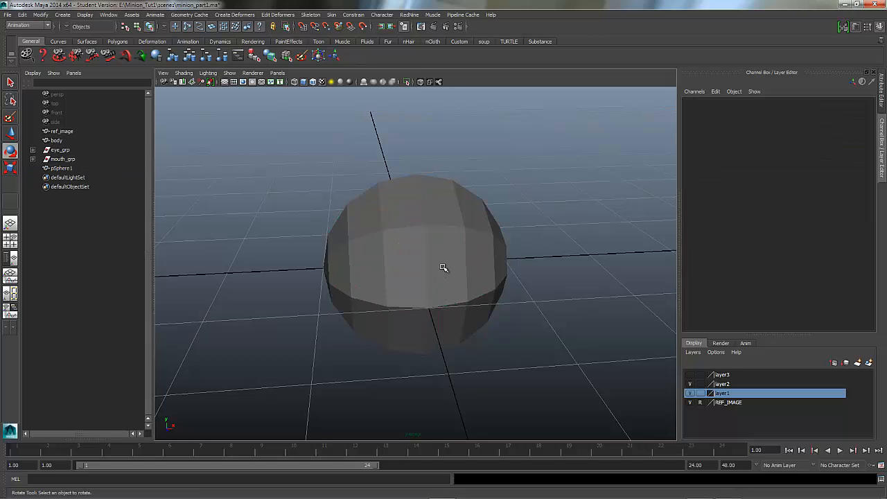
pyautogui.click(421, 257)
pyautogui.keyDown('alt'); pyautogui.moveTo(525, 291); pyautogui.dragTo(500, 321); pyautogui.keyUp('alt')
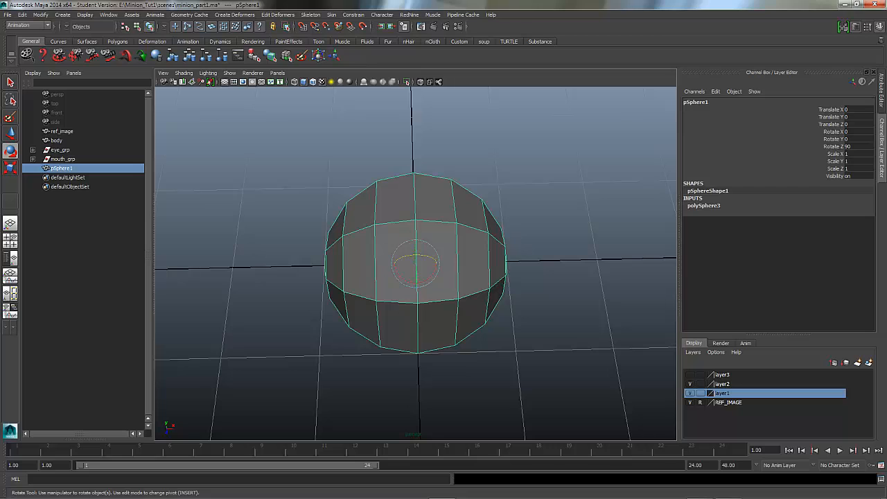
# Create a second polygon sphere with radius 1 and 8 axis and height divisions.
pyautogui.click(294, 178)
pyautogui.click(444, 274)
pyautogui.click(63, 15)
pyautogui.moveTo(73, 38)
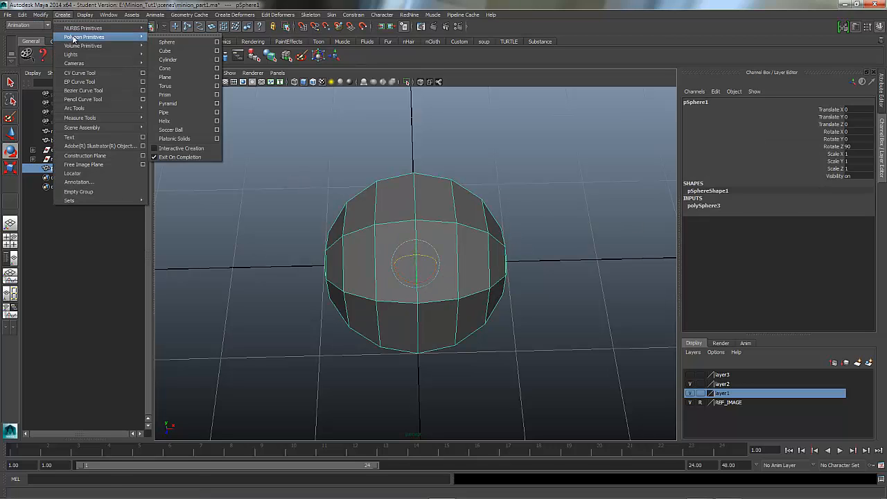
pyautogui.click(216, 42)
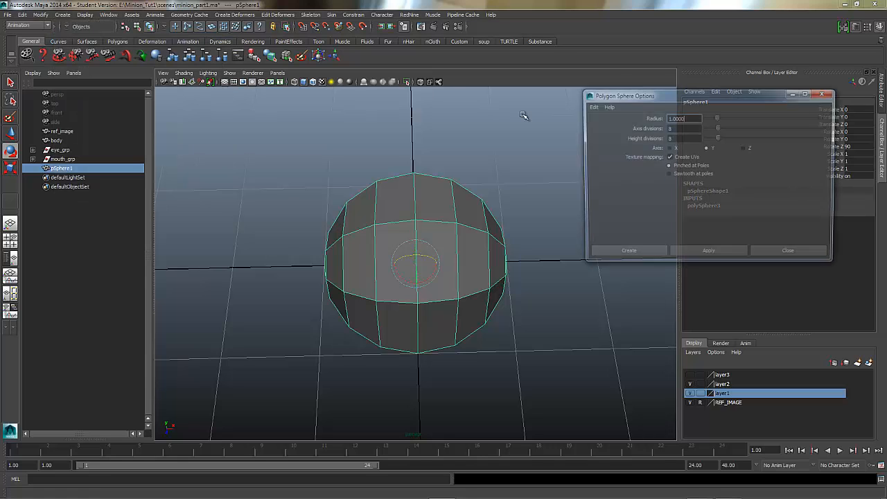
pyautogui.click(614, 256)
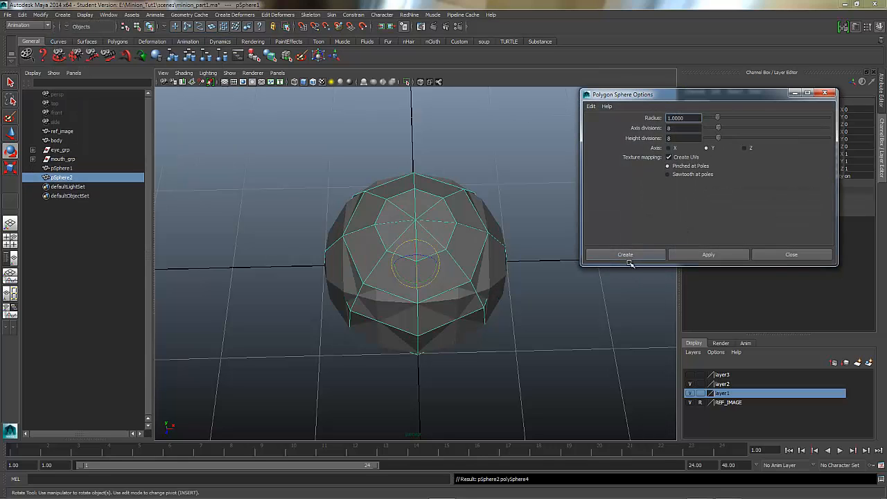
# Move the second sphere along X to Translate X 2.424, beside the first sphere.
pyautogui.click(11, 136)
pyautogui.moveTo(428, 263); pyautogui.dragTo(653, 248)
pyautogui.keyDown('alt'); pyautogui.moveTo(622, 248); pyautogui.dragTo(402, 248, button='right'); pyautogui.keyUp('alt')
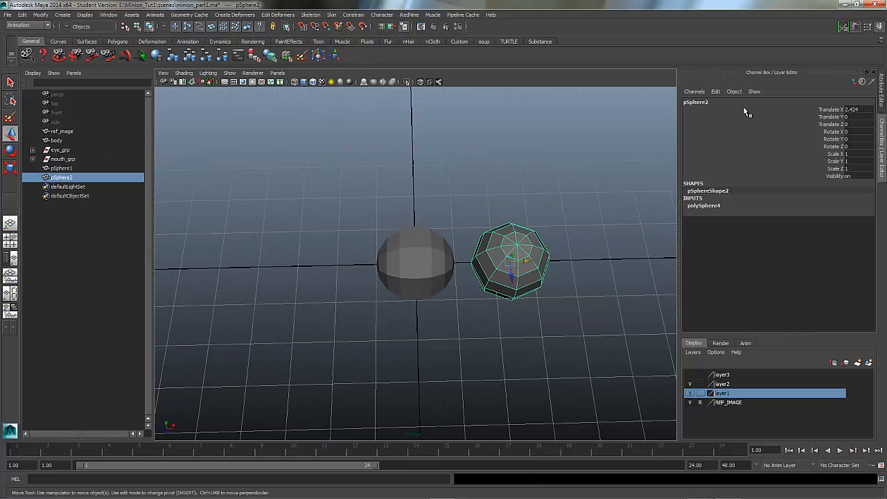
# Rotate the second sphere to -90 degrees about the X axis.
pyautogui.click(10, 151)
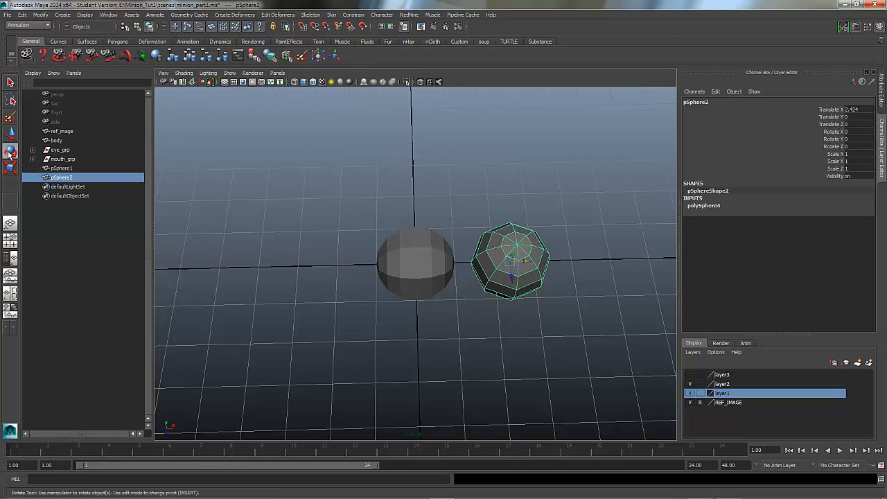
pyautogui.moveTo(517, 276); pyautogui.dragTo(515, 243)
pyautogui.click(854, 132)
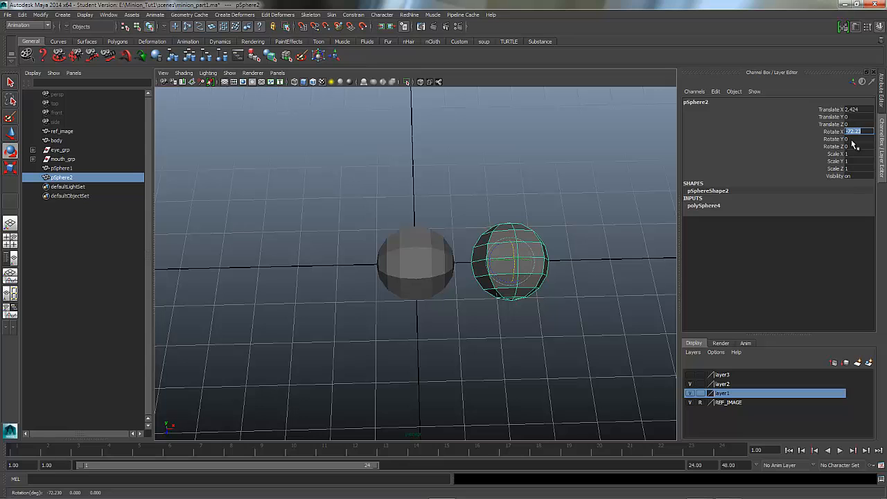
pyautogui.write('-90')
pyautogui.press('Return')
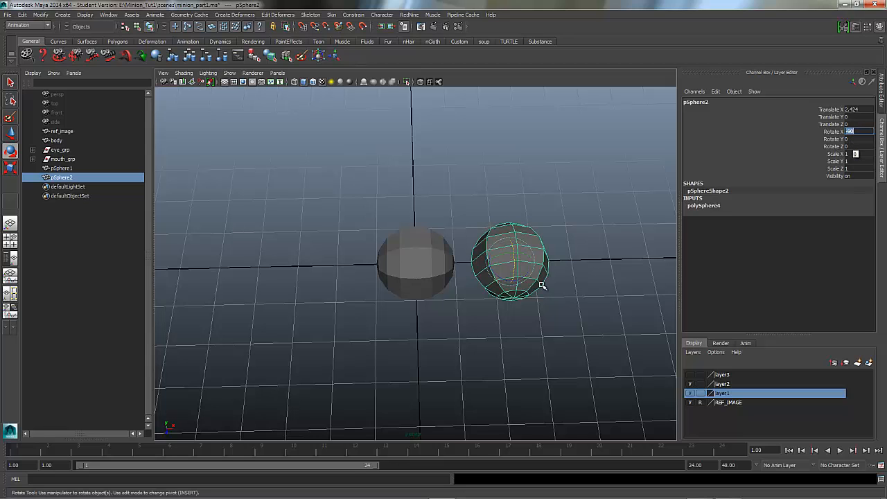
# Delete the eight triangular pole faces of the first sphere on the side facing the second sphere, leaving an octagonal opening.
pyautogui.scroll(5, 495, 275)
pyautogui.keyDown('alt'); pyautogui.moveTo(495, 274); pyautogui.dragTo(458, 260); pyautogui.keyUp('alt')
pyautogui.click(466, 270)
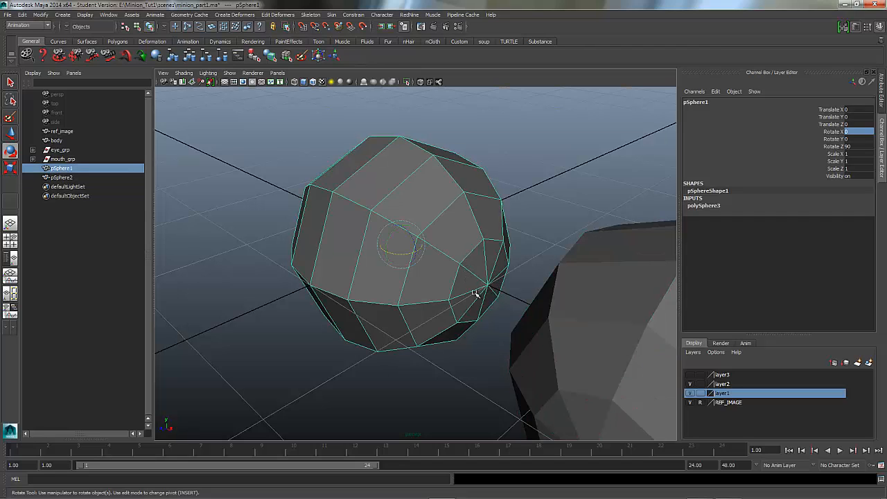
pyautogui.keyDown('alt'); pyautogui.moveTo(384, 278); pyautogui.dragTo(338, 284, button='right'); pyautogui.keyUp('alt')
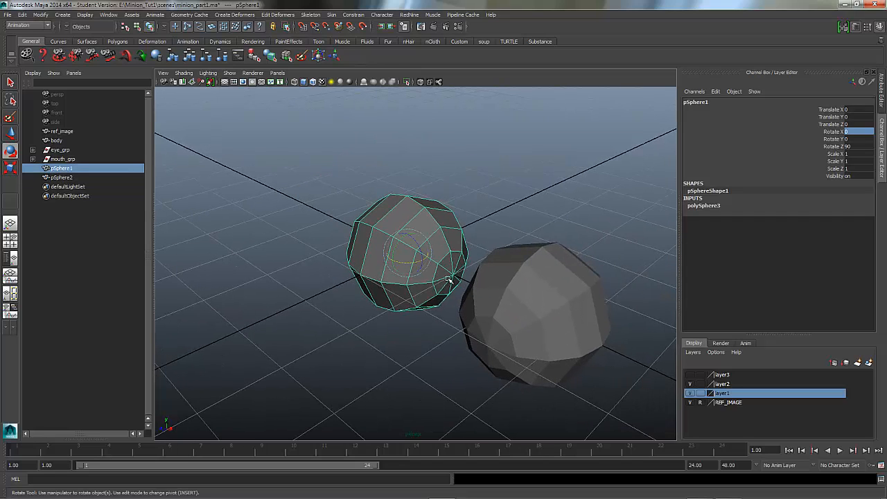
pyautogui.keyDown('alt'); pyautogui.moveTo(480, 313); pyautogui.dragTo(531, 317); pyautogui.keyUp('alt')
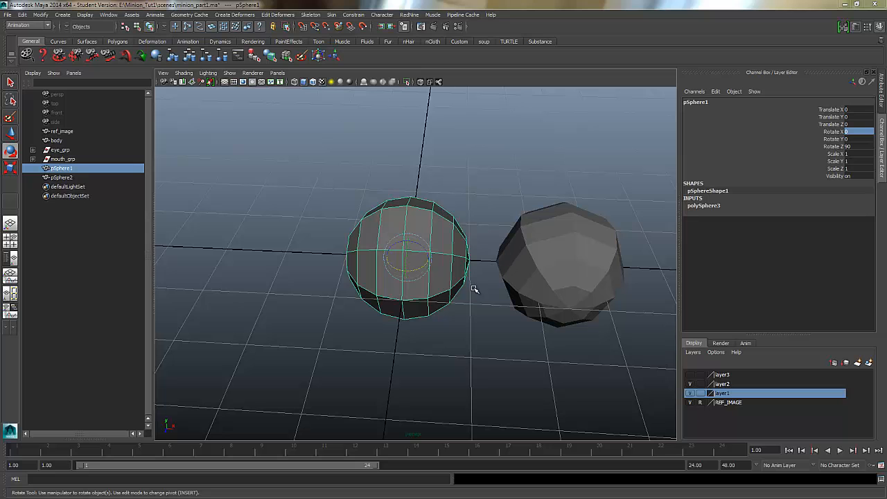
pyautogui.keyDown('alt'); pyautogui.moveTo(436, 235); pyautogui.dragTo(406, 257); pyautogui.keyUp('alt')
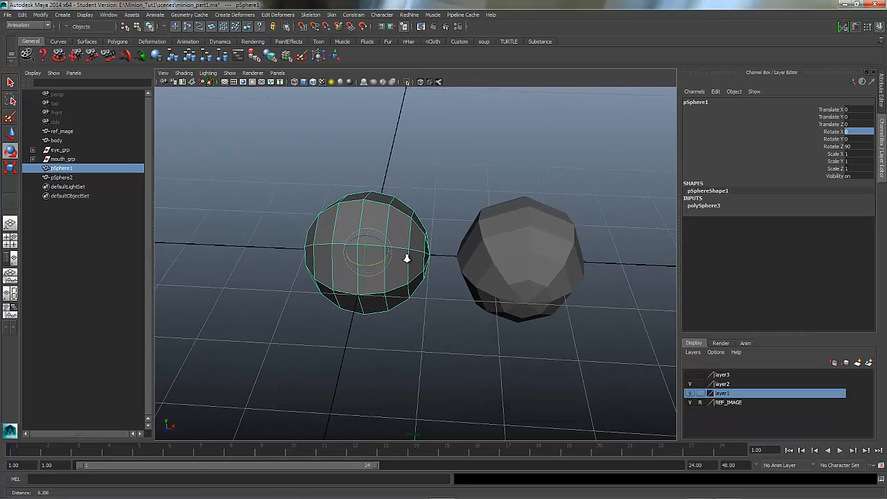
pyautogui.keyDown('alt'); pyautogui.moveTo(407, 257); pyautogui.dragTo(483, 259, button='right'); pyautogui.keyUp('alt')
pyautogui.keyDown('alt'); pyautogui.moveTo(485, 263); pyautogui.dragTo(425, 257); pyautogui.keyUp('alt')
pyautogui.moveTo(425, 257); pyautogui.dragTo(420, 257, button='right')
pyautogui.click(421, 255)
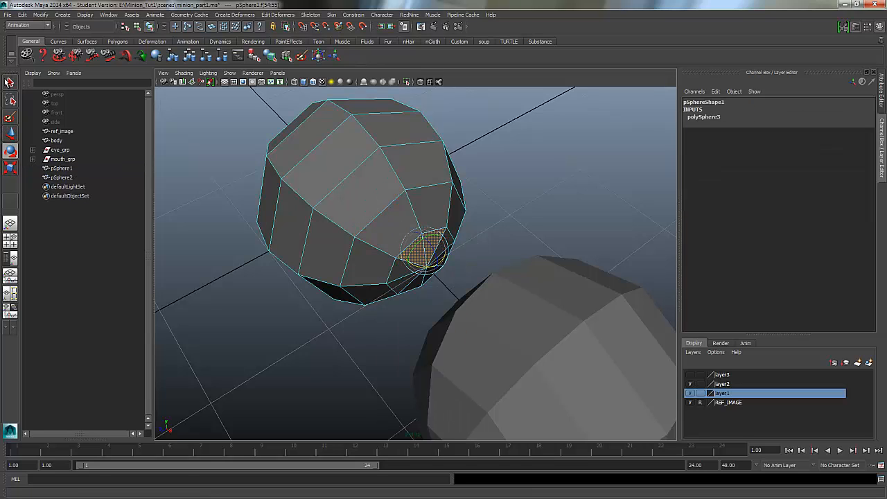
pyautogui.click(11, 82)
pyautogui.keyDown('shift'); pyautogui.click(405, 269); pyautogui.keyUp('shift')
pyautogui.keyDown('shift'); pyautogui.click(409, 282); pyautogui.keyUp('shift')
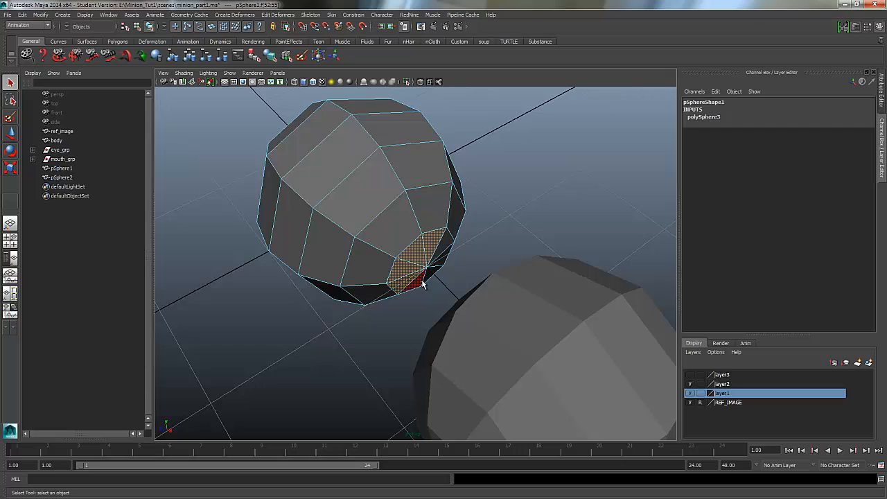
pyautogui.keyDown('shift'); pyautogui.click(421, 280); pyautogui.keyUp('shift')
pyautogui.keyDown('shift'); pyautogui.click(434, 271); pyautogui.keyUp('shift')
pyautogui.keyDown('shift'); pyautogui.click(441, 259); pyautogui.keyUp('shift')
pyautogui.keyDown('shift'); pyautogui.click(446, 241); pyautogui.keyUp('shift')
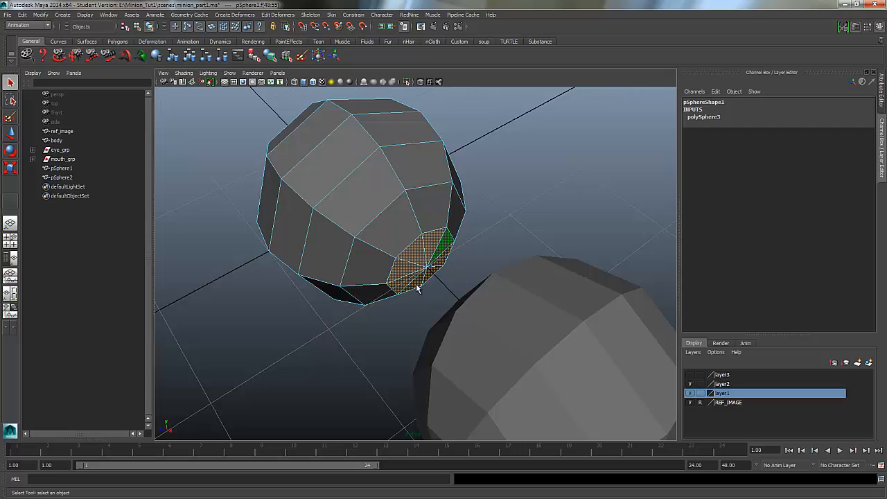
pyautogui.keyDown('alt'); pyautogui.moveTo(379, 319); pyautogui.dragTo(424, 225); pyautogui.keyUp('alt')
pyautogui.press('Delete')
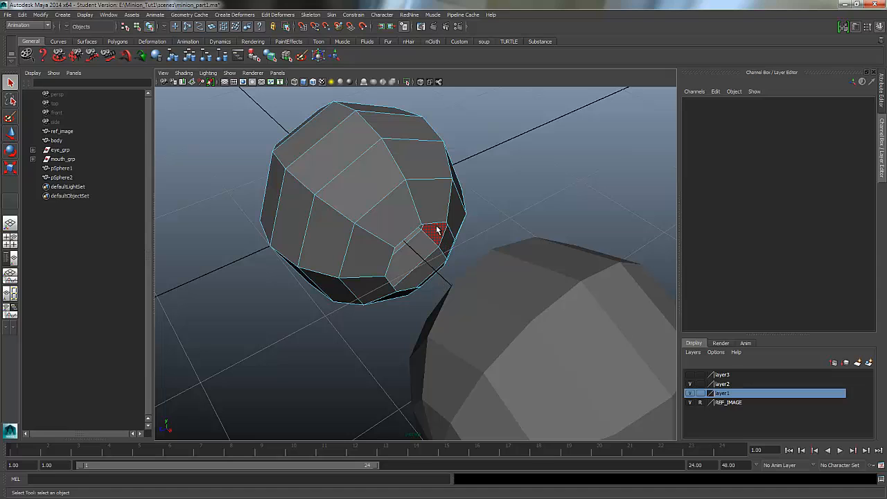
# Leave component editing on the first sphere, select the second sphere, and set it to face selection.
pyautogui.moveTo(421, 220); pyautogui.dragTo(381, 211, button='right')
pyautogui.keyDown('alt'); pyautogui.moveTo(492, 335); pyautogui.dragTo(540, 234); pyautogui.keyUp('alt')
pyautogui.click(523, 181)
pyautogui.keyDown('alt'); pyautogui.moveTo(396, 263); pyautogui.dragTo(414, 248); pyautogui.keyUp('alt')
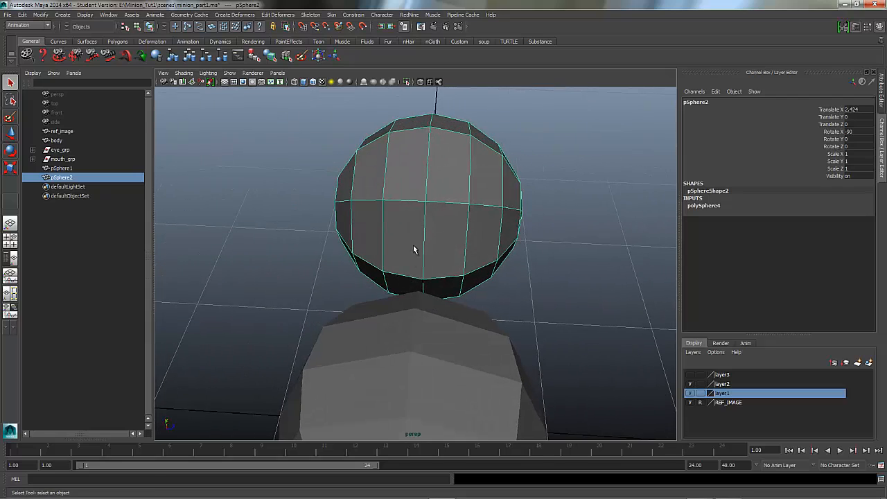
pyautogui.moveTo(419, 242); pyautogui.dragTo(414, 267, button='right')
pyautogui.click(409, 250)
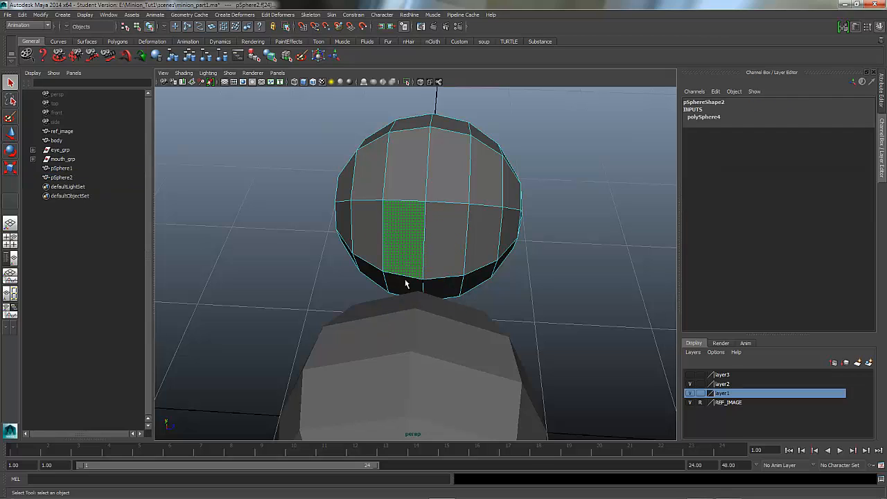
pyautogui.press('Delete')
pyautogui.click(438, 260)
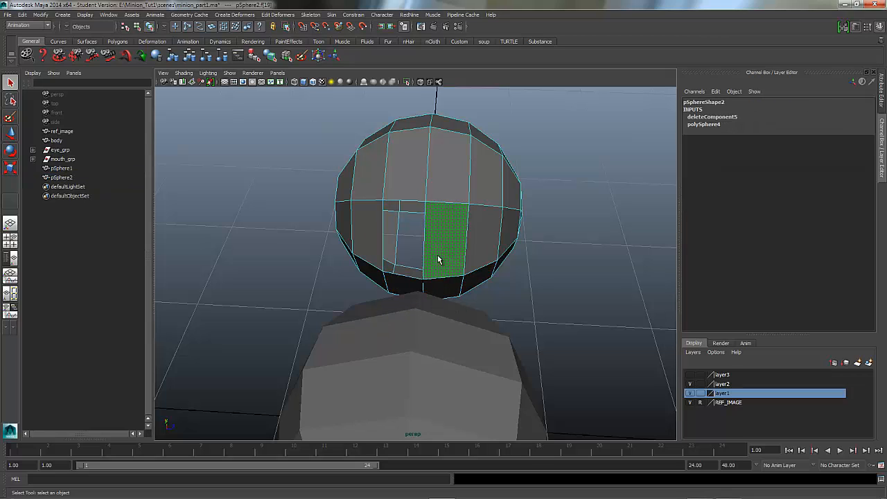
pyautogui.hotkey('ctrl', 'z')
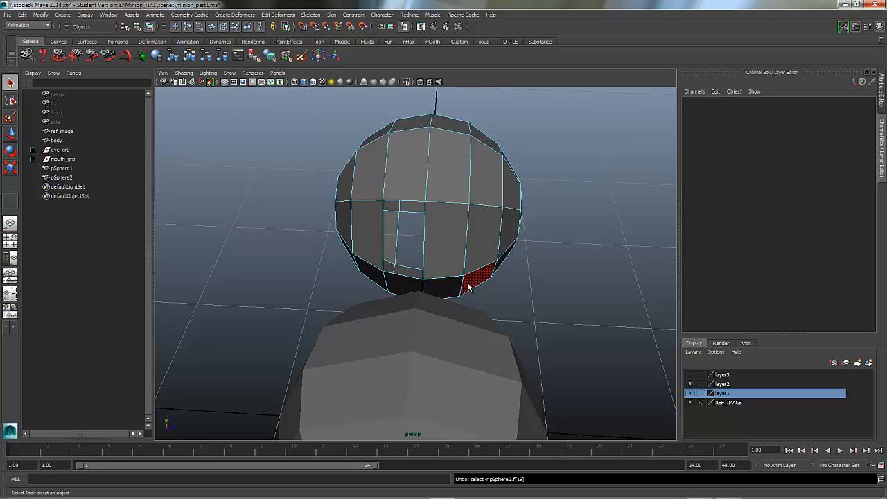
pyautogui.hotkey('ctrl', 'z')
# Delete the four side faces of the second sphere that face the first sphere's opening.
pyautogui.keyDown('alt'); pyautogui.moveTo(485, 307); pyautogui.dragTo(426, 270); pyautogui.keyUp('alt')
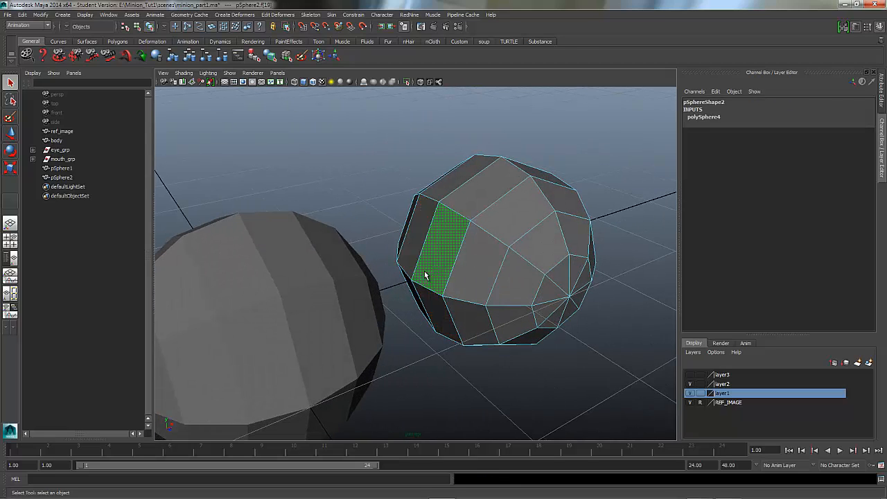
pyautogui.press('Delete')
pyautogui.click(424, 240)
pyautogui.press('Delete')
pyautogui.click(429, 307)
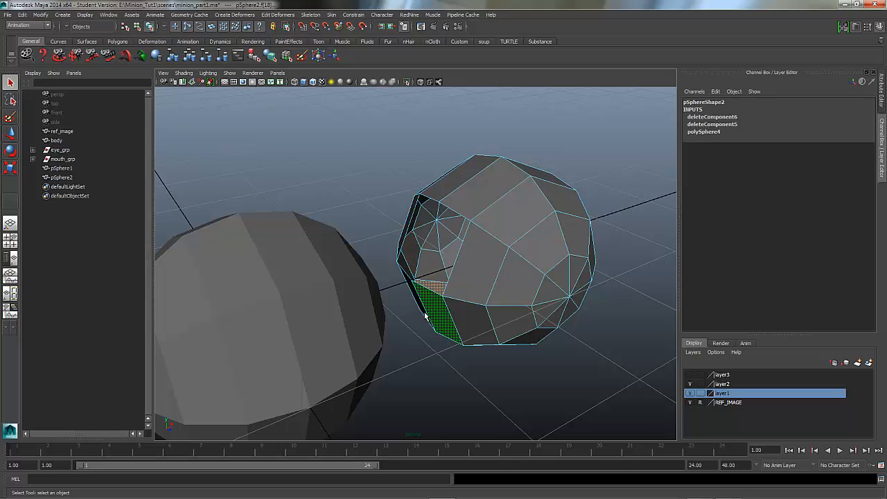
pyautogui.press('Delete')
pyautogui.hotkey('ctrl', 'z')
pyautogui.click(436, 334)
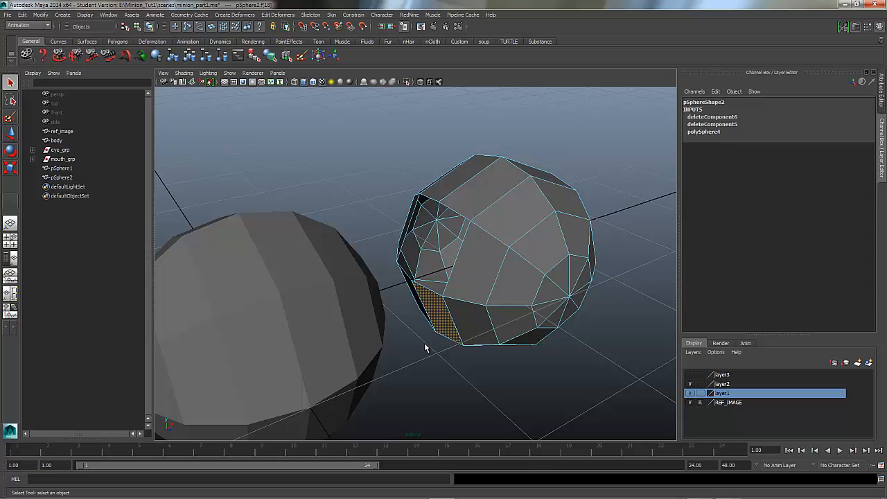
pyautogui.press('Delete')
pyautogui.hotkey('ctrl', 'z')
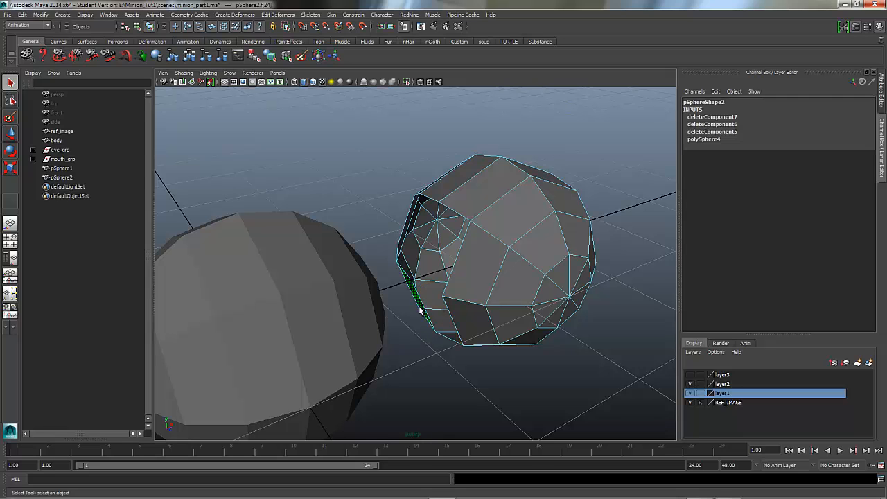
pyautogui.press('Delete')
# Switch both spheres to vertex editing with the two openings in view.
pyautogui.keyDown('alt'); pyautogui.moveTo(423, 324); pyautogui.dragTo(366, 267); pyautogui.keyUp('alt')
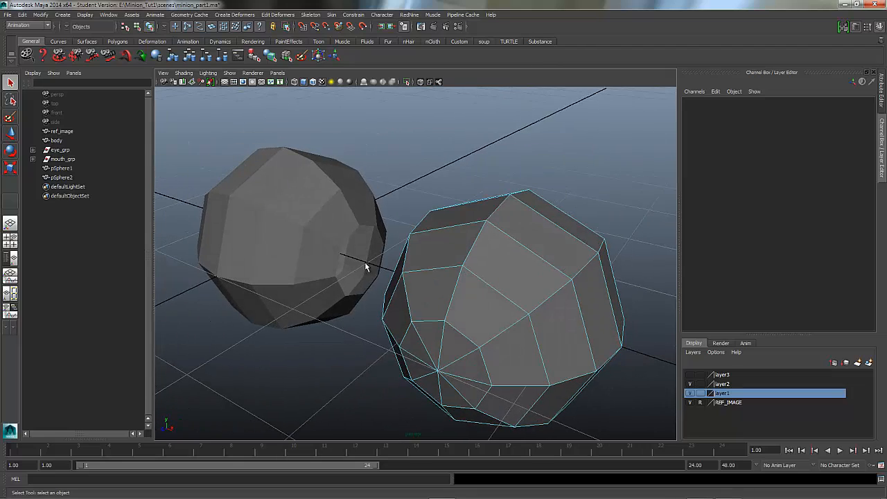
pyautogui.click(342, 235)
pyautogui.click(471, 242)
pyautogui.keyDown('alt'); pyautogui.moveTo(312, 263); pyautogui.dragTo(340, 285); pyautogui.keyUp('alt')
pyautogui.moveTo(309, 273); pyautogui.dragTo(291, 279, button='right')
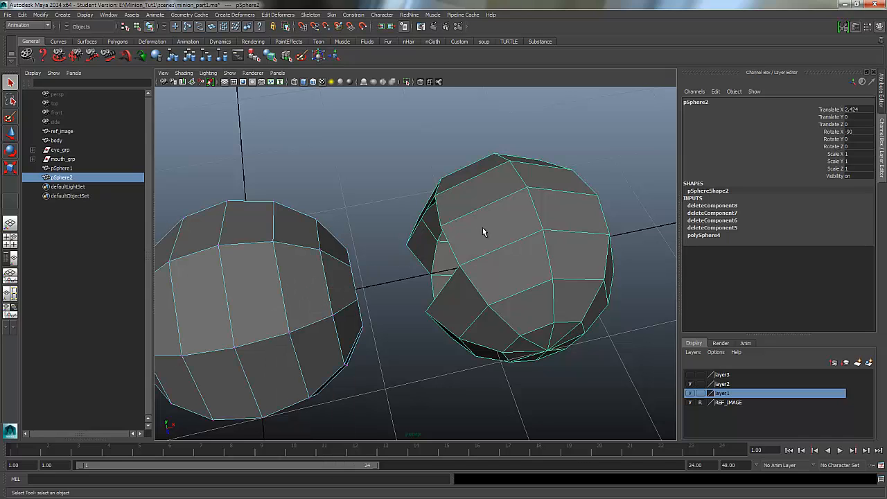
pyautogui.moveTo(483, 231); pyautogui.dragTo(453, 230, button='right')
pyautogui.keyDown('alt'); pyautogui.moveTo(318, 289); pyautogui.dragTo(332, 247); pyautogui.keyUp('alt')
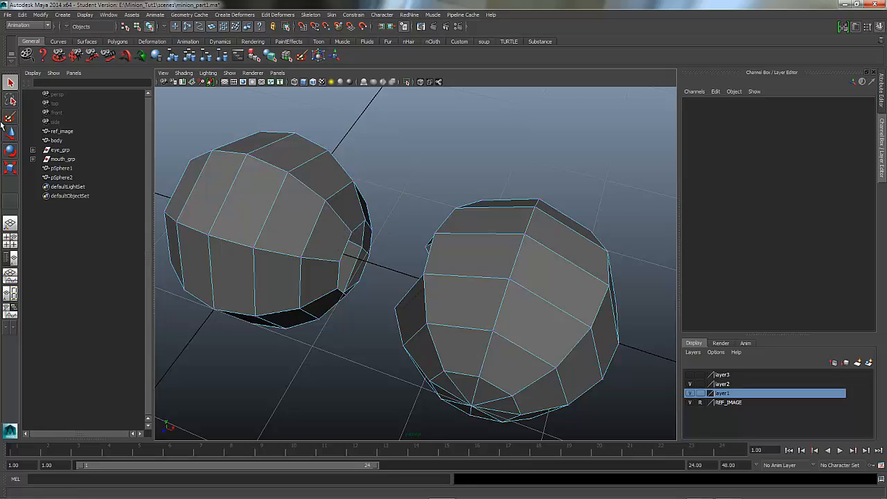
# Vertex-snap two adjacent upper vertices of the first sphere's opening onto the matching edge vertices of the second sphere's opening.
pyautogui.press('w')
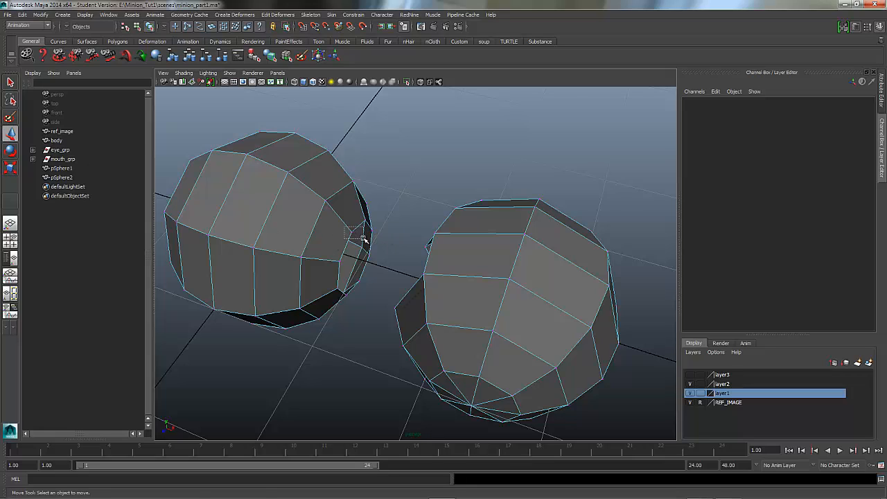
pyautogui.click(355, 236)
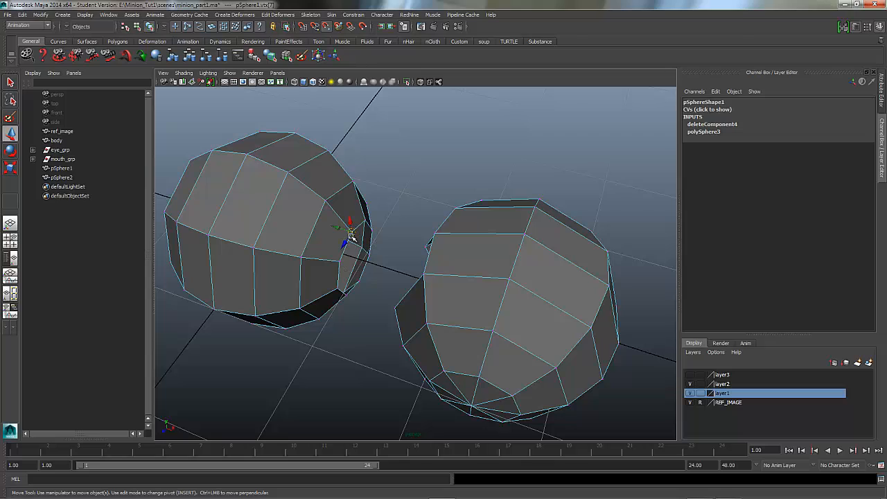
pyautogui.moveTo(352, 233); pyautogui.dragTo(432, 230)
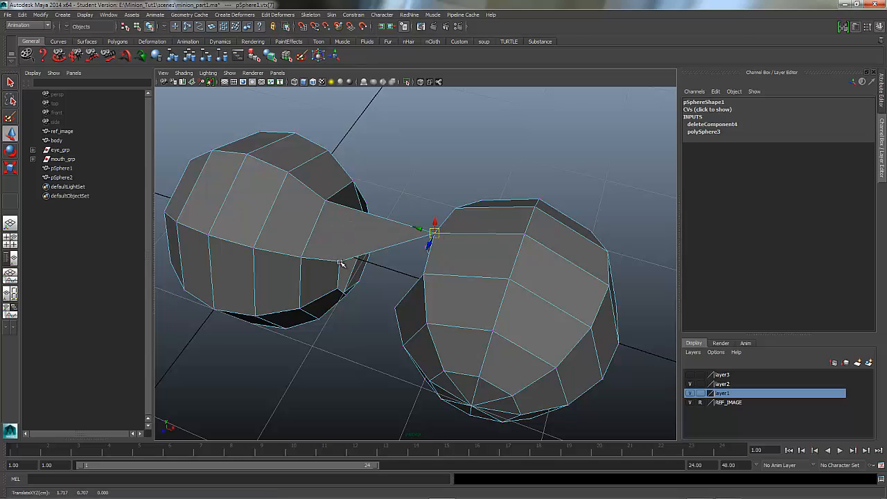
pyautogui.click(339, 262)
pyautogui.moveTo(338, 264); pyautogui.dragTo(422, 273)
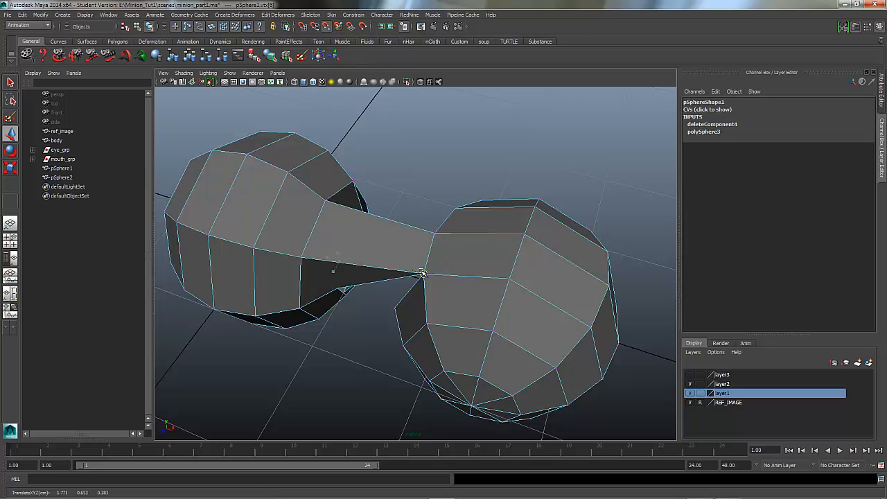
pyautogui.click(303, 307)
pyautogui.moveTo(303, 307); pyautogui.dragTo(420, 278)
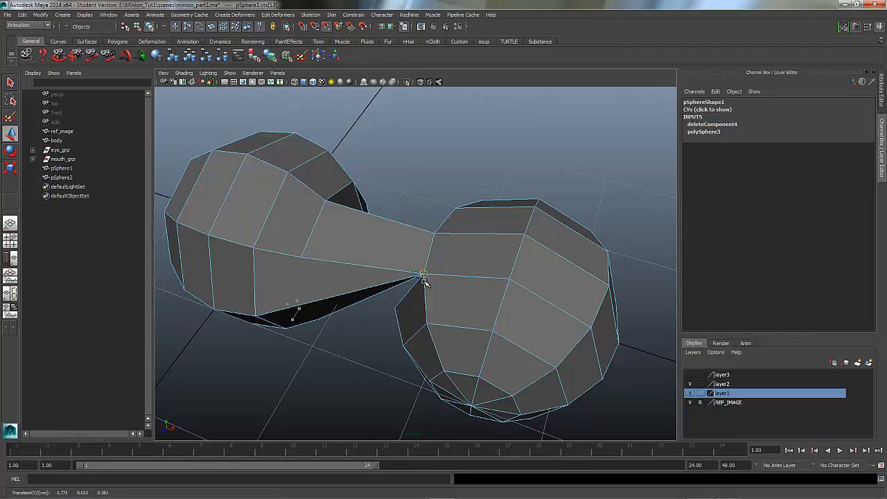
pyautogui.hotkey('ctrl', 'z')
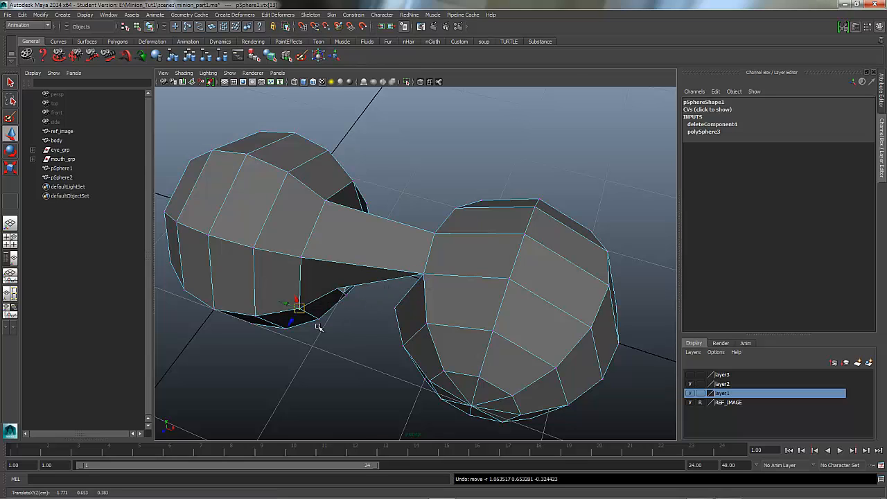
# Snap the next vertex around the first sphere's opening onto the matching vertex of the second sphere's opening.
pyautogui.keyDown('alt'); pyautogui.moveTo(317, 302); pyautogui.dragTo(333, 274); pyautogui.keyUp('alt')
pyautogui.click(340, 280)
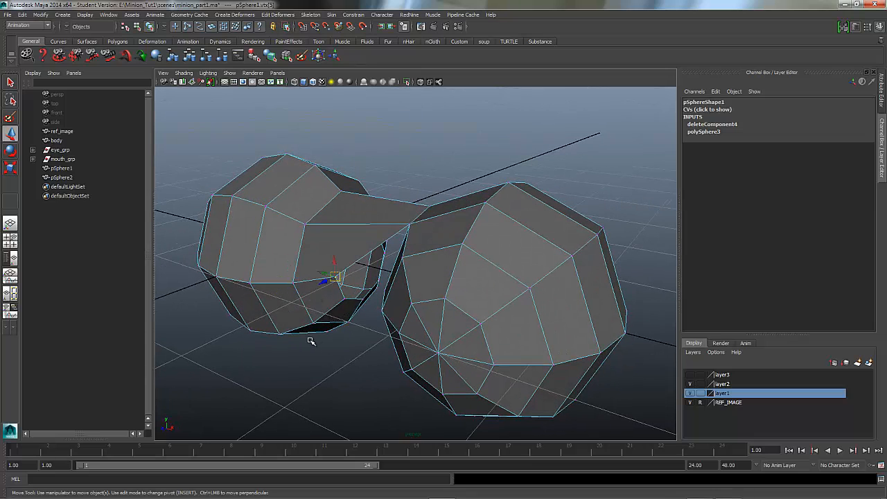
pyautogui.keyDown('alt'); pyautogui.moveTo(321, 328); pyautogui.dragTo(425, 295); pyautogui.keyUp('alt')
pyautogui.keyDown('alt'); pyautogui.moveTo(389, 345); pyautogui.dragTo(354, 290); pyautogui.keyUp('alt')
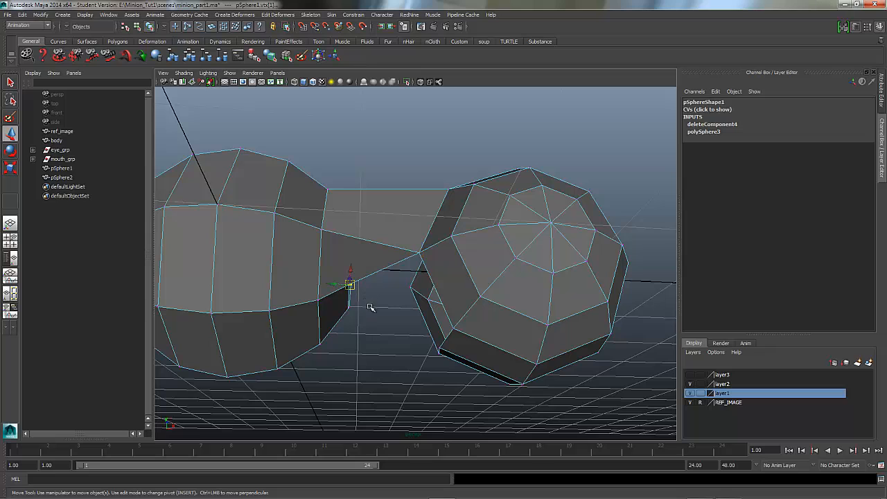
pyautogui.moveTo(362, 322)
pyautogui.keyDown('alt'); pyautogui.mouseDown()
pyautogui.moveTo(353, 322)
pyautogui.moveTo(367, 328)
pyautogui.mouseUp(); pyautogui.keyUp('alt')
pyautogui.click(367, 328)
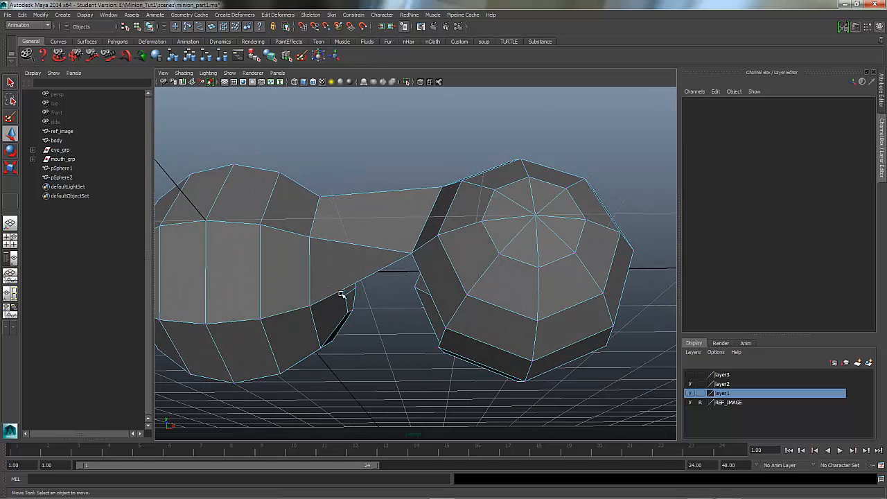
pyautogui.click(345, 292)
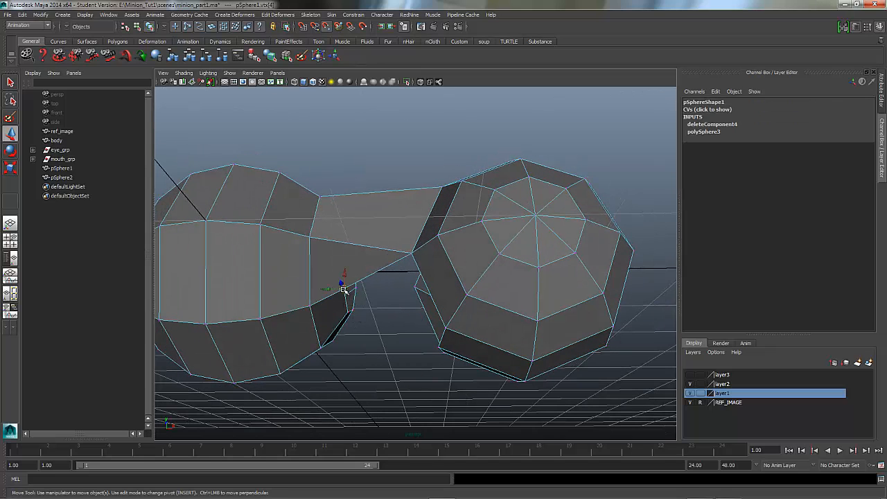
pyautogui.moveTo(343, 289); pyautogui.dragTo(432, 326)
# Snap a lower vertex of the first sphere's opening onto the matching lower vertex of the second sphere's opening.
pyautogui.keyDown('alt'); pyautogui.moveTo(368, 346); pyautogui.dragTo(370, 294); pyautogui.keyUp('alt')
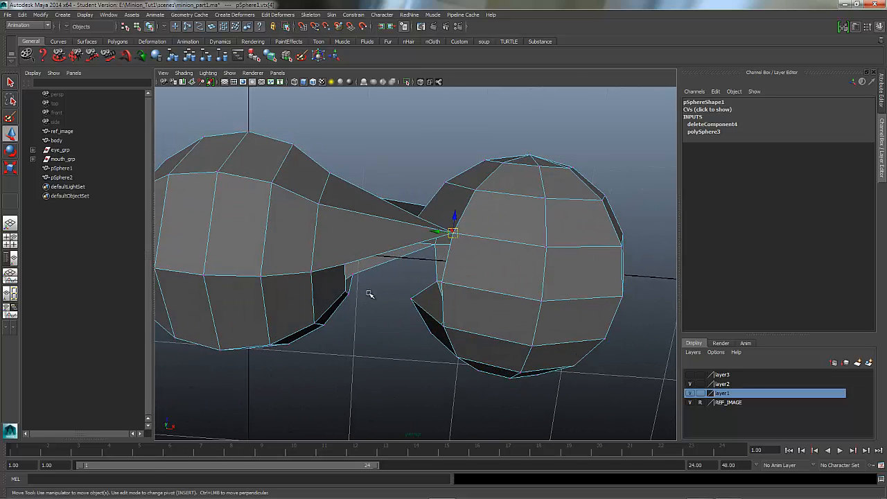
pyautogui.click(344, 265)
pyautogui.press('v')
pyautogui.moveTo(367, 269); pyautogui.dragTo(444, 286)
# Vertex-snap the last two loose vertices of the first sphere's opening onto the second sphere's opening to close the neck.
pyautogui.keyDown('alt'); pyautogui.moveTo(361, 317); pyautogui.dragTo(408, 271); pyautogui.keyUp('alt')
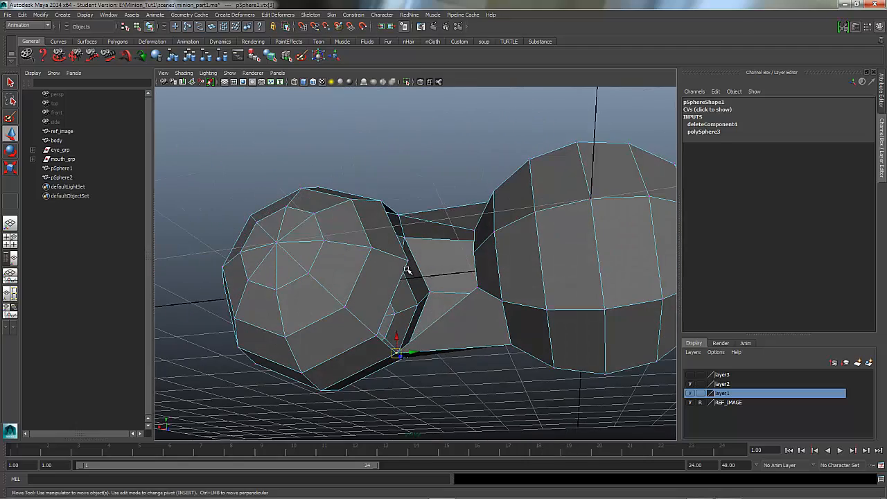
pyautogui.click(477, 286)
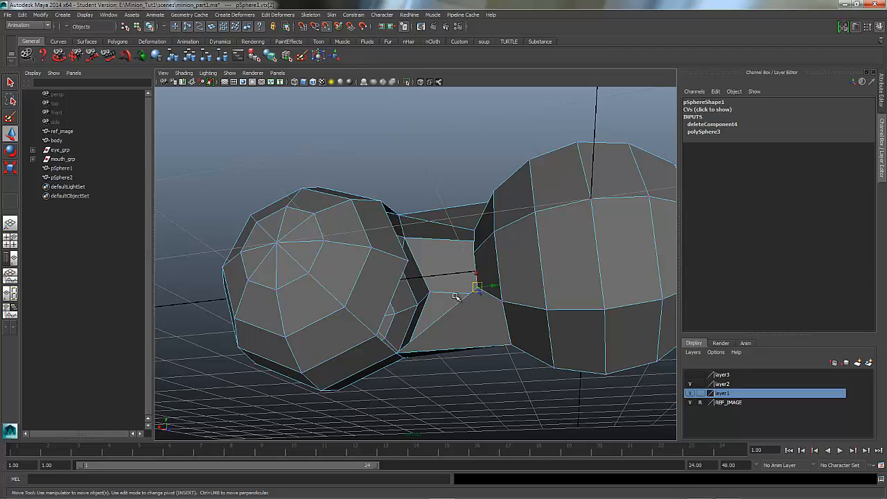
pyautogui.moveTo(479, 288); pyautogui.dragTo(376, 338)
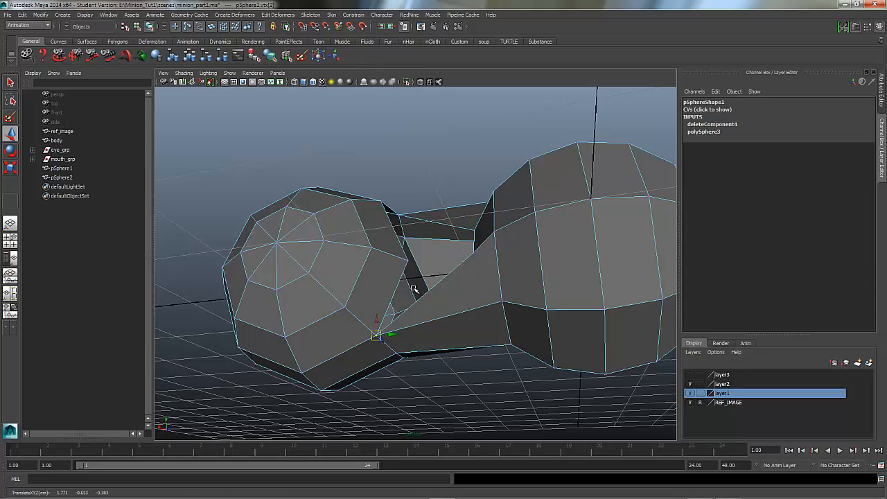
pyautogui.keyDown('alt'); pyautogui.moveTo(415, 289); pyautogui.dragTo(454, 280); pyautogui.keyUp('alt')
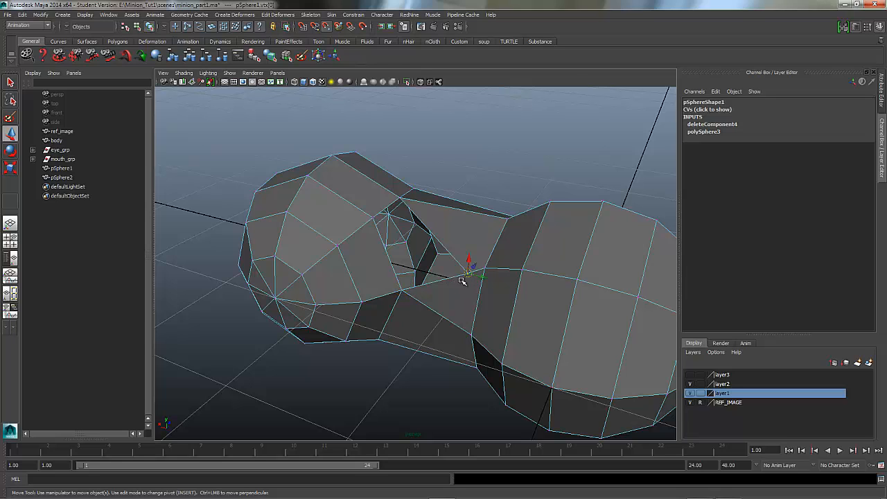
pyautogui.moveTo(463, 272); pyautogui.dragTo(374, 220)
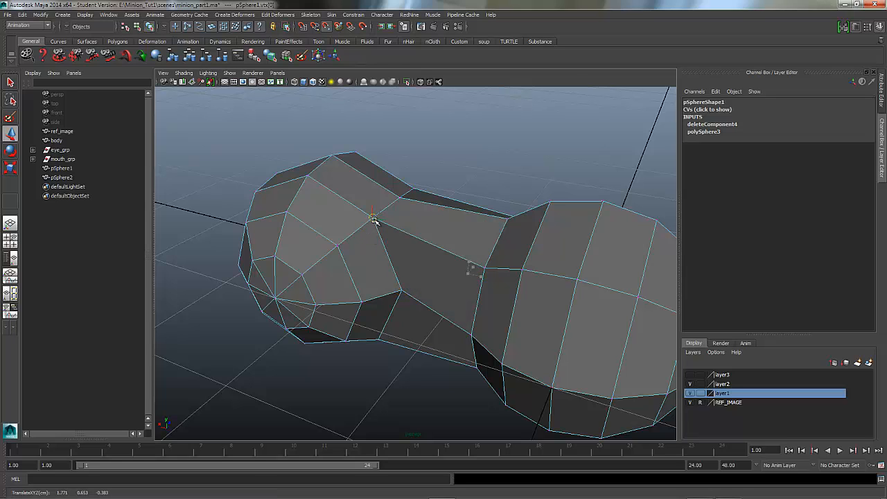
# Examine the connecting neck between the two spheres from several angles, above and from the sides.
pyautogui.keyDown('alt'); pyautogui.moveTo(377, 299); pyautogui.dragTo(247, 311); pyautogui.keyUp('alt')
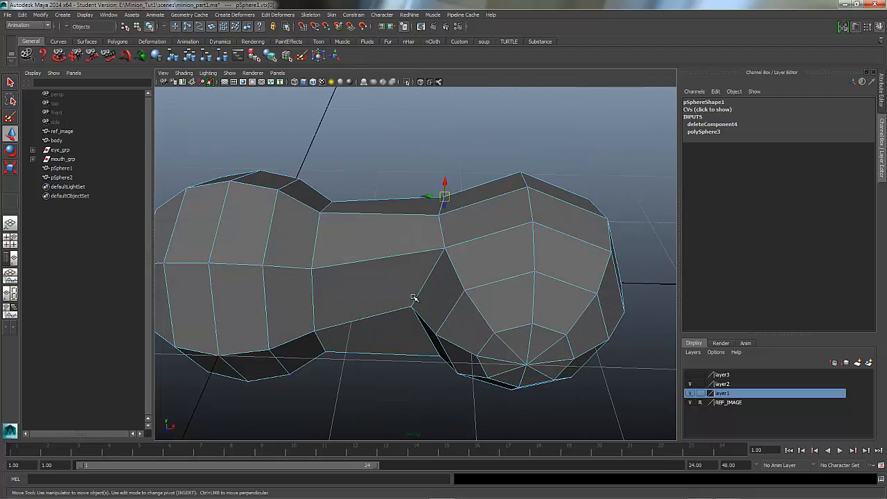
pyautogui.keyDown('alt'); pyautogui.moveTo(423, 288); pyautogui.dragTo(425, 326); pyautogui.keyUp('alt')
pyautogui.keyDown('alt'); pyautogui.moveTo(426, 326); pyautogui.dragTo(298, 277, button='right'); pyautogui.keyUp('alt')
pyautogui.moveTo(406, 303)
pyautogui.keyDown('alt'); pyautogui.mouseDown()
pyautogui.moveTo(366, 263)
pyautogui.moveTo(421, 307)
pyautogui.moveTo(395, 324)
pyautogui.moveTo(421, 306)
pyautogui.mouseUp(); pyautogui.keyUp('alt')
pyautogui.keyDown('alt'); pyautogui.moveTo(379, 269); pyautogui.dragTo(425, 347); pyautogui.keyUp('alt')
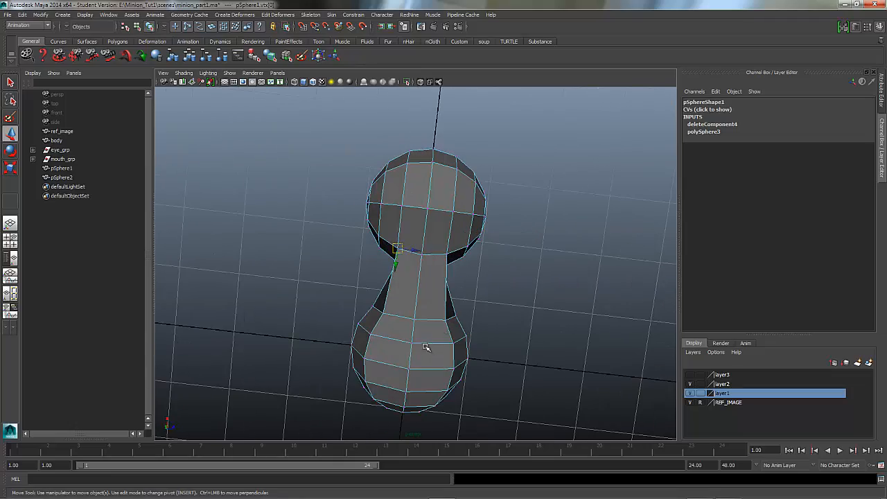
pyautogui.keyDown('alt'); pyautogui.moveTo(454, 202); pyautogui.dragTo(458, 281); pyautogui.keyUp('alt')
pyautogui.keyDown('alt'); pyautogui.moveTo(381, 303); pyautogui.dragTo(177, 238); pyautogui.keyUp('alt')
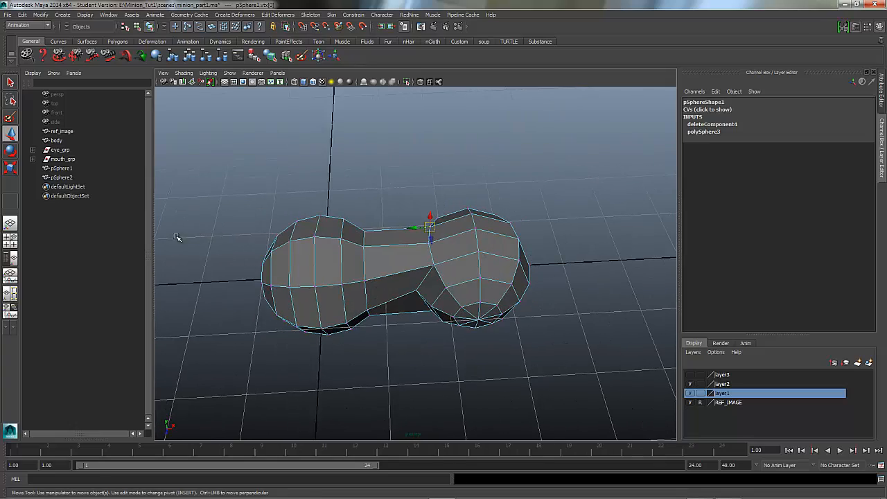
# Duplicate the first sphere twice in object mode and move the copies to about -2.08 and 2.05 along Z.
pyautogui.moveTo(307, 276); pyautogui.dragTo(345, 266, button='right')
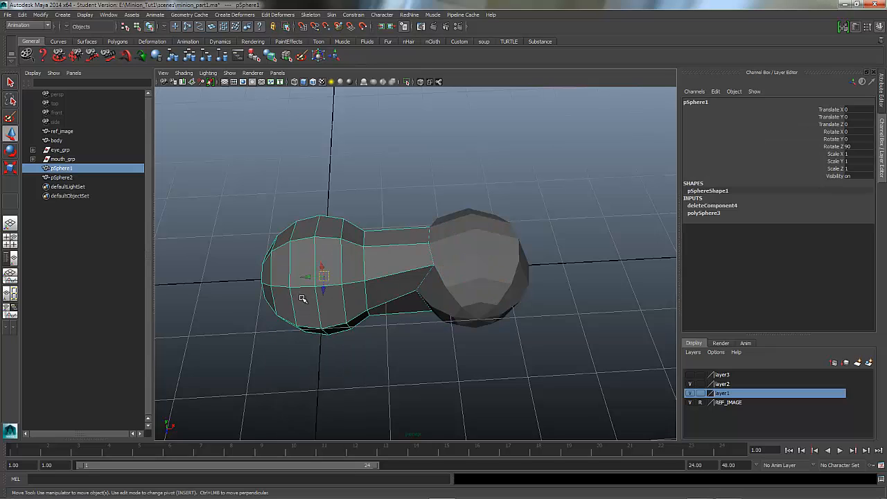
pyautogui.hotkey('ctrl', 'd')
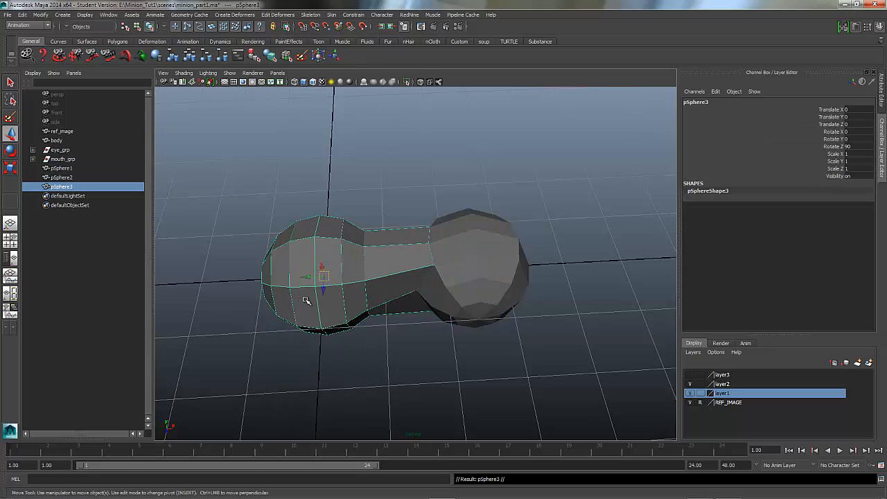
pyautogui.hotkey('ctrl', 'd')
pyautogui.keyDown('alt'); pyautogui.moveTo(428, 296); pyautogui.dragTo(310, 182); pyautogui.keyUp('alt')
pyautogui.moveTo(321, 193); pyautogui.dragTo(380, 200, button='middle')
pyautogui.click(69, 187)
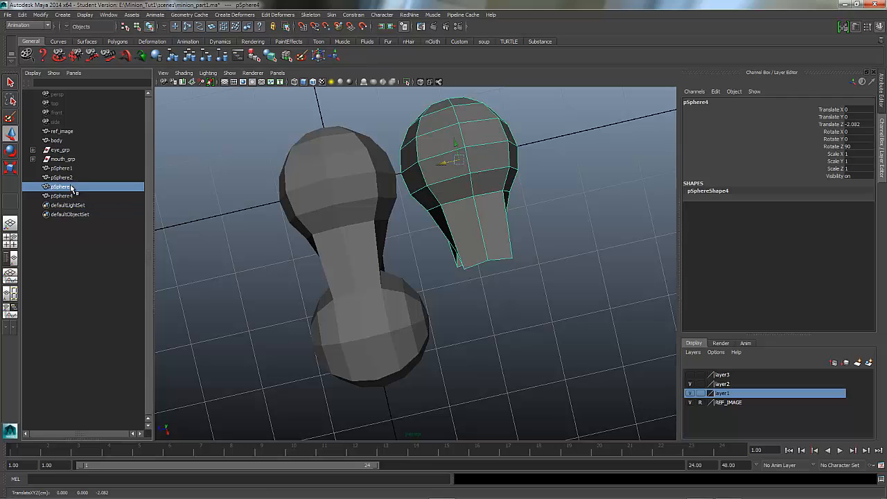
pyautogui.moveTo(307, 192); pyautogui.dragTo(201, 215, button='middle')
# In the top view, rotate the copy on the positive Z side to about 34 degrees around X, toward the second sphere.
pyautogui.keyDown('alt'); pyautogui.moveTo(201, 215); pyautogui.dragTo(293, 82); pyautogui.keyUp('alt')
pyautogui.click(277, 73)
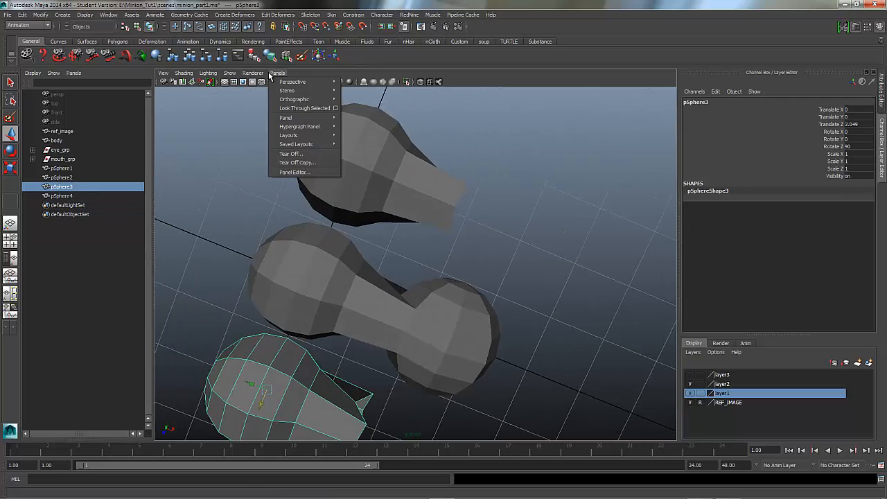
pyautogui.moveTo(305, 99)
pyautogui.click(357, 118)
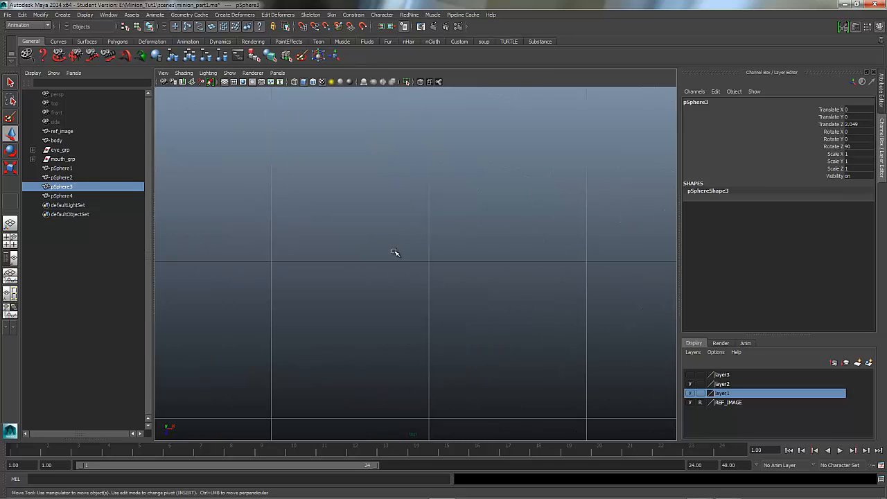
pyautogui.press('f')
pyautogui.keyDown('alt'); pyautogui.moveTo(468, 254); pyautogui.dragTo(271, 261, button='right'); pyautogui.keyUp('alt')
pyautogui.keyDown('alt'); pyautogui.moveTo(417, 238); pyautogui.dragTo(417, 234, button='middle'); pyautogui.keyUp('alt')
pyautogui.keyDown('alt'); pyautogui.moveTo(420, 234); pyautogui.dragTo(642, 219, button='right'); pyautogui.keyUp('alt')
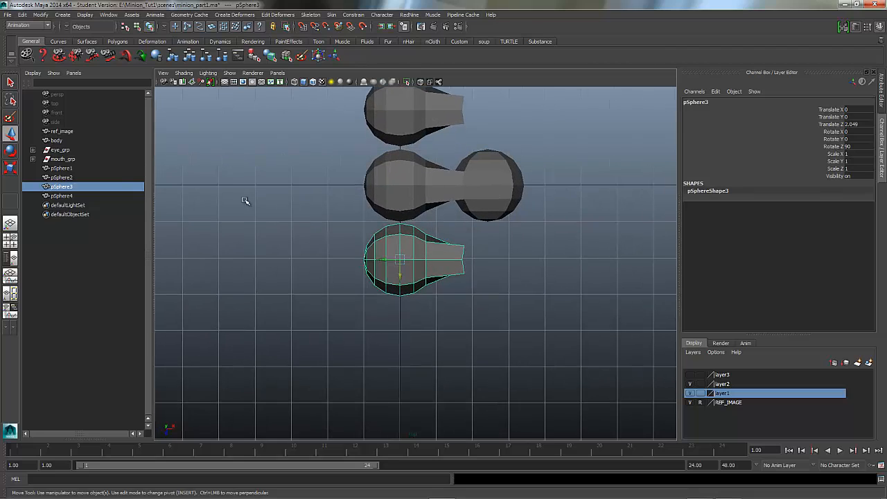
pyautogui.click(11, 151)
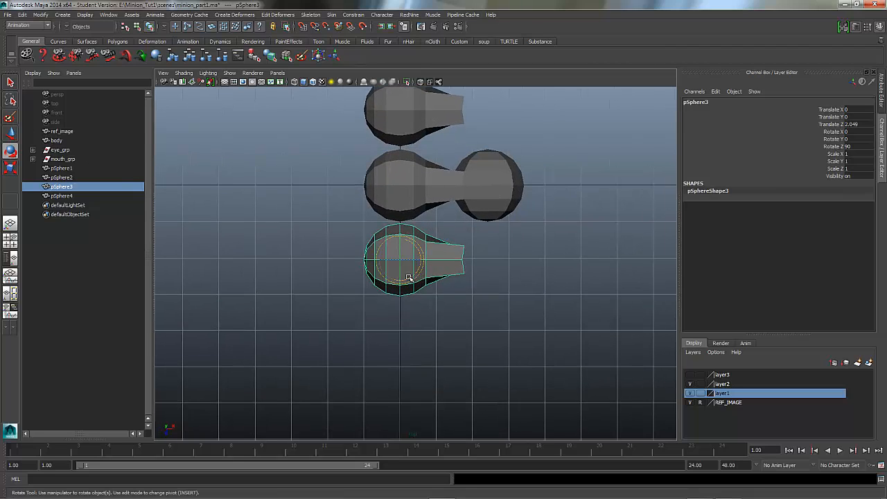
pyautogui.moveTo(409, 277); pyautogui.dragTo(424, 273)
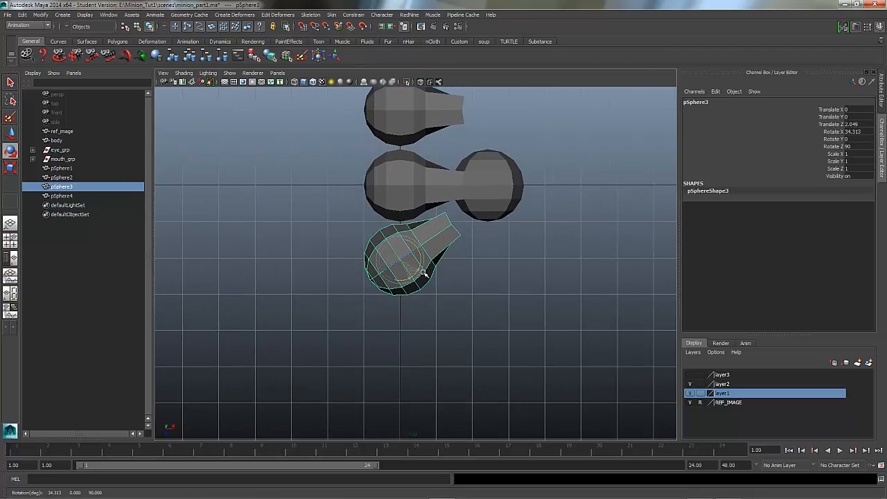
# Angle the negative Z copy's neck toward the second sphere and move it to about X 0.55, Y -0.15, Z -2.19.
pyautogui.click(415, 110)
pyautogui.moveTo(416, 99); pyautogui.dragTo(419, 125)
pyautogui.click(11, 133)
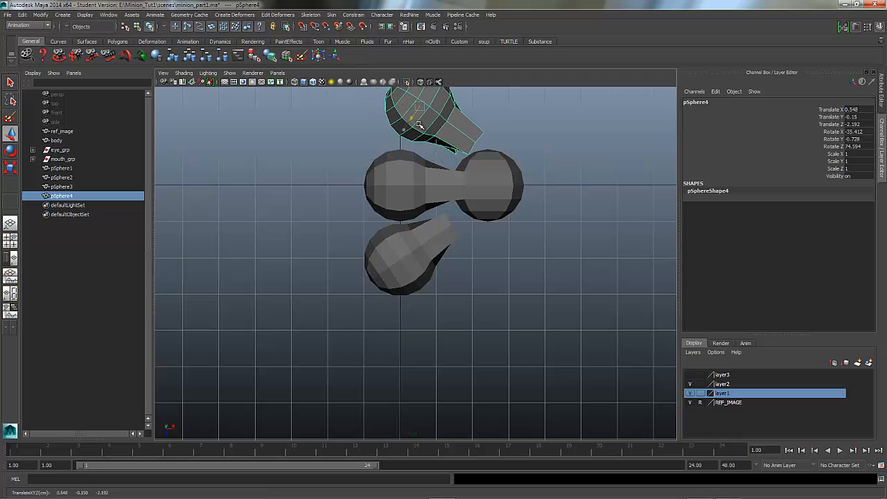
# Move the positive Z copy to about X 0.35, Z 2.12 and set its X rotation to about 40 degrees.
pyautogui.click(436, 241)
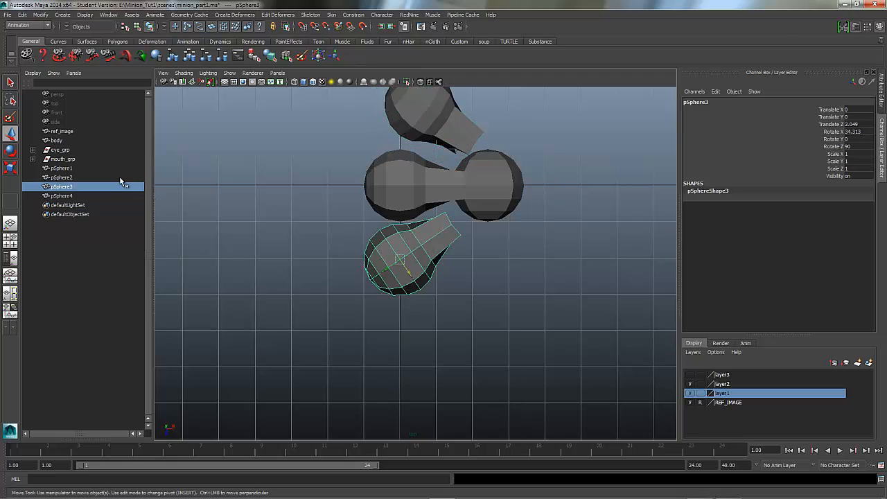
pyautogui.moveTo(418, 280); pyautogui.dragTo(429, 275)
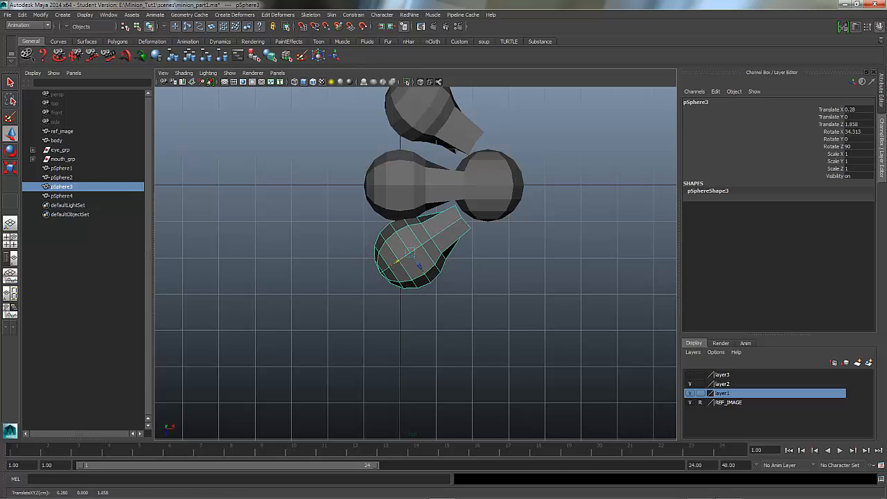
pyautogui.keyDown('alt'); pyautogui.moveTo(495, 176); pyautogui.dragTo(471, 177, button='middle'); pyautogui.keyUp('alt')
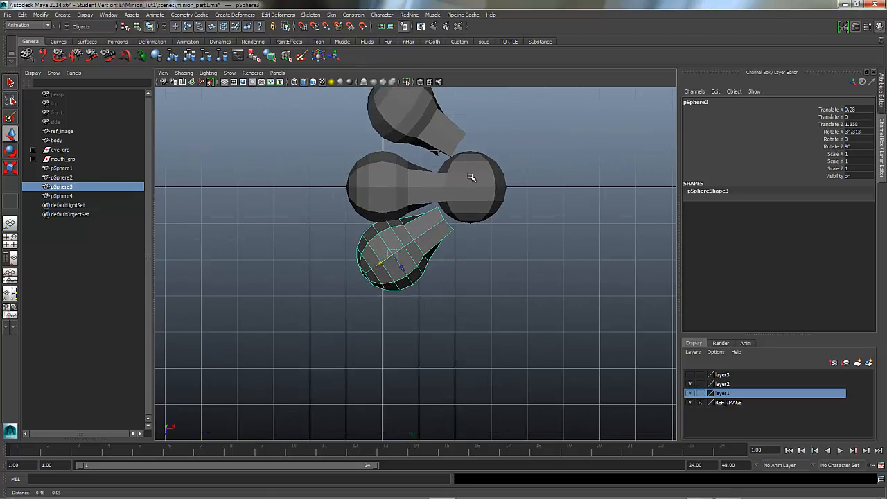
pyautogui.keyDown('alt'); pyautogui.moveTo(471, 177); pyautogui.dragTo(437, 283, button='right'); pyautogui.keyUp('alt')
pyautogui.moveTo(401, 260); pyautogui.dragTo(397, 266)
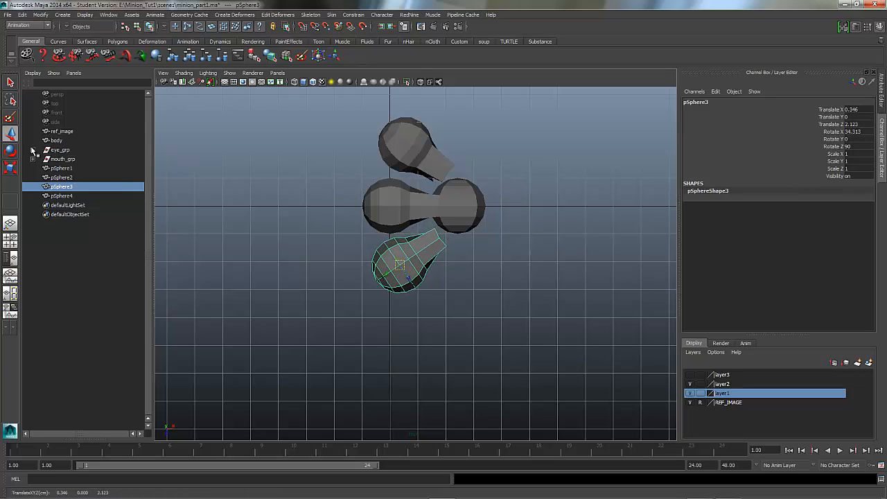
pyautogui.click(11, 151)
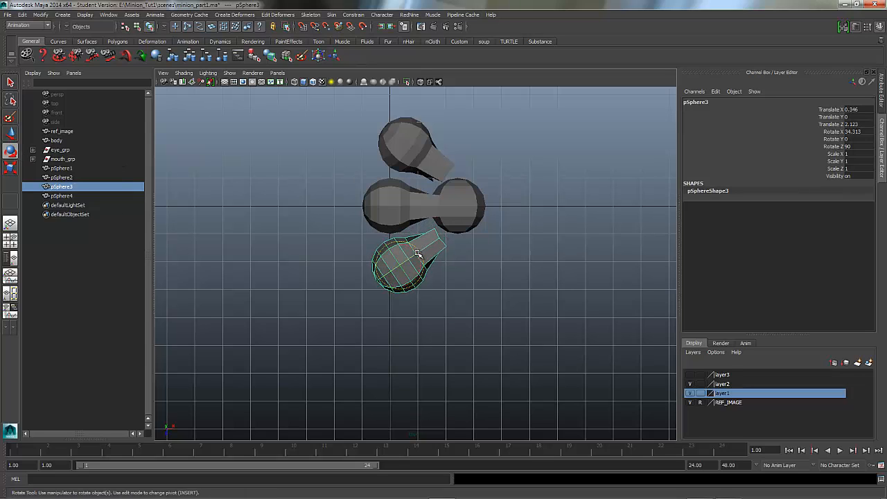
pyautogui.moveTo(413, 248); pyautogui.dragTo(410, 246)
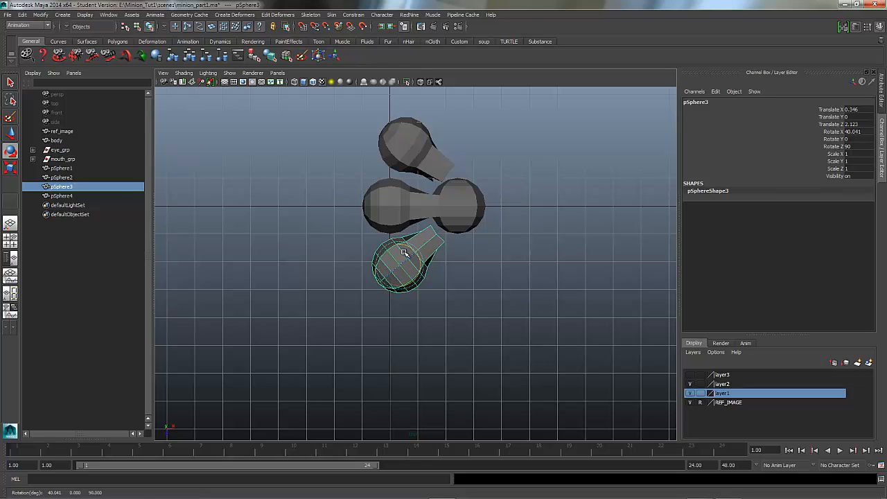
pyautogui.moveTo(409, 245)
pyautogui.keyDown('alt'); pyautogui.mouseDown(button='middle')
pyautogui.moveTo(423, 237)
pyautogui.moveTo(412, 240)
pyautogui.mouseUp(button='middle'); pyautogui.keyUp('alt')
# Rotate the negative Z copy to about -43 degrees around X.
pyautogui.click(419, 125)
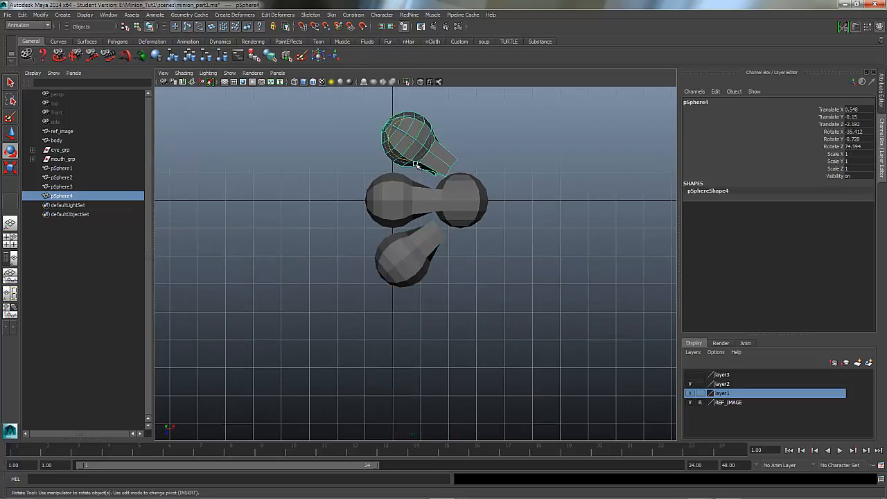
pyautogui.moveTo(407, 160); pyautogui.dragTo(400, 159)
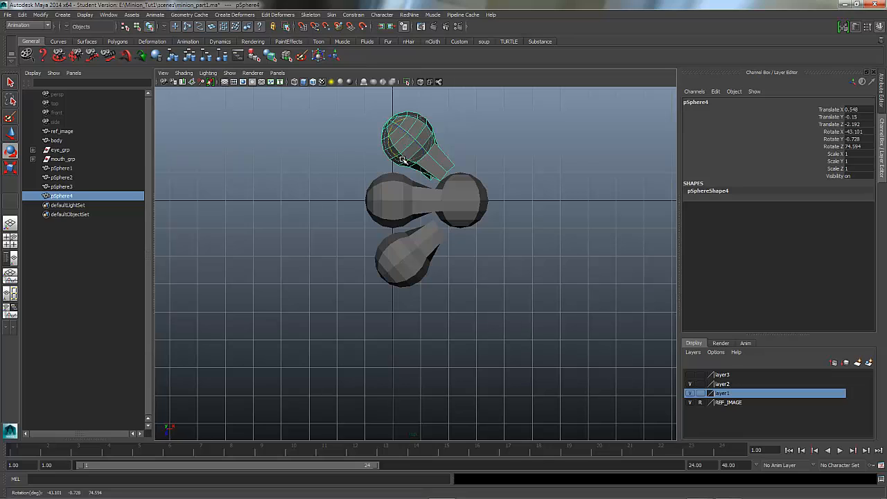
pyautogui.moveTo(400, 162)
pyautogui.keyDown('alt'); pyautogui.mouseDown(button='middle')
pyautogui.moveTo(397, 138)
pyautogui.moveTo(395, 147)
pyautogui.mouseUp(button='middle'); pyautogui.keyUp('alt')
pyautogui.keyDown('alt'); pyautogui.moveTo(509, 169); pyautogui.dragTo(620, 181, button='right'); pyautogui.keyUp('alt')
pyautogui.keyDown('alt'); pyautogui.moveTo(368, 190); pyautogui.dragTo(354, 264, button='middle'); pyautogui.keyUp('alt')
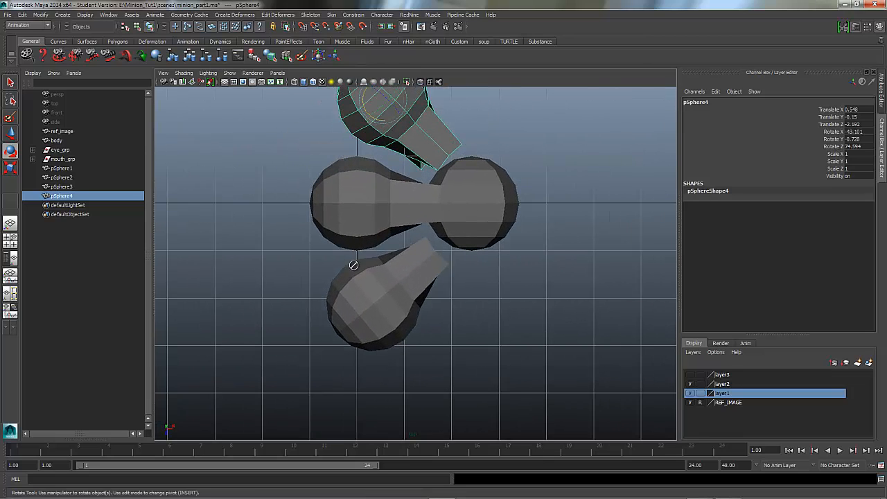
# In the perspective view, set the negative Z copy's Rotate X and Rotate Y to 0 and its Rotate Z to 90.
pyautogui.keyDown('alt'); pyautogui.moveTo(354, 265); pyautogui.dragTo(406, 212); pyautogui.keyUp('alt')
pyautogui.click(277, 73)
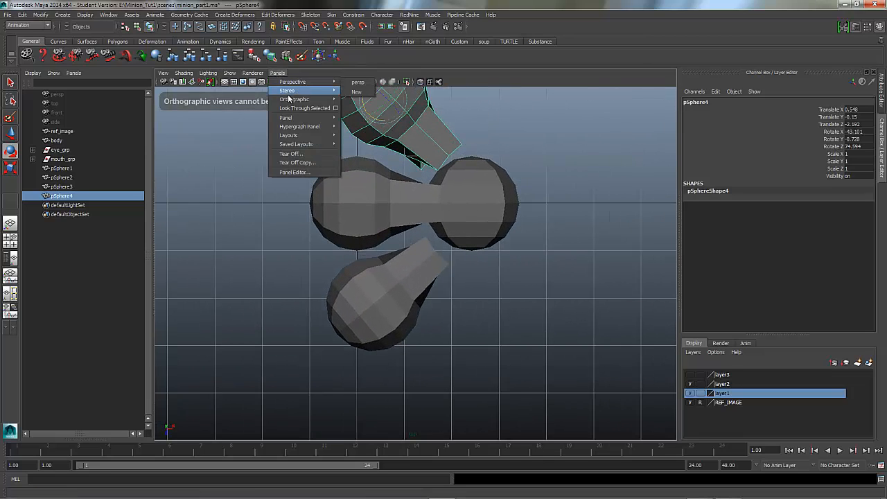
pyautogui.moveTo(319, 82)
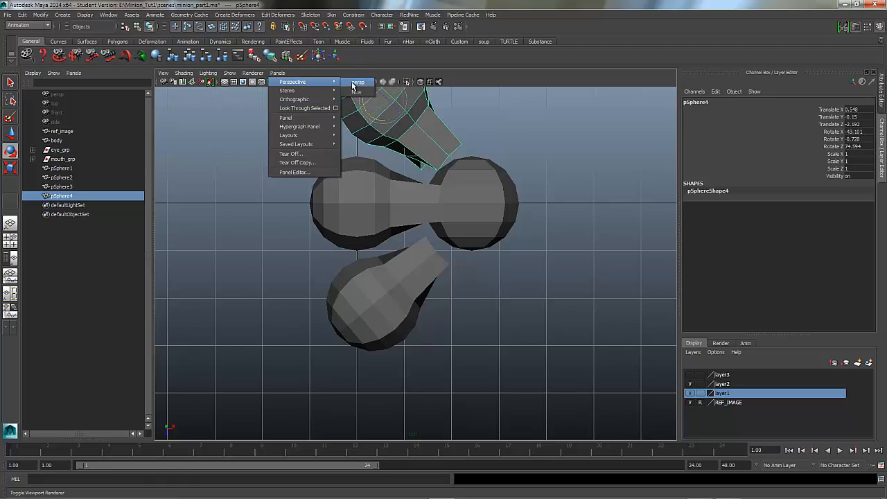
pyautogui.click(353, 85)
pyautogui.keyDown('alt'); pyautogui.moveTo(328, 245); pyautogui.dragTo(414, 227); pyautogui.keyUp('alt')
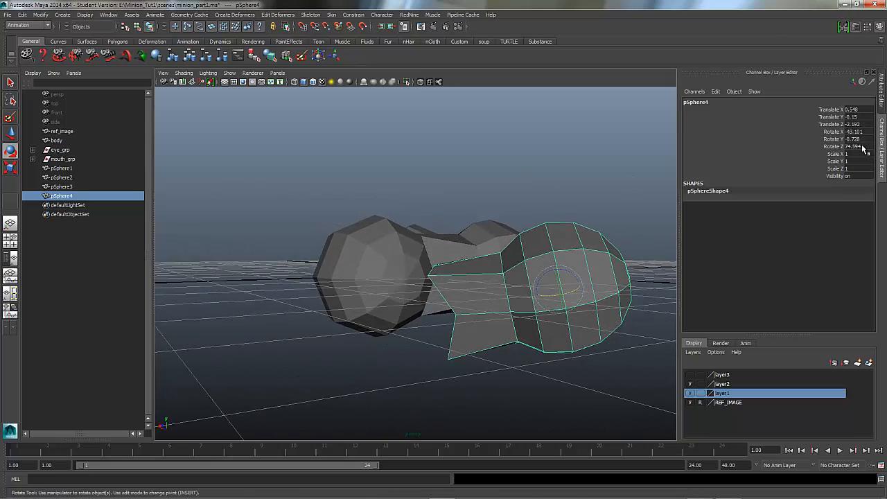
pyautogui.moveTo(866, 139); pyautogui.dragTo(868, 131)
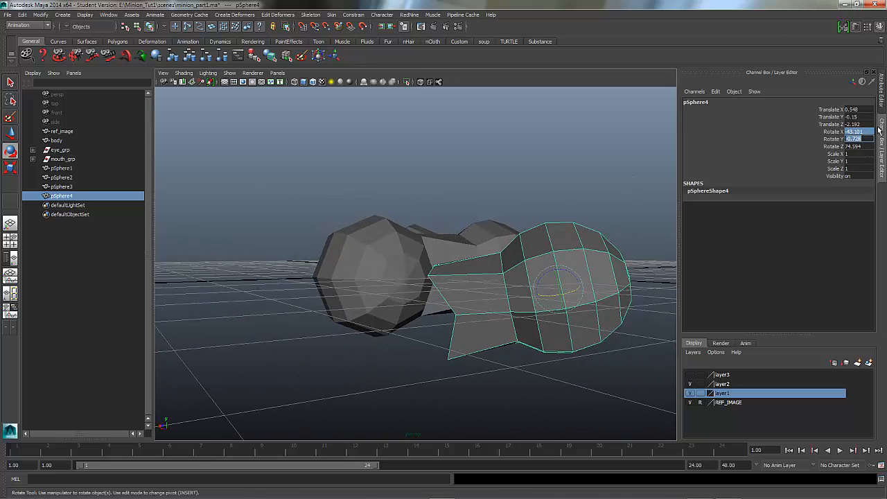
pyautogui.write('0')
pyautogui.press('Return')
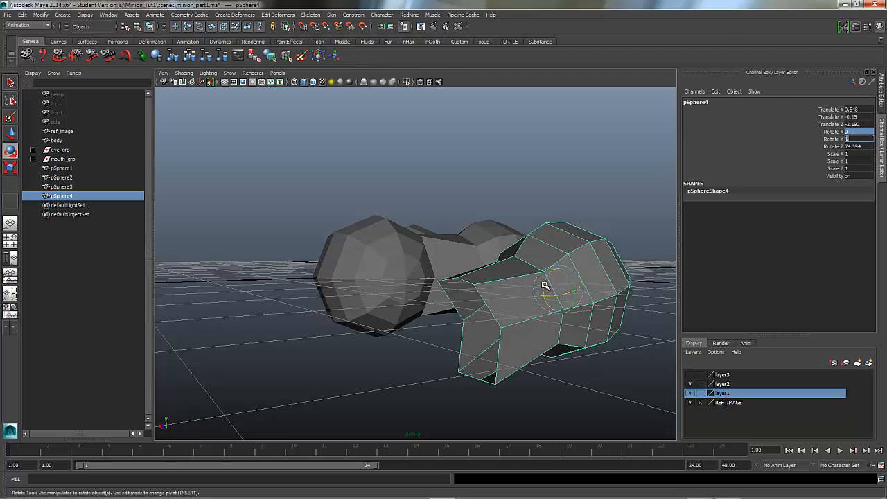
pyautogui.moveTo(544, 285); pyautogui.dragTo(580, 258)
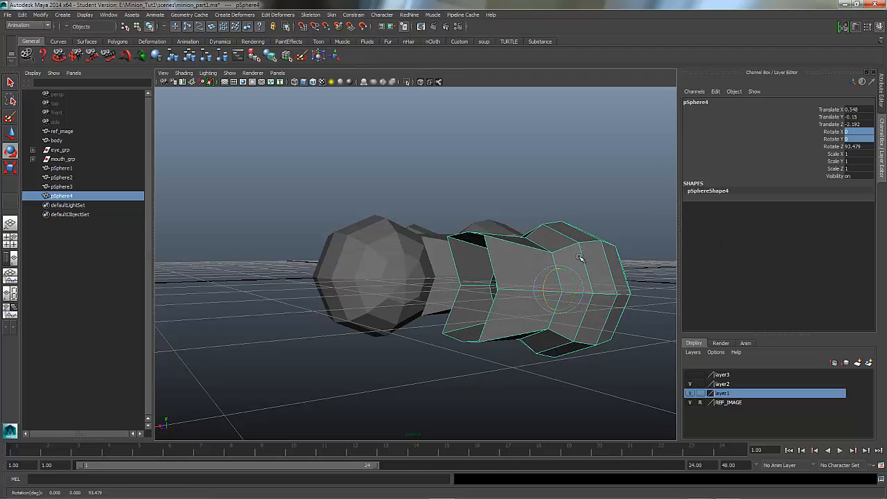
pyautogui.click(858, 147)
pyautogui.write('90')
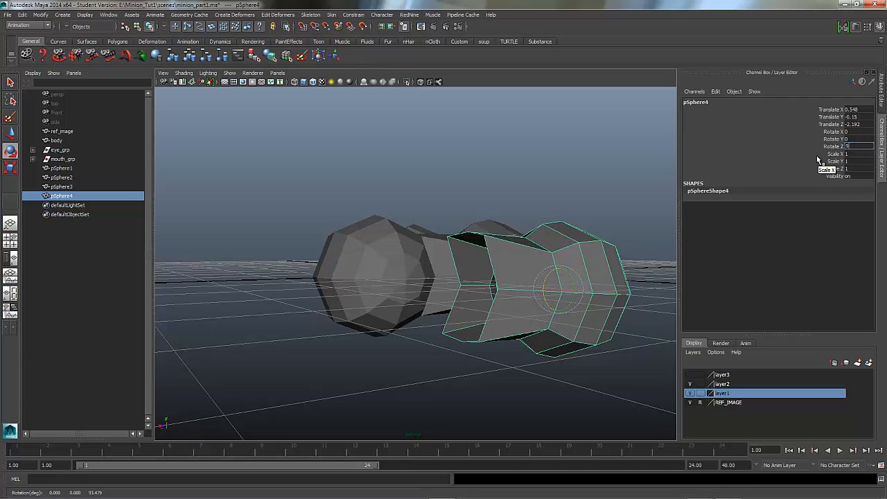
pyautogui.press('Return')
# Rotate the straightened copy to about -33 degrees around X so its opening faces the second sphere.
pyautogui.keyDown('alt'); pyautogui.moveTo(402, 317); pyautogui.dragTo(444, 339); pyautogui.keyUp('alt')
pyautogui.moveTo(561, 287)
pyautogui.mouseDown()
pyautogui.moveTo(541, 285)
pyautogui.moveTo(549, 287)
pyautogui.mouseUp()
pyautogui.keyDown('alt'); pyautogui.moveTo(487, 311); pyautogui.dragTo(467, 275); pyautogui.keyUp('alt')
pyautogui.keyDown('alt'); pyautogui.moveTo(389, 238); pyautogui.dragTo(547, 196, button='right'); pyautogui.keyUp('alt')
pyautogui.keyDown('alt'); pyautogui.moveTo(547, 196); pyautogui.dragTo(436, 311, button='middle'); pyautogui.keyUp('alt')
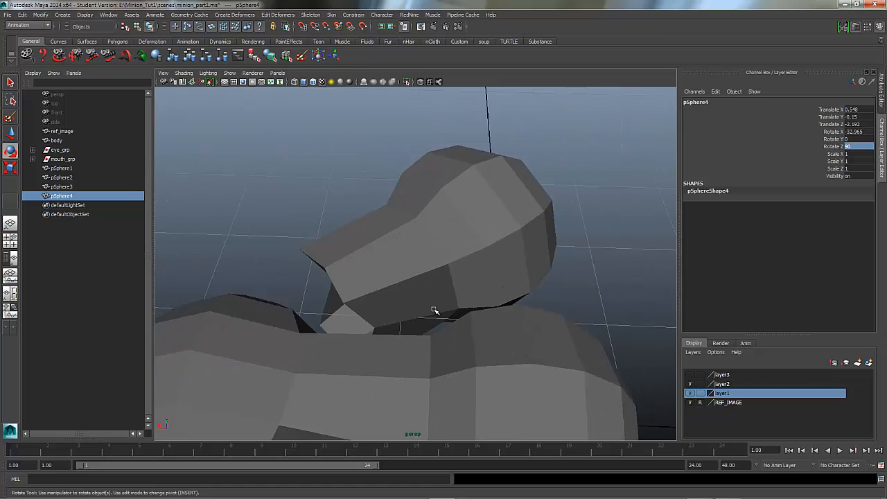
# Try to delete the two faces of the second sphere between the middle neck and the positive Z copy, and undo the deletion.
pyautogui.keyDown('alt'); pyautogui.moveTo(436, 311); pyautogui.dragTo(394, 227); pyautogui.keyUp('alt')
pyautogui.moveTo(409, 232); pyautogui.dragTo(413, 250, button='right')
pyautogui.click(418, 224)
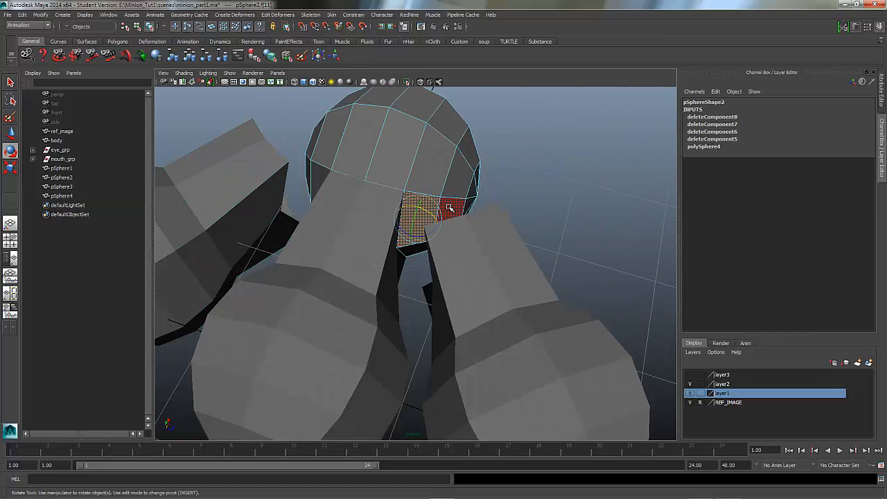
pyautogui.keyDown('shift'); pyautogui.click(450, 208); pyautogui.keyUp('shift')
pyautogui.press('q')
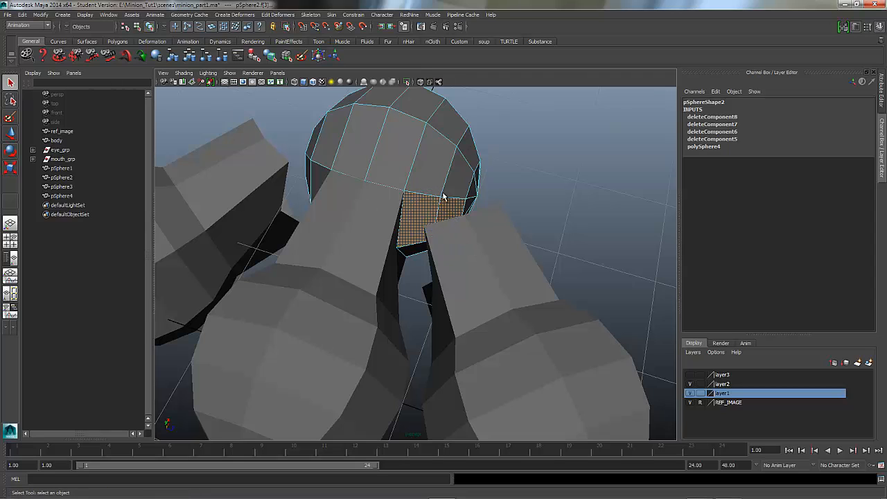
pyautogui.click(538, 168)
pyautogui.click(427, 206)
pyautogui.keyDown('shift'); pyautogui.click(452, 206); pyautogui.keyUp('shift')
pyautogui.press('Delete')
pyautogui.hotkey('ctrl', 'z')
# Enable camera based selection for the Select Tool and delete the second sphere's faces exposed between the two necks.
pyautogui.doubleClick(11, 83)
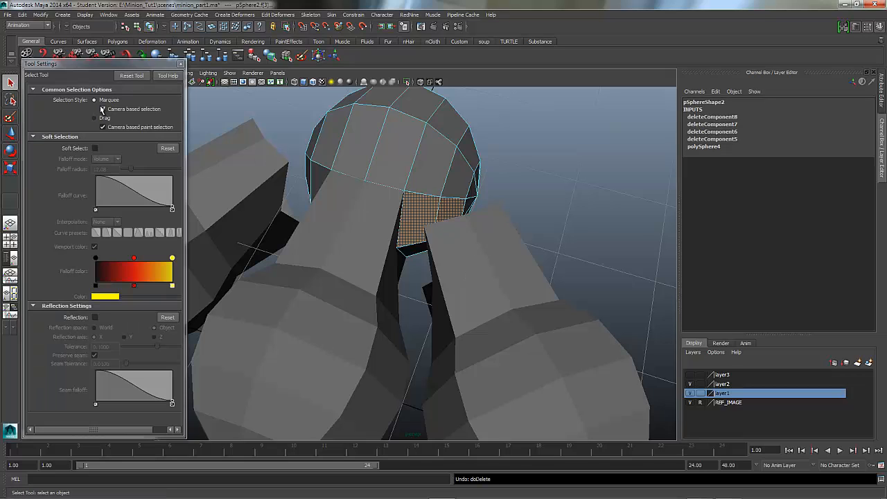
pyautogui.click(102, 108)
pyautogui.click(545, 172)
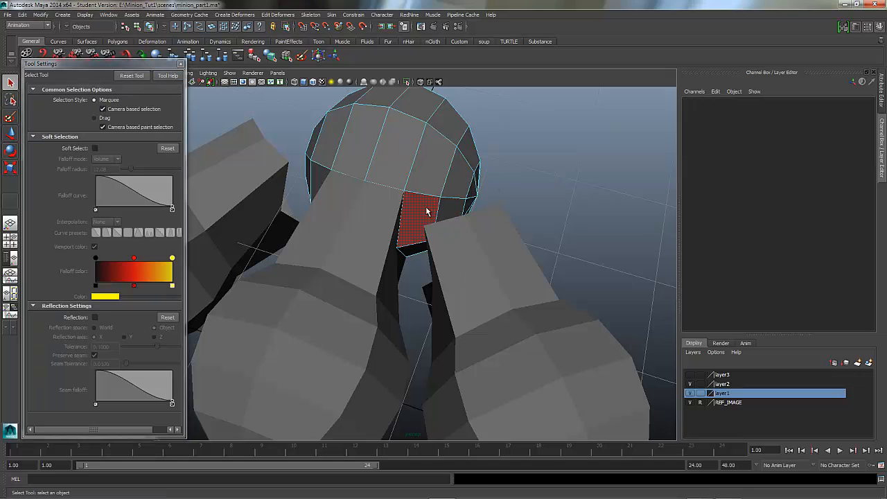
pyautogui.click(415, 215)
pyautogui.press('Delete')
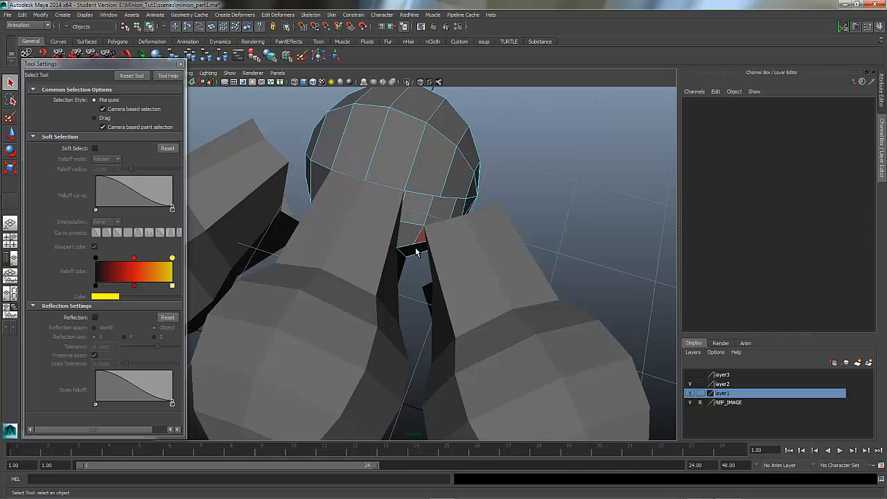
# On the underside of the second sphere, delete the face beside the positive Z copy's open neck.
pyautogui.keyDown('alt'); pyautogui.moveTo(440, 249); pyautogui.dragTo(476, 307); pyautogui.keyUp('alt')
pyautogui.press('super')
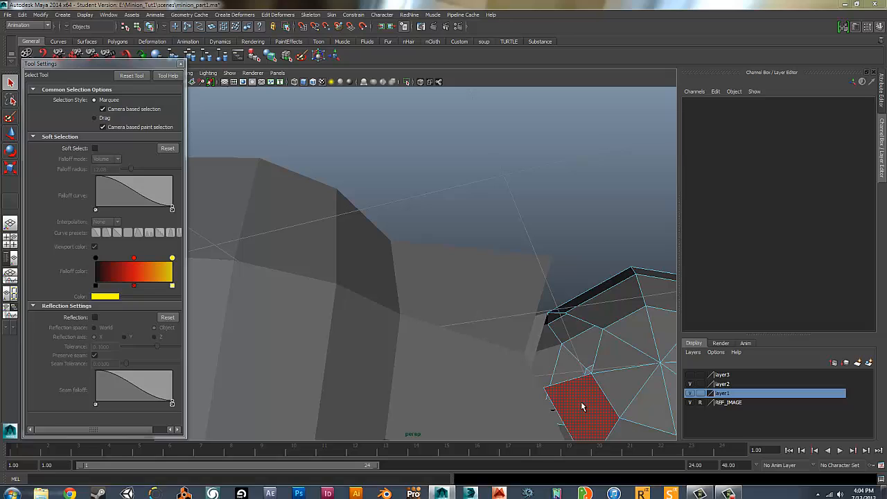
pyautogui.press('super')
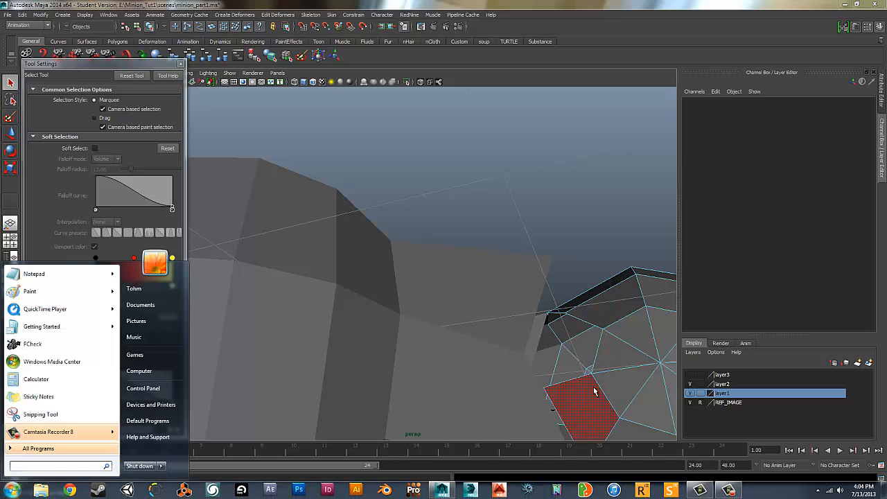
pyautogui.click(329, 218)
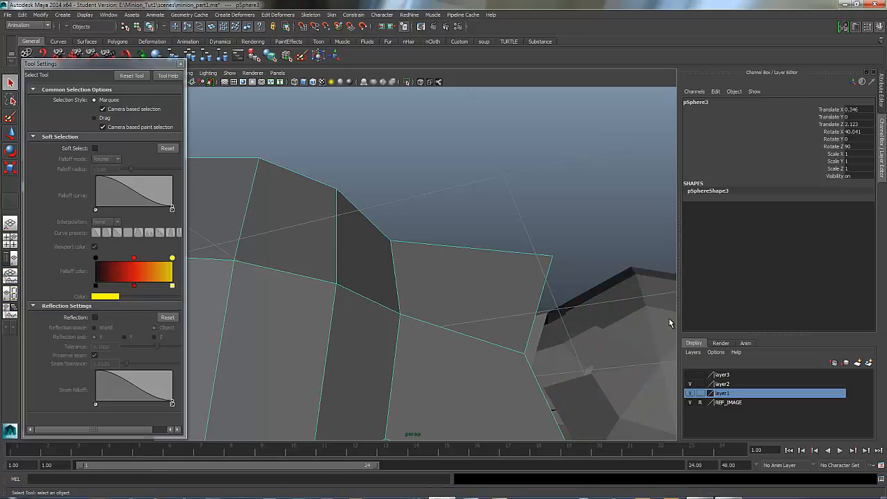
pyautogui.click(591, 412)
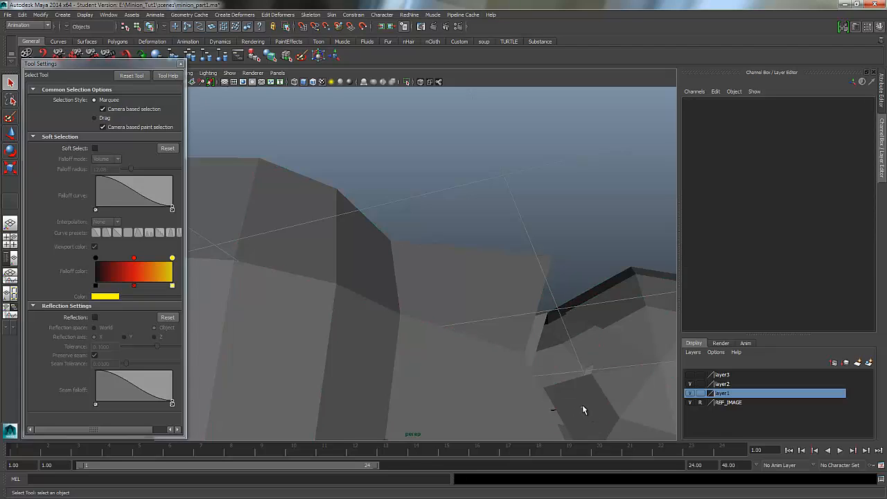
pyautogui.moveTo(582, 405); pyautogui.dragTo(581, 318, button='right')
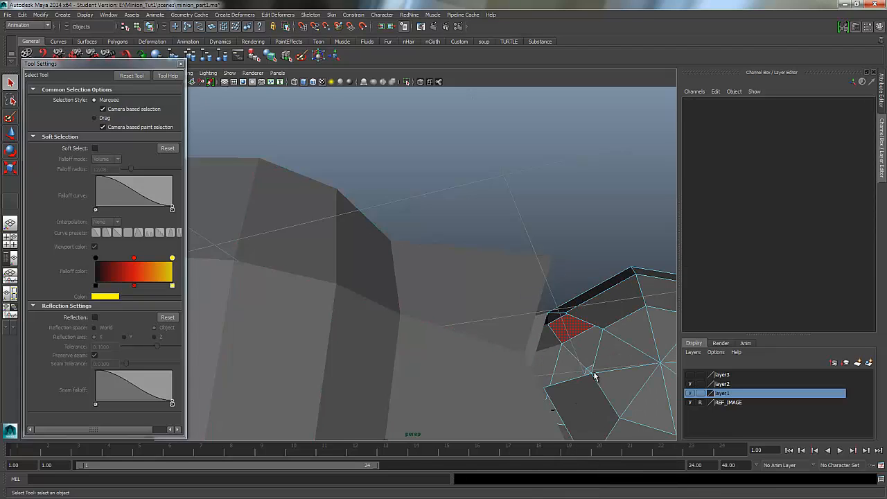
pyautogui.click(588, 411)
pyautogui.click(586, 420)
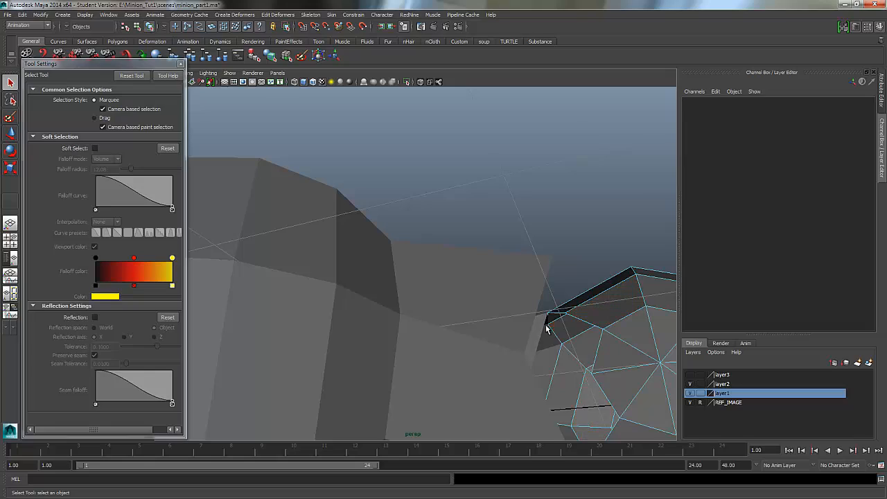
# Close the tool settings and snap pSphere3's upper middle and upper inner opening vertices to the matching corners of the second sphere's hole.
pyautogui.keyDown('alt'); pyautogui.moveTo(525, 324); pyautogui.dragTo(474, 229); pyautogui.keyUp('alt')
pyautogui.keyDown('alt'); pyautogui.moveTo(474, 229); pyautogui.dragTo(468, 197, button='middle'); pyautogui.keyUp('alt')
pyautogui.keyDown('alt'); pyautogui.moveTo(467, 197); pyautogui.dragTo(463, 226); pyautogui.keyUp('alt')
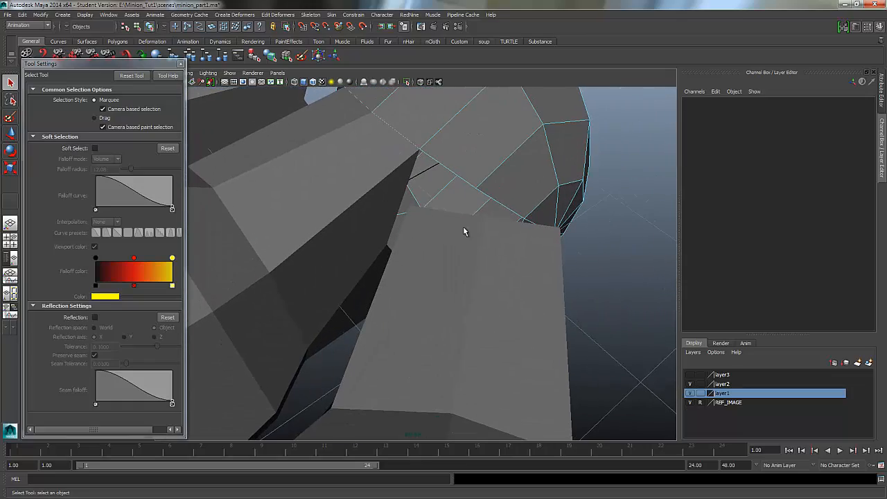
pyautogui.click(181, 64)
pyautogui.keyDown('alt'); pyautogui.moveTo(452, 256); pyautogui.dragTo(408, 296); pyautogui.keyUp('alt')
pyautogui.moveTo(407, 295); pyautogui.dragTo(367, 293, button='right')
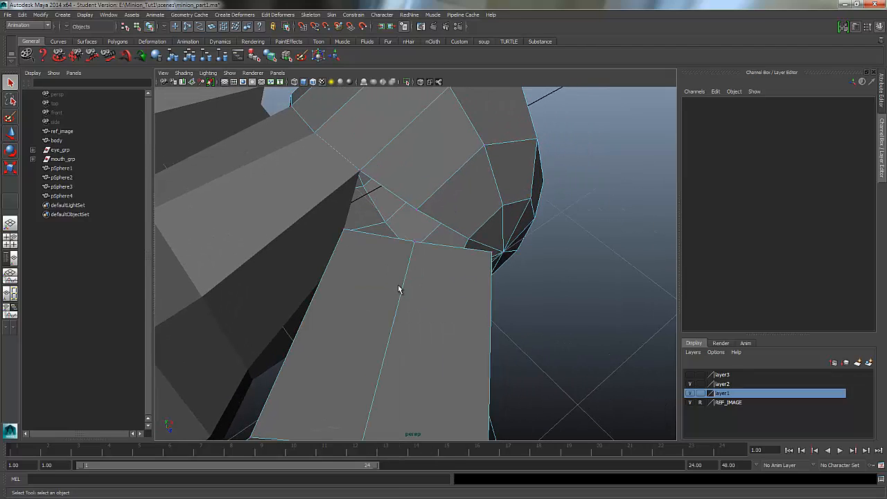
pyautogui.click(424, 253)
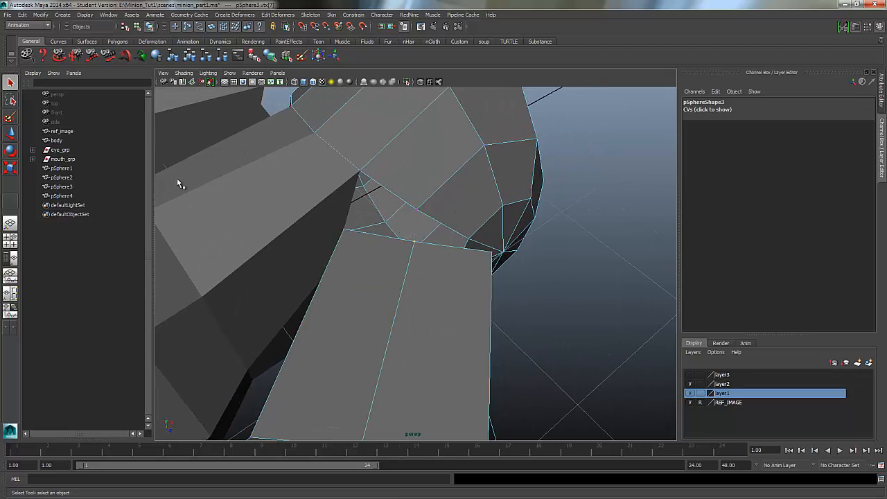
pyautogui.click(10, 134)
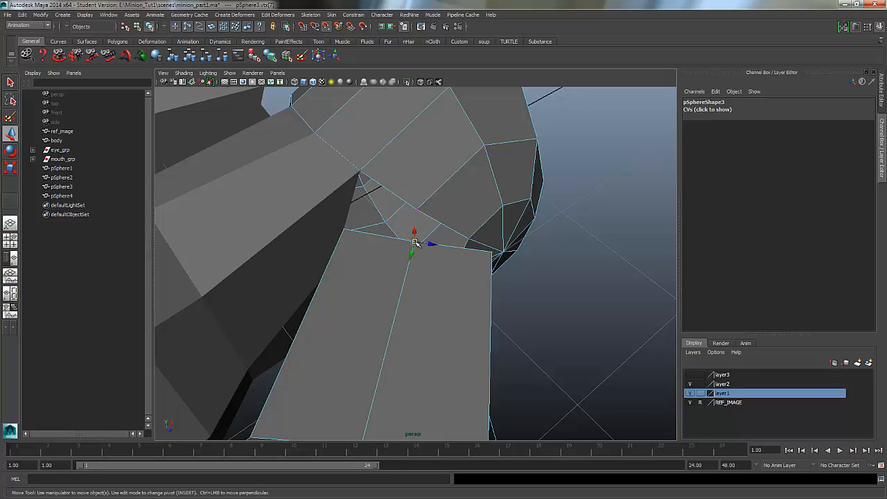
pyautogui.moveTo(413, 242); pyautogui.dragTo(416, 208)
pyautogui.click(341, 229)
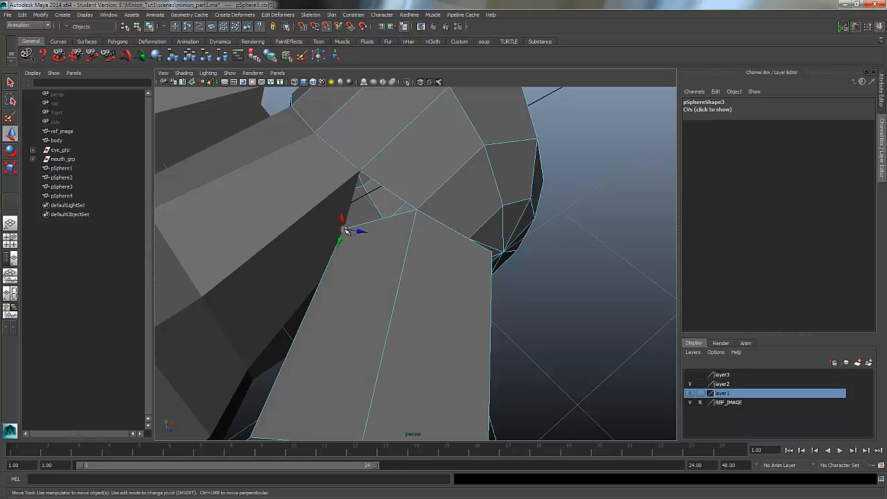
pyautogui.moveTo(341, 229); pyautogui.dragTo(359, 175)
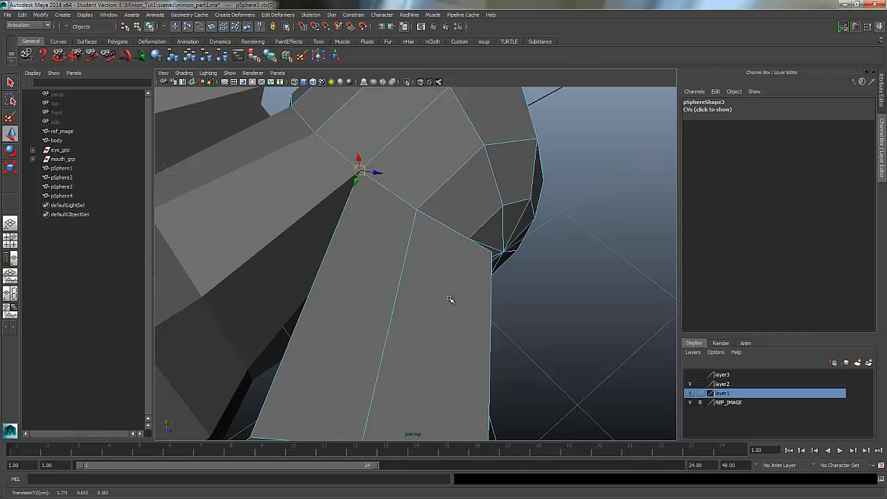
# Snap pSphere3's upper outer opening vertex to the second sphere's hole and move its inner side vertex toward pSphere1's neck.
pyautogui.keyDown('alt'); pyautogui.moveTo(451, 301); pyautogui.dragTo(411, 278); pyautogui.keyUp('alt')
pyautogui.click(320, 190)
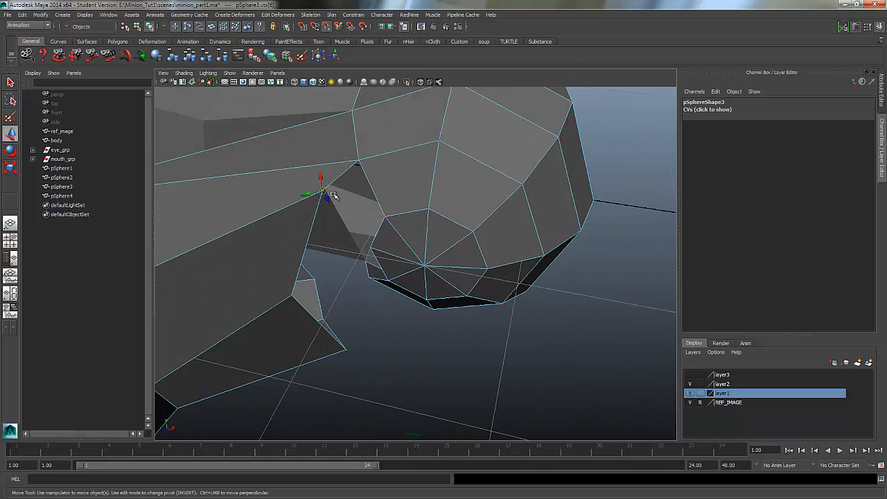
pyautogui.moveTo(332, 196); pyautogui.dragTo(396, 213)
pyautogui.keyDown('alt'); pyautogui.moveTo(353, 277); pyautogui.dragTo(328, 254); pyautogui.keyUp('alt')
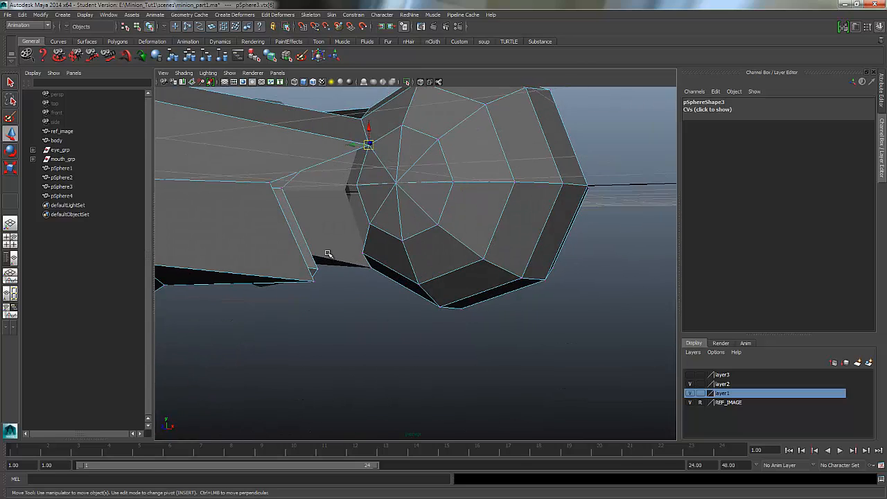
pyautogui.keyDown('alt'); pyautogui.moveTo(327, 253); pyautogui.dragTo(367, 293, button='middle'); pyautogui.keyUp('alt')
pyautogui.keyDown('alt'); pyautogui.moveTo(365, 275); pyautogui.dragTo(486, 246, button='right'); pyautogui.keyUp('alt')
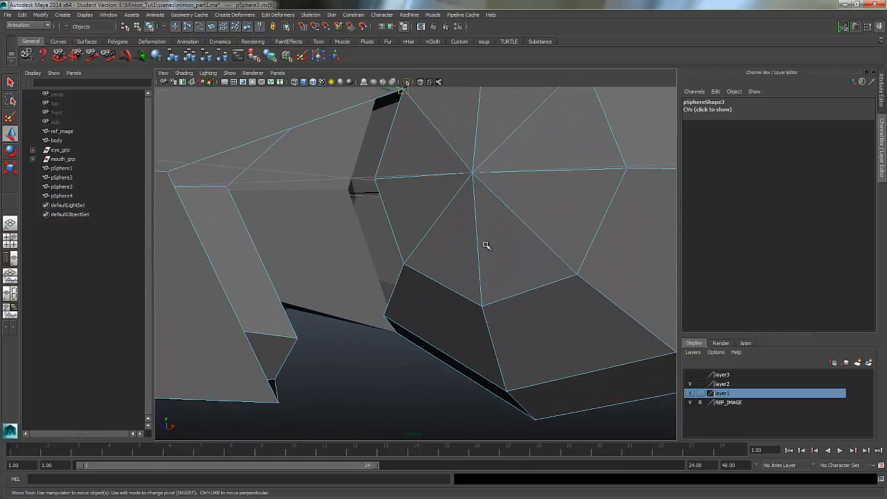
pyautogui.click(227, 186)
pyautogui.moveTo(208, 186); pyautogui.dragTo(357, 189)
# Try to merge the facing neck vertices of pSphere1 and pSphere3 to their center, using the Polygons menu set.
pyautogui.keyDown('alt'); pyautogui.moveTo(354, 233); pyautogui.dragTo(368, 247); pyautogui.keyUp('alt')
pyautogui.click(331, 271)
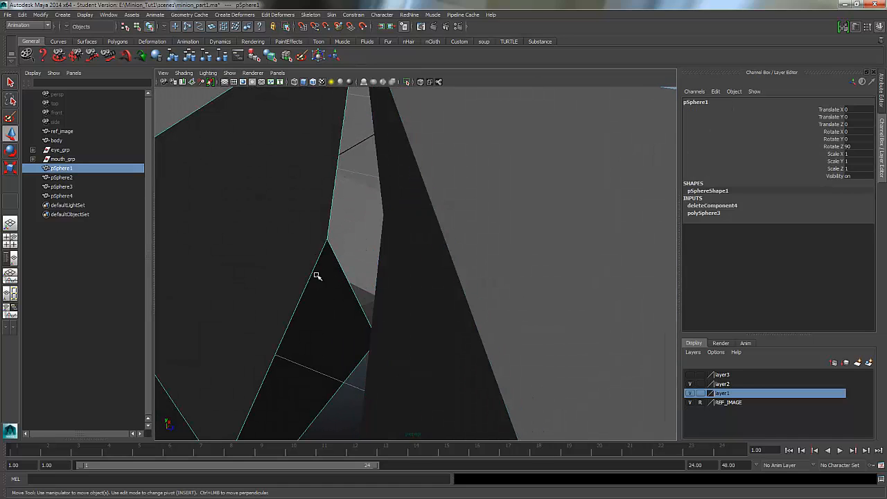
pyautogui.keyDown('alt'); pyautogui.moveTo(317, 276); pyautogui.dragTo(333, 262); pyautogui.keyUp('alt')
pyautogui.moveTo(332, 271); pyautogui.dragTo(317, 273, button='right')
pyautogui.keyDown('alt'); pyautogui.moveTo(312, 271); pyautogui.dragTo(357, 257); pyautogui.keyUp('alt')
pyautogui.click(334, 240)
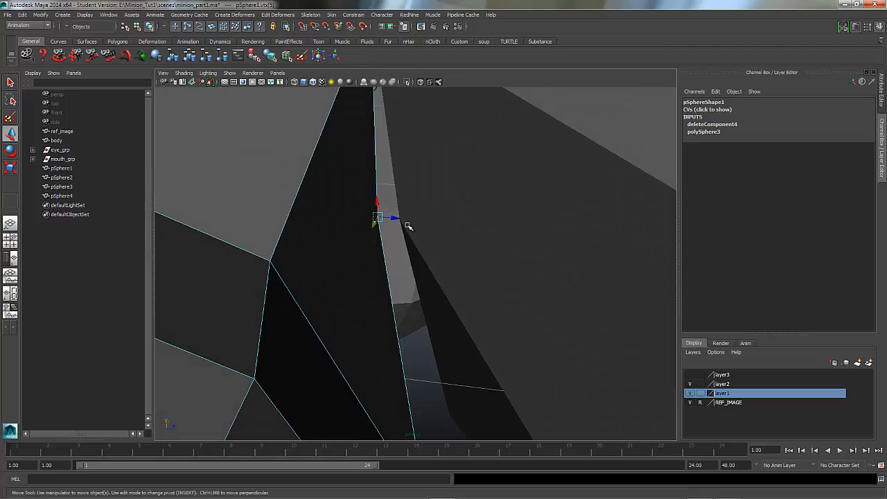
pyautogui.rightClick(425, 218)
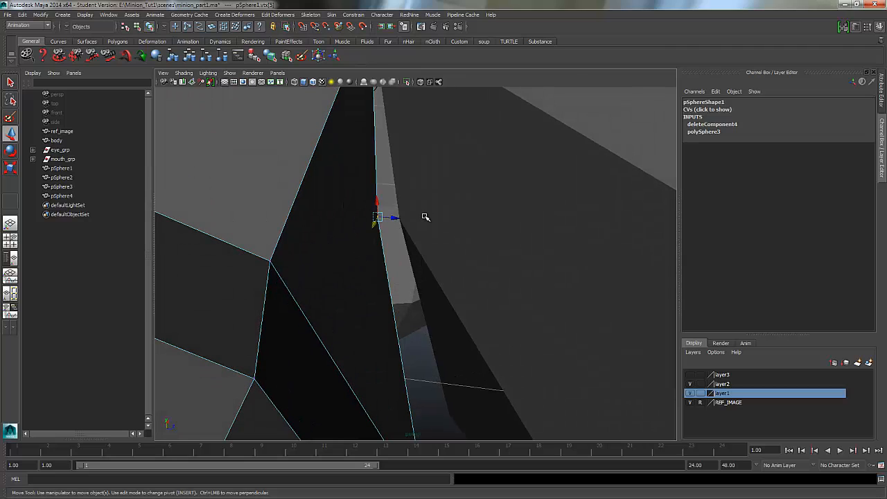
pyautogui.moveTo(426, 217); pyautogui.dragTo(408, 216, button='right')
pyautogui.keyDown('shift'); pyautogui.click(399, 217); pyautogui.keyUp('shift')
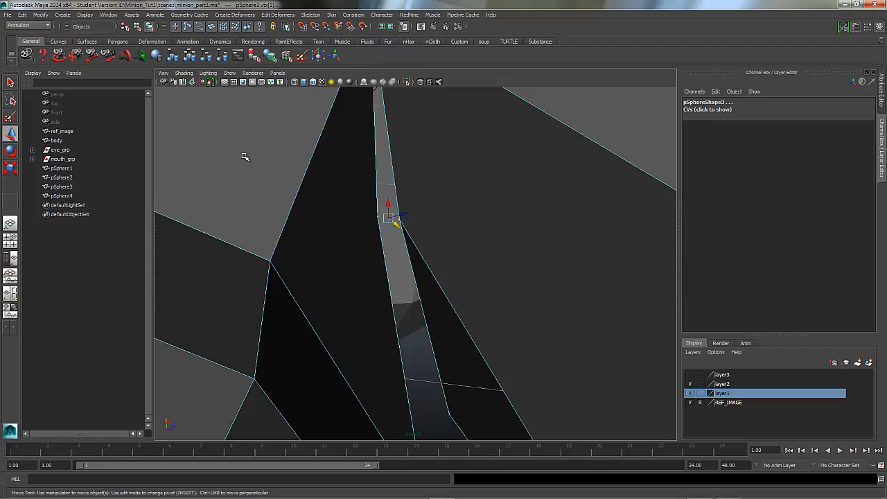
pyautogui.click(156, 14)
pyautogui.moveTo(226, 15)
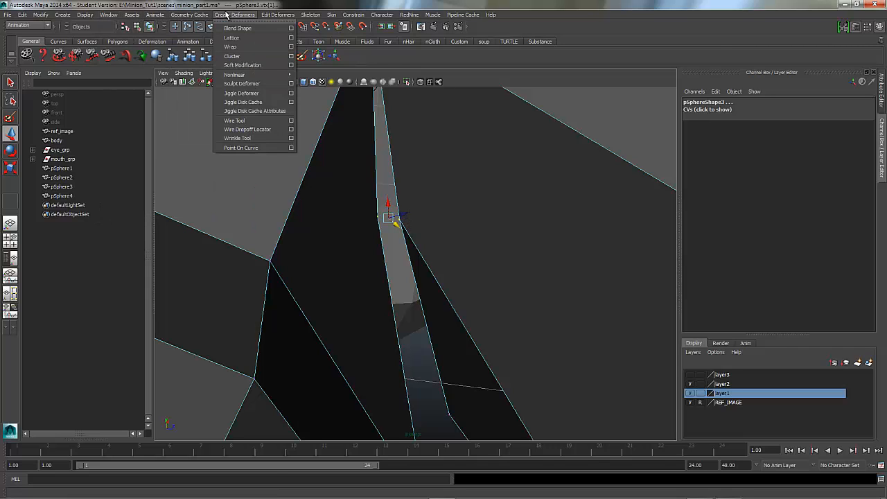
pyautogui.click(28, 26)
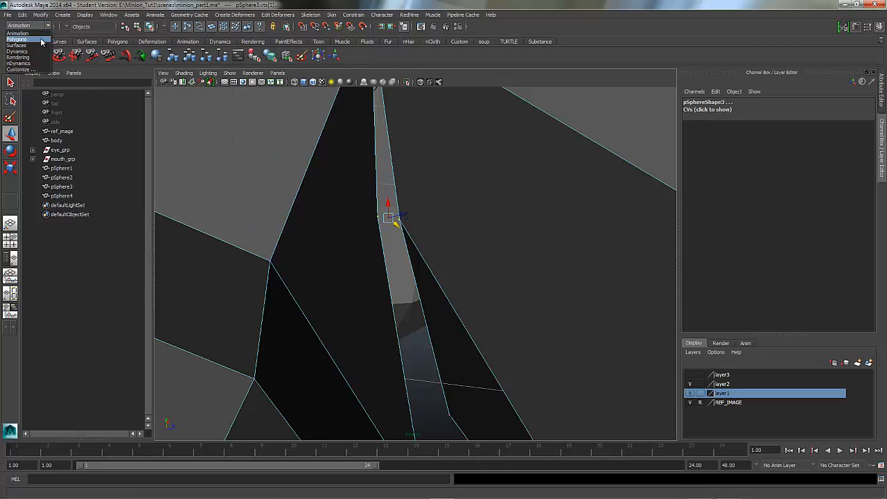
pyautogui.click(41, 39)
pyautogui.click(197, 15)
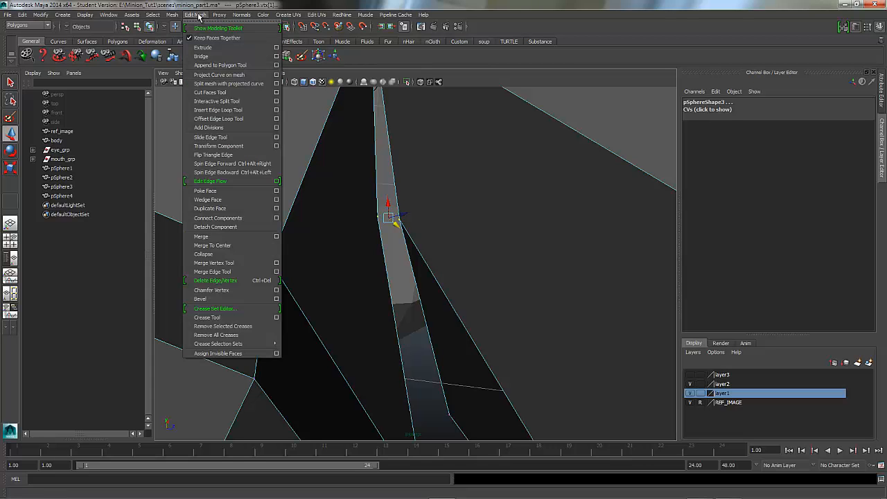
pyautogui.click(234, 245)
# Snap pSphere3's outer side and lower outer opening vertices to the adjacent corners of the second sphere's hole.
pyautogui.keyDown('alt'); pyautogui.moveTo(264, 257); pyautogui.dragTo(349, 283); pyautogui.keyUp('alt')
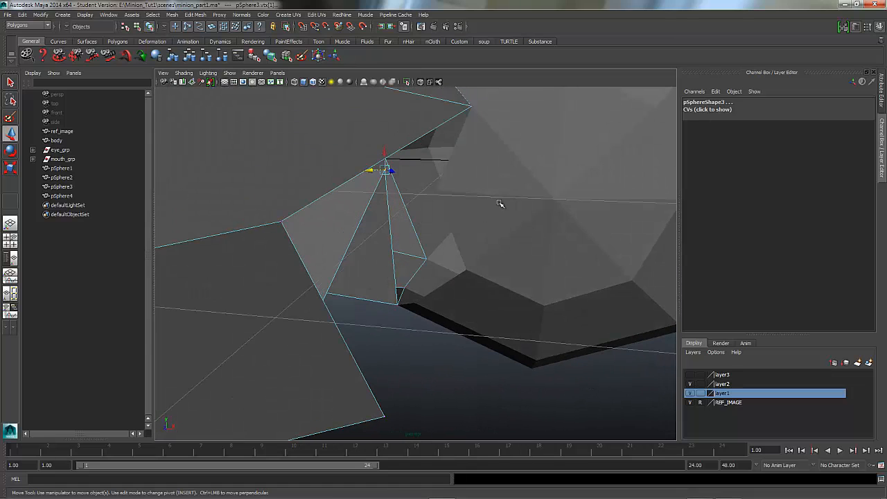
pyautogui.click(282, 222)
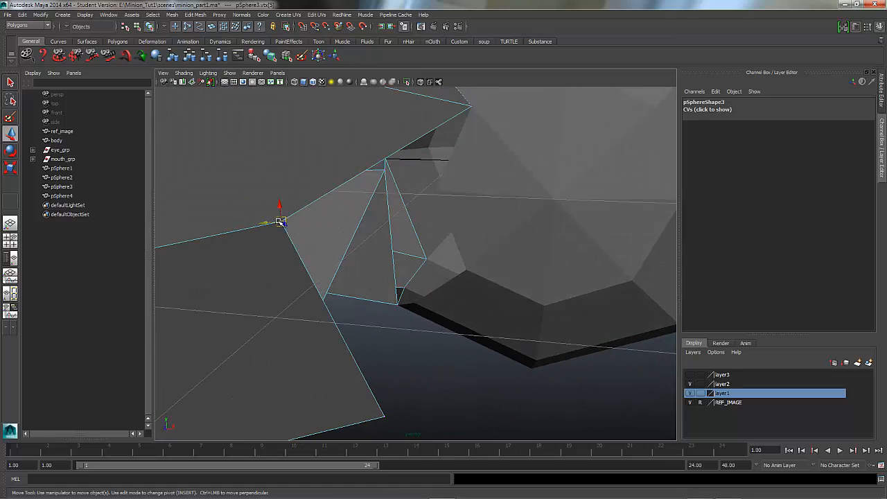
pyautogui.press('v')
pyautogui.moveTo(282, 222); pyautogui.dragTo(435, 192)
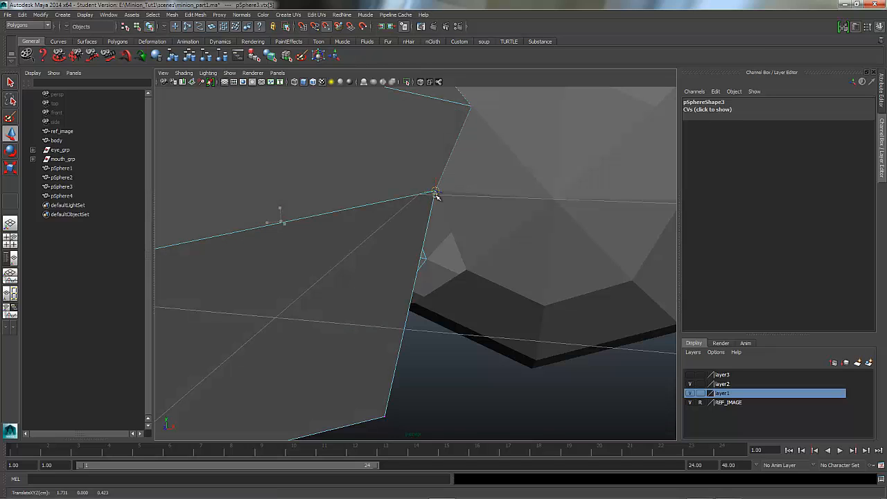
pyautogui.click(385, 417)
pyautogui.moveTo(385, 417); pyautogui.dragTo(467, 271)
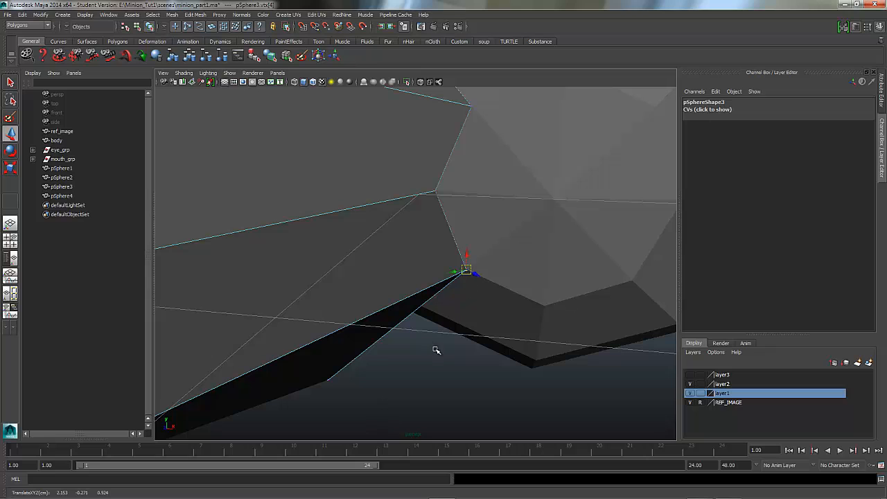
# Snap pSphere3's two remaining bottom opening vertices to the second sphere's lower edge and the neighbouring neck corner.
pyautogui.keyDown('alt'); pyautogui.moveTo(434, 351); pyautogui.dragTo(369, 216); pyautogui.keyUp('alt')
pyautogui.click(367, 207)
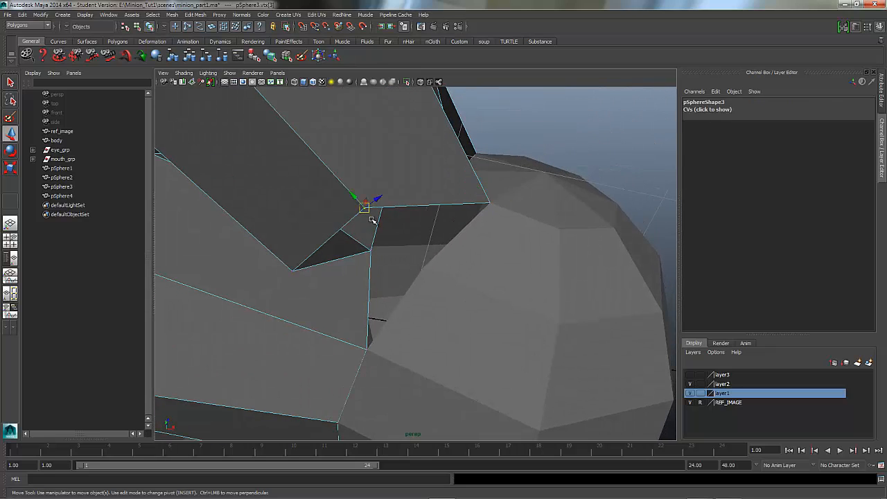
pyautogui.moveTo(364, 208); pyautogui.dragTo(418, 262)
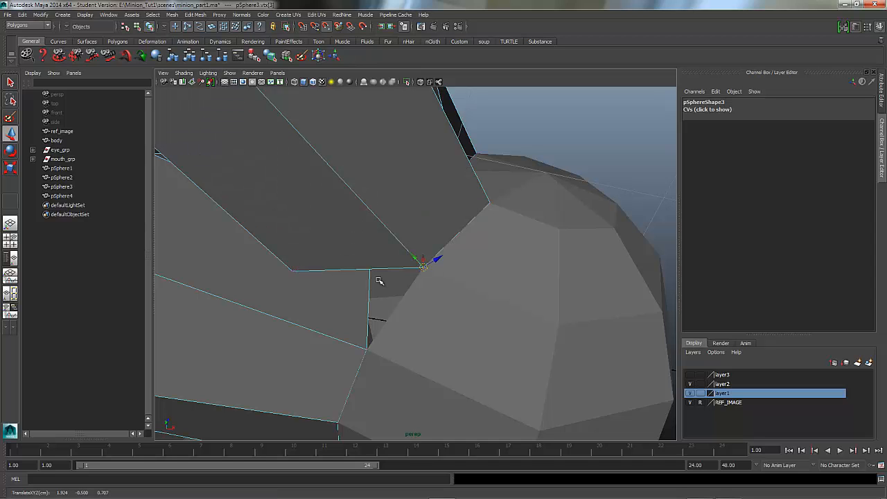
pyautogui.click(294, 271)
pyautogui.moveTo(307, 277); pyautogui.dragTo(357, 337)
pyautogui.keyDown('alt'); pyautogui.moveTo(346, 269); pyautogui.dragTo(384, 264); pyautogui.keyUp('alt')
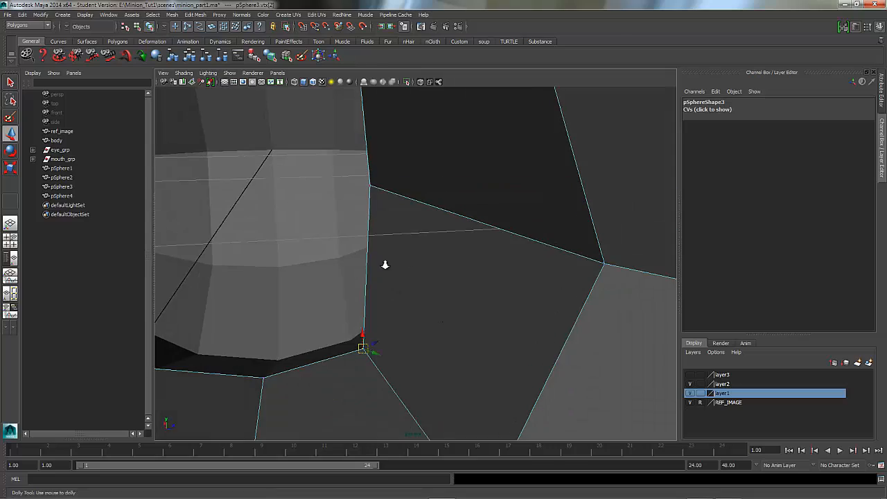
pyautogui.keyDown('alt'); pyautogui.moveTo(384, 263); pyautogui.dragTo(199, 266, button='right'); pyautogui.keyUp('alt')
pyautogui.keyDown('alt'); pyautogui.moveTo(273, 264); pyautogui.dragTo(187, 267, button='right'); pyautogui.keyUp('alt')
pyautogui.keyDown('alt'); pyautogui.moveTo(239, 277); pyautogui.dragTo(303, 297); pyautogui.keyUp('alt')
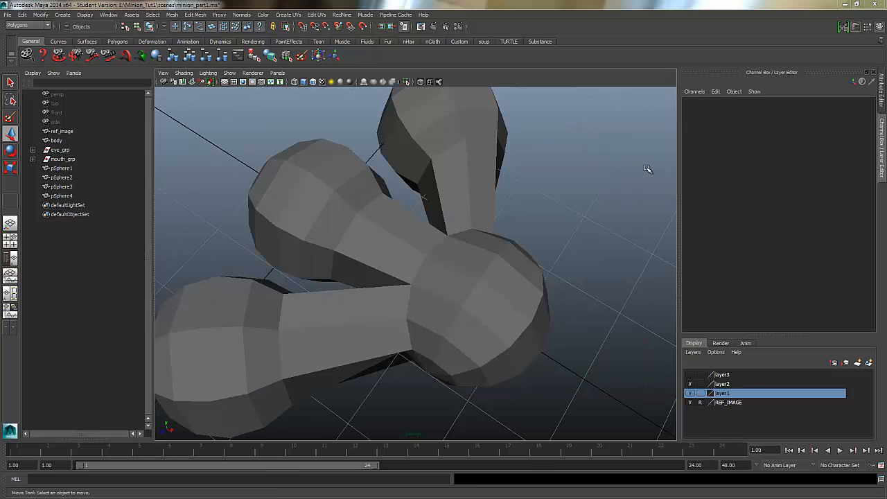
# Combine the four spheres pSphere1 through pSphere4 into one polygon mesh.
pyautogui.keyDown('alt'); pyautogui.moveTo(647, 169); pyautogui.dragTo(346, 254, button='right'); pyautogui.keyUp('alt')
pyautogui.keyDown('alt'); pyautogui.moveTo(346, 253); pyautogui.dragTo(466, 276); pyautogui.keyUp('alt')
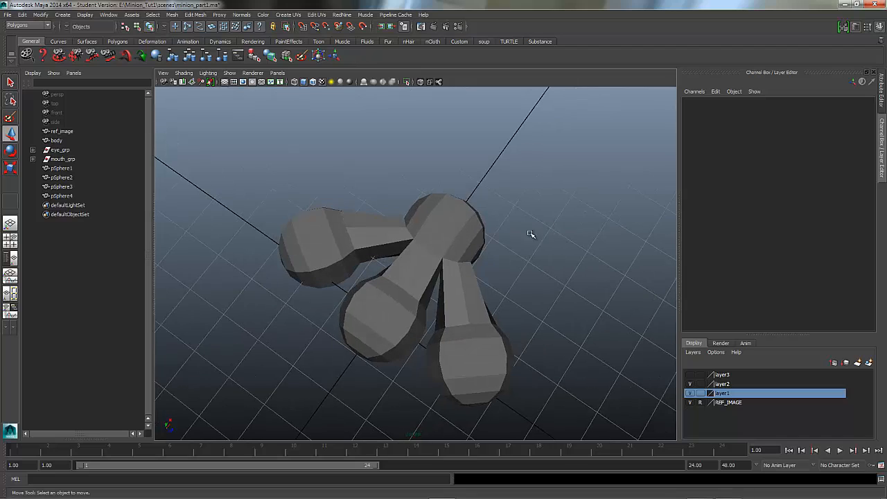
pyautogui.click(322, 242)
pyautogui.keyDown('shift'); pyautogui.click(456, 219); pyautogui.keyUp('shift')
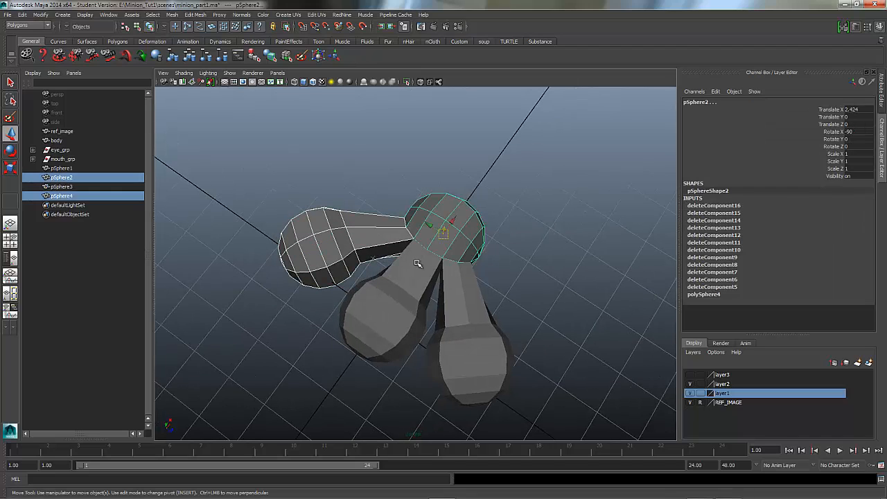
pyautogui.keyDown('shift'); pyautogui.click(486, 345); pyautogui.keyUp('shift')
pyautogui.keyDown('shift'); pyautogui.click(378, 323); pyautogui.keyUp('shift')
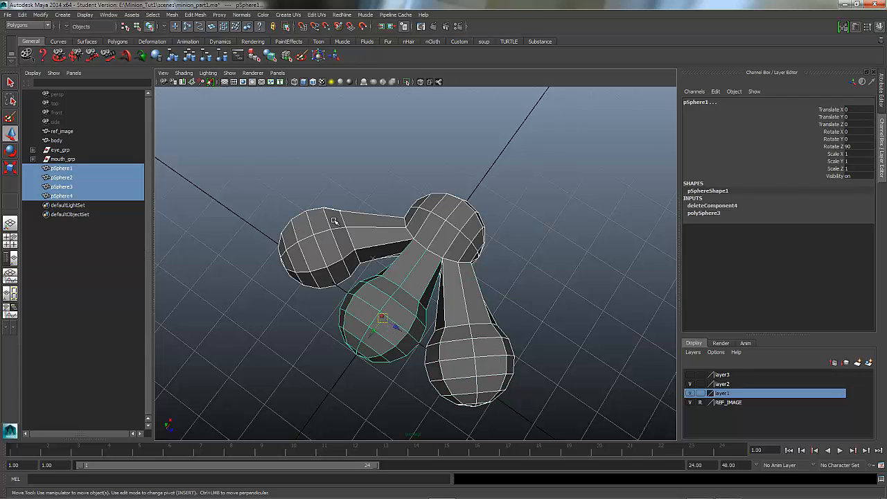
pyautogui.click(174, 15)
pyautogui.click(180, 29)
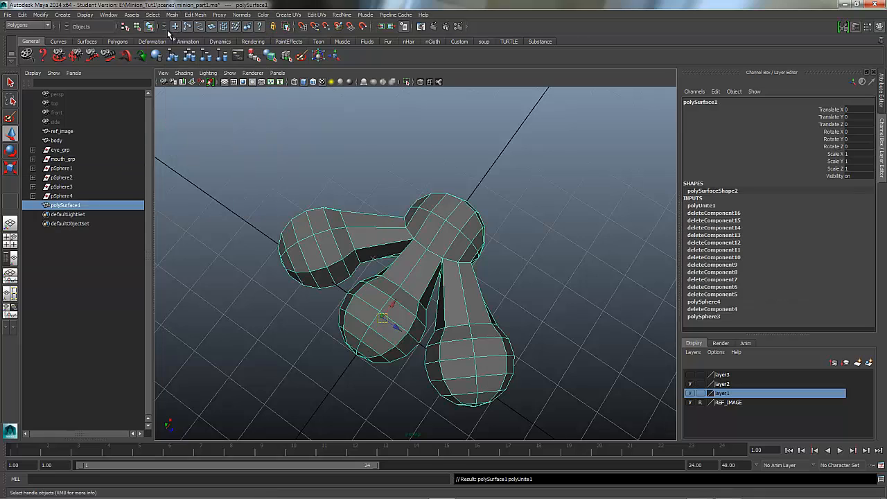
# Delete the combined mesh's construction history, clearing the leftover sphere groups from the scene.
pyautogui.click(7, 14)
pyautogui.moveTo(29, 15)
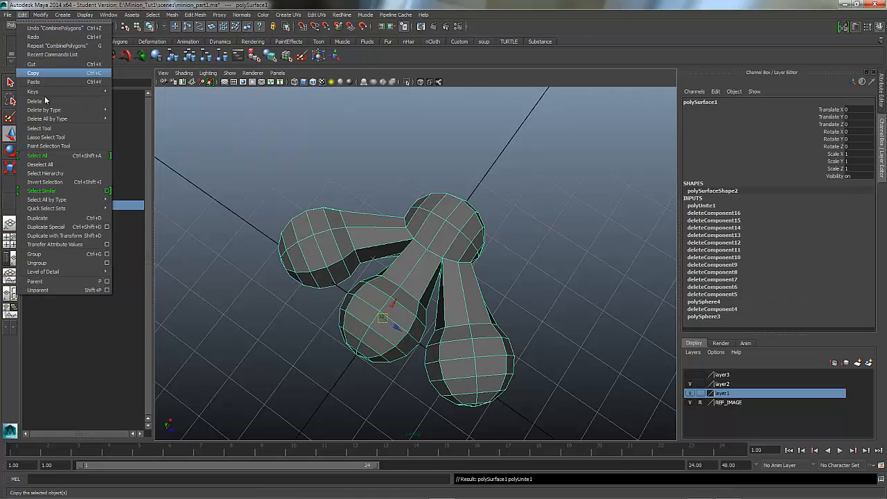
pyautogui.moveTo(59, 110)
pyautogui.click(136, 113)
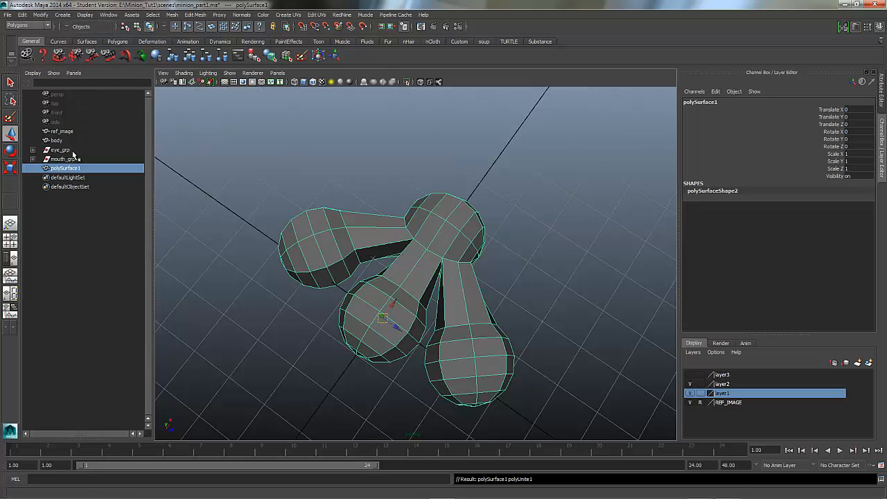
pyautogui.click(64, 230)
# Rename the combined mesh as hand.
pyautogui.doubleClick(82, 169)
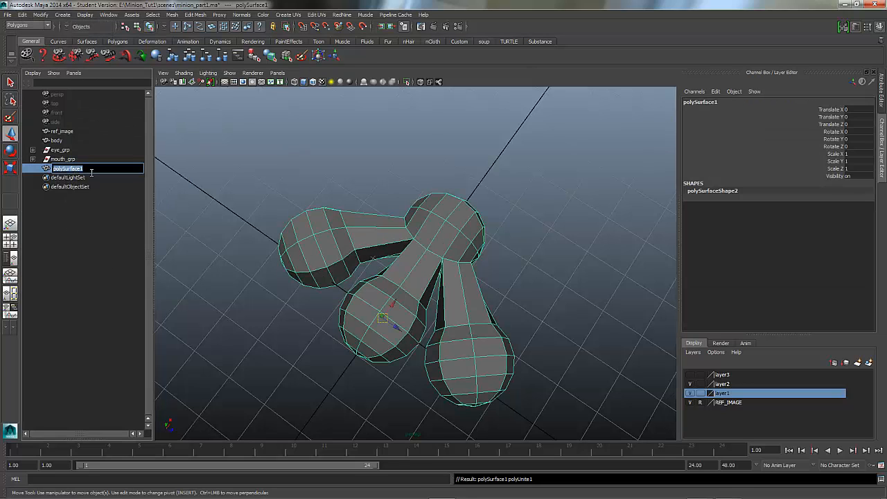
pyautogui.write('N')
pyautogui.write('and')
pyautogui.press('Return')
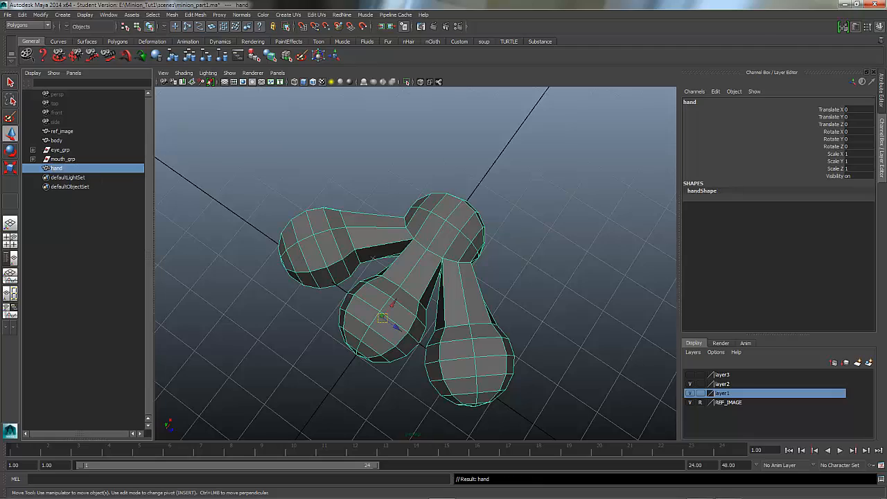
# Switch the hand mesh to vertex editing and select the corner vertex where the nearest finger's neck meets the palm sphere.
pyautogui.keyDown('alt'); pyautogui.moveTo(360, 309); pyautogui.dragTo(291, 265); pyautogui.keyUp('alt')
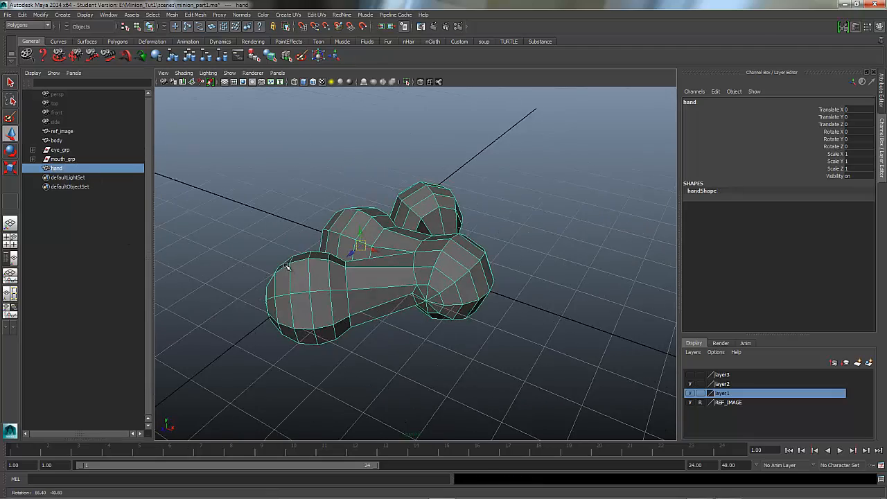
pyautogui.keyDown('alt'); pyautogui.moveTo(291, 266); pyautogui.dragTo(589, 243, button='right'); pyautogui.keyUp('alt')
pyautogui.keyDown('alt'); pyautogui.moveTo(379, 207); pyautogui.dragTo(373, 206, button='middle'); pyautogui.keyUp('alt')
pyautogui.keyDown('alt'); pyautogui.moveTo(374, 207); pyautogui.dragTo(343, 244); pyautogui.keyUp('alt')
pyautogui.keyDown('alt'); pyautogui.moveTo(342, 243); pyautogui.dragTo(307, 266, button='right'); pyautogui.keyUp('alt')
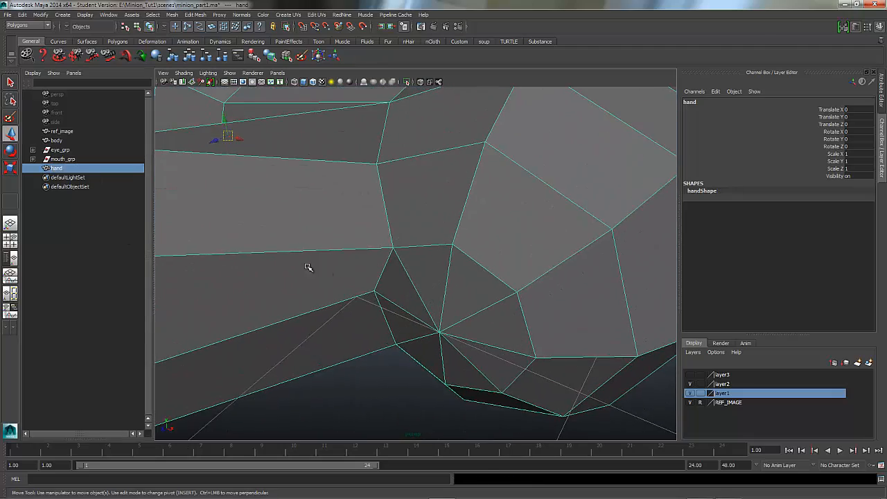
pyautogui.moveTo(428, 215); pyautogui.dragTo(402, 212, button='right')
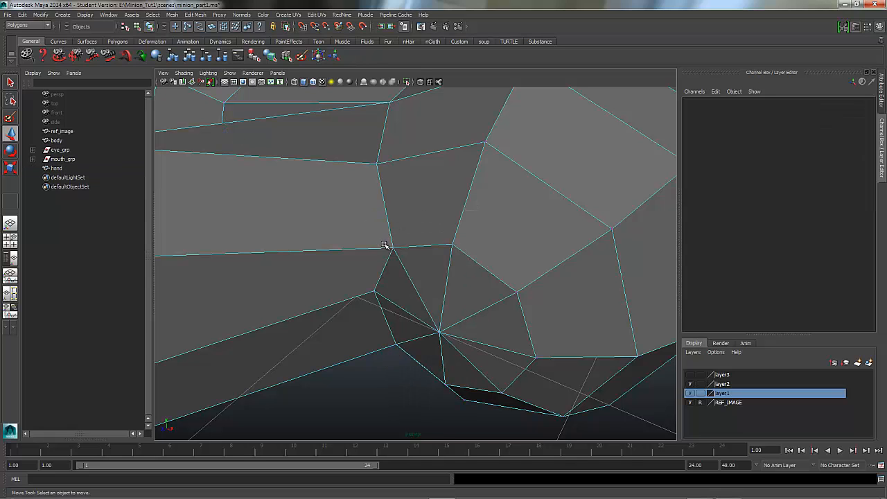
pyautogui.click(391, 247)
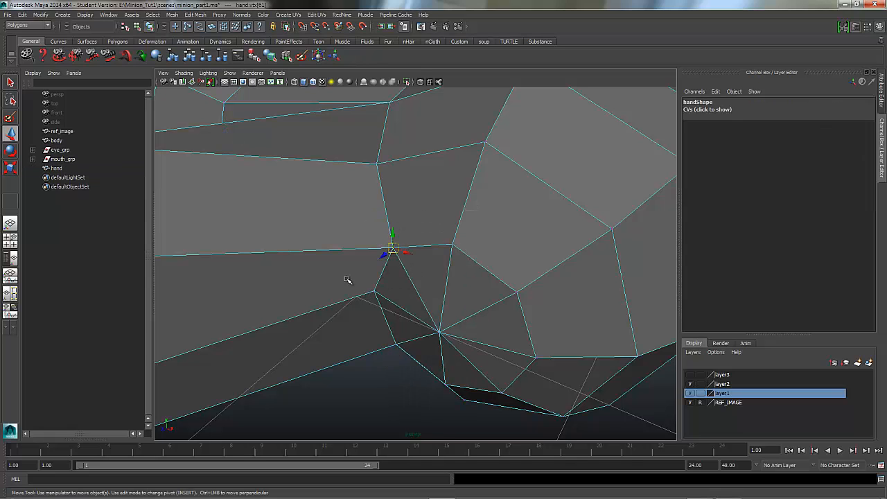
pyautogui.keyDown('alt'); pyautogui.moveTo(348, 280); pyautogui.dragTo(380, 268); pyautogui.keyUp('alt')
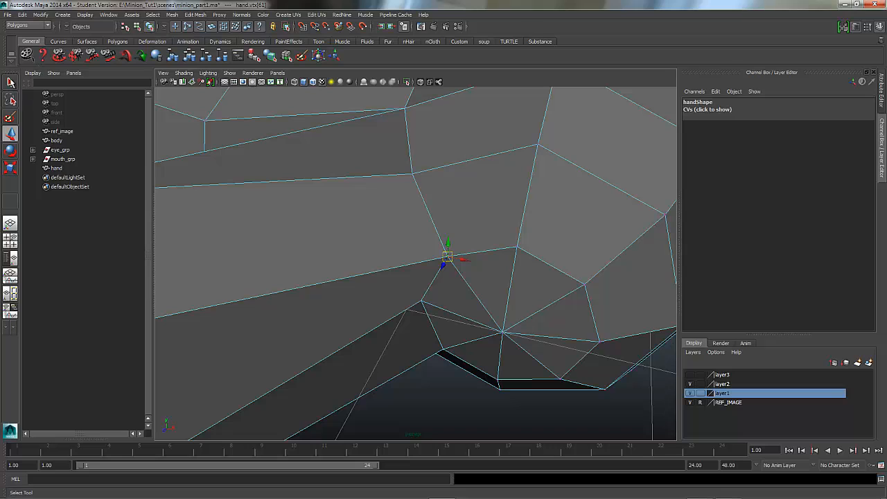
# Turn off camera-based selection for marquee selections, try it on the neck corner, and return to the Move tool.
pyautogui.doubleClick(11, 82)
pyautogui.click(104, 110)
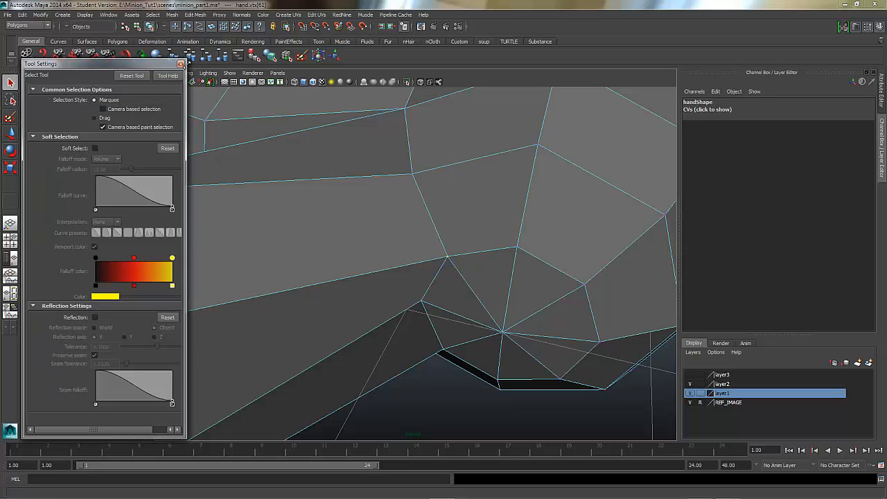
pyautogui.click(181, 64)
pyautogui.click(450, 265)
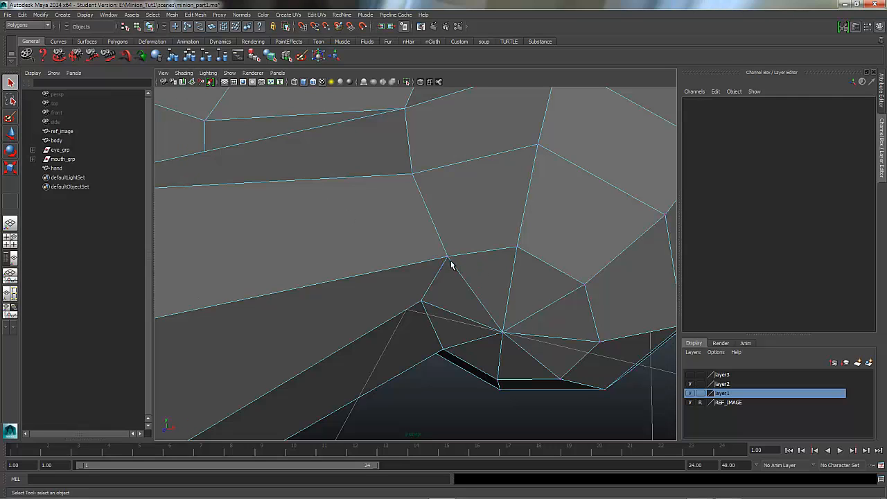
pyautogui.click(459, 278)
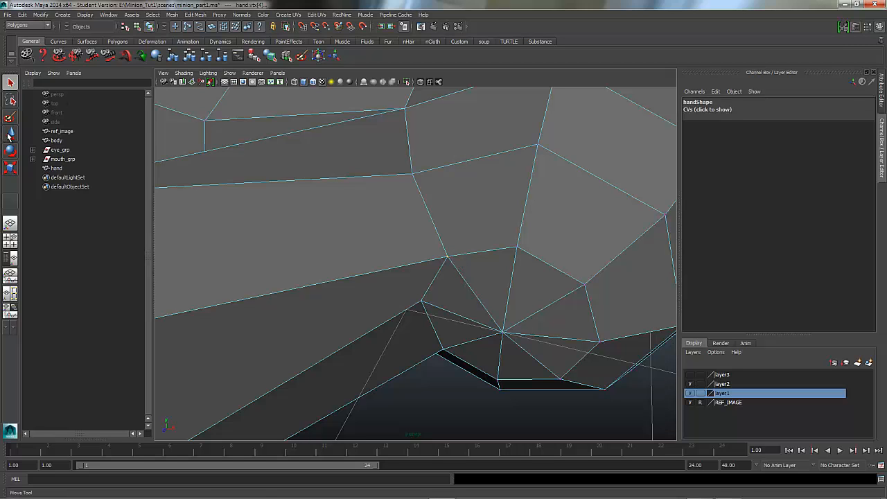
pyautogui.press('w')
pyautogui.click(447, 285)
# Merge the coincident vertices at the first corner between the nearest finger's neck and the palm sphere to their center.
pyautogui.keyDown('alt'); pyautogui.moveTo(447, 285); pyautogui.dragTo(409, 273); pyautogui.keyUp('alt')
pyautogui.keyDown('alt'); pyautogui.moveTo(408, 273); pyautogui.dragTo(487, 243, button='right'); pyautogui.keyUp('alt')
pyautogui.keyDown('alt'); pyautogui.moveTo(487, 243); pyautogui.dragTo(437, 314, button='middle'); pyautogui.keyUp('alt')
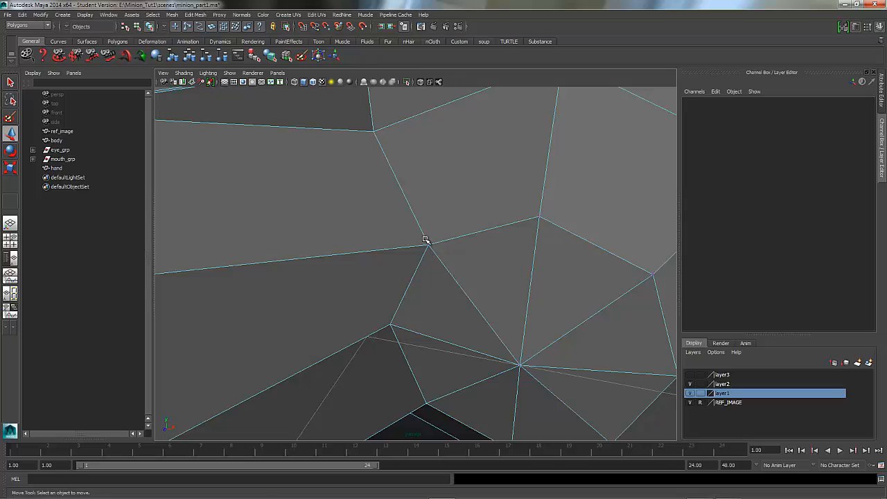
pyautogui.click(425, 240)
pyautogui.click(199, 15)
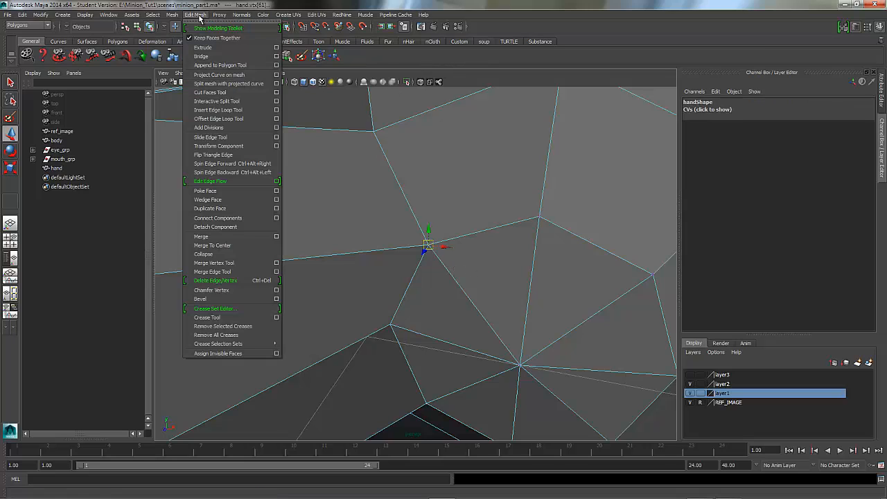
pyautogui.click(213, 246)
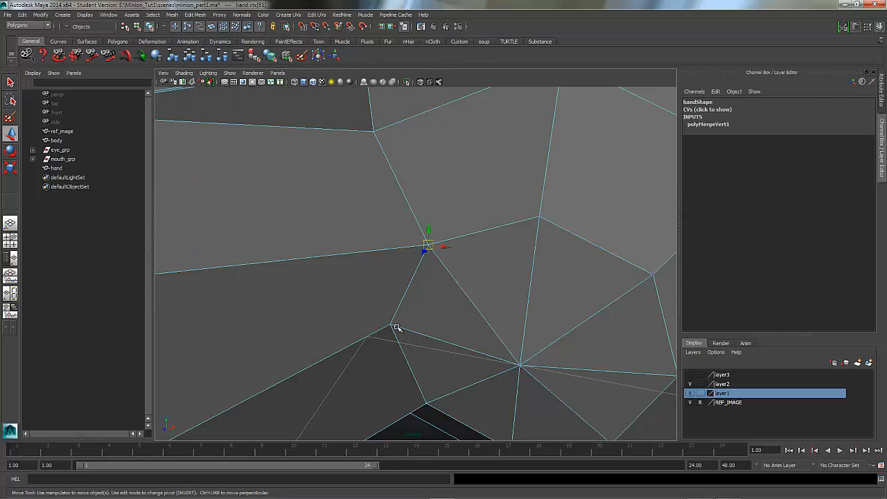
# Merge to center the overlapping vertices at the next two neck corners around the palm sphere's pole.
pyautogui.keyDown('alt'); pyautogui.moveTo(368, 277); pyautogui.dragTo(371, 297); pyautogui.keyUp('alt')
pyautogui.click(393, 247)
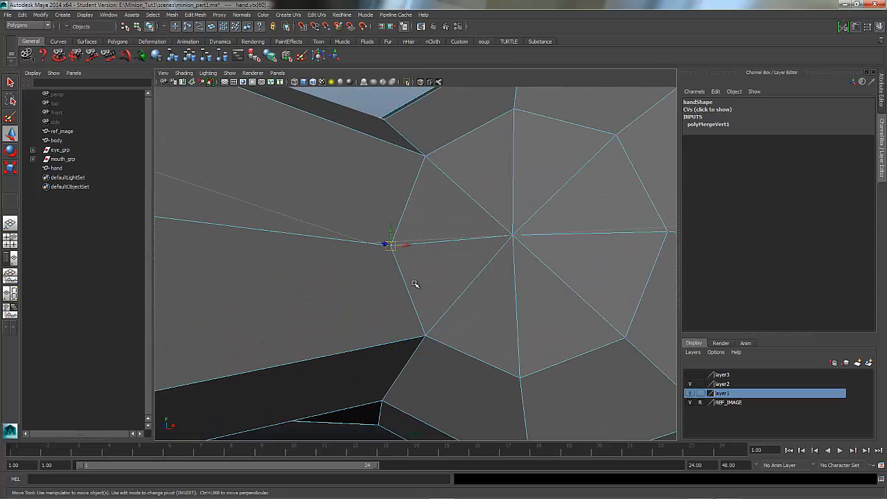
pyautogui.press('g')
pyautogui.click(420, 334)
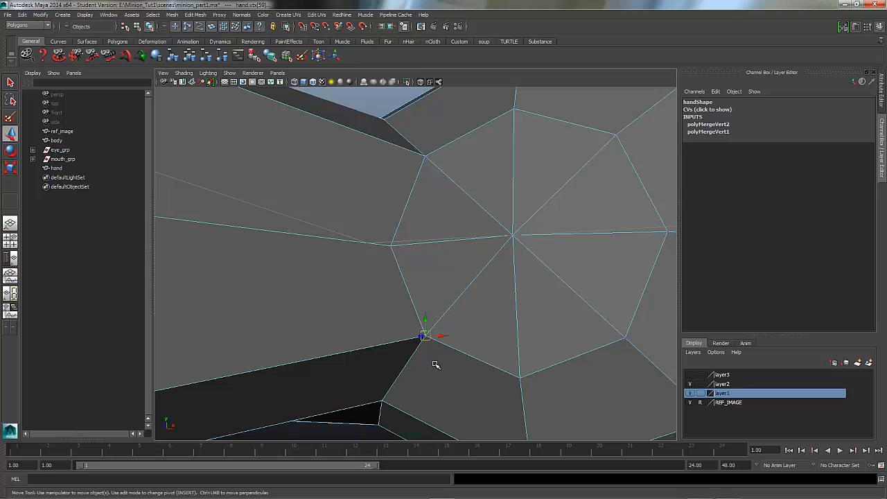
pyautogui.press('g')
# Merge to center the overlapping vertices at the following two corners along the same finger's neck seam.
pyautogui.keyDown('alt'); pyautogui.moveTo(433, 386); pyautogui.dragTo(471, 299); pyautogui.keyUp('alt')
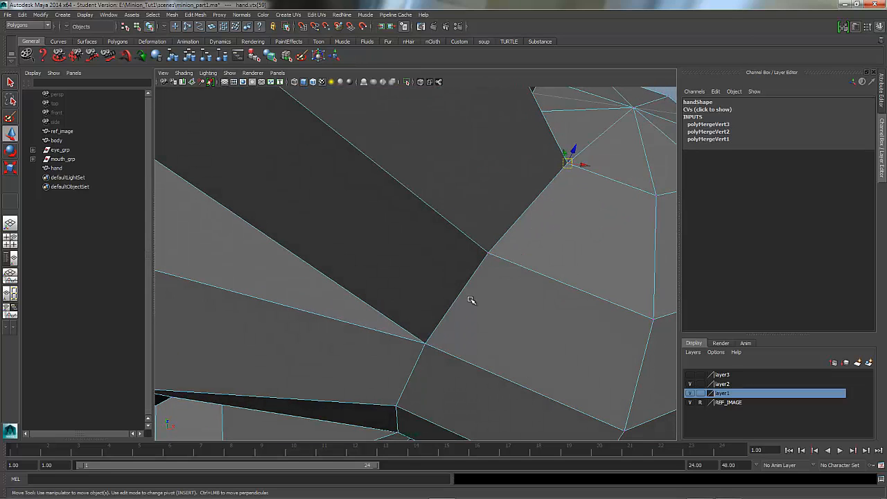
pyautogui.click(494, 261)
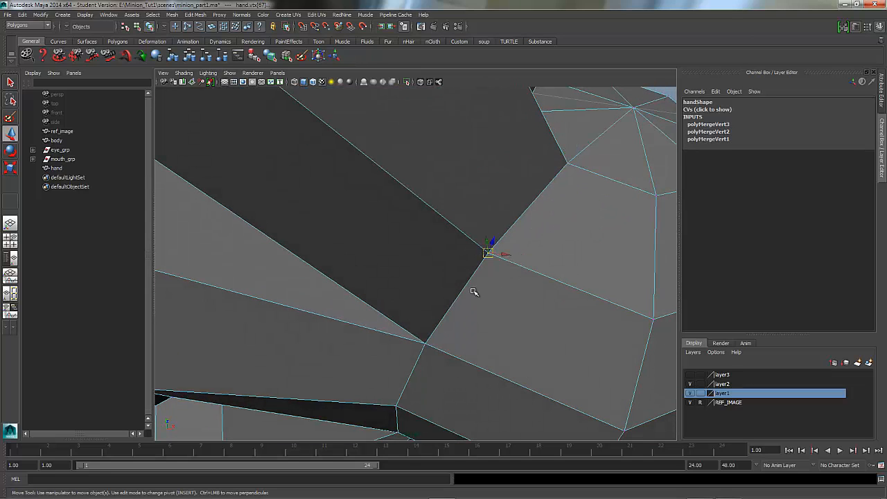
pyautogui.press('g')
pyautogui.click(421, 342)
pyautogui.press('g')
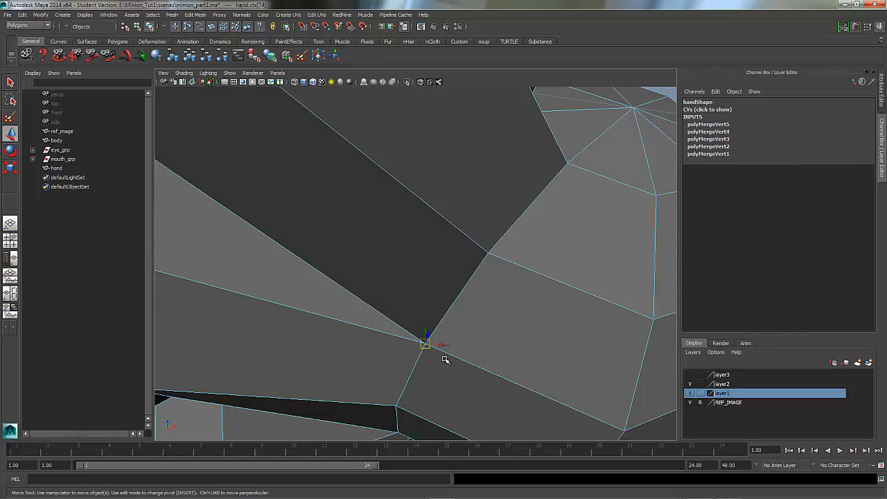
# Merge to center the overlapping vertices in the gap between two finger necks and at the corner above it.
pyautogui.keyDown('alt'); pyautogui.moveTo(427, 289); pyautogui.dragTo(489, 313); pyautogui.keyUp('alt')
pyautogui.click(489, 290)
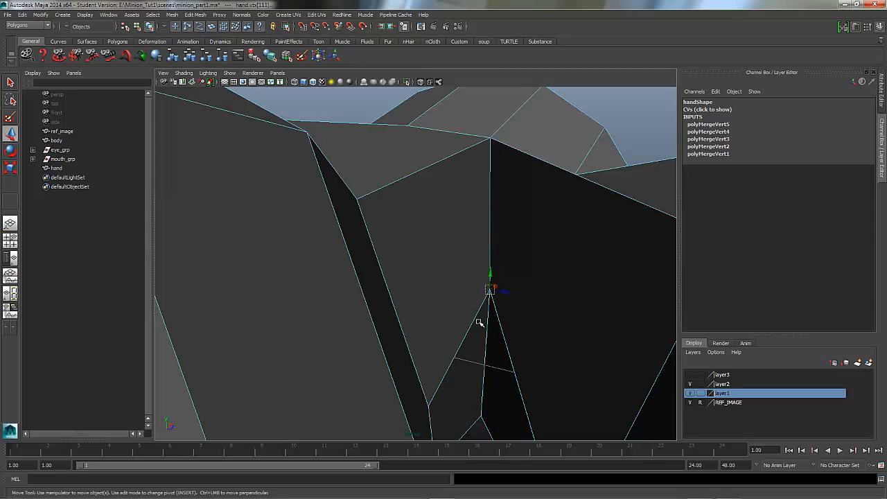
pyautogui.click(487, 325)
pyautogui.keyDown('alt'); pyautogui.moveTo(480, 312); pyautogui.dragTo(483, 293); pyautogui.keyUp('alt')
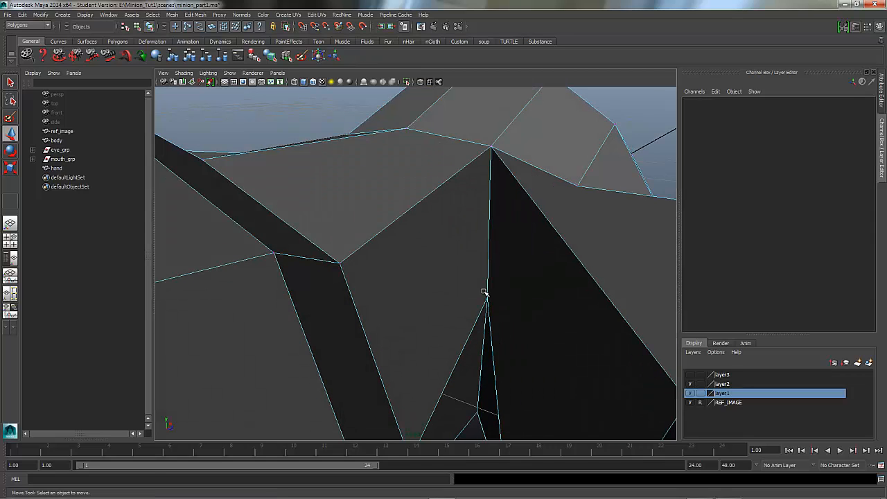
pyautogui.click(488, 298)
pyautogui.press('g')
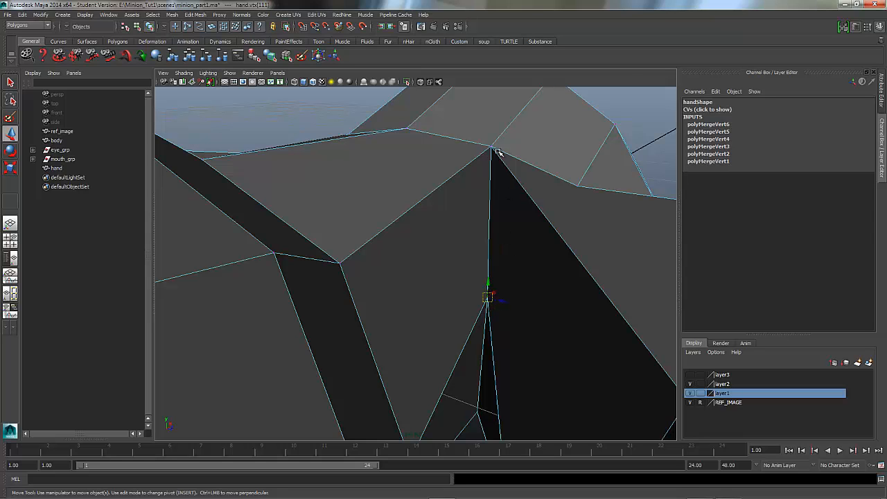
pyautogui.moveTo(484, 146); pyautogui.dragTo(496, 158)
pyautogui.press('g')
# Merge to center the overlapping vertices at the next three corners along the palm sphere's edge across the middle finger's neck.
pyautogui.keyDown('alt'); pyautogui.moveTo(436, 173); pyautogui.dragTo(478, 196); pyautogui.keyUp('alt')
pyautogui.click(416, 162)
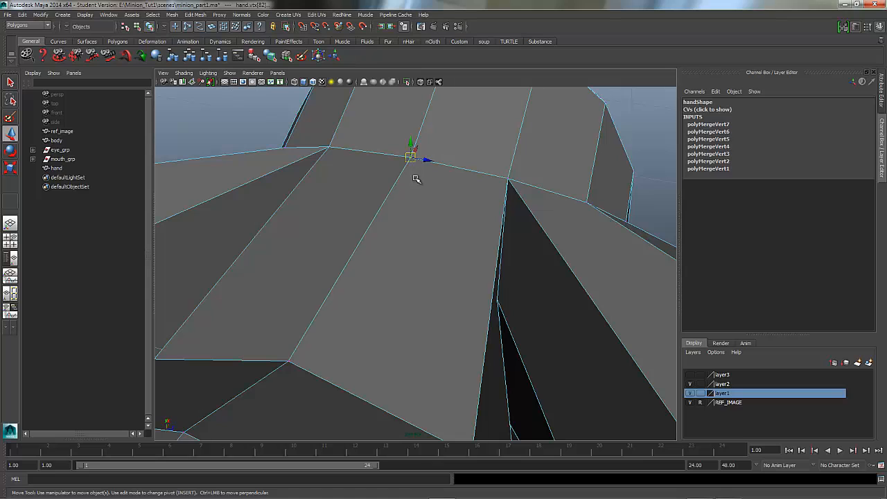
pyautogui.press('g')
pyautogui.moveTo(334, 149); pyautogui.dragTo(300, 145)
pyautogui.press('g')
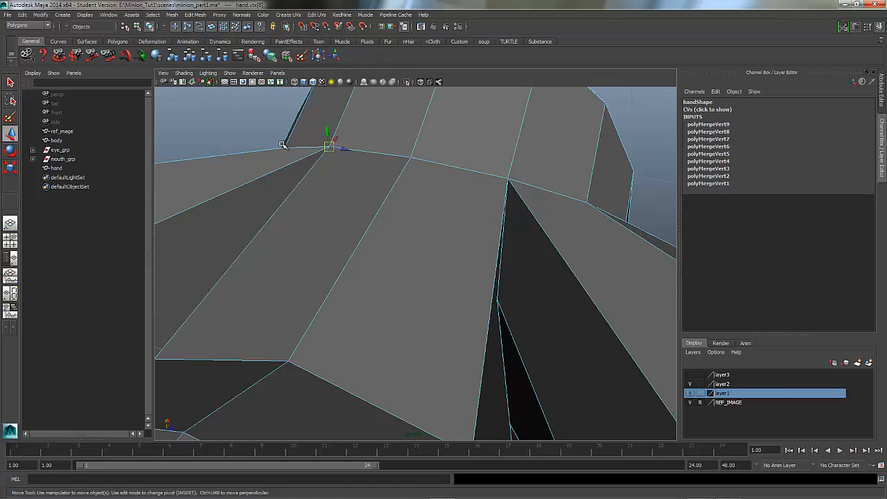
pyautogui.click(282, 144)
pyautogui.press('g')
# Merge to center the overlapping vertices in the second gap between finger necks and at the adjoining palm corner.
pyautogui.keyDown('alt'); pyautogui.moveTo(291, 258); pyautogui.dragTo(343, 256); pyautogui.keyUp('alt')
pyautogui.click(351, 309)
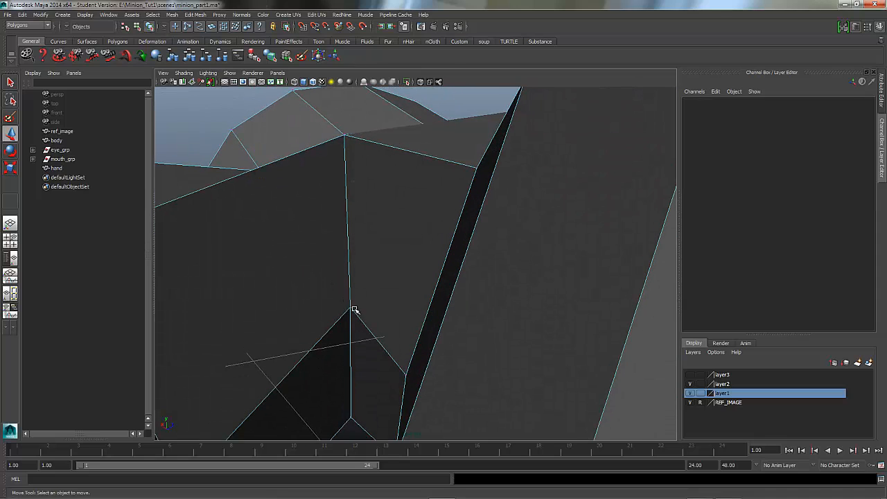
pyautogui.press('g')
pyautogui.keyDown('alt'); pyautogui.moveTo(361, 368); pyautogui.dragTo(361, 340); pyautogui.keyUp('alt')
pyautogui.click(341, 383)
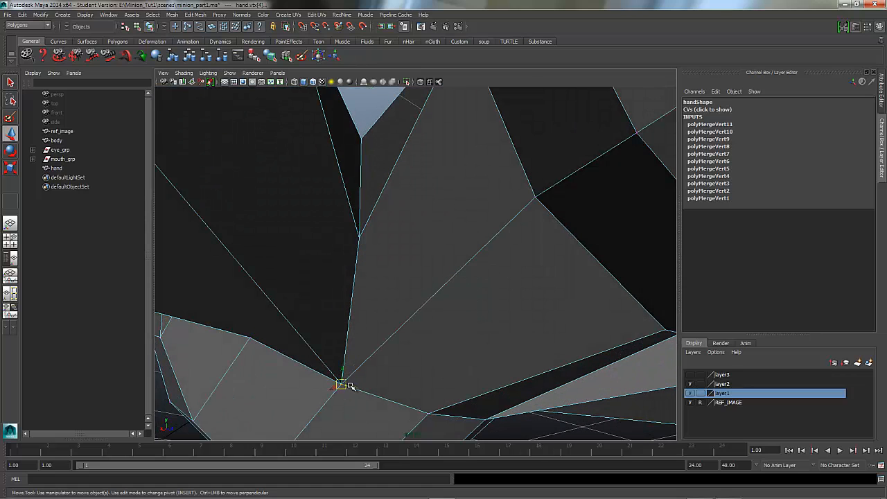
pyautogui.press('g')
# Merge to center the overlapping vertices at three successive corners of the far finger's neck seam toward the sphere's pole.
pyautogui.keyDown('alt'); pyautogui.moveTo(340, 388); pyautogui.dragTo(375, 382); pyautogui.keyUp('alt')
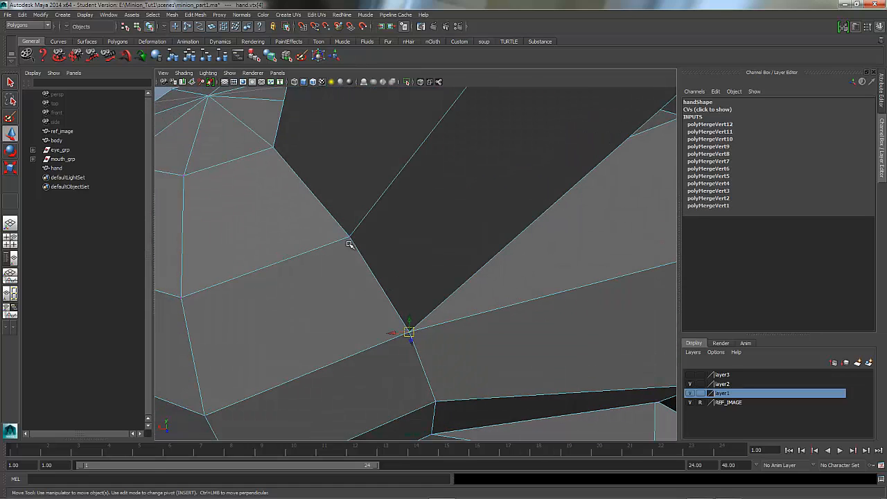
pyautogui.click(349, 240)
pyautogui.moveTo(348, 231); pyautogui.dragTo(358, 243)
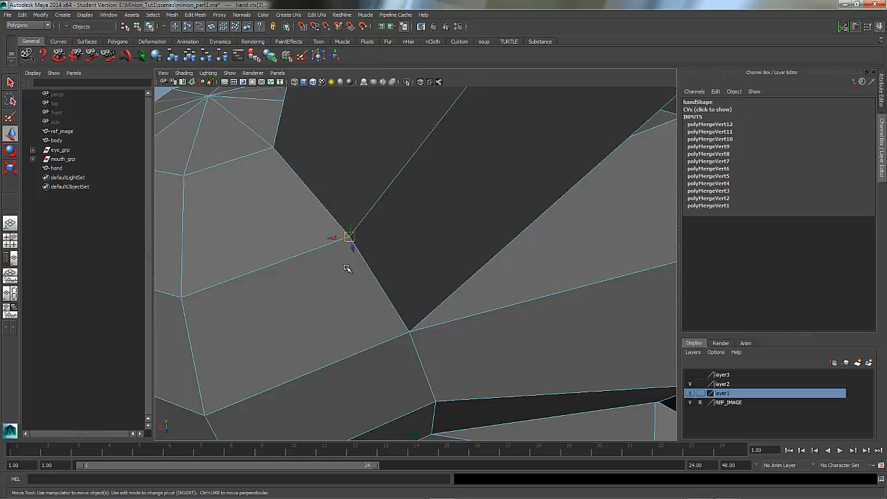
pyautogui.press('g')
pyautogui.moveTo(268, 140); pyautogui.dragTo(354, 217)
pyautogui.press('g')
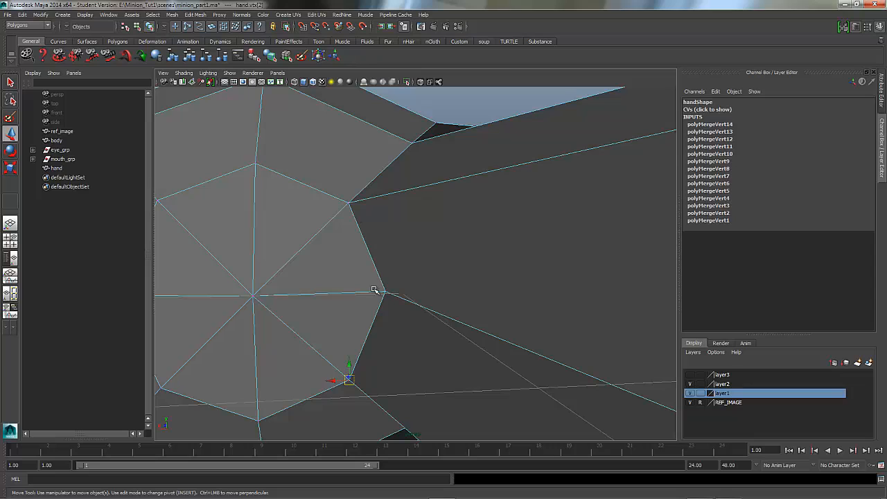
pyautogui.moveTo(390, 303); pyautogui.dragTo(390, 310)
pyautogui.press('g')
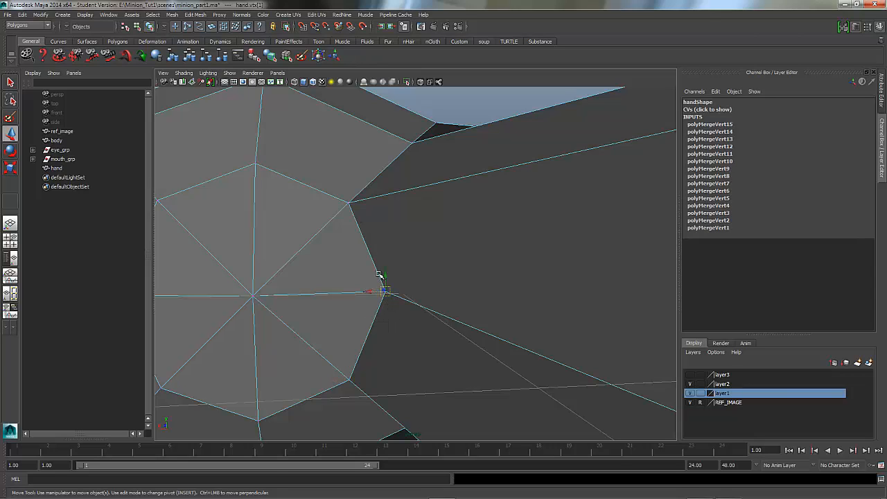
# Merge to center the overlapping vertices at the last two corners of the finger neck seam along the palm sphere.
pyautogui.keyDown('alt'); pyautogui.moveTo(370, 251); pyautogui.dragTo(374, 330); pyautogui.keyUp('alt')
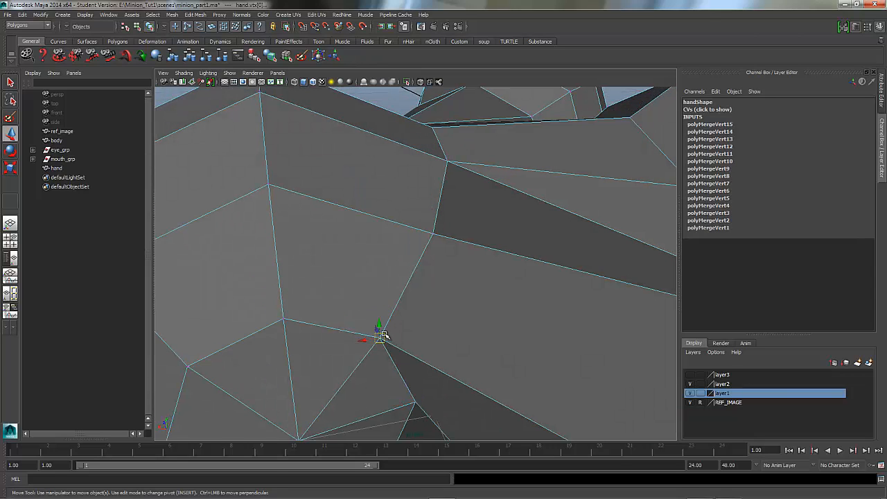
pyautogui.press('g')
pyautogui.keyDown('alt'); pyautogui.moveTo(429, 226); pyautogui.dragTo(444, 332); pyautogui.keyUp('alt')
pyautogui.moveTo(460, 366); pyautogui.dragTo(463, 366)
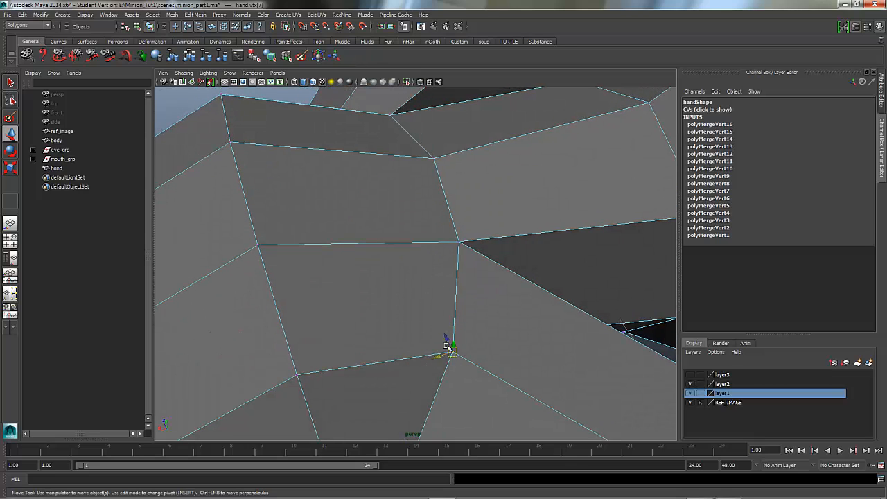
pyautogui.press('g')
# Preview the merged hand mesh with smoothing, inspect the finger joints from several sides, and return to the unsmoothed display.
pyautogui.keyDown('alt'); pyautogui.moveTo(489, 299); pyautogui.dragTo(352, 323, button='right'); pyautogui.keyUp('alt')
pyautogui.moveTo(367, 334)
pyautogui.keyDown('alt'); pyautogui.mouseDown()
pyautogui.moveTo(378, 298)
pyautogui.moveTo(366, 322)
pyautogui.mouseUp(); pyautogui.keyUp('alt')
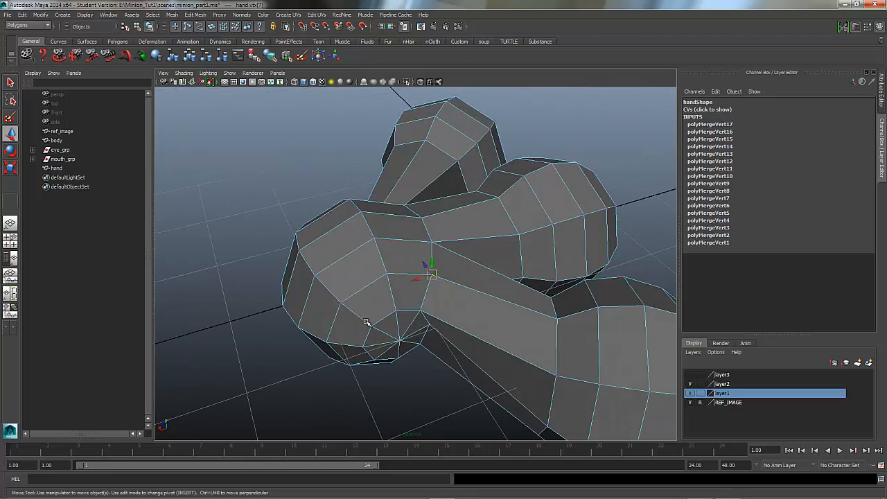
pyautogui.press('3')
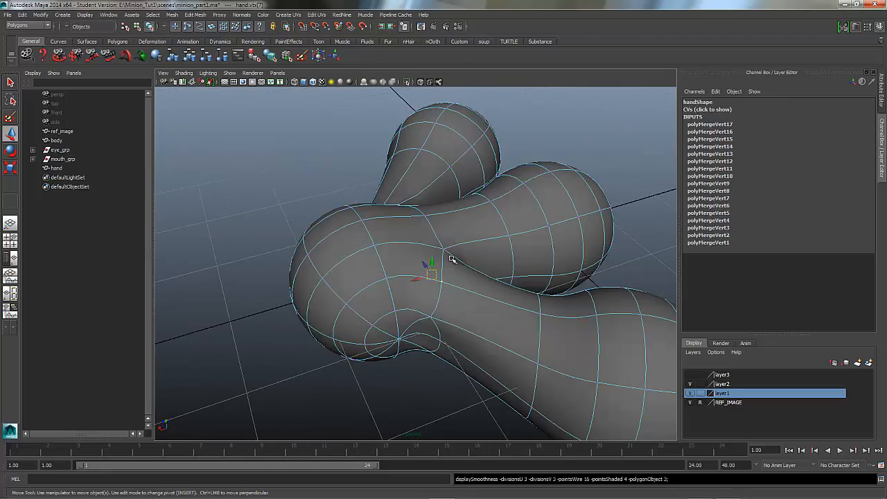
pyautogui.keyDown('alt'); pyautogui.moveTo(433, 300); pyautogui.dragTo(499, 198); pyautogui.keyUp('alt')
pyautogui.keyDown('alt'); pyautogui.moveTo(499, 198); pyautogui.dragTo(412, 219, button='right'); pyautogui.keyUp('alt')
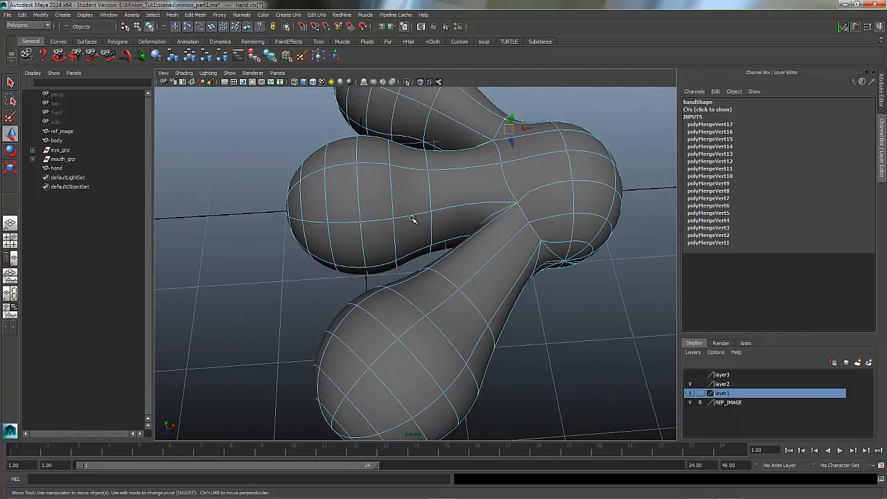
pyautogui.press('1')
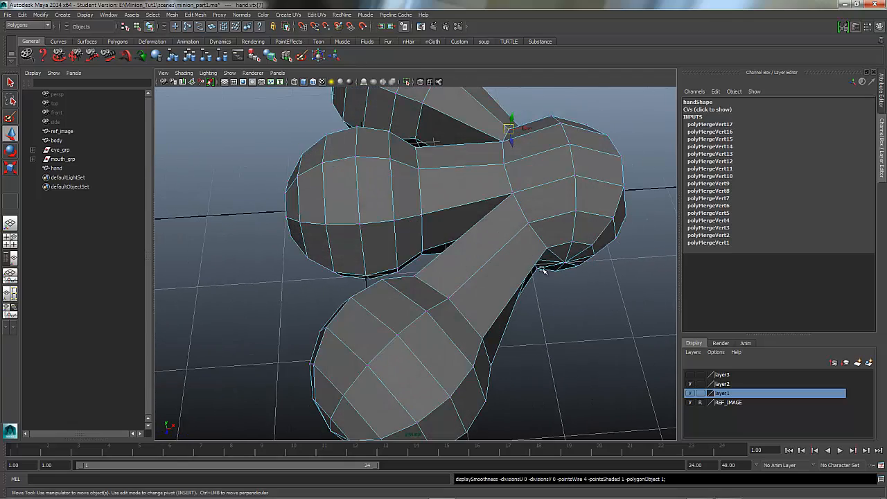
pyautogui.keyDown('alt'); pyautogui.moveTo(544, 271); pyautogui.dragTo(406, 288); pyautogui.keyUp('alt')
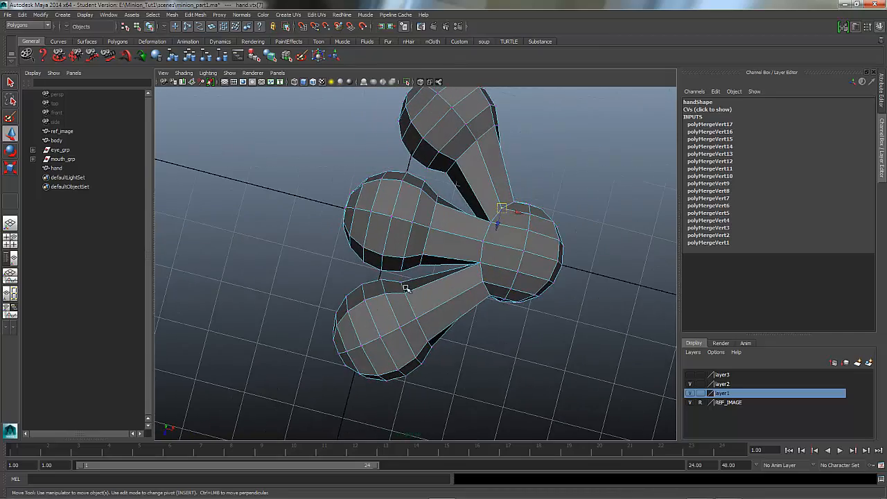
pyautogui.keyDown('alt'); pyautogui.moveTo(444, 323); pyautogui.dragTo(394, 305); pyautogui.keyUp('alt')
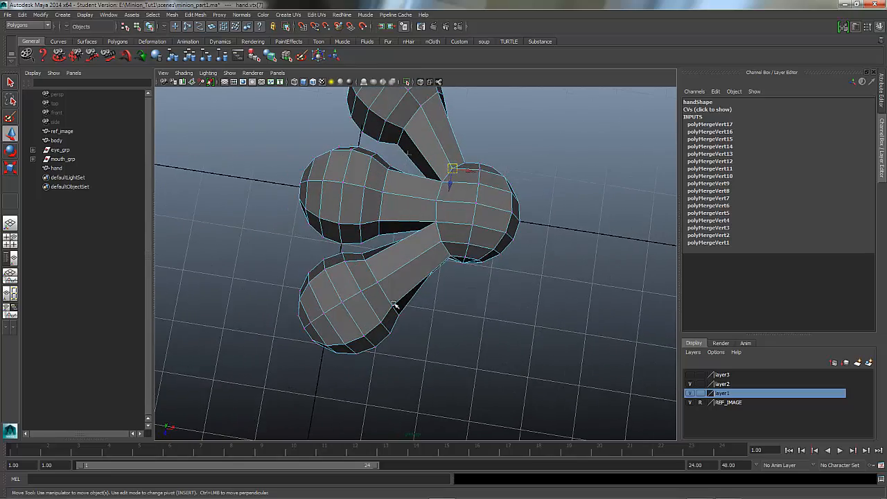
# Select the faces of the palm sphere all the way around and activate the Scale tool on them.
pyautogui.rightClick(469, 205)
pyautogui.moveTo(463, 225); pyautogui.dragTo(465, 226, button='right')
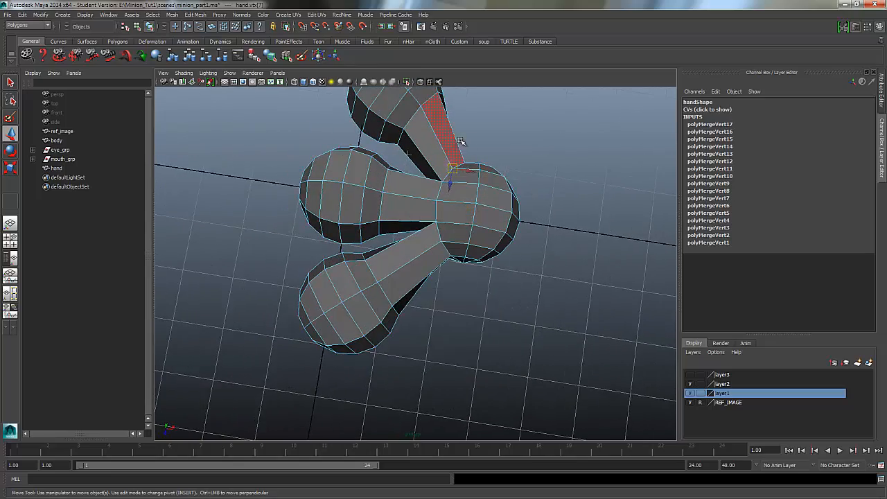
pyautogui.moveTo(556, 306); pyautogui.dragTo(555, 305)
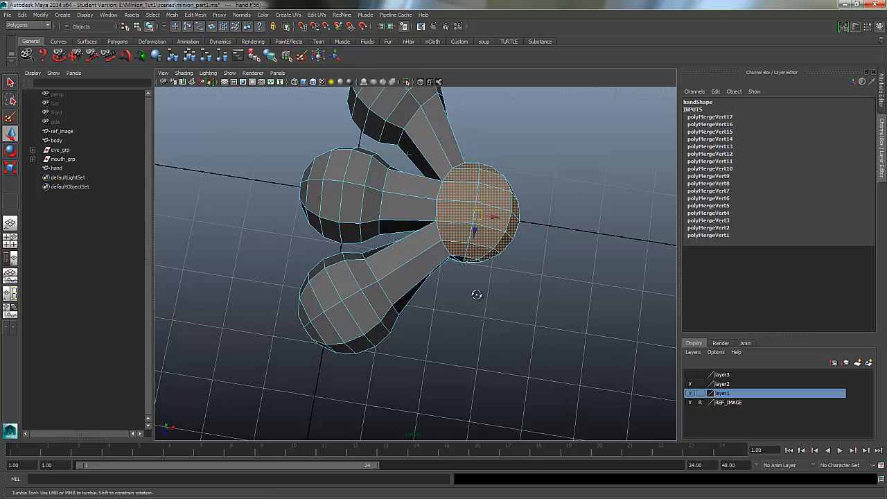
pyautogui.keyDown('alt'); pyautogui.moveTo(475, 294); pyautogui.dragTo(513, 283); pyautogui.keyUp('alt')
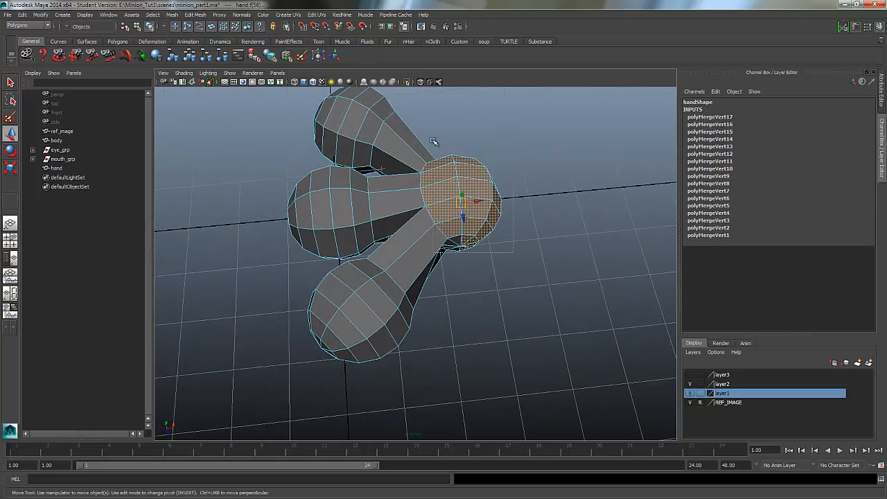
pyautogui.keyDown('alt'); pyautogui.moveTo(488, 227); pyautogui.dragTo(466, 166); pyautogui.keyUp('alt')
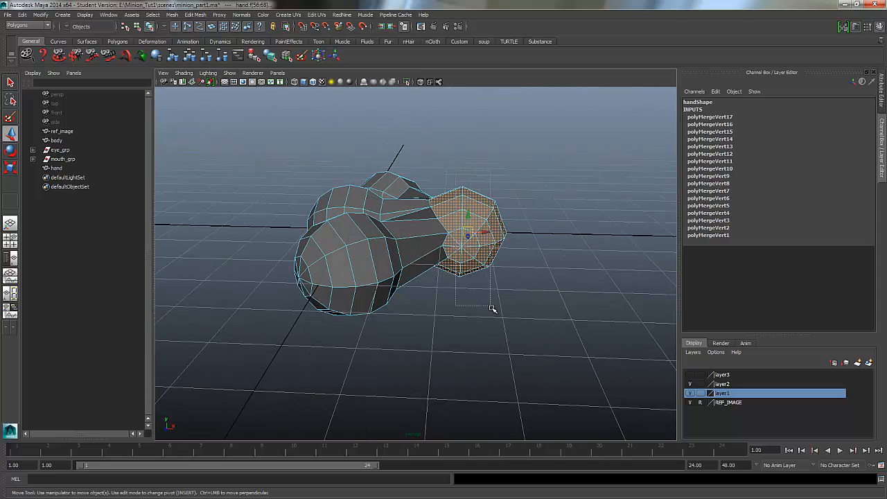
pyautogui.moveTo(492, 309); pyautogui.dragTo(549, 310)
pyautogui.press('r')
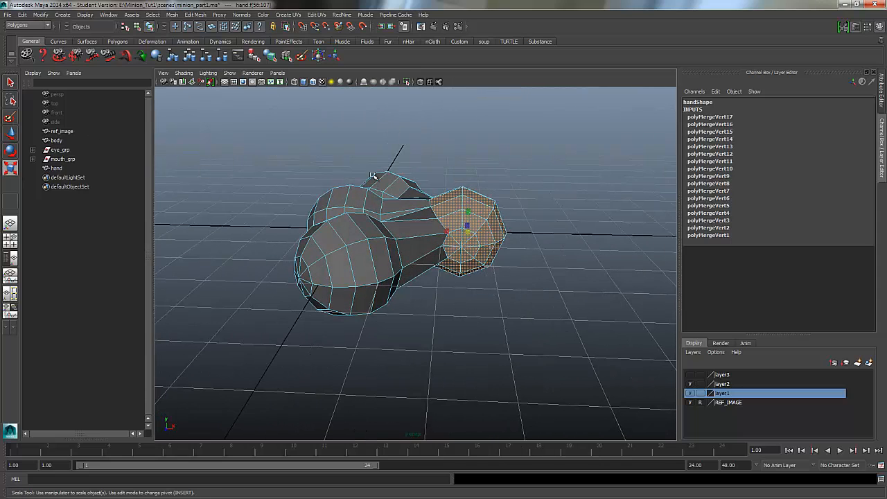
# Scale up the selected palm faces of the hand uniformly and clear the selection.
pyautogui.moveTo(469, 233)
pyautogui.mouseDown()
pyautogui.moveTo(494, 225)
pyautogui.moveTo(473, 218)
pyautogui.mouseUp()
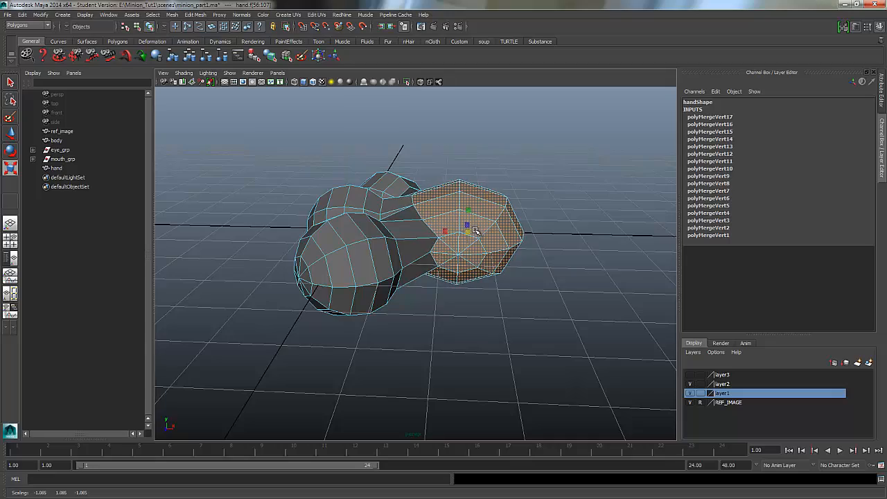
pyautogui.keyDown('alt'); pyautogui.moveTo(471, 231); pyautogui.dragTo(398, 269); pyautogui.keyUp('alt')
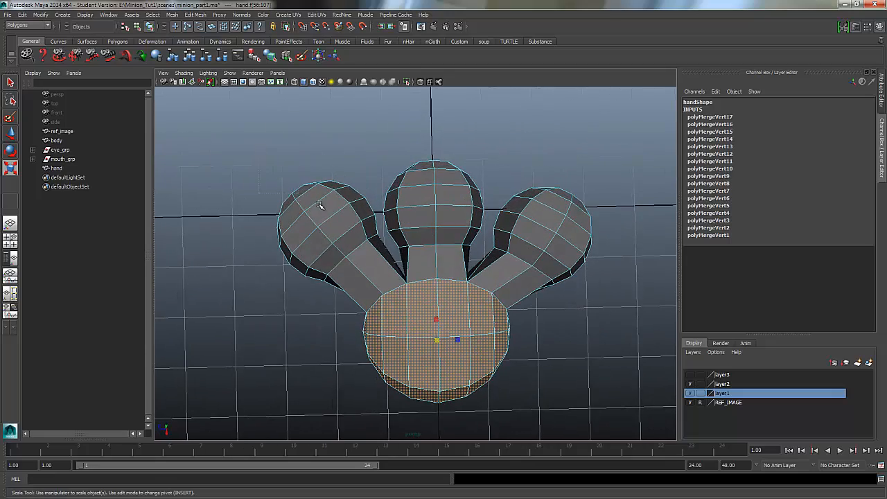
pyautogui.click(411, 167)
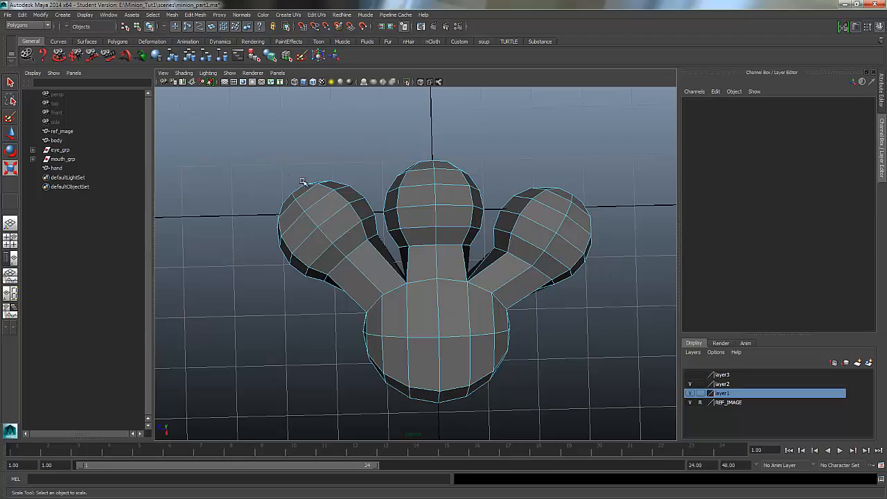
# Select only the rounded tip faces of one outer finger and move them closer to the palm.
pyautogui.keyDown('alt'); pyautogui.moveTo(621, 298); pyautogui.dragTo(535, 281); pyautogui.keyUp('alt')
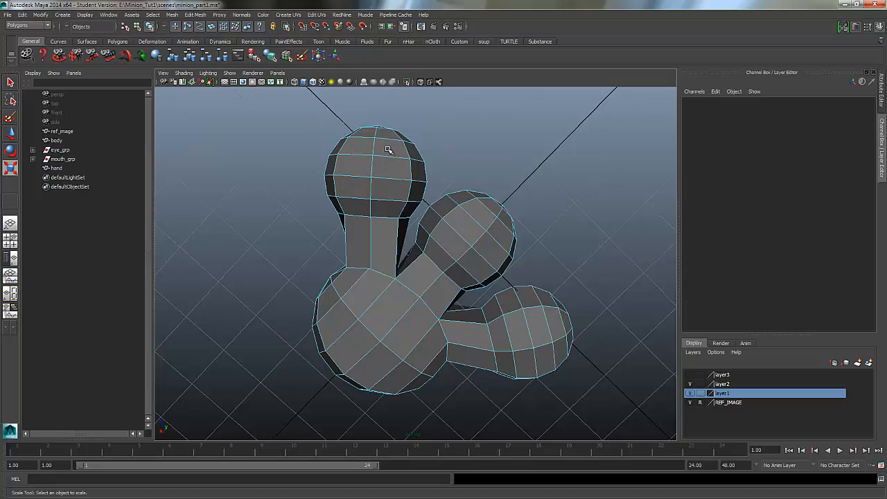
pyautogui.click(426, 215)
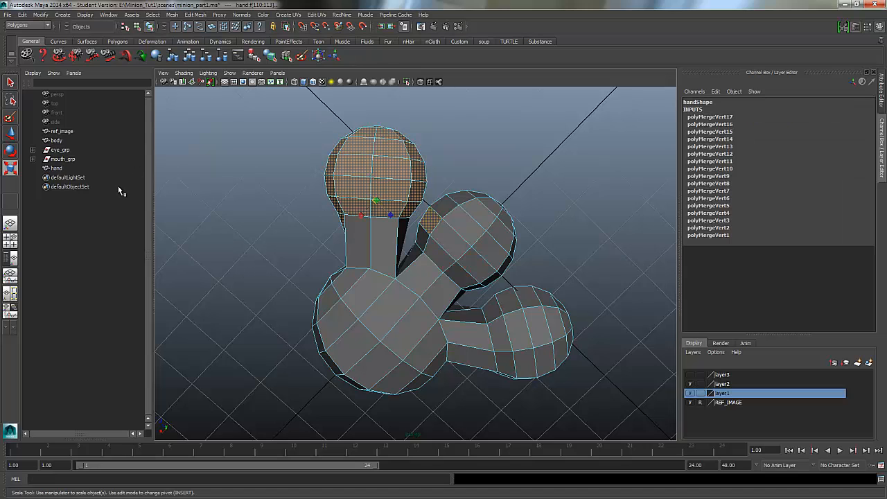
pyautogui.click(289, 114)
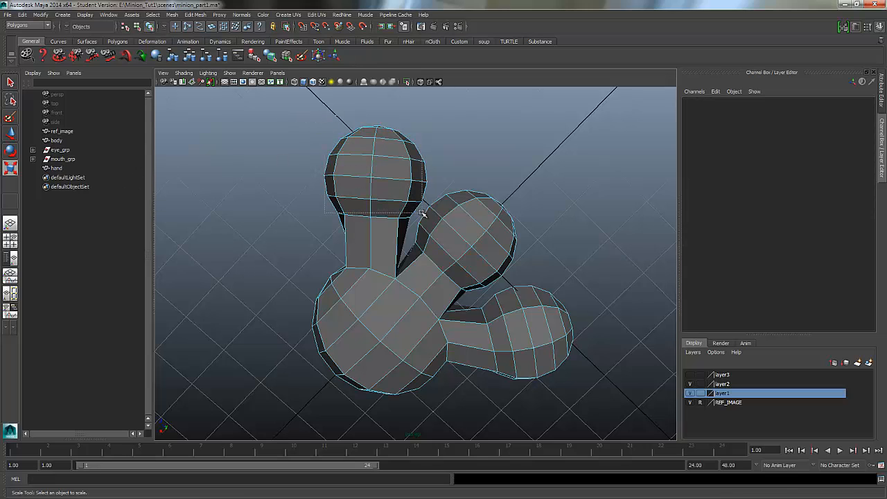
pyautogui.moveTo(429, 208); pyautogui.dragTo(429, 209)
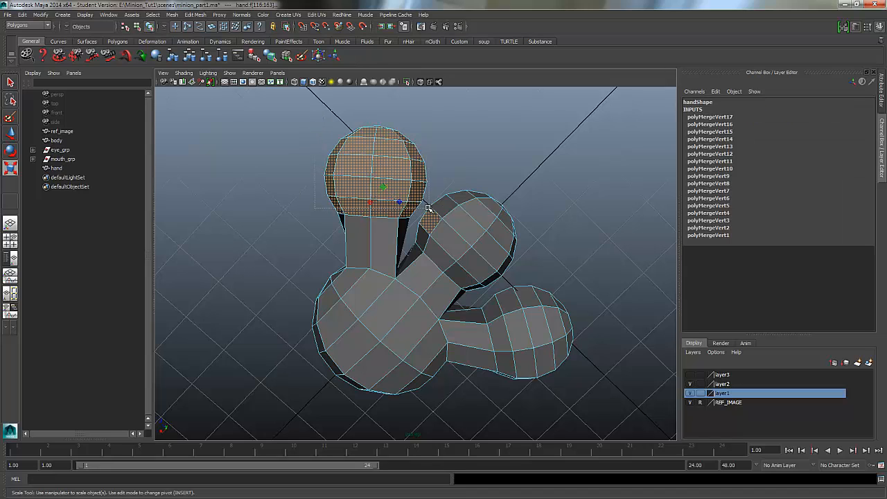
pyautogui.moveTo(426, 207); pyautogui.dragTo(427, 208)
pyautogui.press('w')
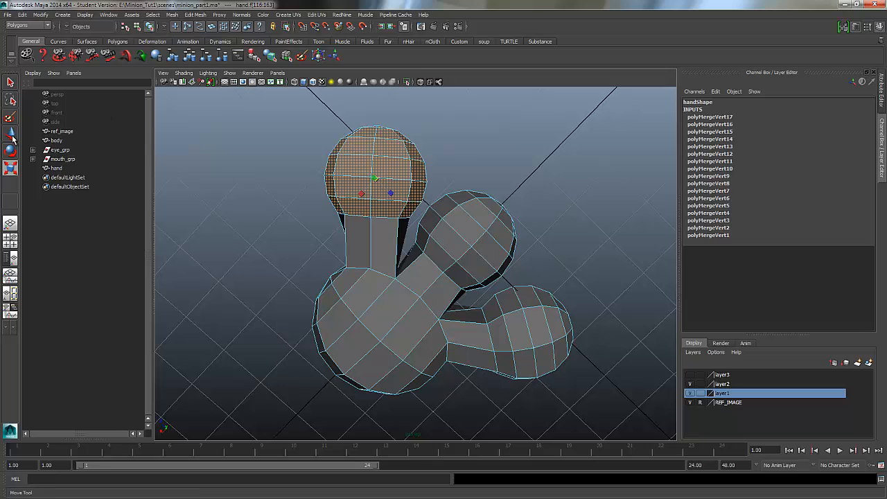
pyautogui.moveTo(373, 180); pyautogui.dragTo(358, 237)
# Select the rounded tip faces of the opposite outer finger and move them closer to the palm.
pyautogui.keyDown('alt'); pyautogui.moveTo(367, 353); pyautogui.dragTo(303, 358); pyautogui.keyUp('alt')
pyautogui.moveTo(242, 329); pyautogui.dragTo(366, 393)
pyautogui.moveTo(321, 356); pyautogui.dragTo(271, 318)
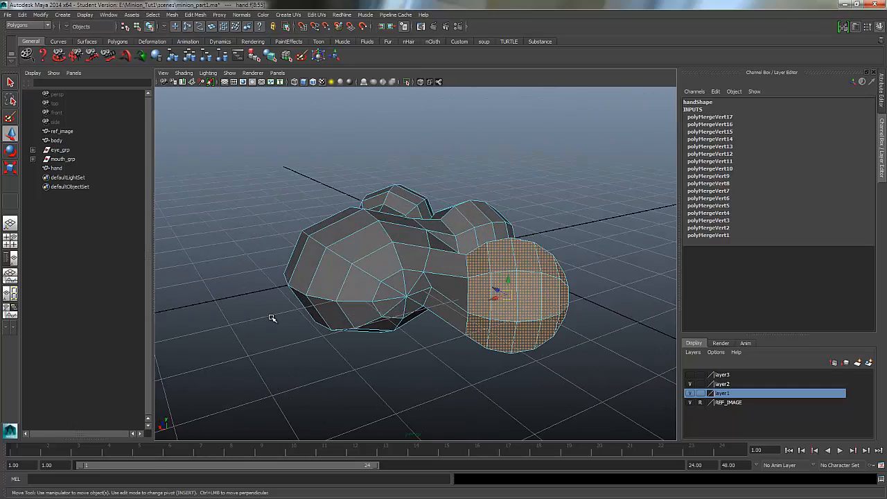
# In the top view, select the vertices at the wrist end of the palm and scale them flat along X.
pyautogui.keyDown('alt'); pyautogui.moveTo(307, 293); pyautogui.dragTo(275, 214); pyautogui.keyUp('alt')
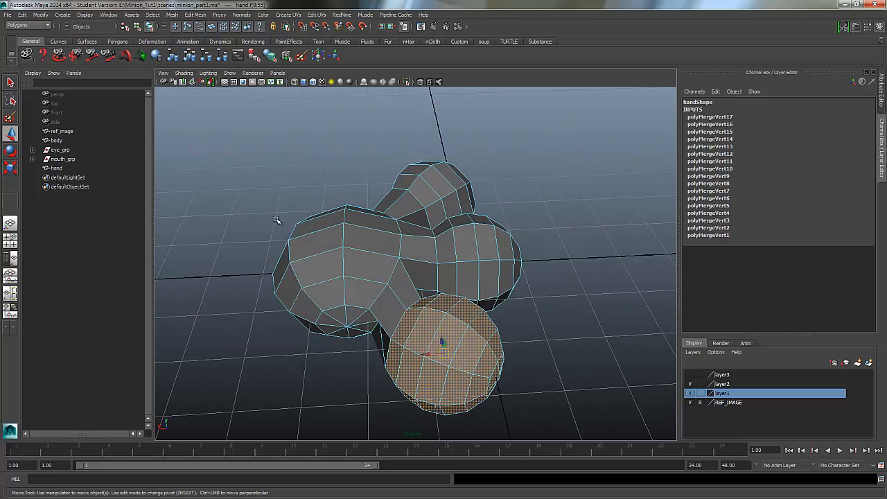
pyautogui.click(278, 73)
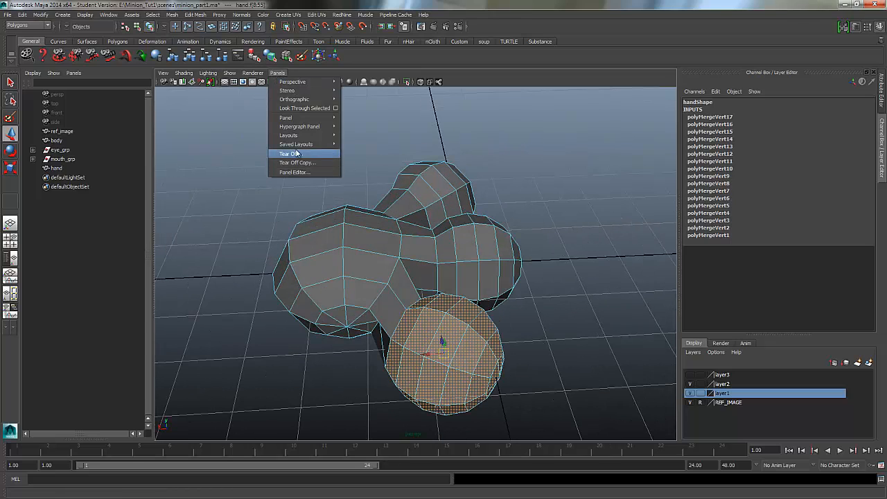
pyautogui.moveTo(340, 100)
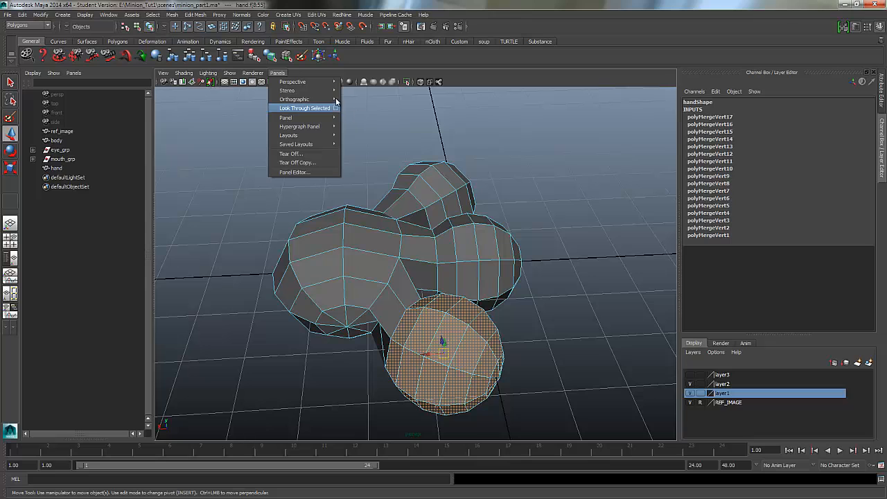
pyautogui.click(357, 117)
pyautogui.keyDown('alt'); pyautogui.moveTo(523, 238); pyautogui.dragTo(401, 255, button='middle'); pyautogui.keyUp('alt')
pyautogui.moveTo(392, 204); pyautogui.dragTo(355, 204, button='right')
pyautogui.moveTo(355, 140); pyautogui.dragTo(431, 295)
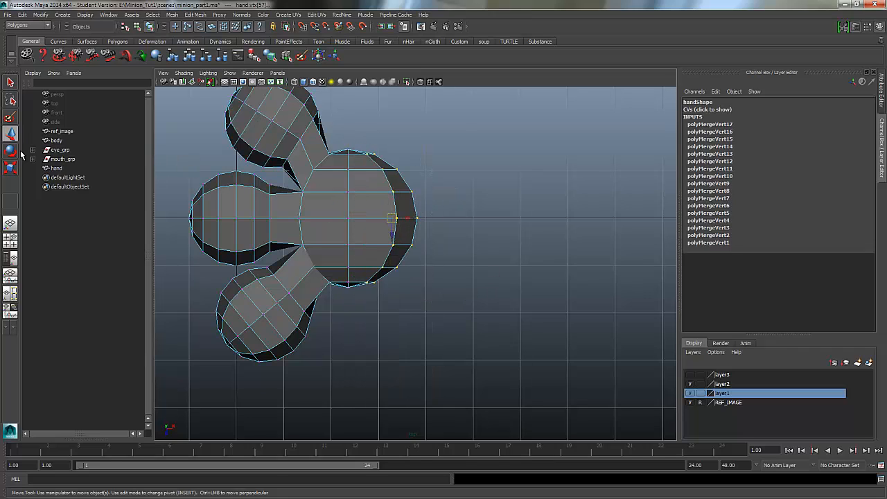
pyautogui.click(10, 167)
pyautogui.moveTo(371, 218); pyautogui.dragTo(393, 219)
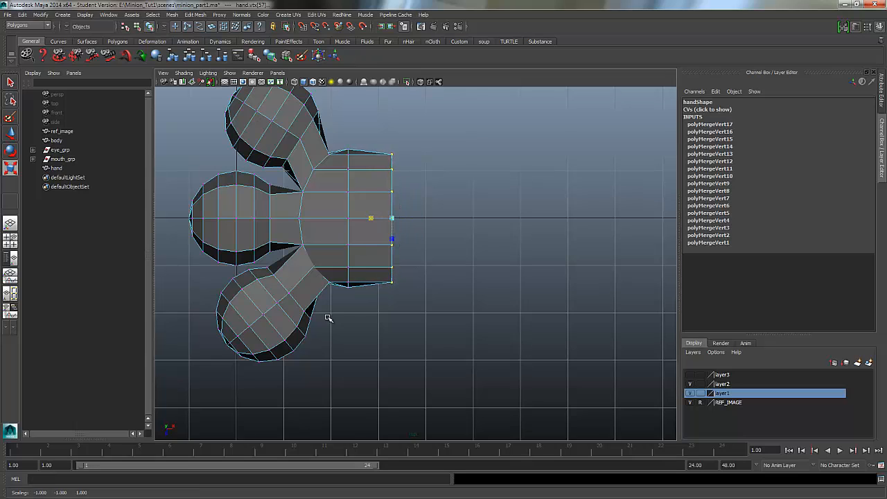
pyautogui.click(317, 274)
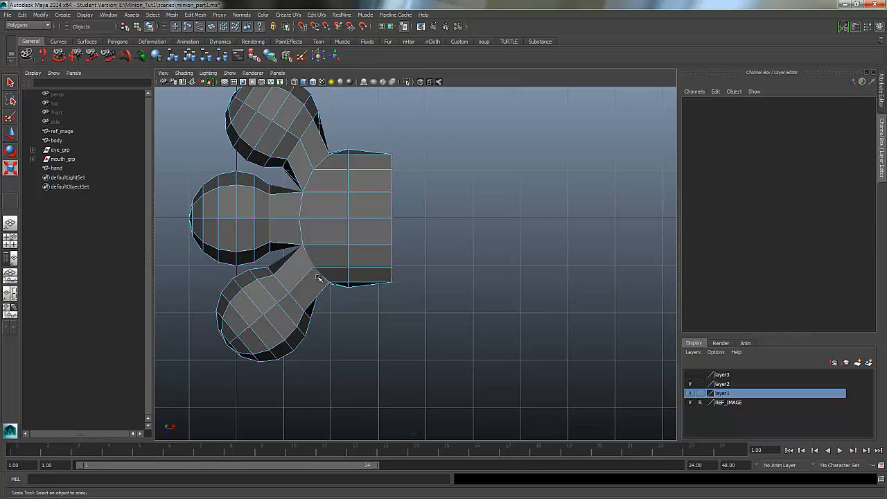
# In the perspective view, delete the four diagonal edges radiating from the center vertex on one side of the palm.
pyautogui.click(278, 73)
pyautogui.moveTo(307, 84)
pyautogui.click(360, 84)
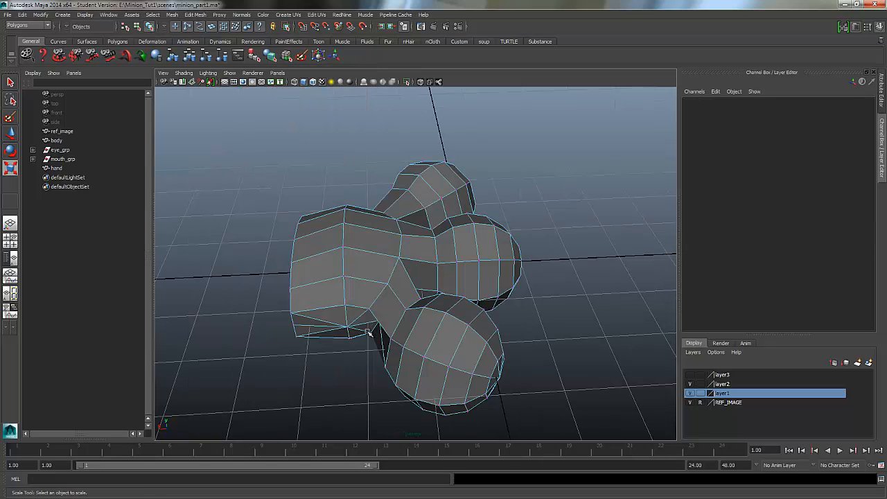
pyautogui.keyDown('alt'); pyautogui.moveTo(369, 332); pyautogui.dragTo(311, 312); pyautogui.keyUp('alt')
pyautogui.keyDown('alt'); pyautogui.moveTo(311, 312); pyautogui.dragTo(517, 211, button='right'); pyautogui.keyUp('alt')
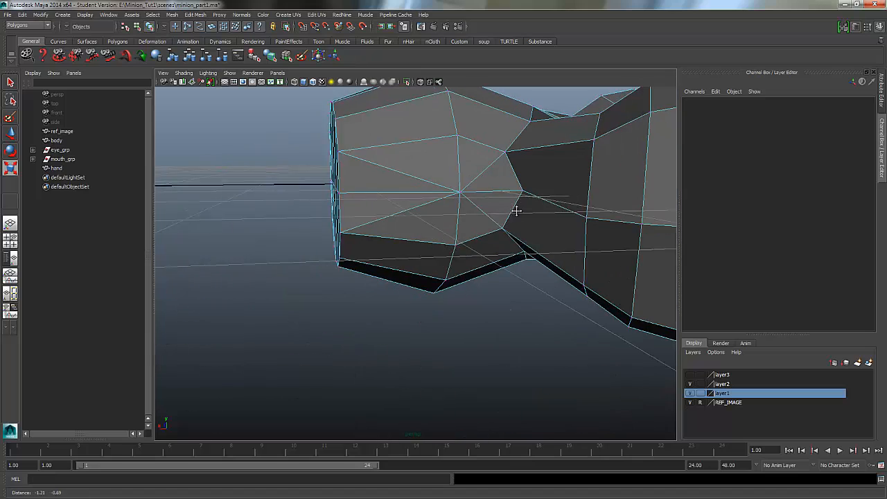
pyautogui.keyDown('alt'); pyautogui.moveTo(516, 211); pyautogui.dragTo(526, 217, button='middle'); pyautogui.keyUp('alt')
pyautogui.keyDown('alt'); pyautogui.moveTo(446, 239); pyautogui.dragTo(431, 225); pyautogui.keyUp('alt')
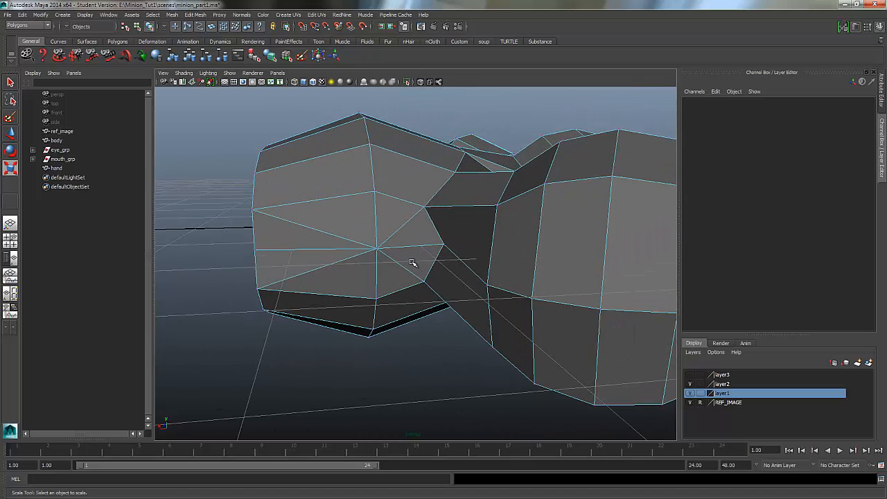
pyautogui.moveTo(414, 234)
pyautogui.mouseDown(button='right')
pyautogui.moveTo(416, 255)
pyautogui.moveTo(412, 221)
pyautogui.mouseUp(button='right')
pyautogui.click(404, 227)
pyautogui.press('Delete')
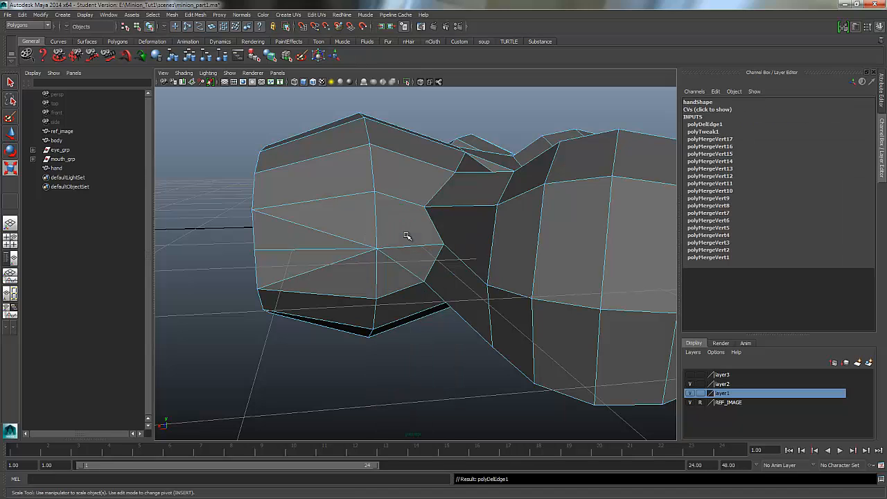
pyautogui.click(322, 238)
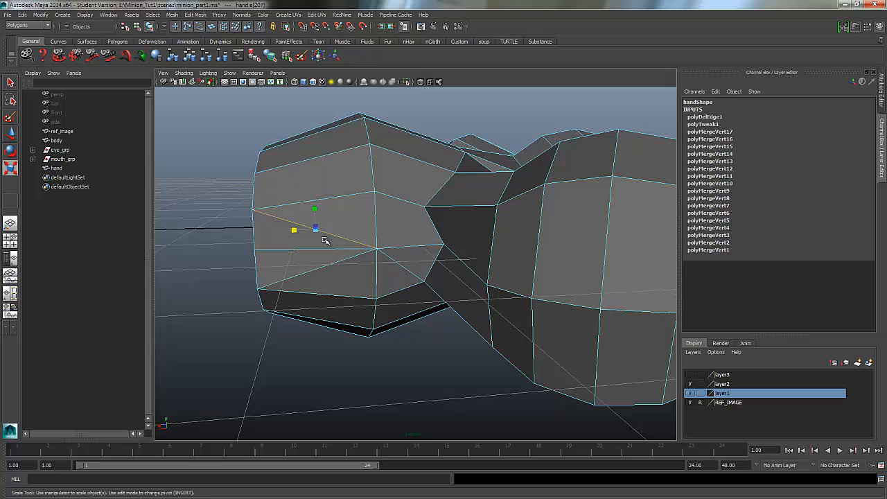
pyautogui.press('Delete')
pyautogui.click(295, 284)
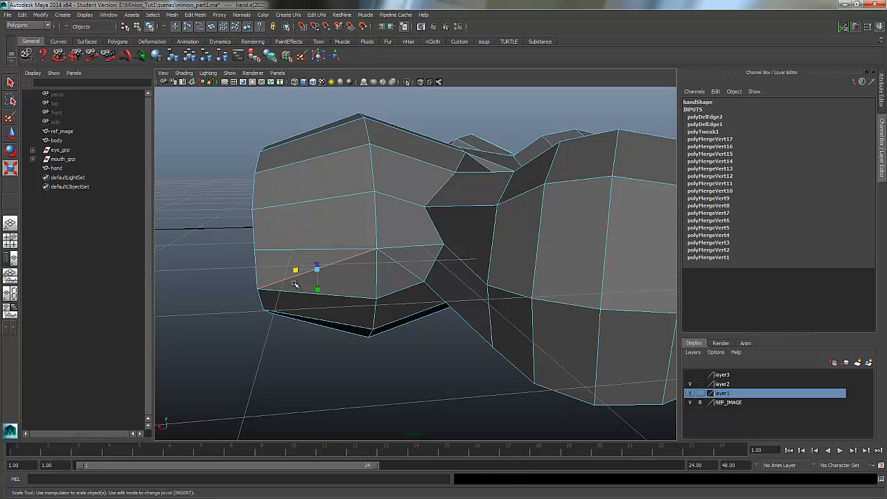
pyautogui.press('Delete')
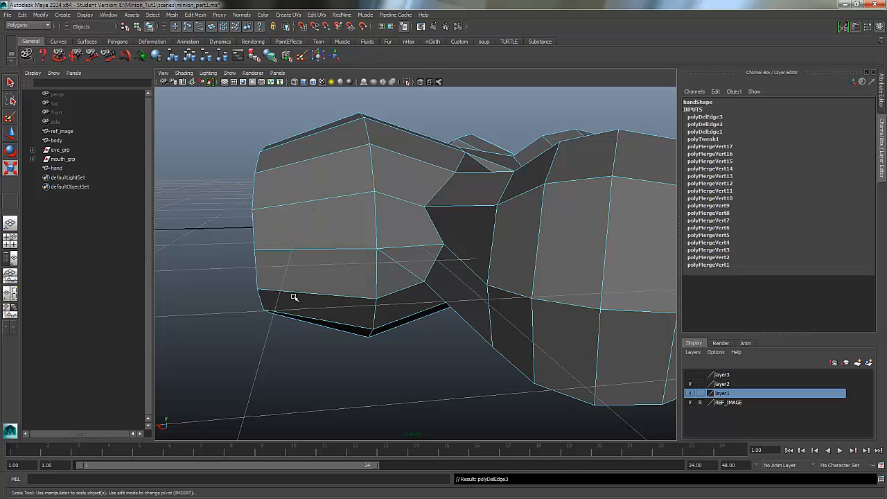
pyautogui.click(411, 273)
pyautogui.press('Delete')
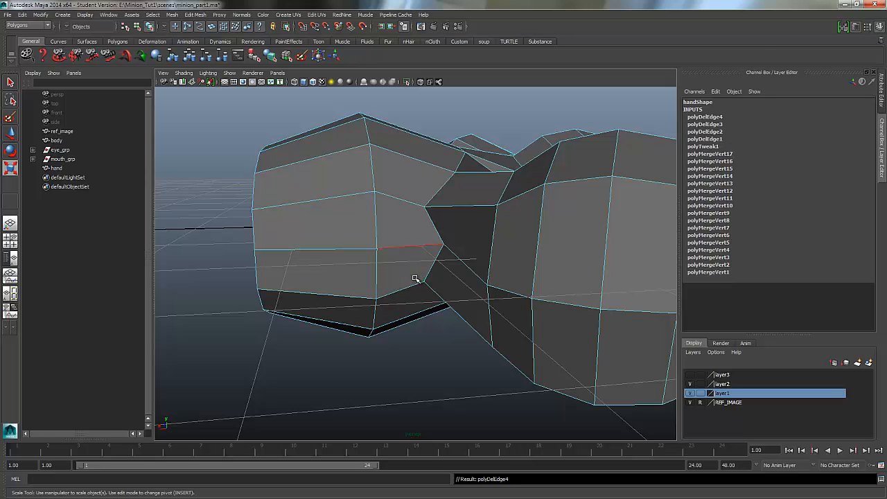
# Delete the four matching diagonal edges around the center vertex on the opposite side of the palm.
pyautogui.keyDown('alt'); pyautogui.moveTo(404, 325); pyautogui.dragTo(553, 308); pyautogui.keyUp('alt')
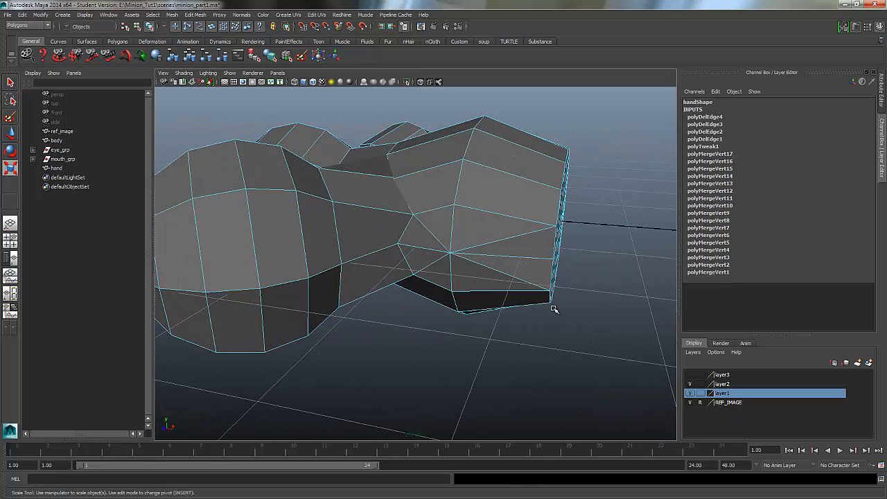
pyautogui.click(426, 229)
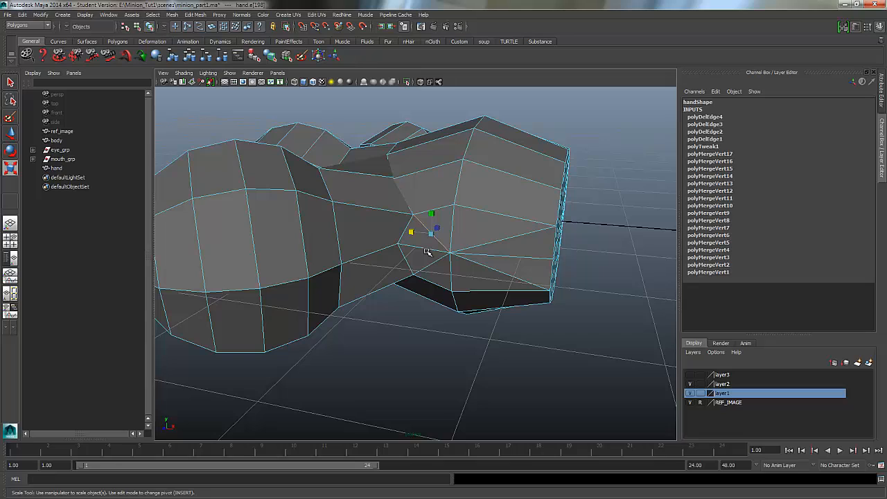
pyautogui.press('Delete')
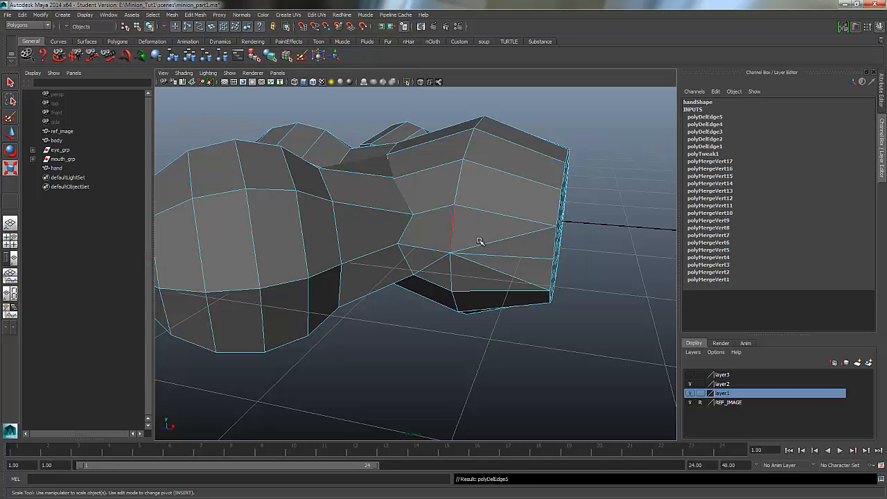
pyautogui.click(503, 244)
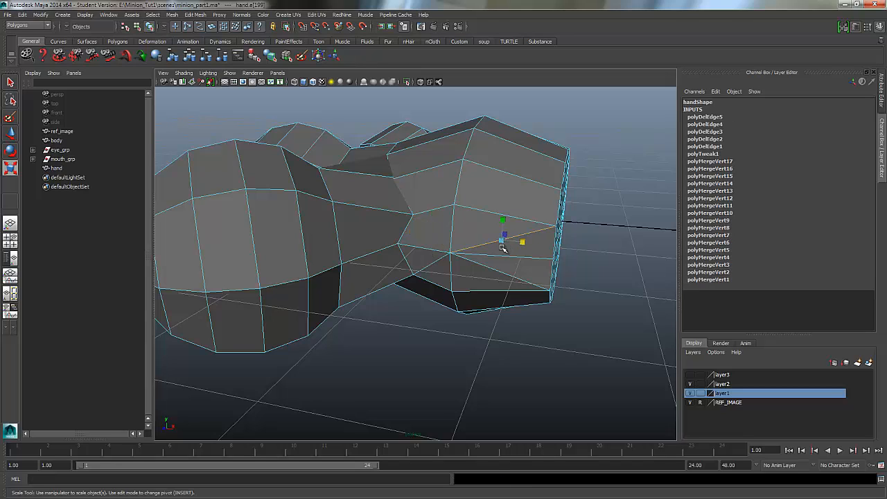
pyautogui.press('Delete')
pyautogui.click(497, 276)
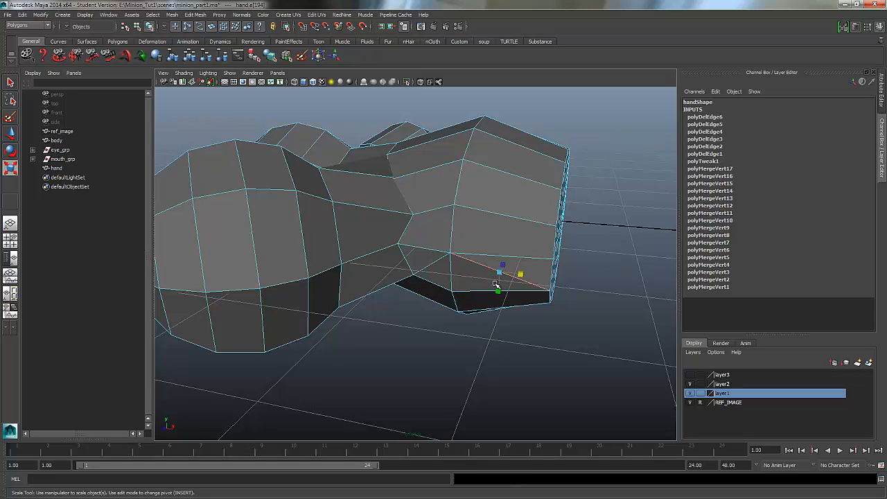
pyautogui.press('Delete')
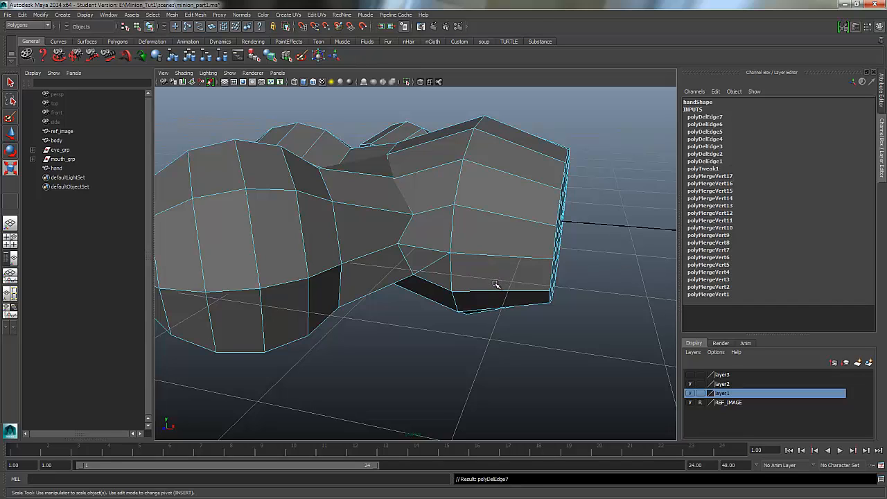
pyautogui.click(430, 268)
pyautogui.press('Delete')
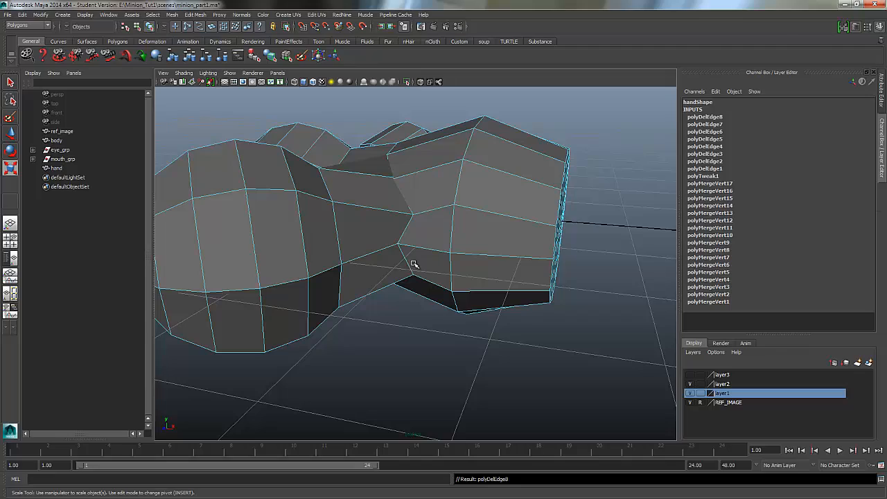
# Examine the crease at the outer finger's base in smoothed, unsmoothed and wireframe display to find the stray geometry.
pyautogui.press('3')
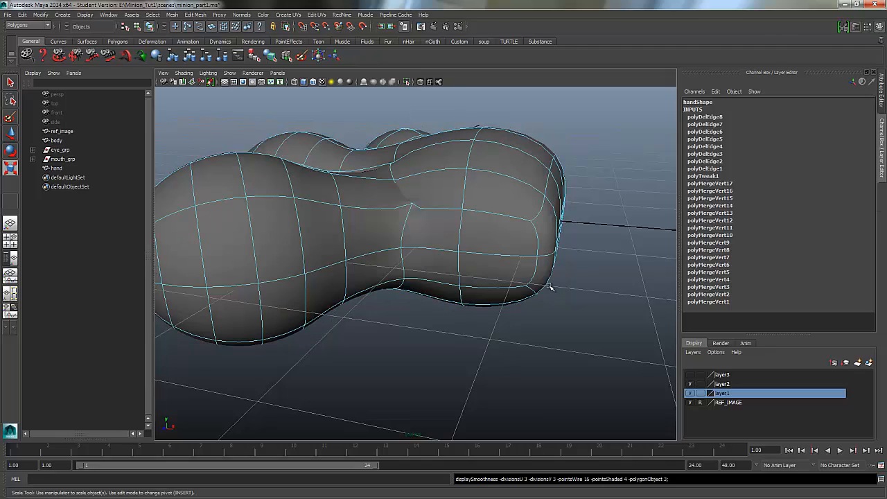
pyautogui.keyDown('alt'); pyautogui.moveTo(388, 242); pyautogui.dragTo(356, 286); pyautogui.keyUp('alt')
pyautogui.press('super')
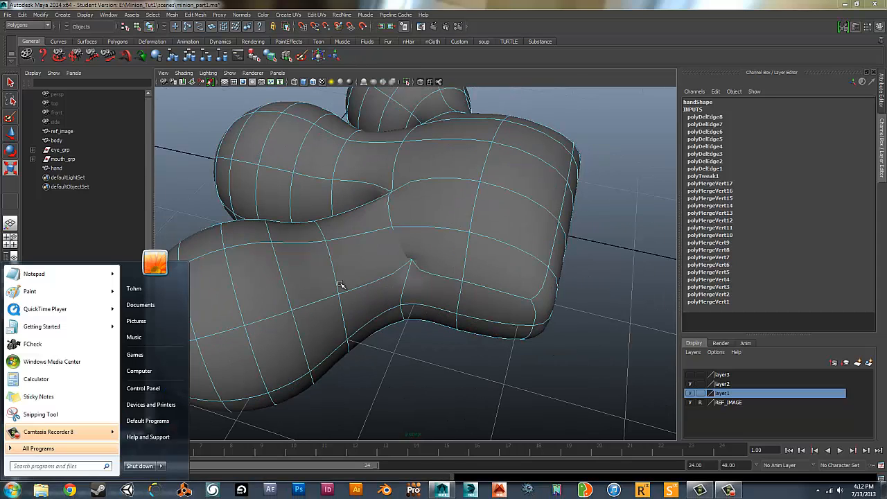
pyautogui.click(427, 265)
pyautogui.keyDown('alt'); pyautogui.moveTo(365, 262); pyautogui.dragTo(492, 244, button='right'); pyautogui.keyUp('alt')
pyautogui.press('1')
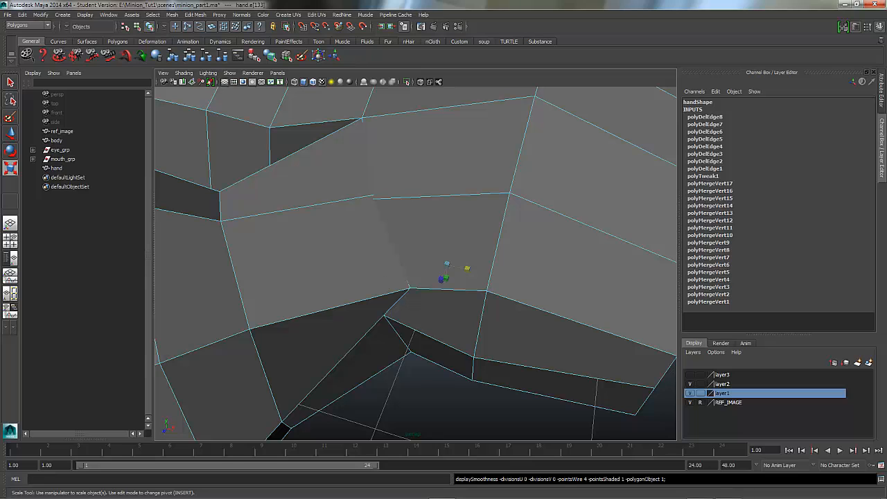
pyautogui.keyDown('alt'); pyautogui.moveTo(421, 263); pyautogui.dragTo(400, 289); pyautogui.keyUp('alt')
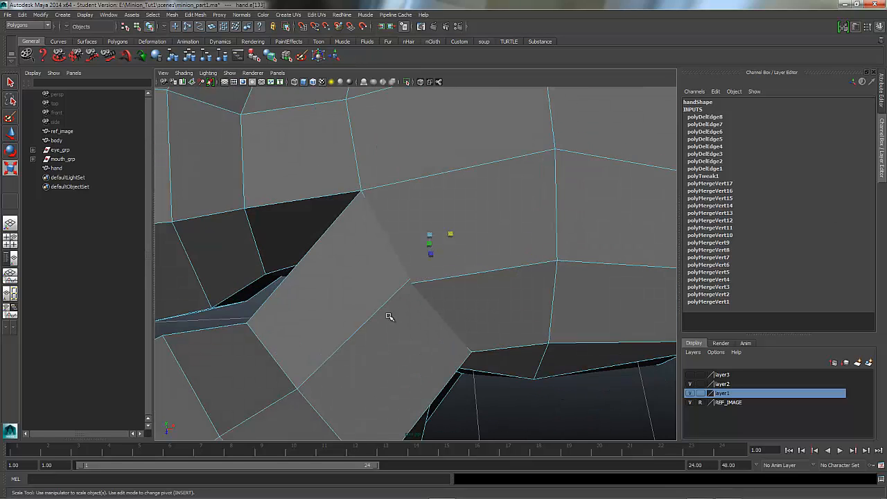
pyautogui.press('4')
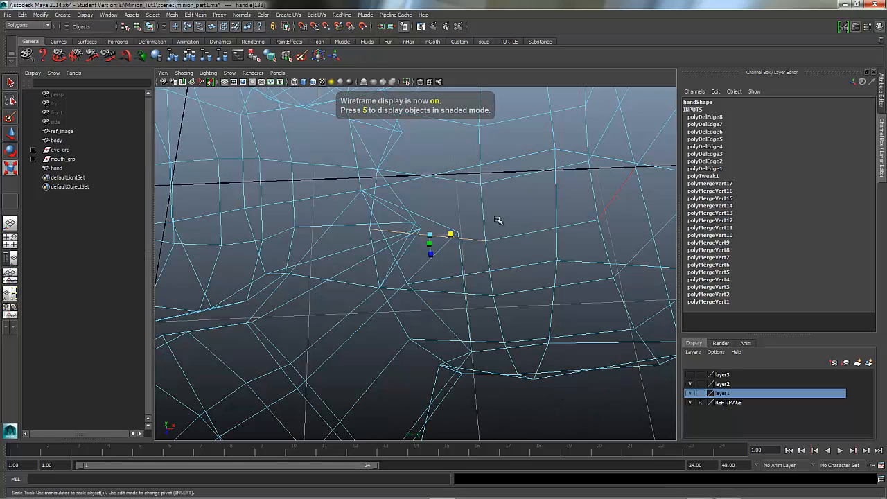
pyautogui.moveTo(498, 220)
pyautogui.keyDown('alt'); pyautogui.mouseDown()
pyautogui.moveTo(432, 267)
pyautogui.moveTo(489, 220)
pyautogui.mouseUp(); pyautogui.keyUp('alt')
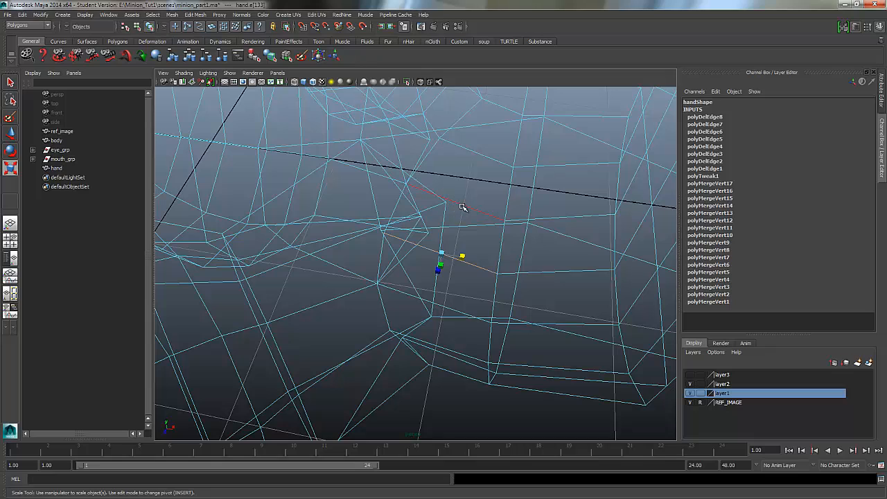
# Select the stray vertex inside the palm near the outer finger's base and move it out towards the gap between the fingers.
pyautogui.moveTo(463, 206); pyautogui.dragTo(447, 204, button='right')
pyautogui.click(446, 202)
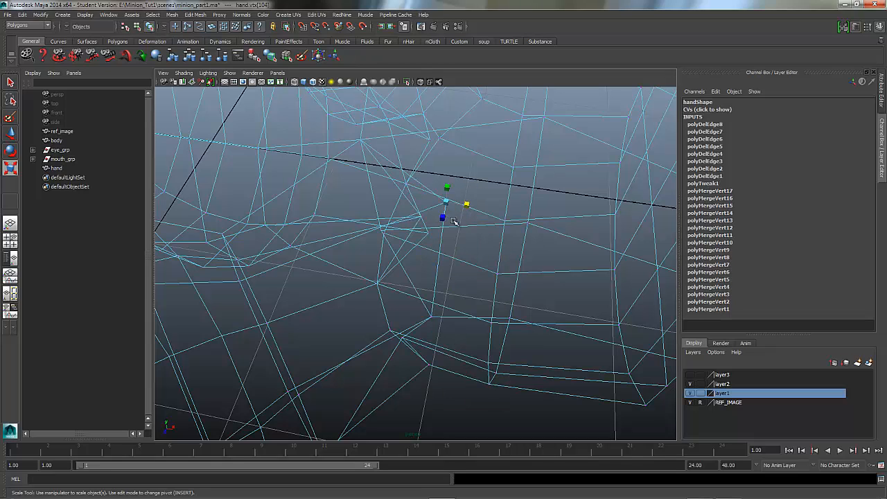
pyautogui.click(11, 131)
pyautogui.moveTo(447, 202); pyautogui.dragTo(368, 239)
pyautogui.keyDown('alt'); pyautogui.moveTo(368, 239); pyautogui.dragTo(412, 338, button='middle'); pyautogui.keyUp('alt')
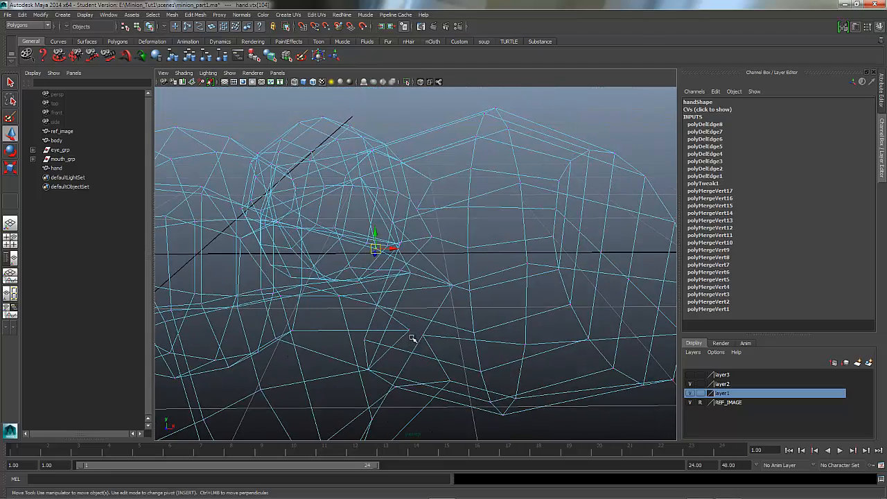
# In shaded display, merge the moved vertex to center with the neighboring vertex at the finger gap, and raise the merged vertex.
pyautogui.press('5')
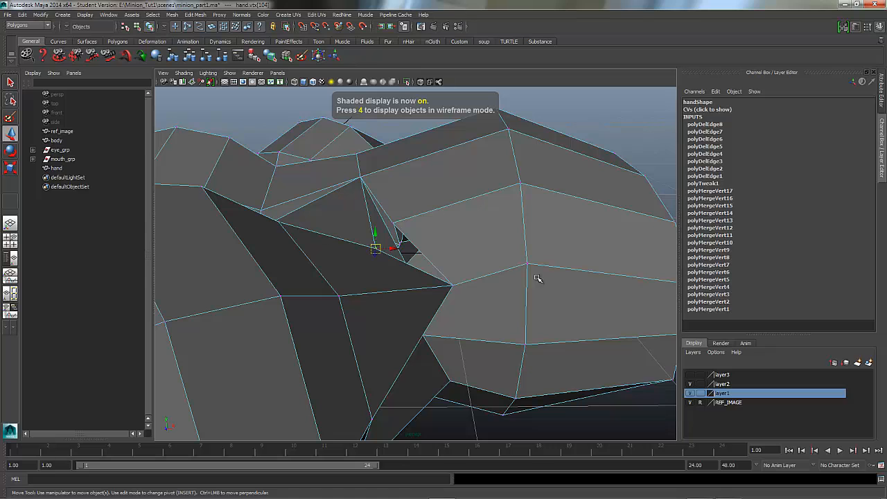
pyautogui.keyDown('alt'); pyautogui.moveTo(310, 288); pyautogui.dragTo(486, 279); pyautogui.keyUp('alt')
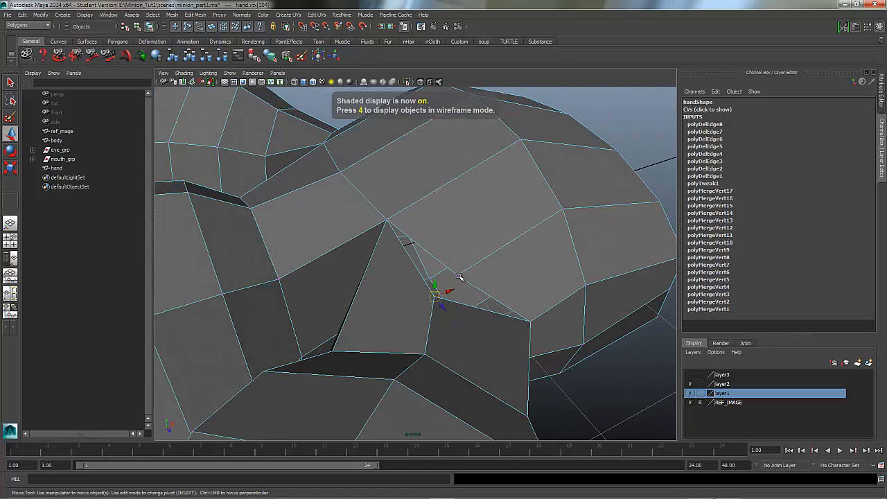
pyautogui.keyDown('shift'); pyautogui.click(465, 281); pyautogui.keyUp('shift')
pyautogui.click(194, 15)
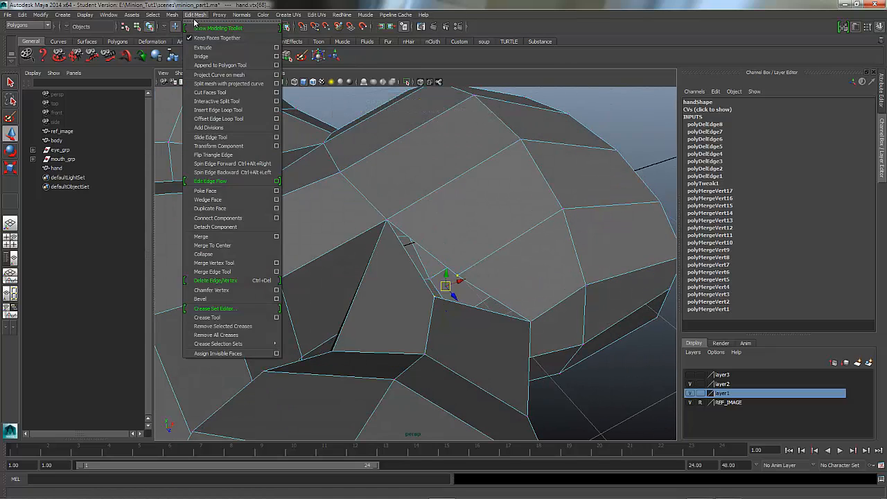
pyautogui.click(230, 245)
pyautogui.keyDown('alt'); pyautogui.moveTo(354, 288); pyautogui.dragTo(355, 216); pyautogui.keyUp('alt')
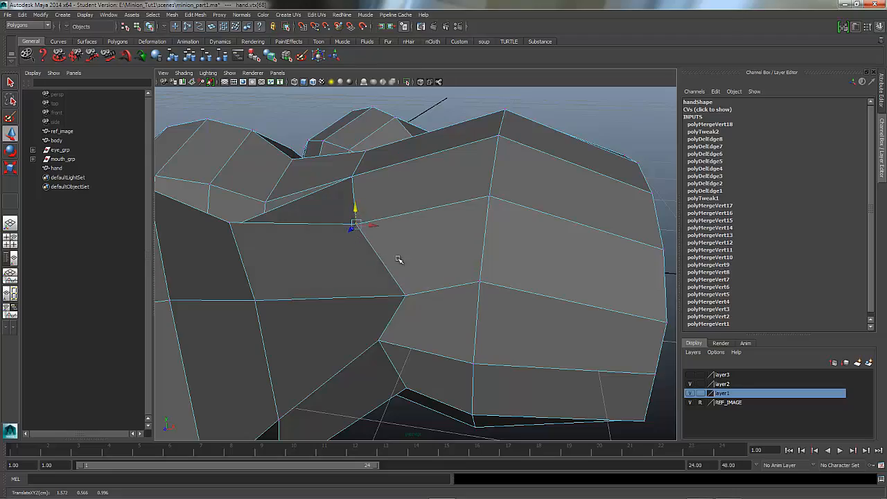
# Check the repaired side of the palm in smoothed display, return to the unsmoothed mesh and inspect the wrist end.
pyautogui.keyDown('alt'); pyautogui.moveTo(398, 259); pyautogui.dragTo(477, 302); pyautogui.keyUp('alt')
pyautogui.press('3')
pyautogui.press('1')
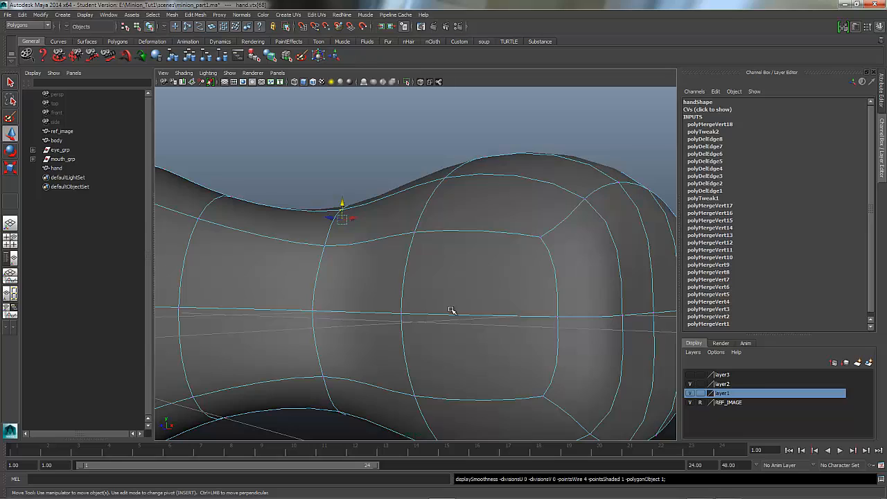
pyautogui.keyDown('alt'); pyautogui.moveTo(437, 260); pyautogui.dragTo(492, 298); pyautogui.keyUp('alt')
pyautogui.keyDown('alt'); pyautogui.moveTo(488, 246); pyautogui.dragTo(398, 268); pyautogui.keyUp('alt')
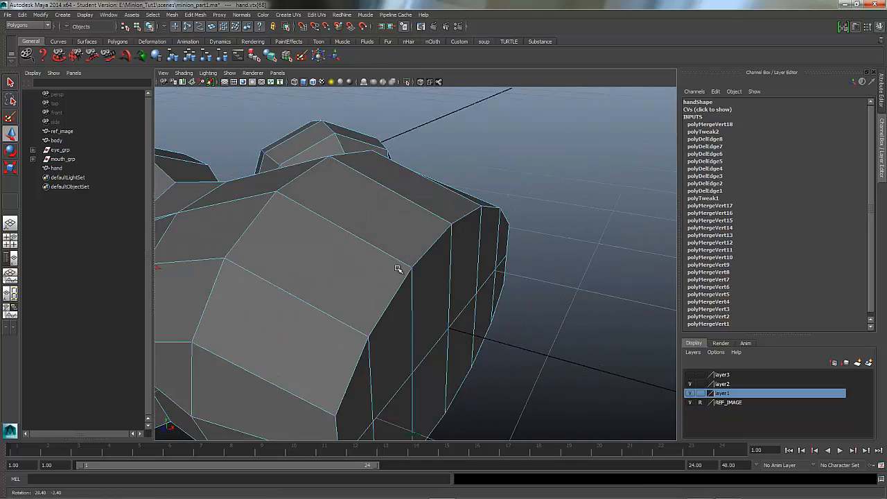
pyautogui.keyDown('alt'); pyautogui.moveTo(397, 268); pyautogui.dragTo(277, 303, button='right'); pyautogui.keyUp('alt')
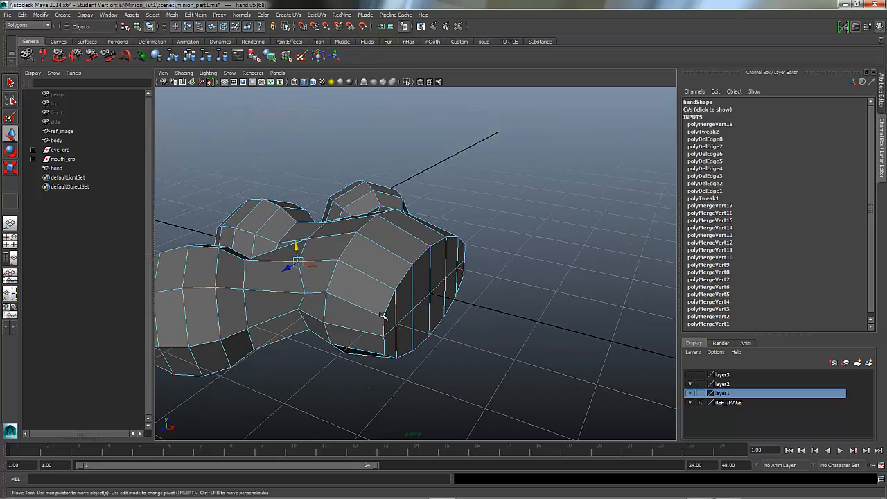
pyautogui.moveTo(382, 316); pyautogui.dragTo(426, 287, button='right')
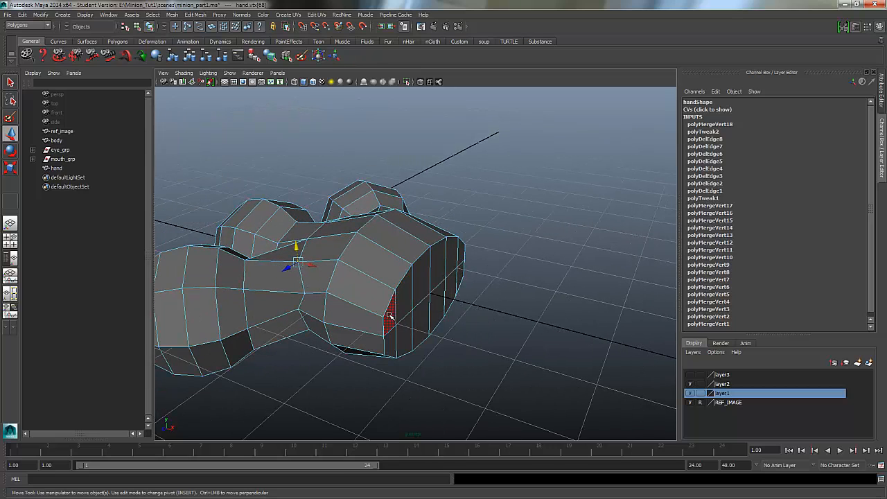
pyautogui.moveTo(389, 316)
pyautogui.mouseDown()
pyautogui.moveTo(437, 263)
pyautogui.moveTo(461, 256)
pyautogui.moveTo(451, 298)
pyautogui.moveTo(402, 339)
pyautogui.moveTo(410, 349)
pyautogui.mouseUp()
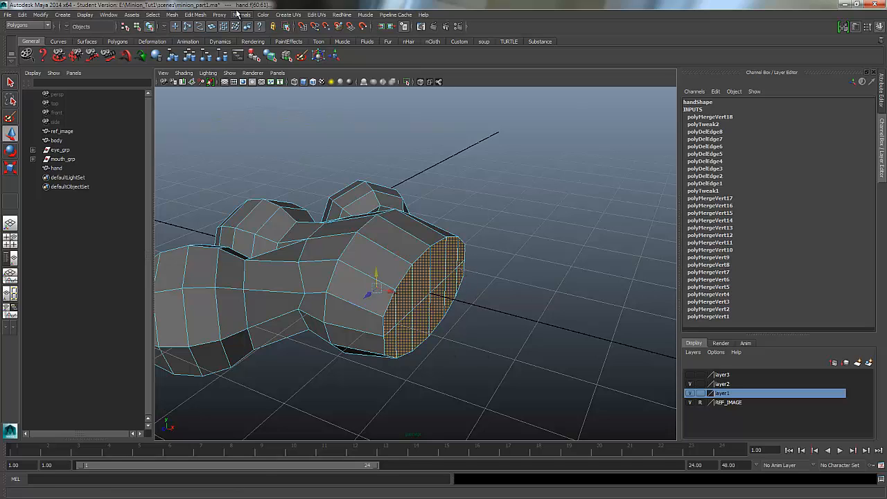
pyautogui.click(195, 15)
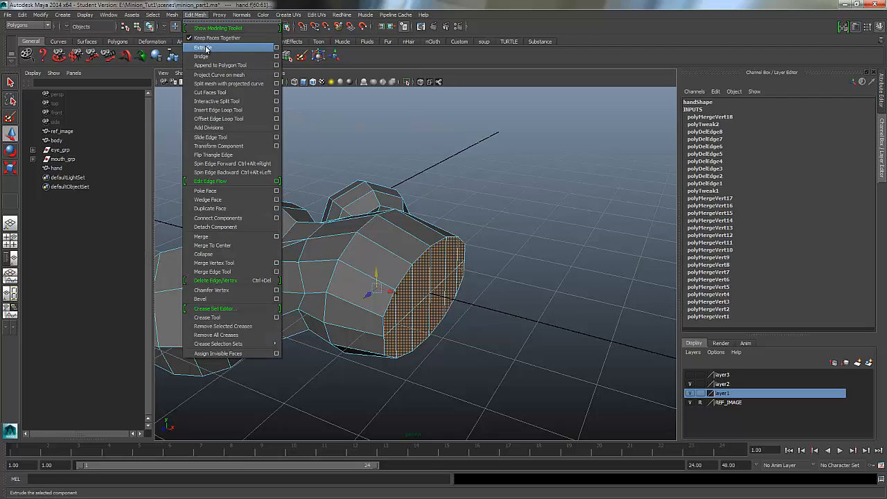
pyautogui.click(202, 47)
pyautogui.click(418, 287)
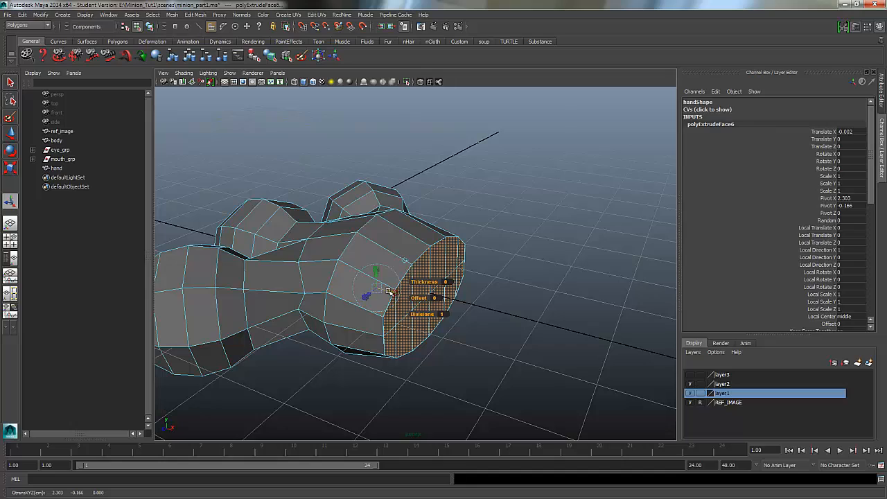
pyautogui.moveTo(391, 292); pyautogui.dragTo(367, 280)
pyautogui.hotkey('ctrl', 'z')
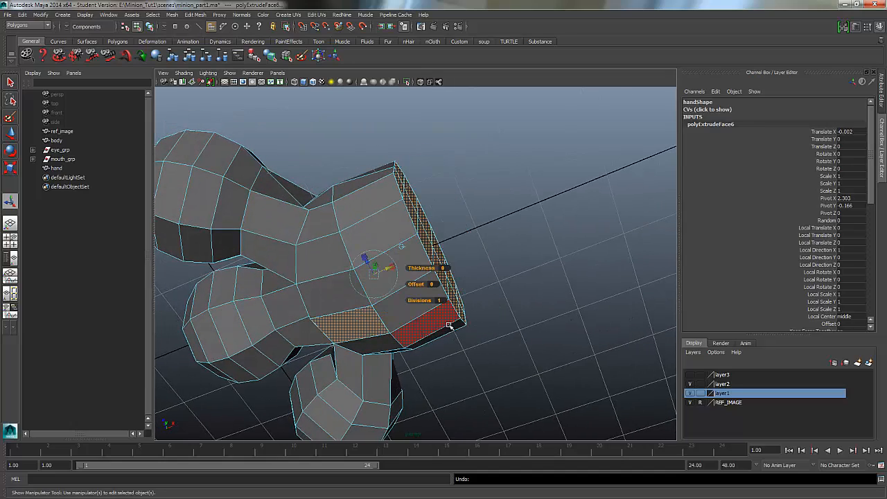
pyautogui.hotkey('ctrl', 'z')
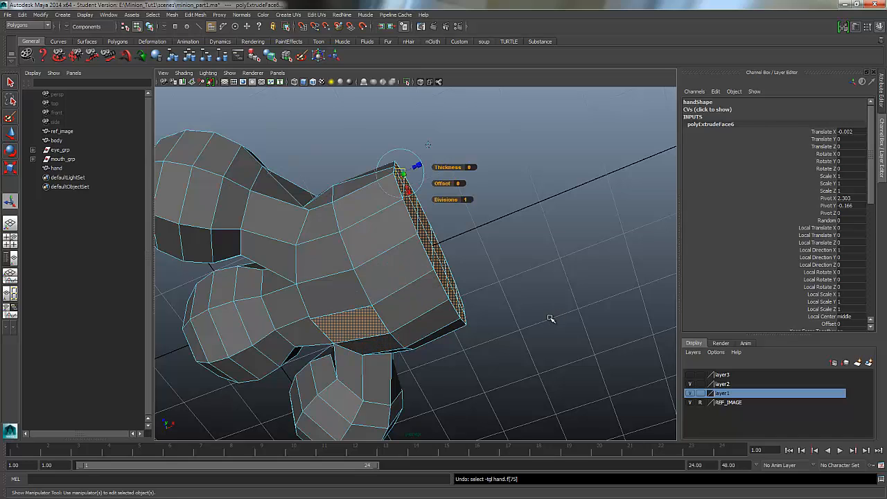
pyautogui.hotkey('ctrl', 'z')
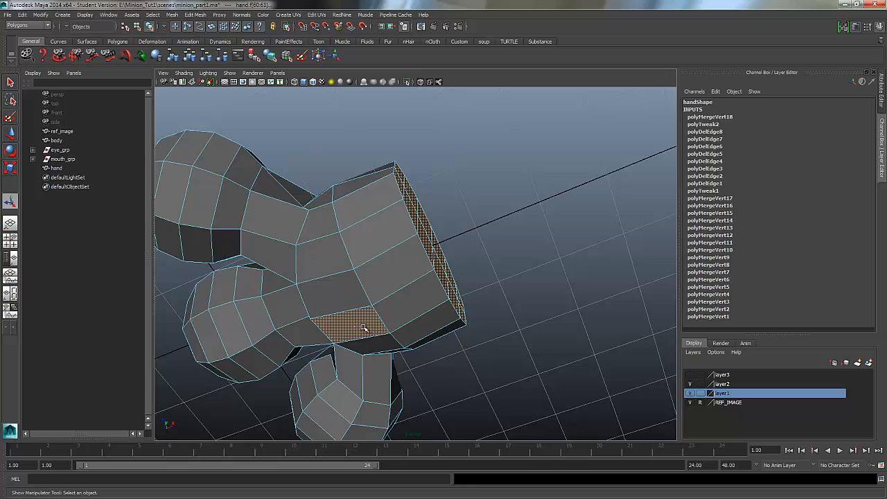
pyautogui.click(567, 336)
# From the side, select all upper and lower faces of the flat wrist end.
pyautogui.keyDown('alt'); pyautogui.moveTo(398, 314); pyautogui.dragTo(413, 298); pyautogui.keyUp('alt')
pyautogui.moveTo(410, 305); pyautogui.dragTo(405, 268, button='right')
pyautogui.click(10, 83)
pyautogui.doubleClick(10, 82)
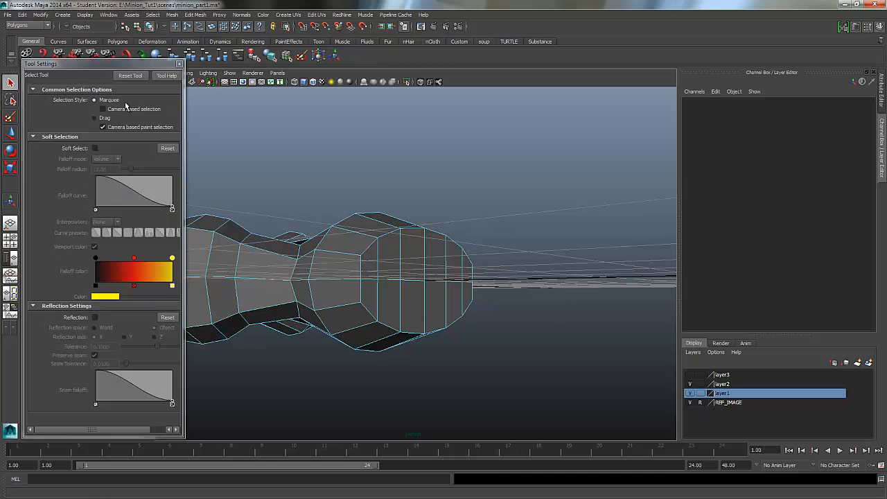
pyautogui.click(179, 65)
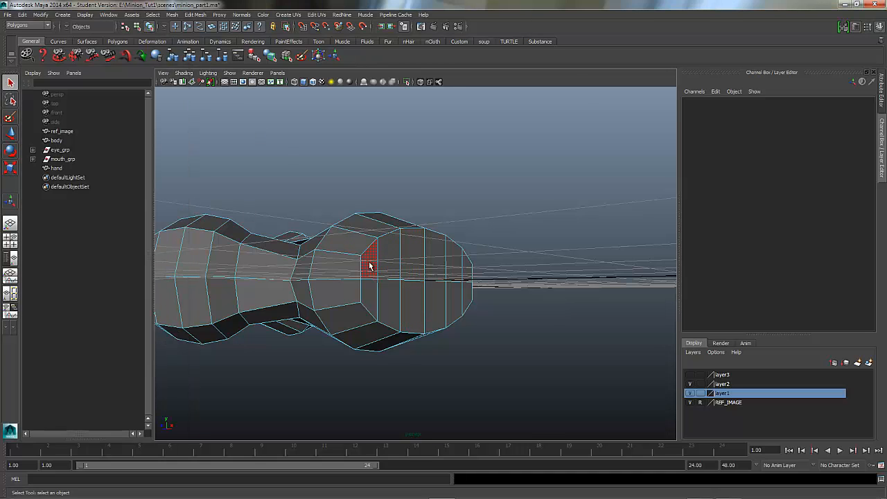
pyautogui.moveTo(370, 266)
pyautogui.mouseDown()
pyautogui.moveTo(422, 254)
pyautogui.moveTo(453, 257)
pyautogui.moveTo(469, 271)
pyautogui.mouseUp()
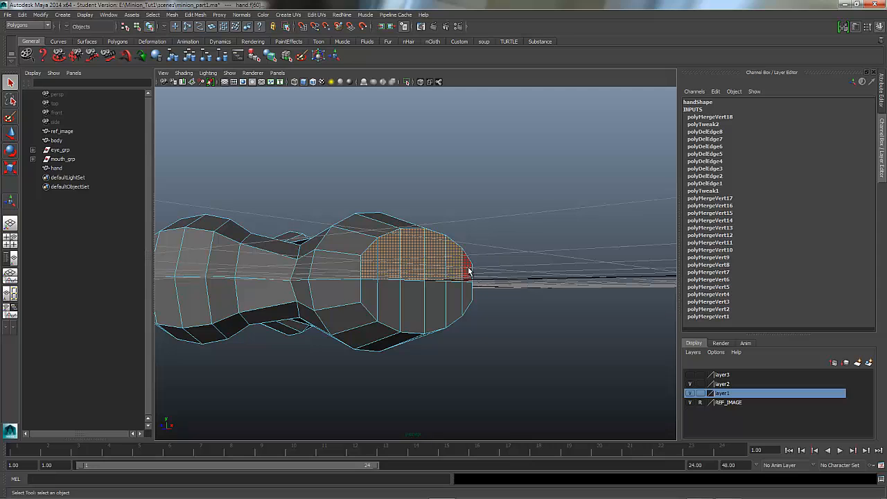
pyautogui.moveTo(392, 306)
pyautogui.mouseDown()
pyautogui.moveTo(368, 301)
pyautogui.moveTo(336, 352)
pyautogui.moveTo(378, 347)
pyautogui.moveTo(388, 378)
pyautogui.mouseUp()
# Extrude the wrist-end faces outward by about 0.659 in X and taper them to about 0.857 in Y and 0.696 in Z.
pyautogui.click(195, 15)
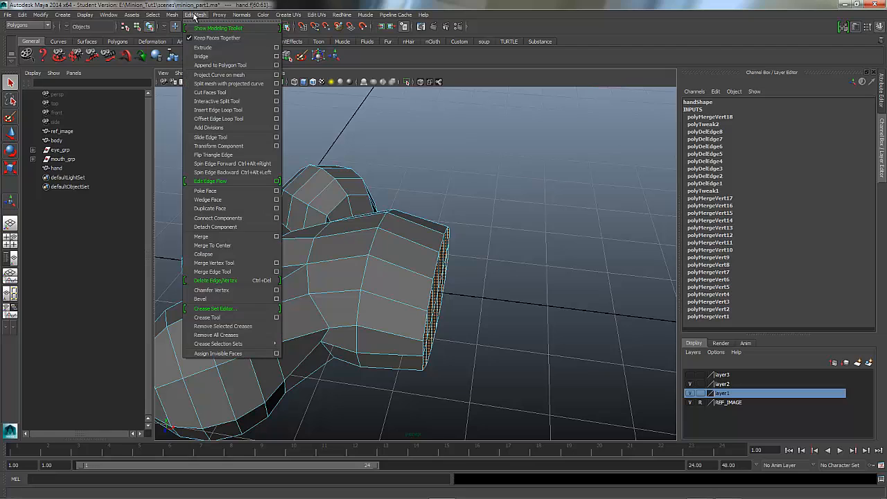
pyautogui.click(208, 49)
pyautogui.click(453, 307)
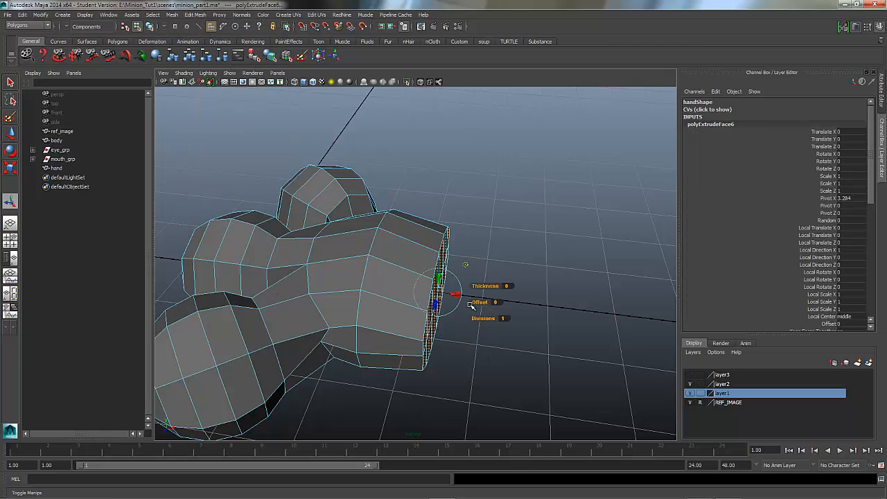
pyautogui.moveTo(450, 294); pyautogui.dragTo(448, 376)
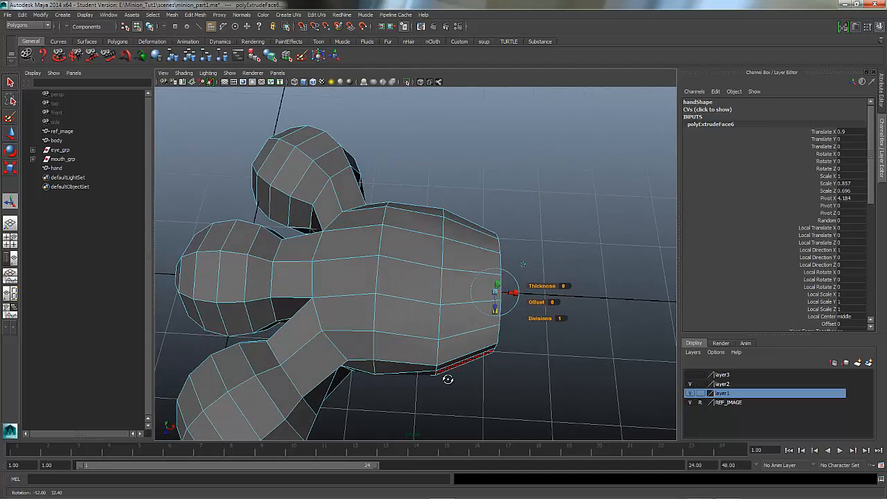
pyautogui.moveTo(509, 292); pyautogui.dragTo(495, 292)
pyautogui.keyDown('alt'); pyautogui.moveTo(501, 265); pyautogui.dragTo(446, 246, button='right'); pyautogui.keyUp('alt')
# Extrude the wrist-end faces again and scale them outward into a flange, about 1.634 in local X and 1.152 in local Y.
pyautogui.click(171, 15)
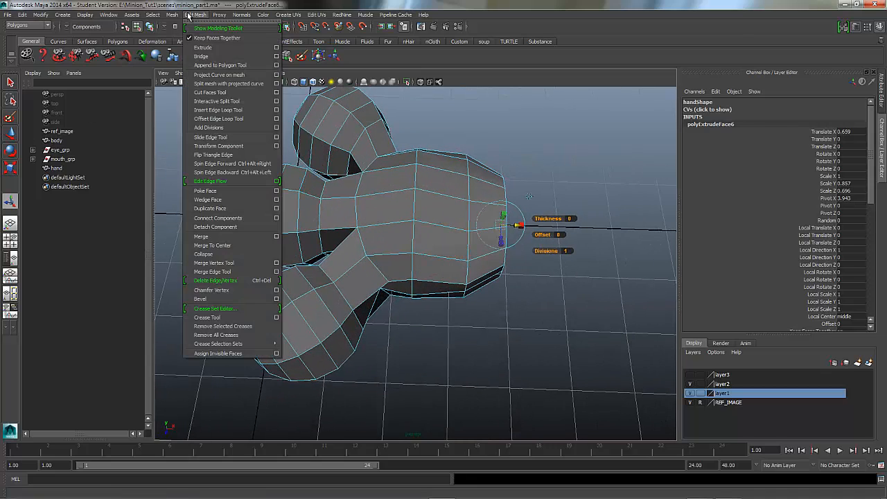
pyautogui.click(199, 47)
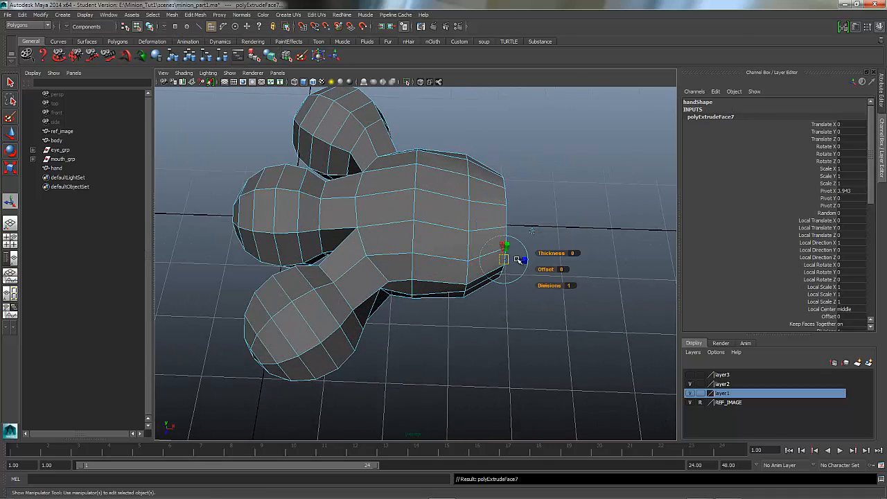
pyautogui.keyDown('alt'); pyautogui.moveTo(518, 259); pyautogui.dragTo(480, 257); pyautogui.keyUp('alt')
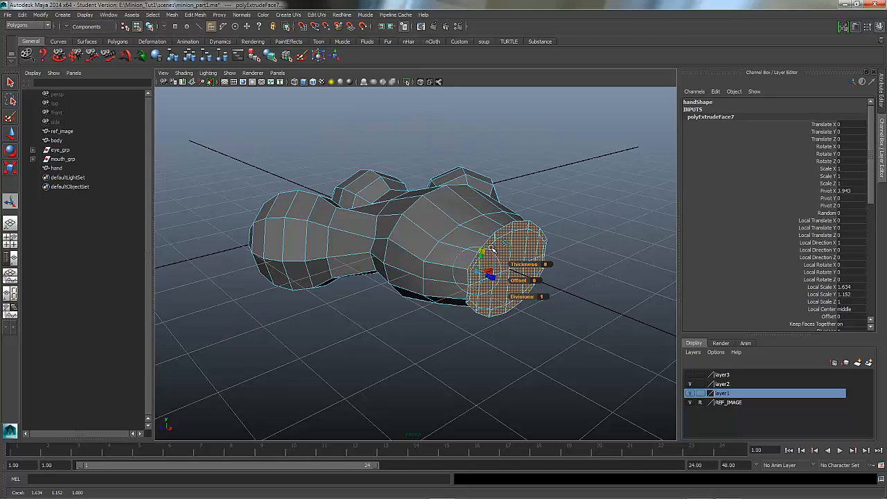
pyautogui.keyDown('alt'); pyautogui.moveTo(339, 312); pyautogui.dragTo(402, 305); pyautogui.keyUp('alt')
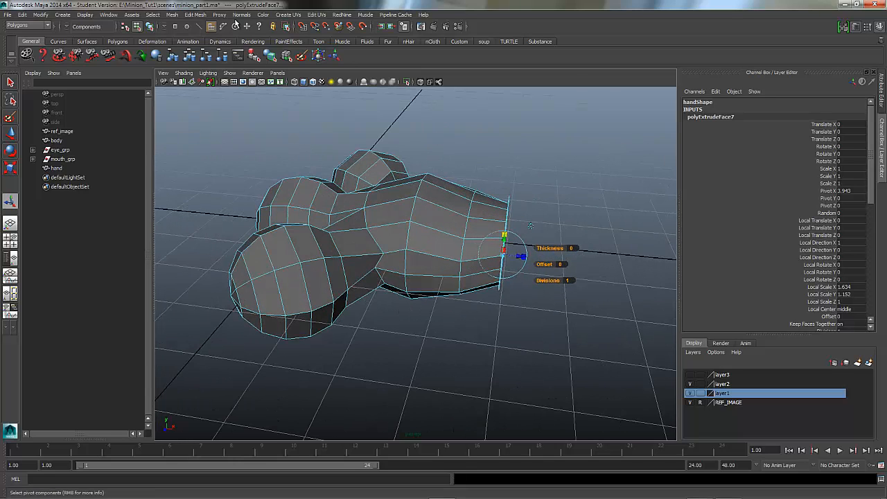
# Extrude the flange faces outward by about 0.281 in local Z to form the glove's cuff.
pyautogui.click(194, 14)
pyautogui.click(215, 44)
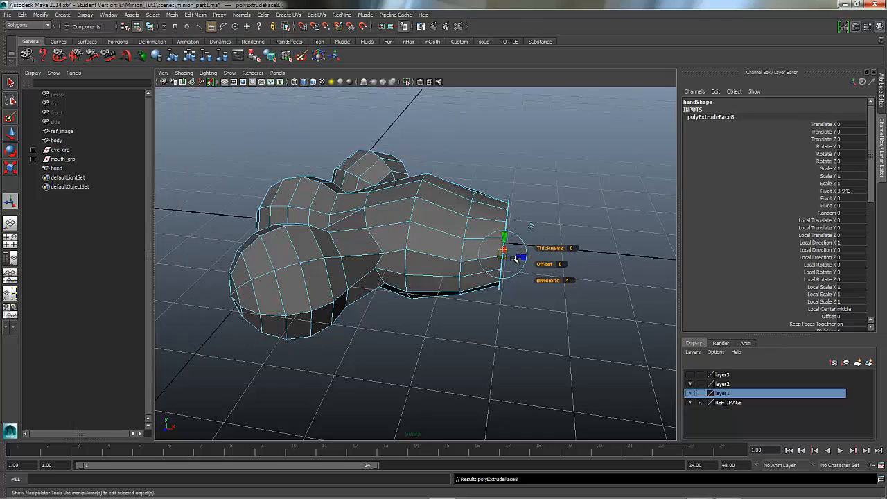
pyautogui.moveTo(515, 259); pyautogui.dragTo(393, 285)
pyautogui.keyDown('alt'); pyautogui.moveTo(393, 285); pyautogui.dragTo(479, 258, button='right'); pyautogui.keyUp('alt')
pyautogui.keyDown('alt'); pyautogui.moveTo(478, 258); pyautogui.dragTo(303, 307); pyautogui.keyUp('alt')
# Return to object mode, select the hand and display it smoothed.
pyautogui.click(11, 82)
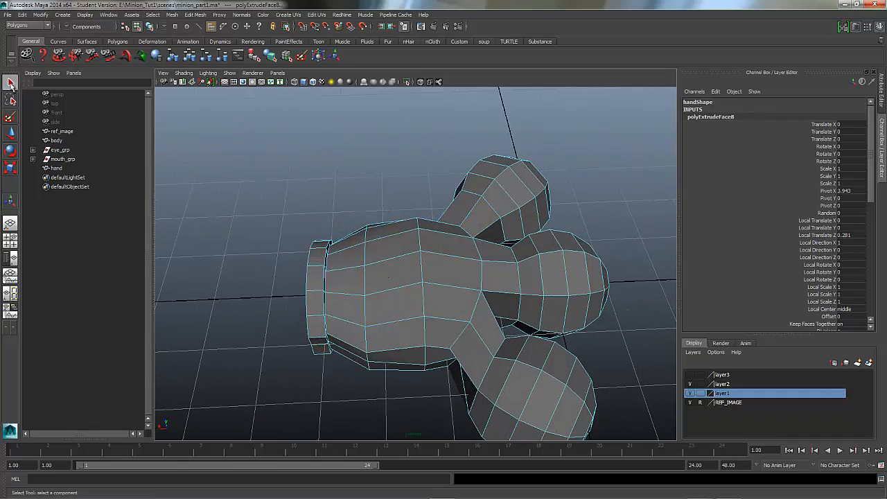
pyautogui.click(335, 176)
pyautogui.moveTo(444, 284); pyautogui.dragTo(487, 268, button='right')
pyautogui.click(450, 292)
pyautogui.press('3')
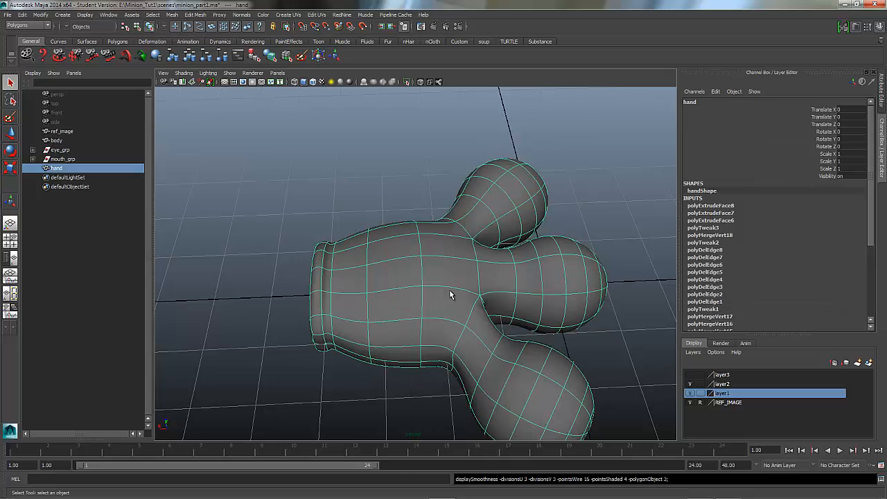
# Make the layer containing the minion's body, layer3, visible together with the hand.
pyautogui.keyDown('alt'); pyautogui.moveTo(395, 240); pyautogui.dragTo(488, 285); pyautogui.keyUp('alt')
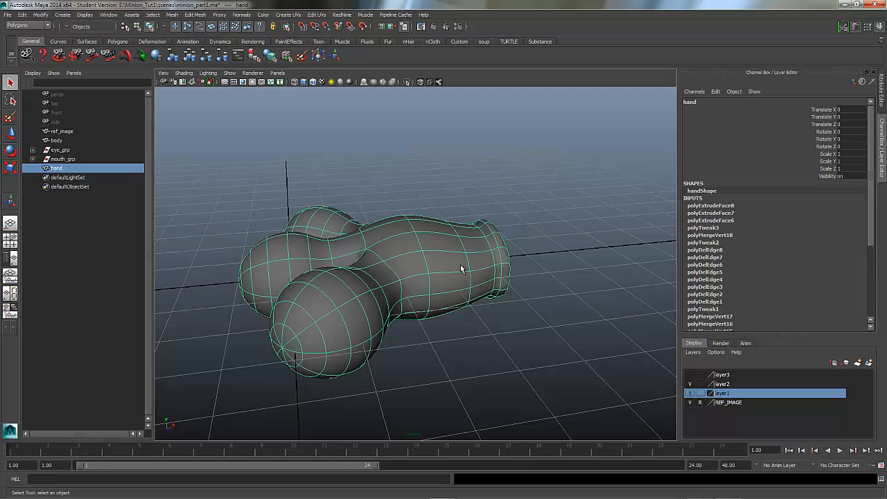
pyautogui.keyDown('alt'); pyautogui.moveTo(443, 270); pyautogui.dragTo(497, 285); pyautogui.keyUp('alt')
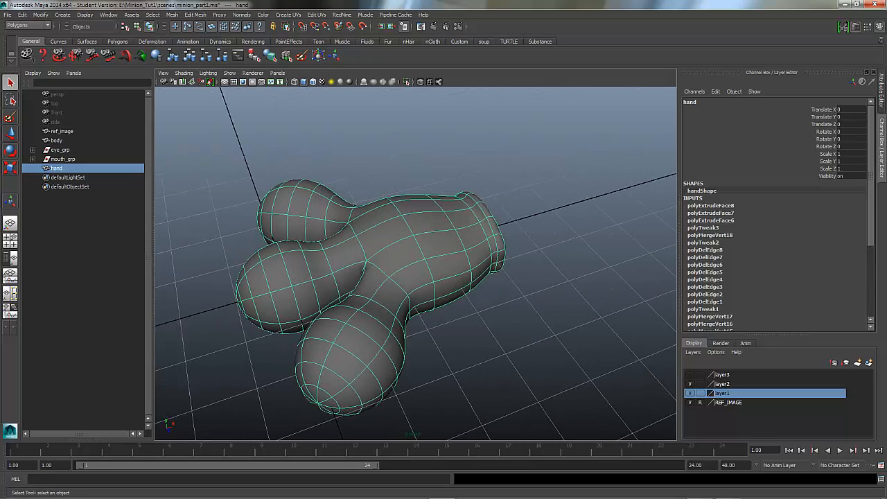
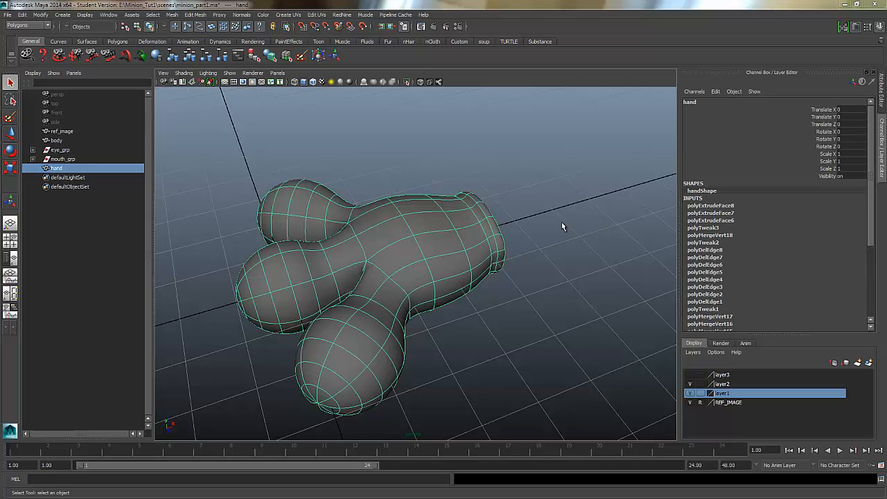
pyautogui.keyDown('alt'); pyautogui.moveTo(562, 227); pyautogui.dragTo(383, 230, button='right'); pyautogui.keyUp('alt')
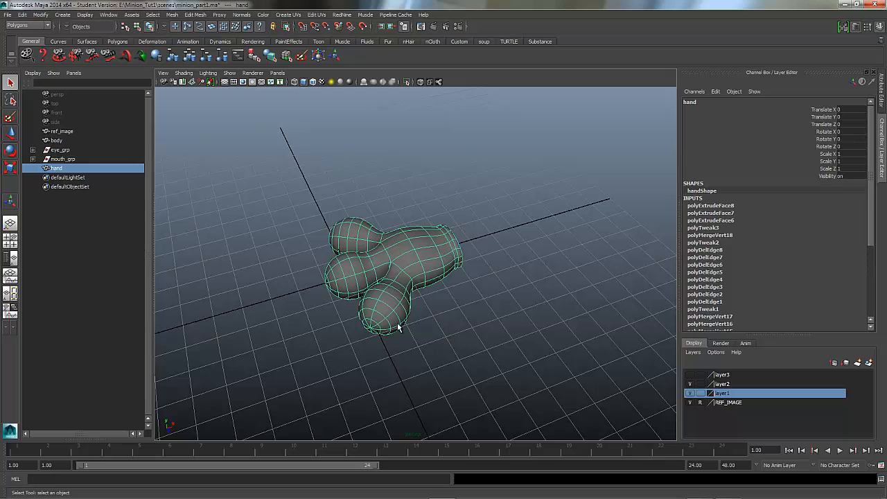
pyautogui.click(427, 312)
pyautogui.click(427, 261)
pyautogui.click(689, 375)
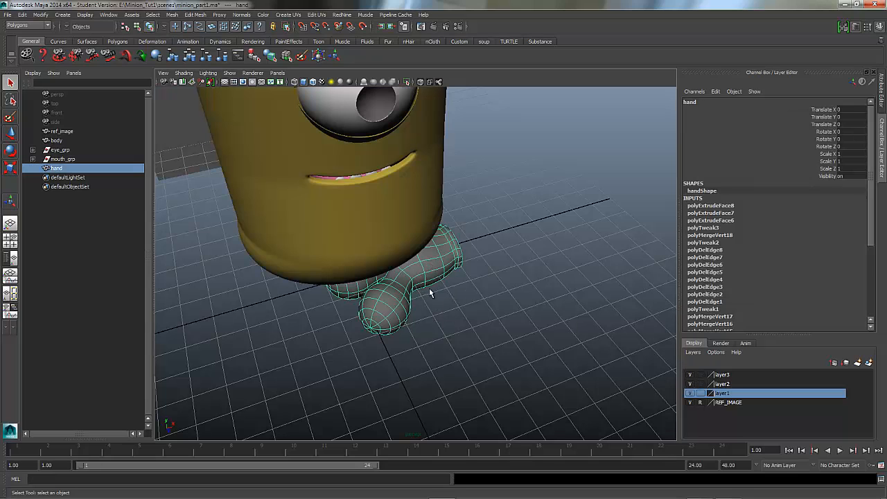
# Turn on textured display and move the hand out beside the body, to about 8.571 in X.
pyautogui.keyDown('alt'); pyautogui.moveTo(429, 294); pyautogui.dragTo(483, 272, button='right'); pyautogui.keyUp('alt')
pyautogui.keyDown('alt'); pyautogui.moveTo(448, 239); pyautogui.dragTo(508, 304, button='middle'); pyautogui.keyUp('alt')
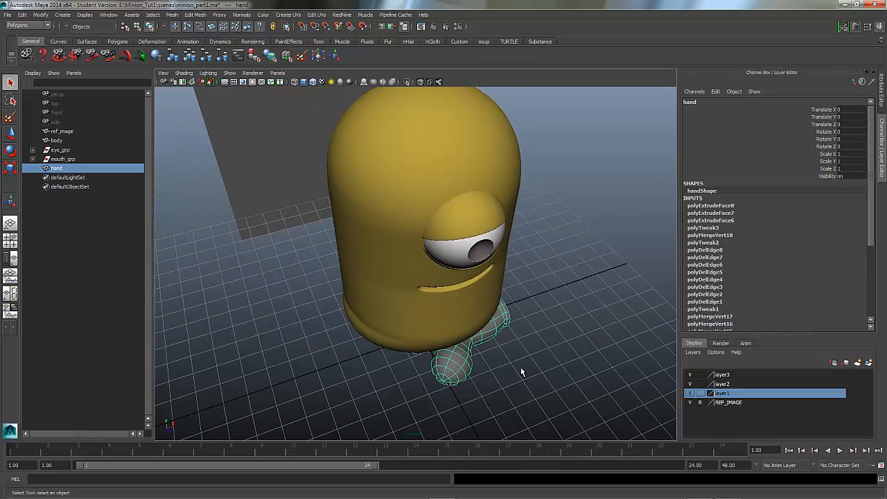
pyautogui.press('6')
pyautogui.keyDown('alt'); pyautogui.moveTo(413, 302); pyautogui.dragTo(623, 325); pyautogui.keyUp('alt')
pyautogui.click(10, 133)
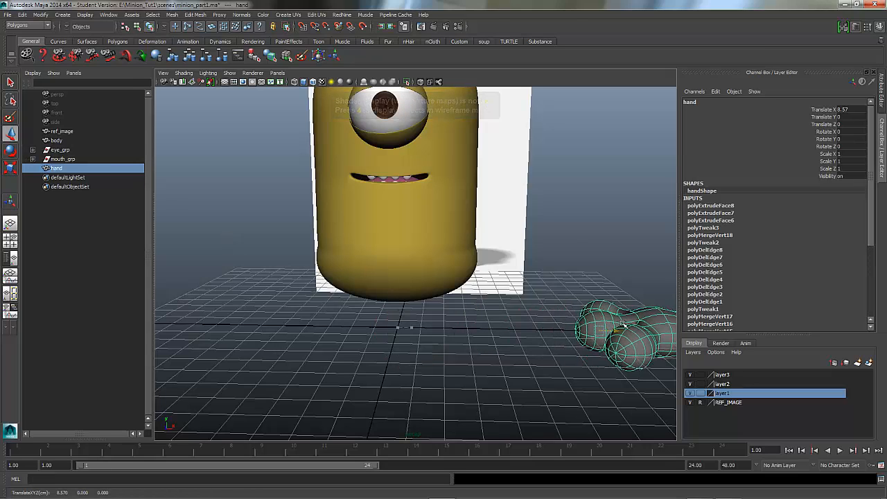
# Scale the hand down uniformly to about 0.422.
pyautogui.click(10, 169)
pyautogui.moveTo(601, 331); pyautogui.dragTo(527, 348)
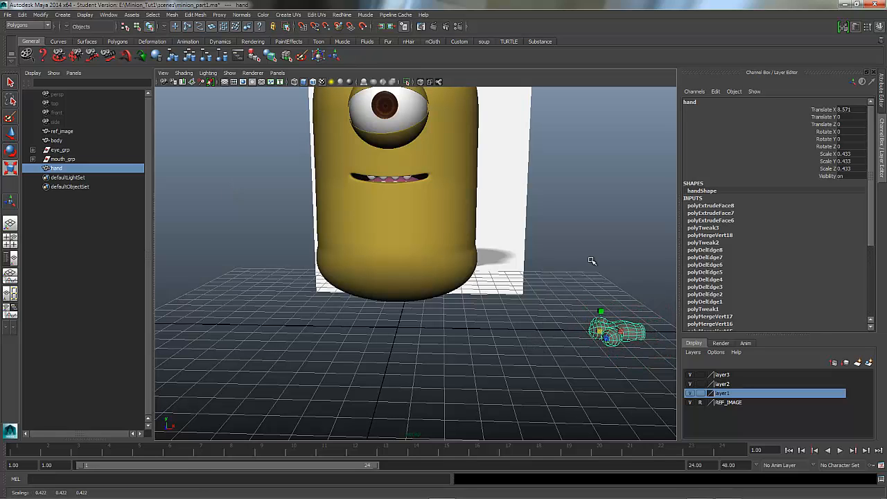
pyautogui.keyDown('alt'); pyautogui.moveTo(561, 230); pyautogui.dragTo(517, 256, button='middle'); pyautogui.keyUp('alt')
# Assign a new Lambert material to the hand.
pyautogui.moveTo(567, 359); pyautogui.dragTo(595, 467, button='right')
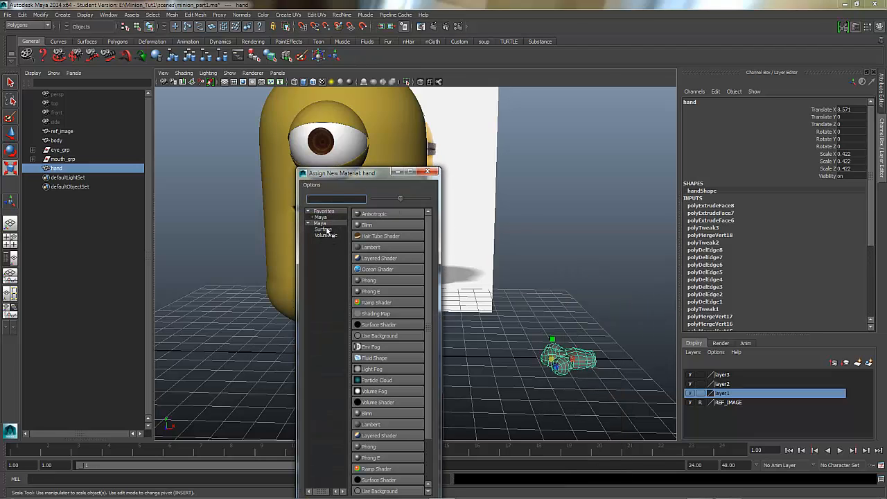
pyautogui.click(325, 230)
pyautogui.click(375, 247)
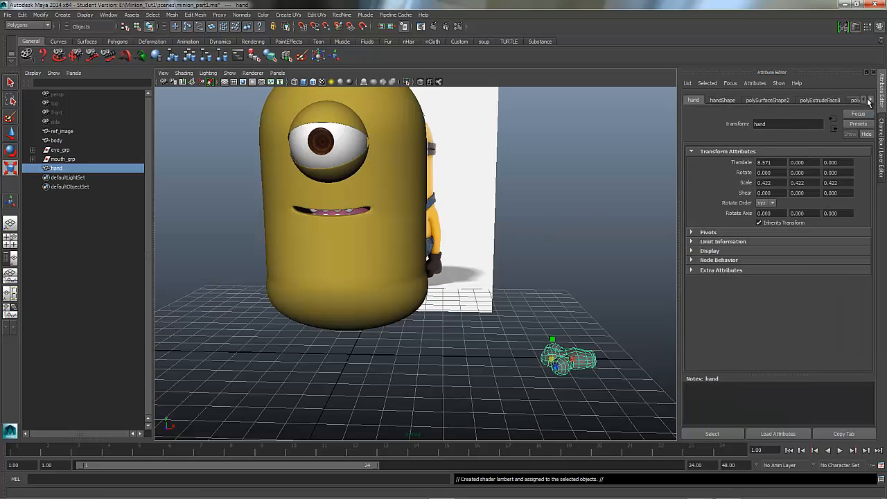
pyautogui.click(870, 101)
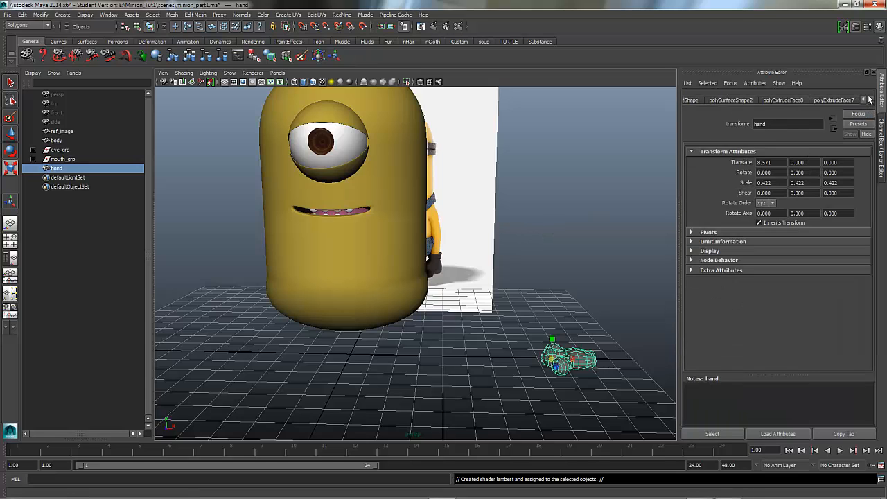
pyautogui.click(872, 100)
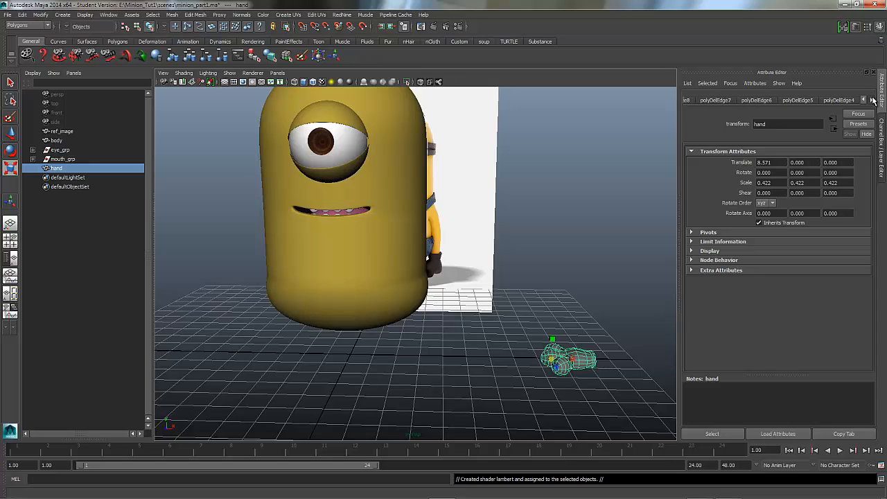
pyautogui.click(872, 100)
pyautogui.click(873, 100)
pyautogui.click(873, 100)
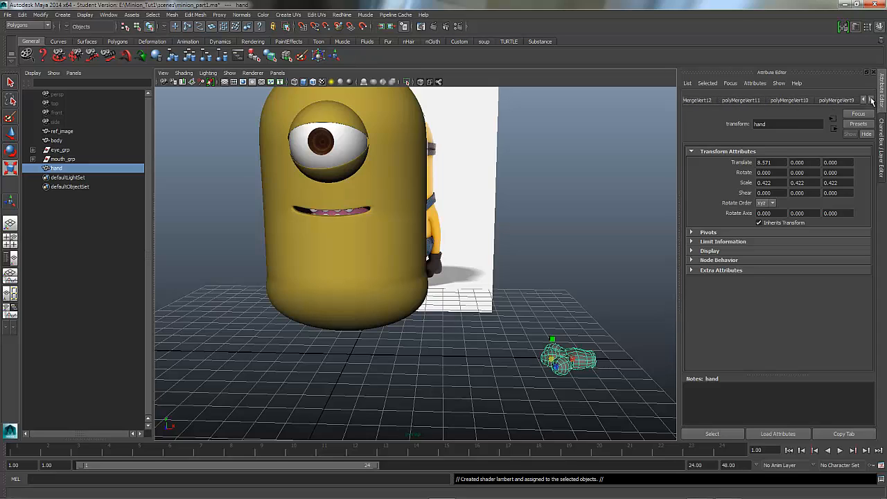
pyautogui.click(873, 100)
# Open the Hypershade and select the hand's Lambert material, lambert9, for editing.
pyautogui.click(137, 14)
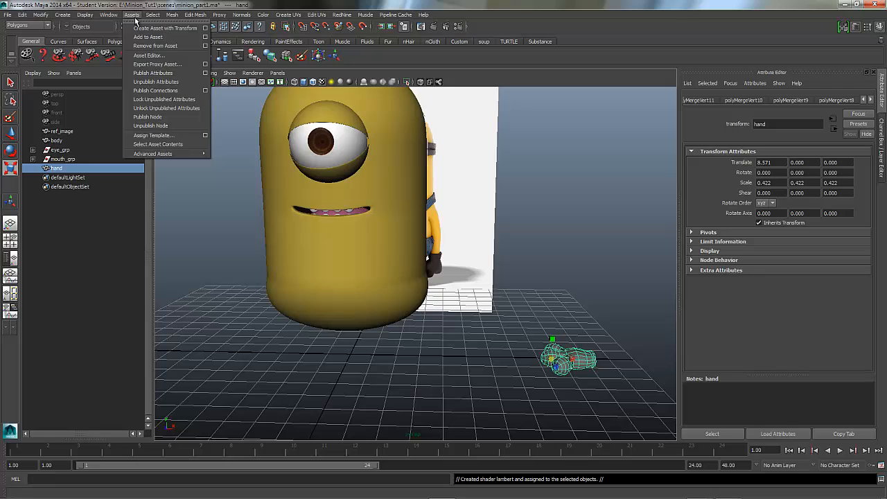
pyautogui.moveTo(109, 14)
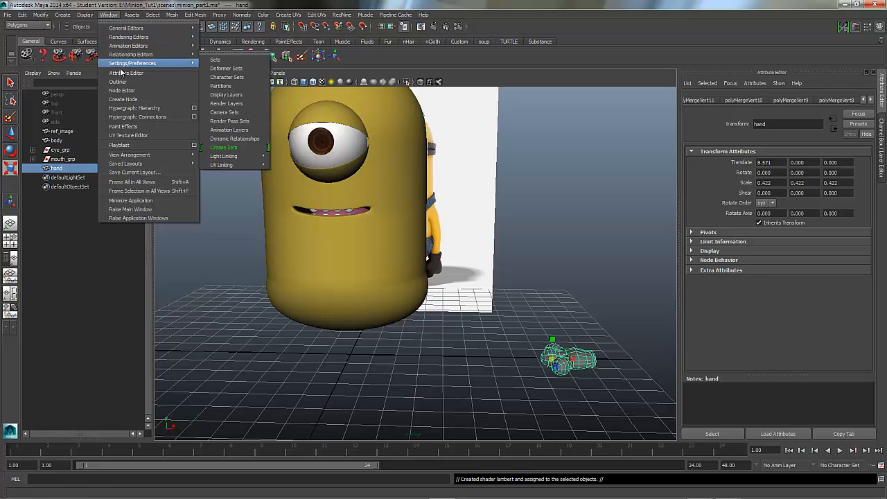
pyautogui.moveTo(125, 27)
pyautogui.click(229, 59)
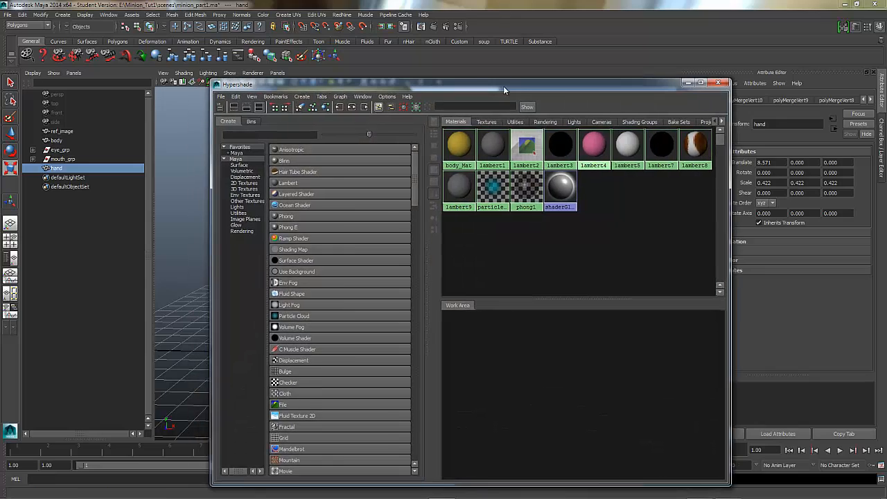
pyautogui.moveTo(503, 86); pyautogui.dragTo(201, 45)
pyautogui.click(551, 294)
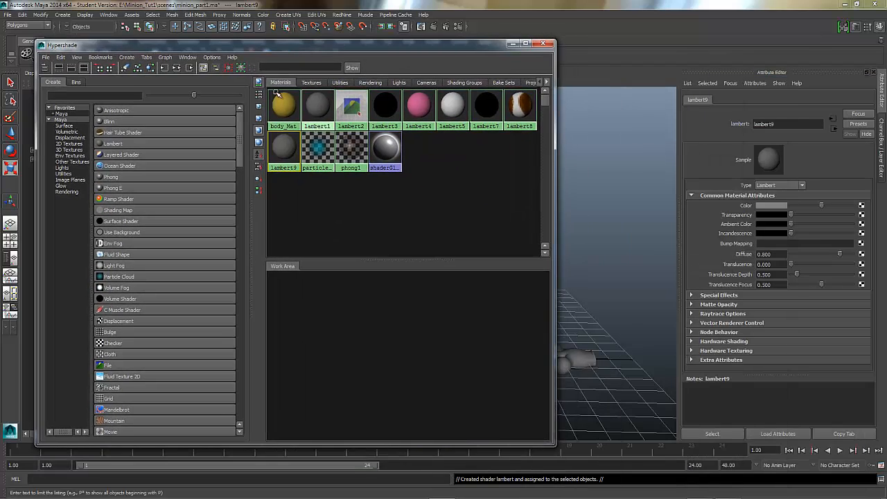
# Set the hand material's color to a very dark brown and close the Hypershade.
pyautogui.click(769, 205)
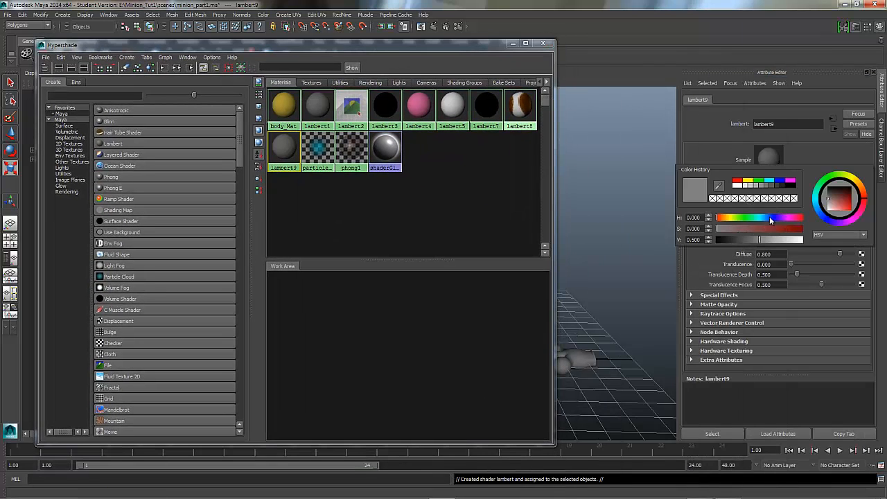
pyautogui.moveTo(760, 239)
pyautogui.mouseDown()
pyautogui.moveTo(732, 234)
pyautogui.moveTo(756, 226)
pyautogui.moveTo(747, 226)
pyautogui.mouseUp()
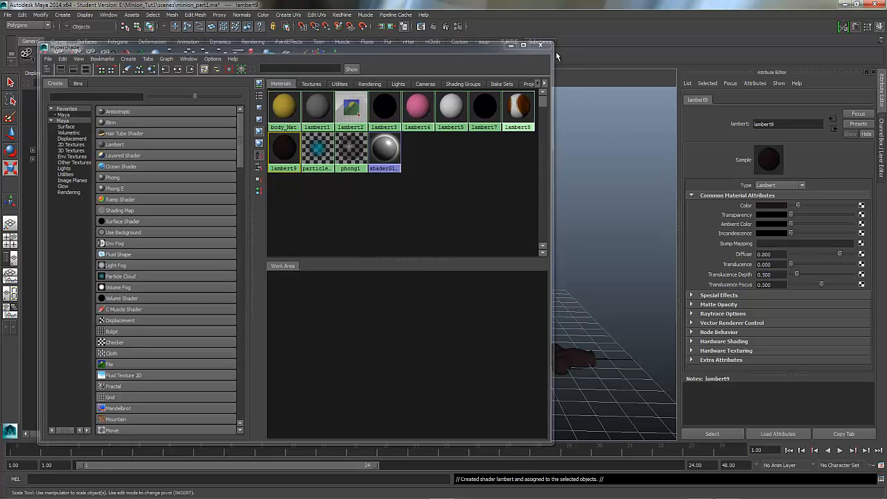
pyautogui.click(543, 43)
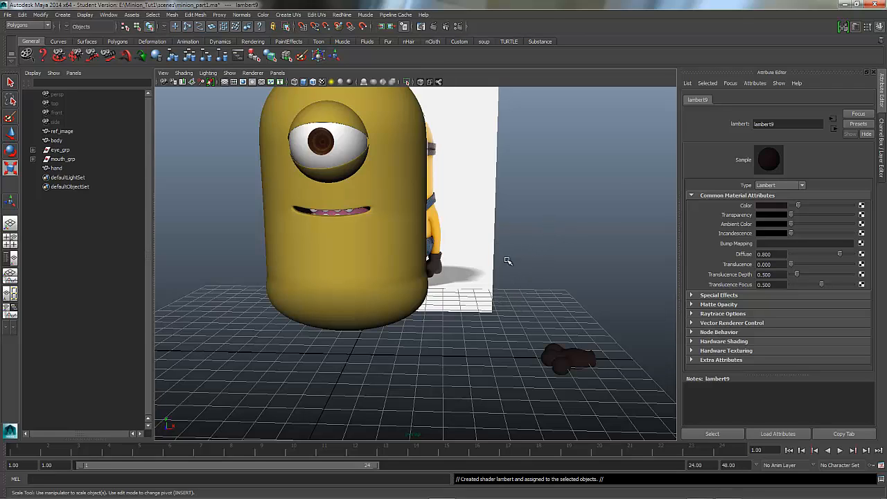
# Select the minion's body and switch the viewport to the front orthographic view.
pyautogui.click(366, 257)
pyautogui.click(420, 214)
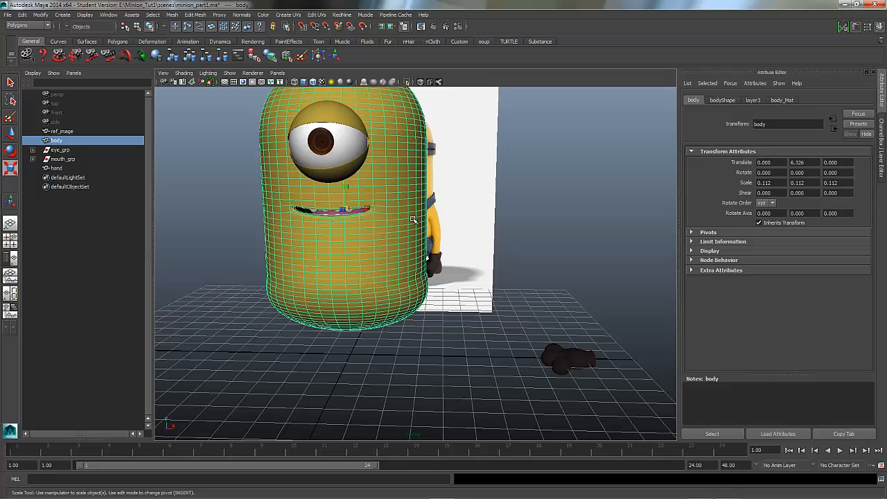
pyautogui.click(572, 352)
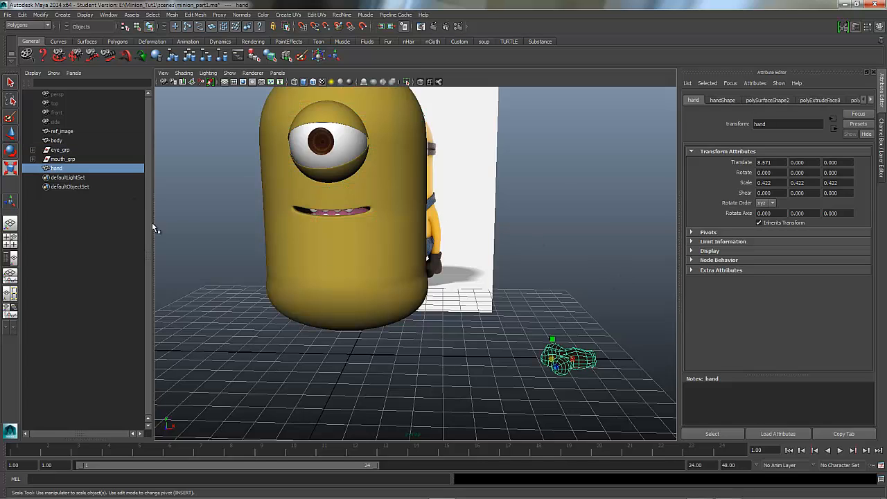
pyautogui.click(351, 255)
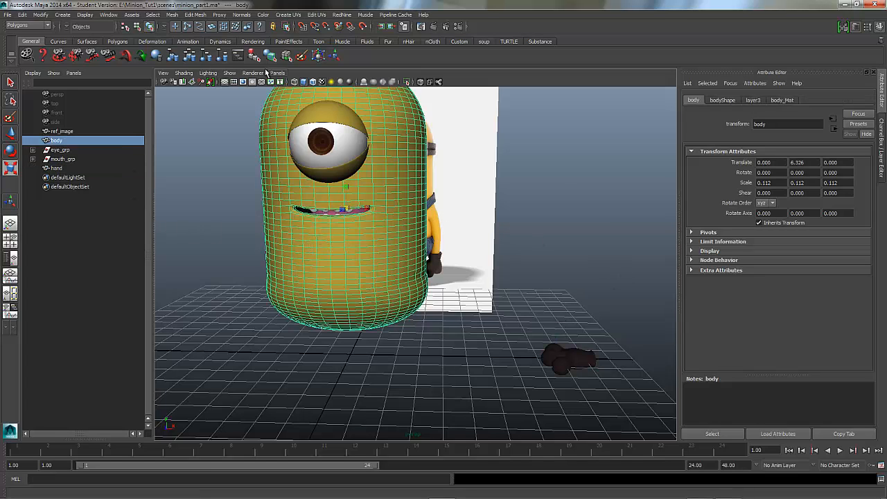
pyautogui.click(286, 73)
pyautogui.moveTo(312, 99)
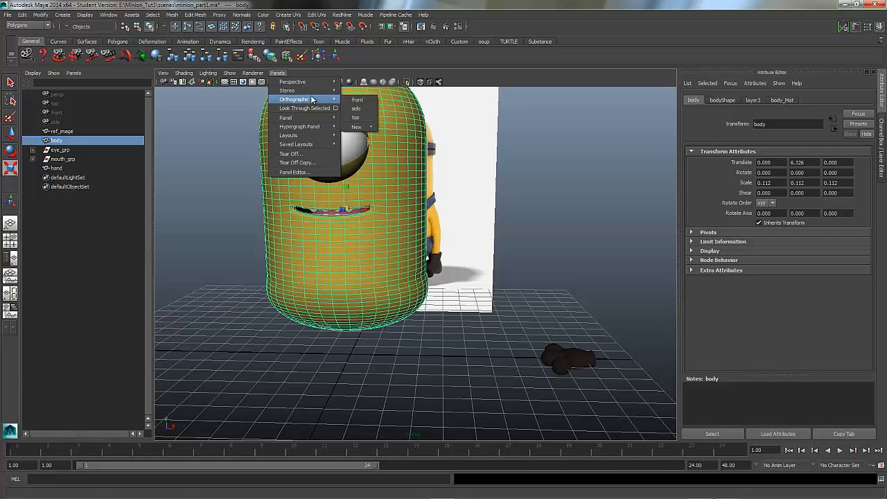
pyautogui.click(358, 100)
pyautogui.moveTo(426, 227)
pyautogui.keyDown('alt'); pyautogui.mouseDown(button='middle')
pyautogui.moveTo(357, 227)
pyautogui.moveTo(372, 279)
pyautogui.mouseUp(button='middle'); pyautogui.keyUp('alt')
# Enable X-Ray shading and frame the reference image's arm beside the body.
pyautogui.click(184, 73)
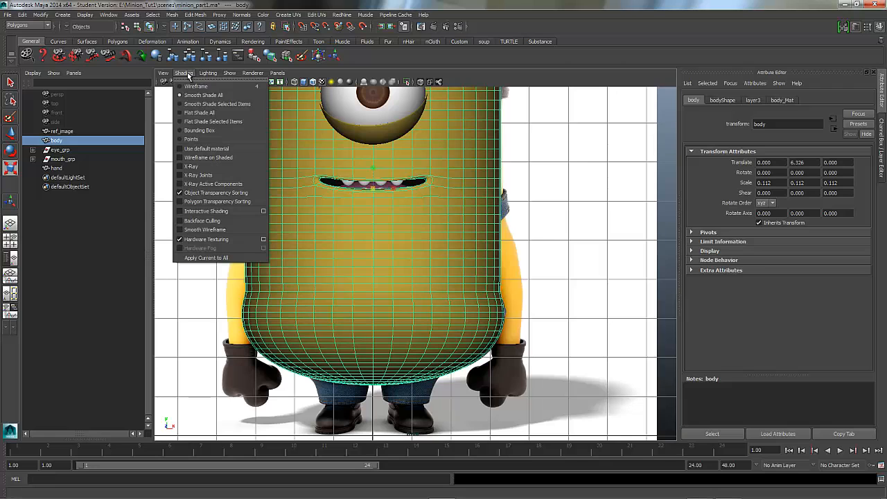
pyautogui.click(218, 168)
pyautogui.keyDown('alt'); pyautogui.moveTo(529, 245); pyautogui.dragTo(535, 306, button='middle'); pyautogui.keyUp('alt')
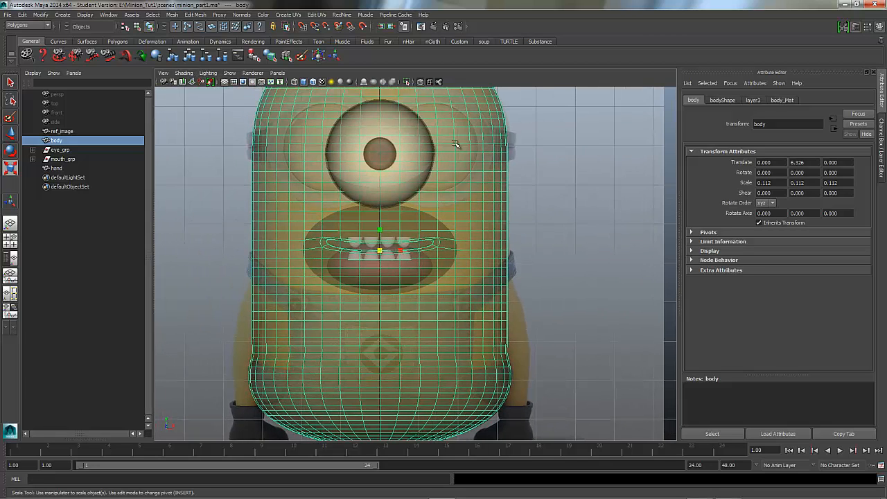
pyautogui.keyDown('alt'); pyautogui.moveTo(459, 257); pyautogui.dragTo(434, 259, button='middle'); pyautogui.keyUp('alt')
pyautogui.keyDown('alt'); pyautogui.moveTo(435, 260); pyautogui.dragTo(639, 218, button='right'); pyautogui.keyUp('alt')
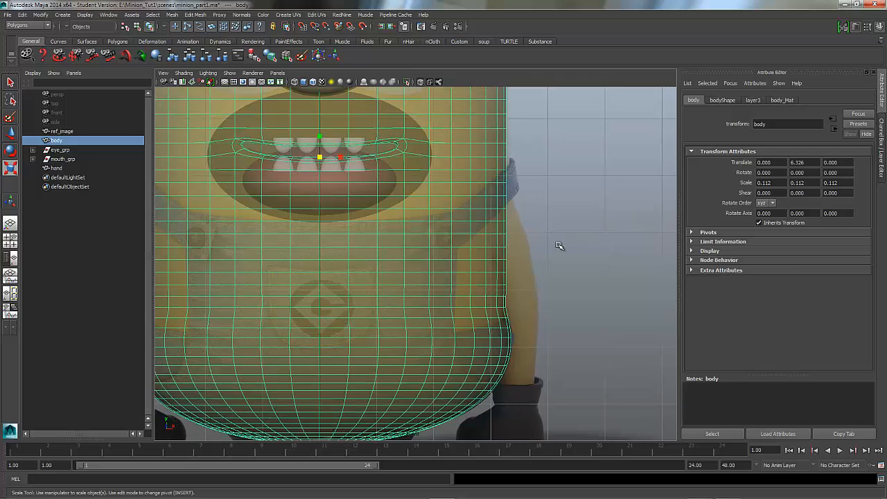
# Turn off the body's smooth preview and select the column of side faces where the reference arm starts, in face mode.
pyautogui.press('1')
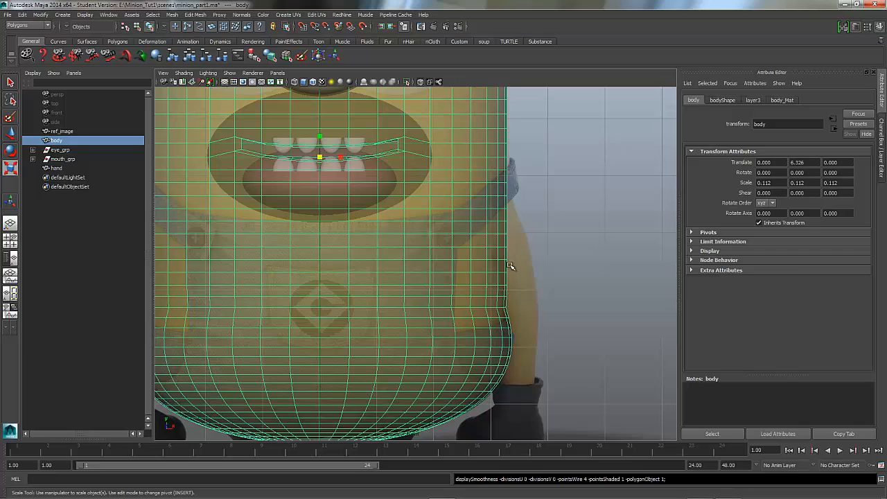
pyautogui.click(508, 214)
pyautogui.moveTo(456, 228); pyautogui.dragTo(459, 248, button='right')
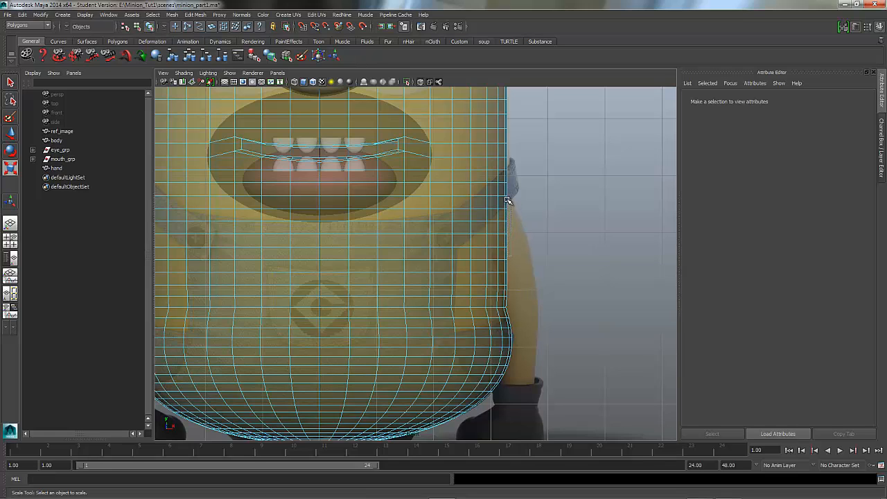
pyautogui.click(504, 223)
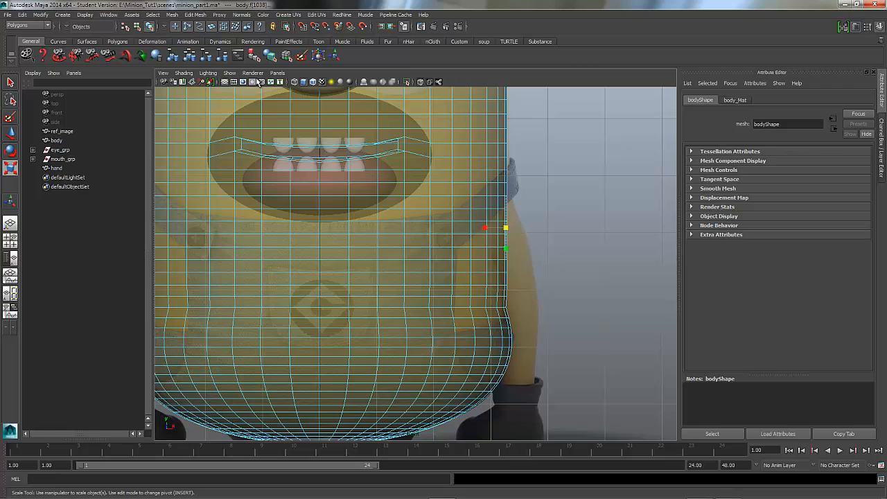
# In the side orthographic view, add the adjacent column of five faces to the arm's face selection.
pyautogui.click(277, 73)
pyautogui.moveTo(289, 101)
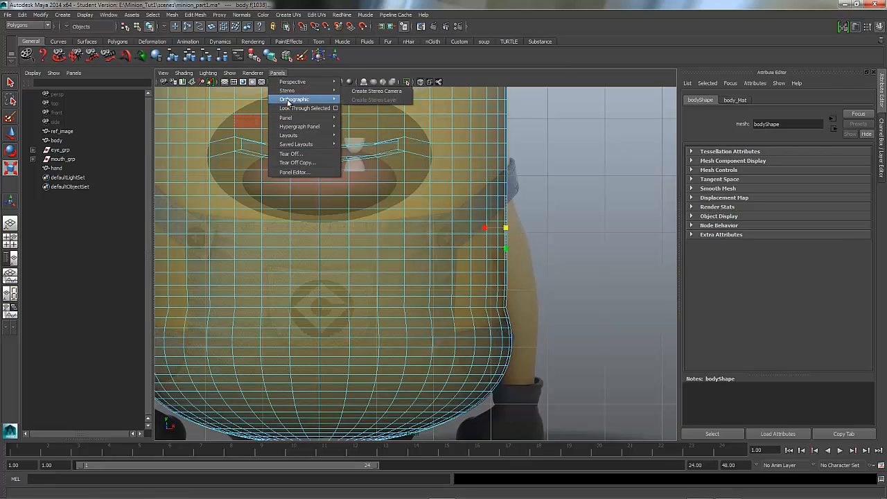
pyautogui.click(364, 109)
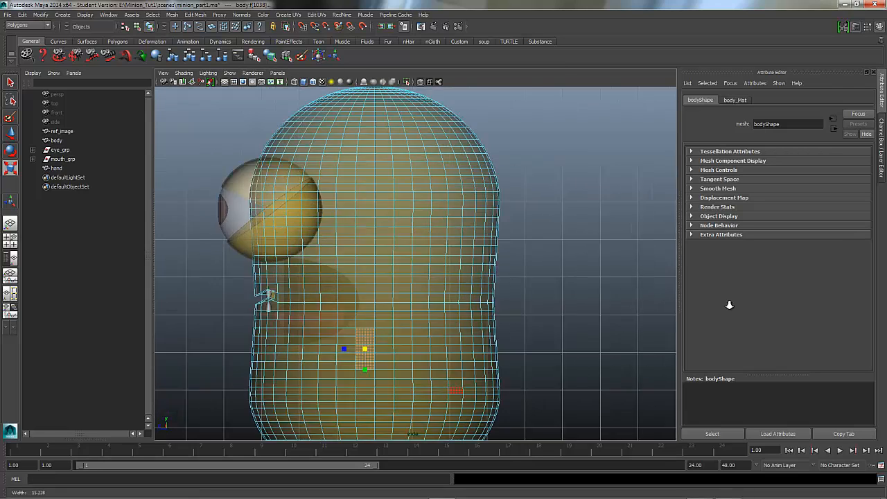
pyautogui.scroll(5, 451, 251)
pyautogui.keyDown('alt'); pyautogui.moveTo(452, 252); pyautogui.dragTo(529, 129, button='middle'); pyautogui.keyUp('alt')
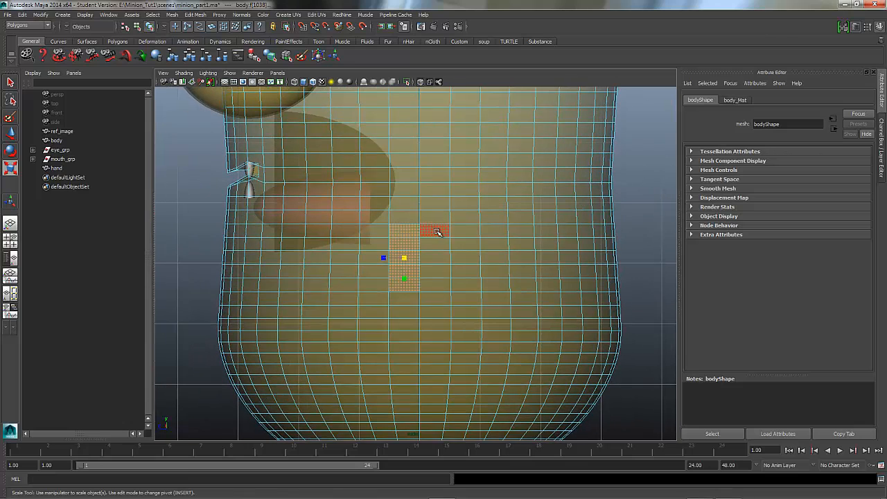
pyautogui.keyDown('shift'); pyautogui.click(438, 231); pyautogui.keyUp('shift')
pyautogui.keyDown('shift'); pyautogui.click(435, 244); pyautogui.keyUp('shift')
pyautogui.keyDown('shift'); pyautogui.click(435, 258); pyautogui.keyUp('shift')
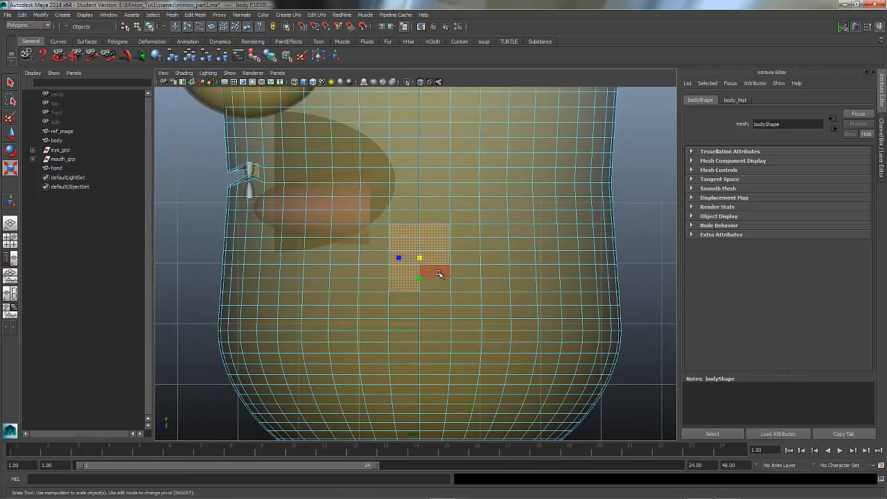
pyautogui.keyDown('shift'); pyautogui.click(438, 271); pyautogui.keyUp('shift')
pyautogui.keyDown('shift'); pyautogui.click(438, 284); pyautogui.keyUp('shift')
pyautogui.scroll(-5, 303, 248)
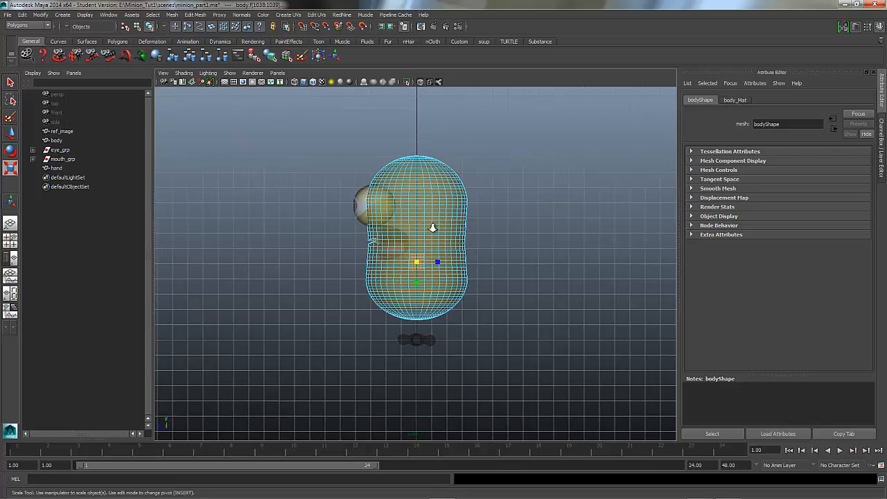
# Delete the selected two-column block of faces on the body's side to open a hole for the arm.
pyautogui.scroll(8, 432, 227)
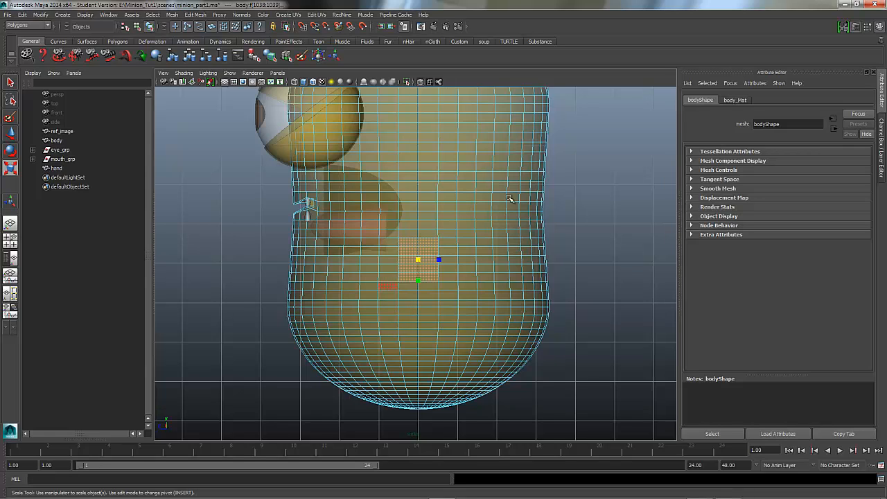
pyautogui.scroll(3, 630, 216)
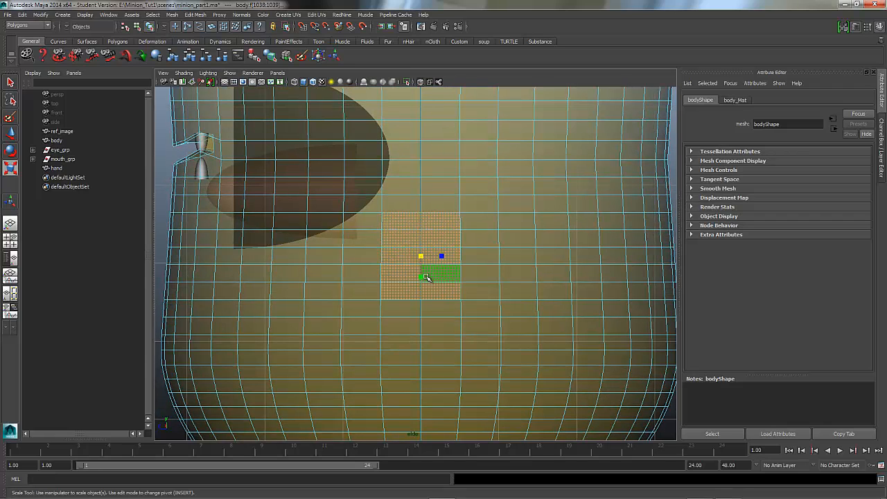
pyautogui.moveTo(407, 227); pyautogui.dragTo(407, 248, button='right')
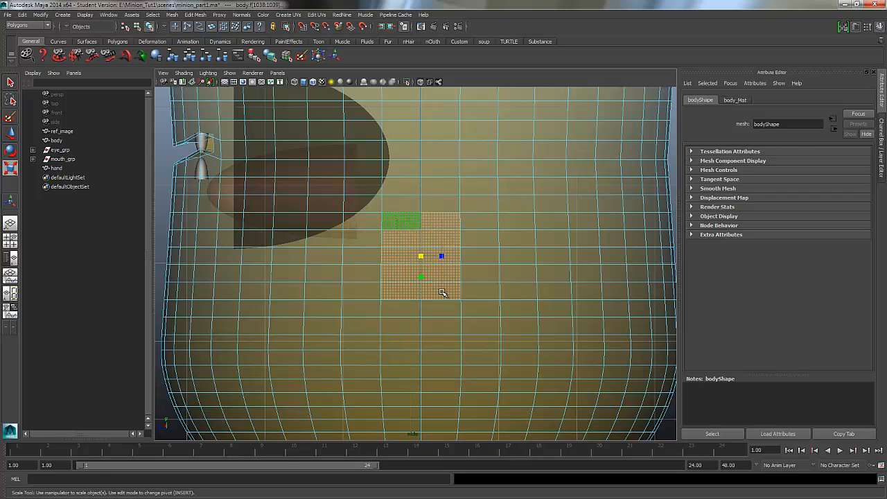
pyautogui.click(12, 84)
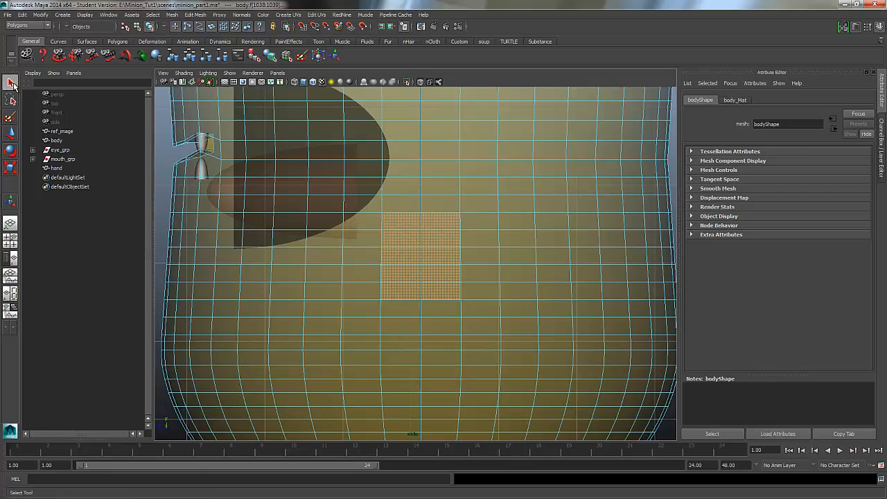
pyautogui.doubleClick(11, 83)
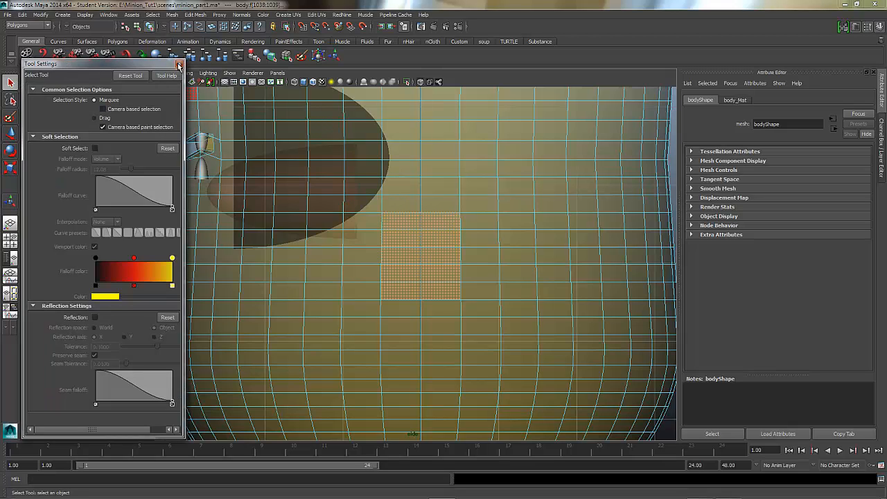
pyautogui.click(179, 64)
pyautogui.moveTo(396, 223); pyautogui.dragTo(392, 243, button='right')
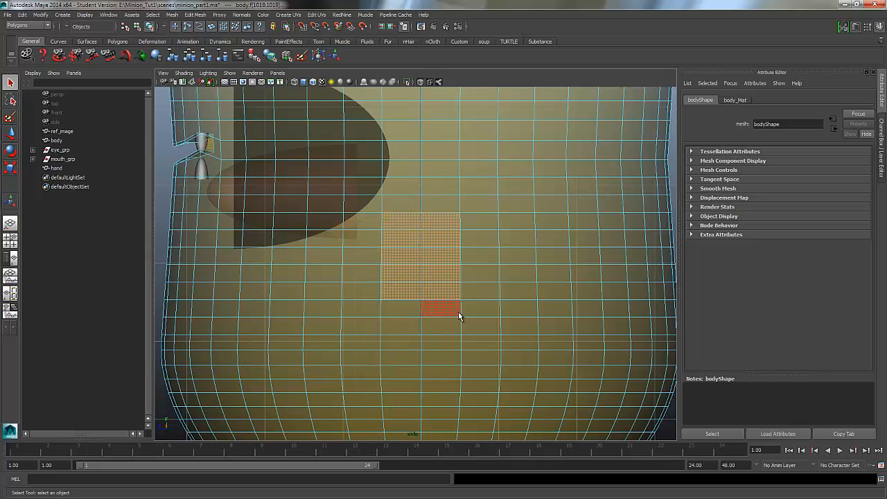
pyautogui.press('Delete')
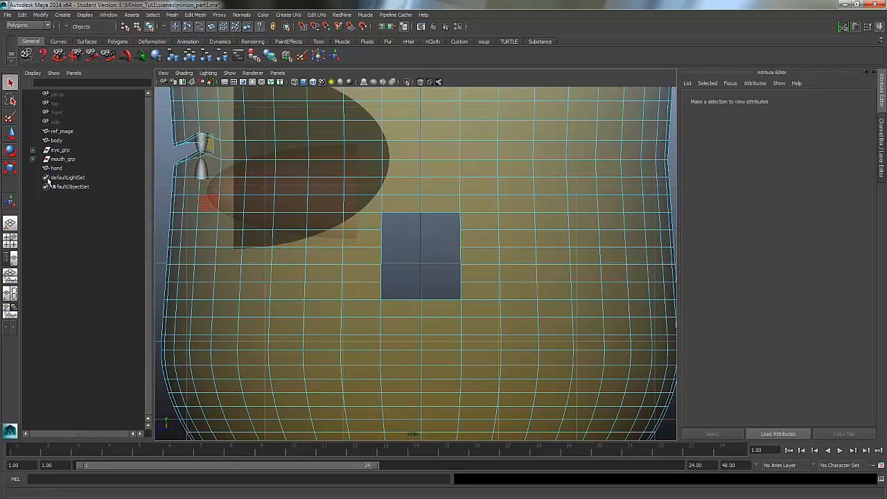
# Select all border edges around the arm hole in edge mode.
pyautogui.keyDown('alt'); pyautogui.click(350, 256); pyautogui.keyUp('alt')
pyautogui.keyDown('alt'); pyautogui.moveTo(422, 239); pyautogui.dragTo(332, 269, button='right'); pyautogui.keyUp('alt')
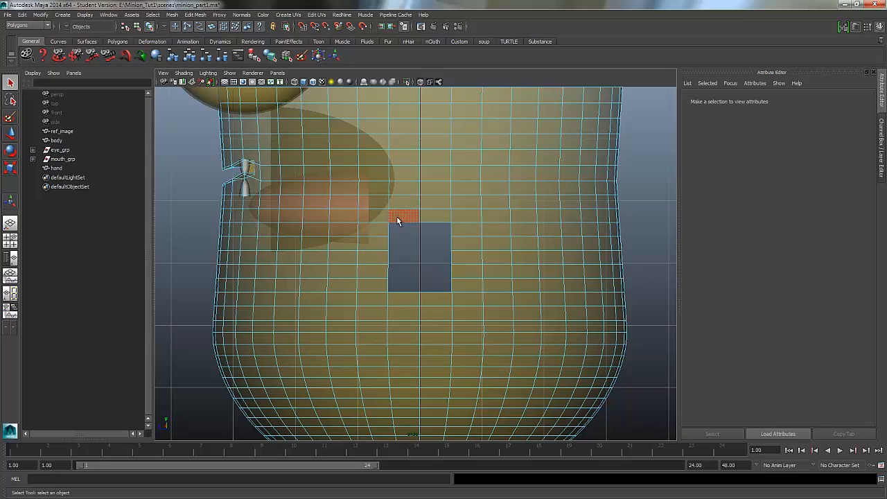
pyautogui.moveTo(403, 217); pyautogui.dragTo(401, 198, button='right')
pyautogui.click(406, 222)
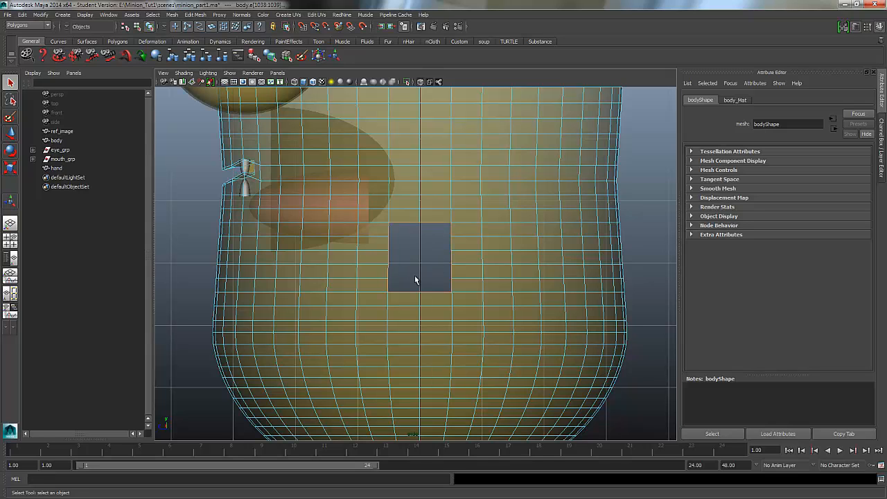
pyautogui.keyDown('alt'); pyautogui.moveTo(415, 280); pyautogui.dragTo(544, 230, button='right'); pyautogui.keyUp('alt')
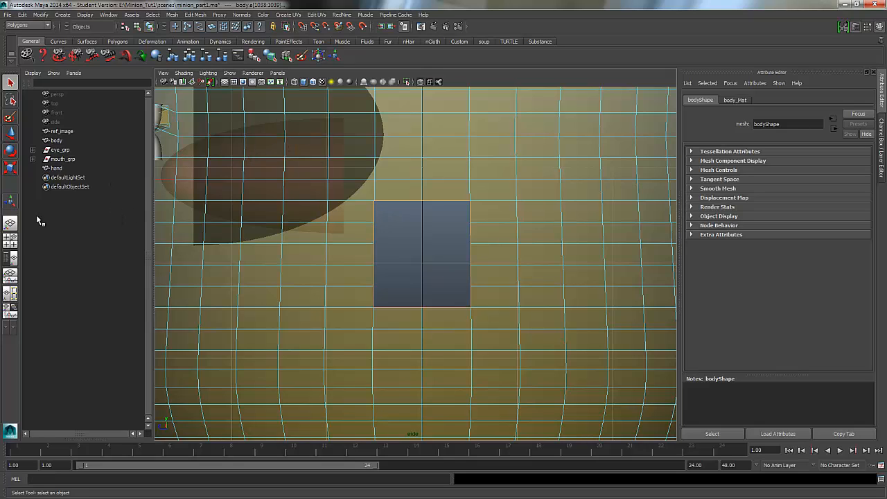
# Switch the viewport to the perspective view, turn off X-Ray shading and frame the arm hole.
pyautogui.click(277, 73)
pyautogui.moveTo(319, 82)
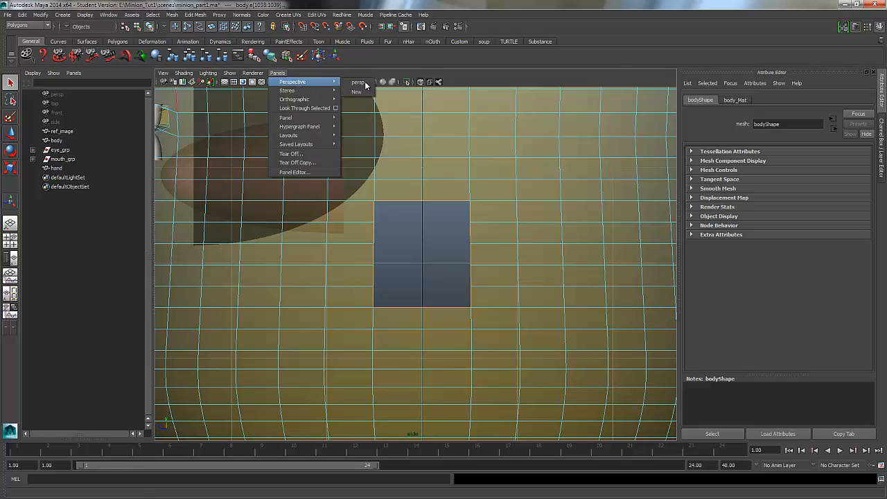
pyautogui.click(358, 82)
pyautogui.keyDown('alt'); pyautogui.moveTo(398, 225); pyautogui.dragTo(362, 220, button='middle'); pyautogui.keyUp('alt')
pyautogui.keyDown('alt'); pyautogui.moveTo(416, 218); pyautogui.dragTo(638, 214, button='right'); pyautogui.keyUp('alt')
pyautogui.keyDown('alt'); pyautogui.moveTo(444, 196); pyautogui.dragTo(496, 236, button='middle'); pyautogui.keyUp('alt')
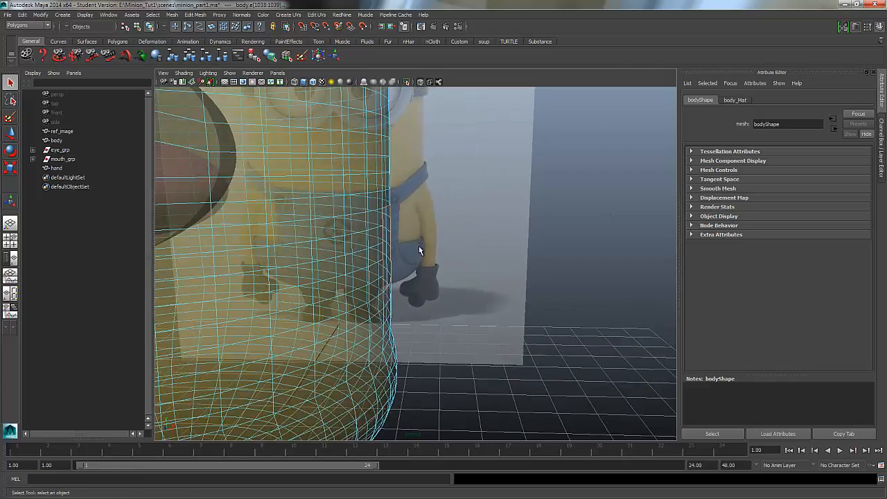
pyautogui.keyDown('alt'); pyautogui.moveTo(420, 251); pyautogui.dragTo(396, 254); pyautogui.keyUp('alt')
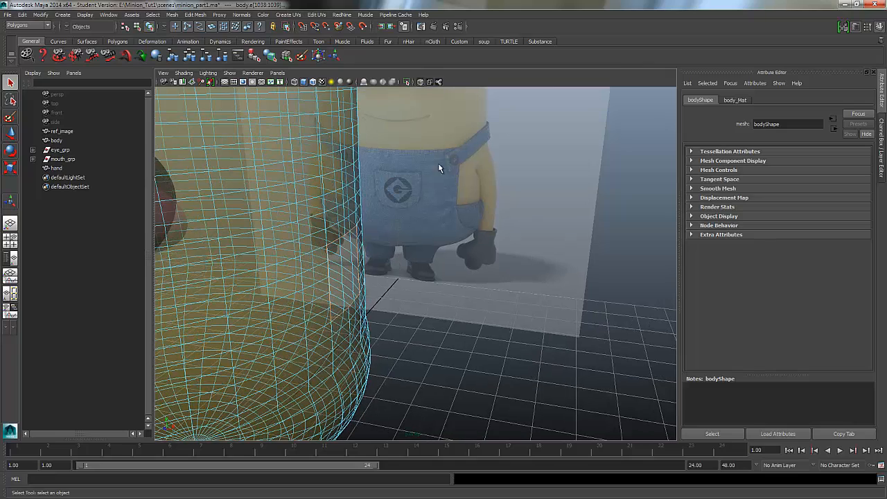
pyautogui.click(208, 73)
pyautogui.click(184, 73)
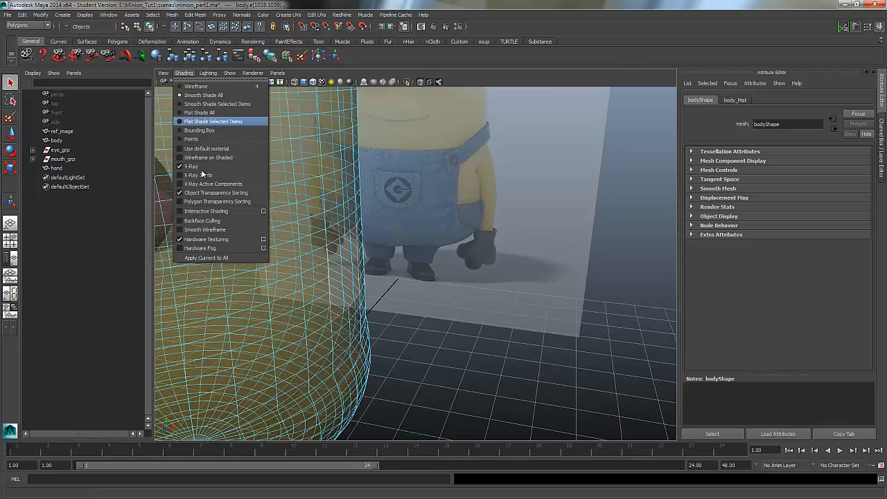
pyautogui.click(202, 168)
pyautogui.keyDown('alt'); pyautogui.moveTo(337, 221); pyautogui.dragTo(355, 220, button='right'); pyautogui.keyUp('alt')
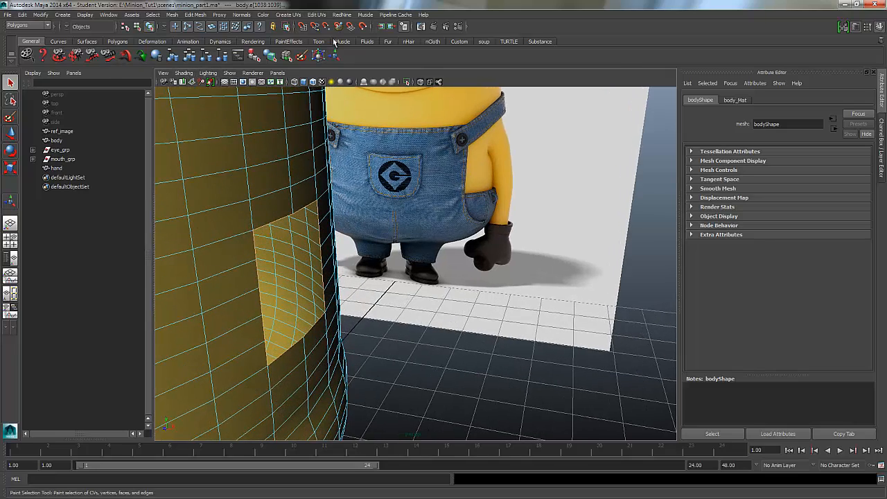
# Extrude the arm hole's border edges outward by about 0.135 along X.
pyautogui.click(195, 14)
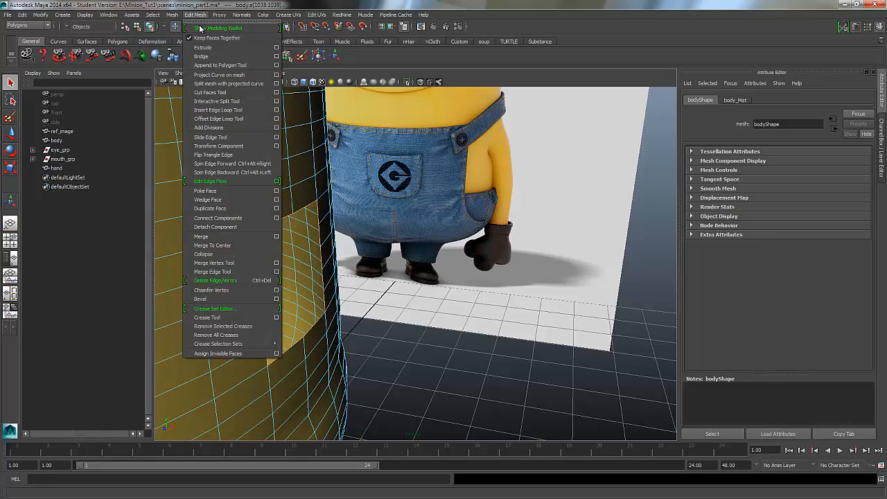
pyautogui.click(202, 46)
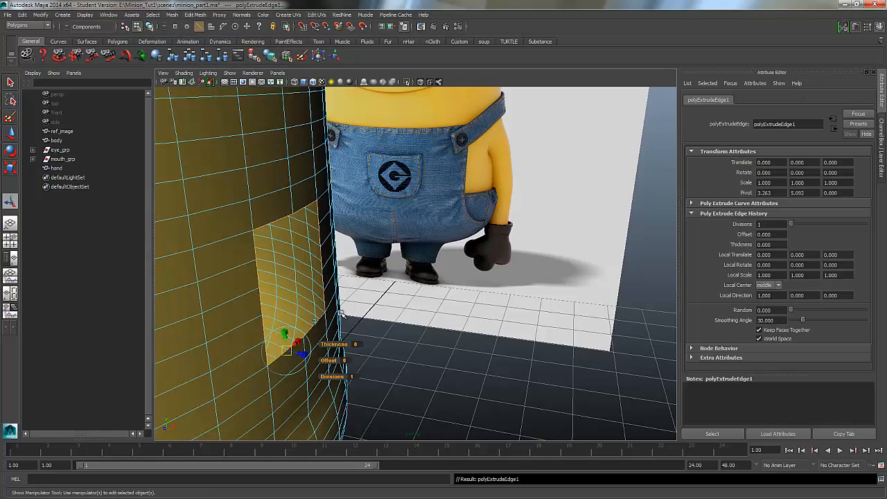
pyautogui.keyDown('alt'); pyautogui.moveTo(313, 305); pyautogui.dragTo(316, 284); pyautogui.keyUp('alt')
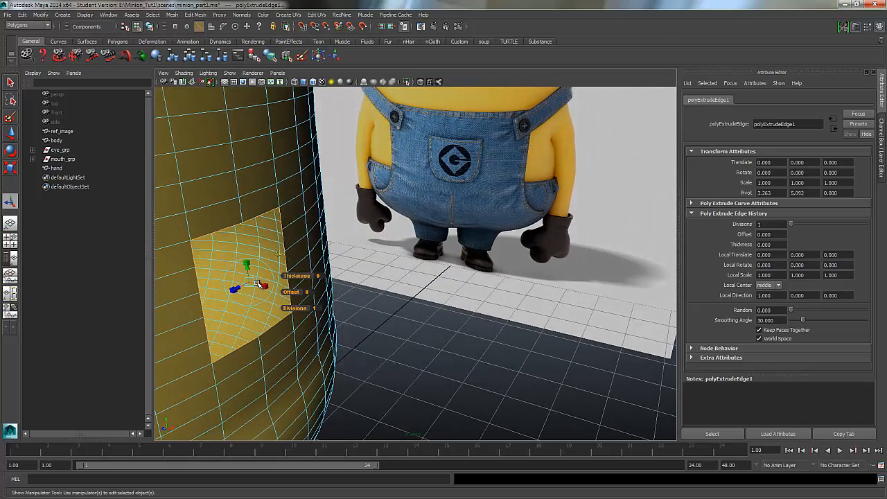
pyautogui.moveTo(258, 284); pyautogui.dragTo(270, 288)
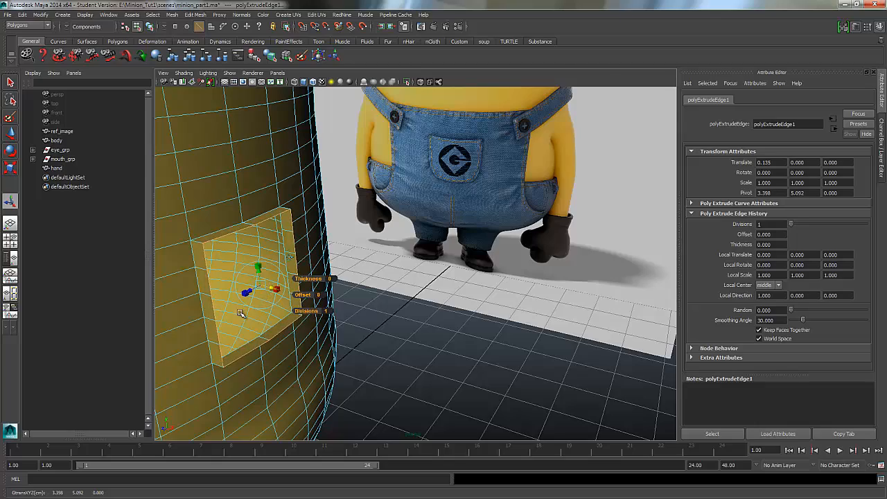
# Scale the extruded border inward to about 0.857 in Y and 0.771 in Z, and deselect it.
pyautogui.moveTo(241, 314)
pyautogui.keyDown('alt'); pyautogui.mouseDown()
pyautogui.moveTo(228, 307)
pyautogui.moveTo(243, 307)
pyautogui.mouseUp(); pyautogui.keyUp('alt')
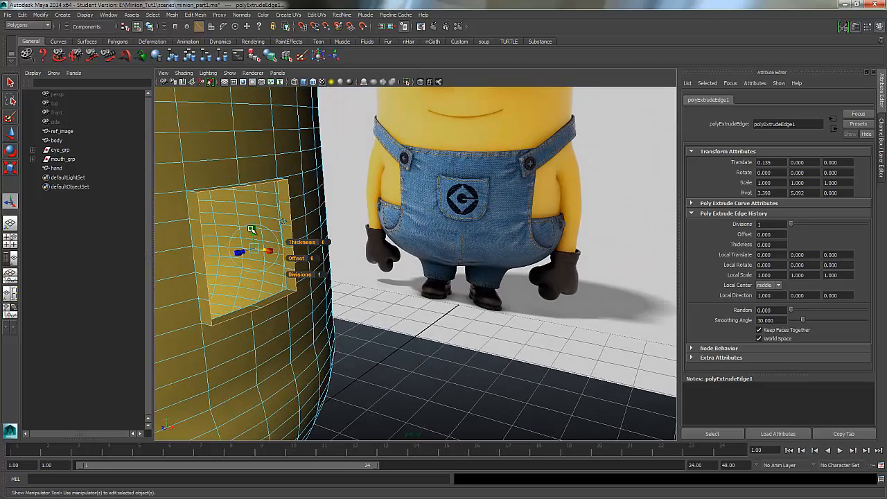
pyautogui.moveTo(252, 227); pyautogui.dragTo(243, 252)
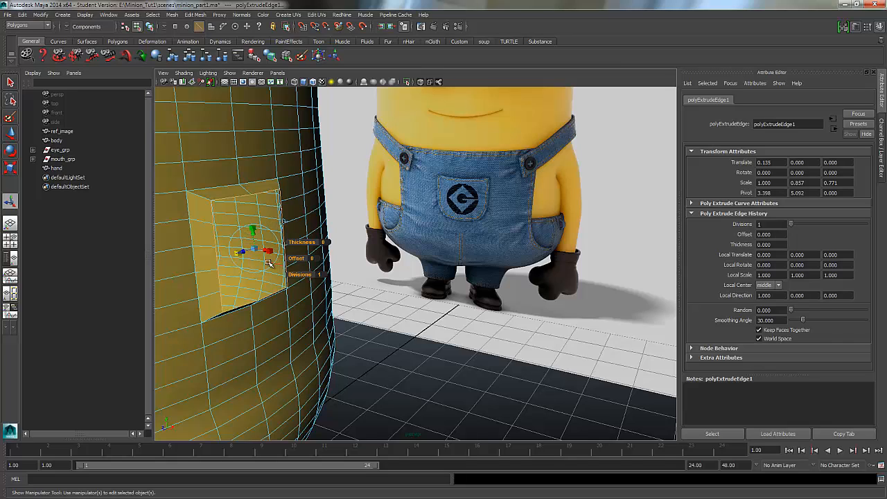
pyautogui.click(391, 355)
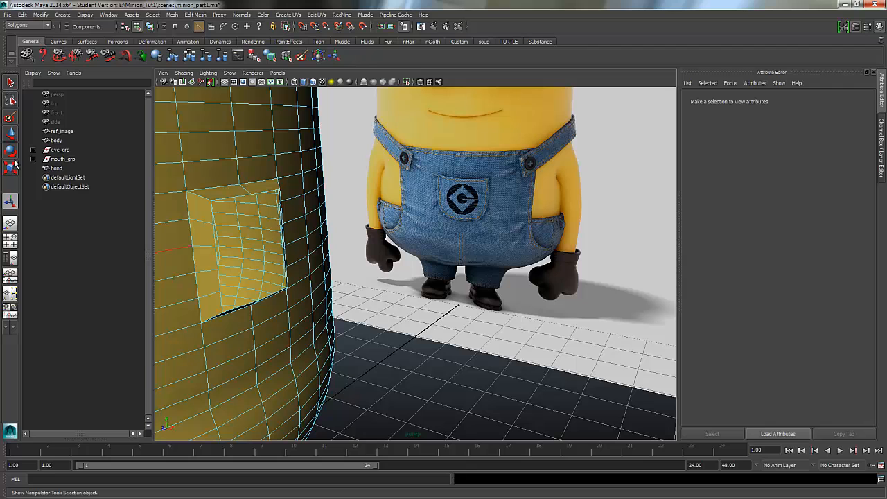
pyautogui.click(11, 84)
# In the side orthographic view, examine the vertices around the arm hole's inner border in vertex mode to count them.
pyautogui.keyDown('alt'); pyautogui.moveTo(361, 267); pyautogui.dragTo(343, 275); pyautogui.keyUp('alt')
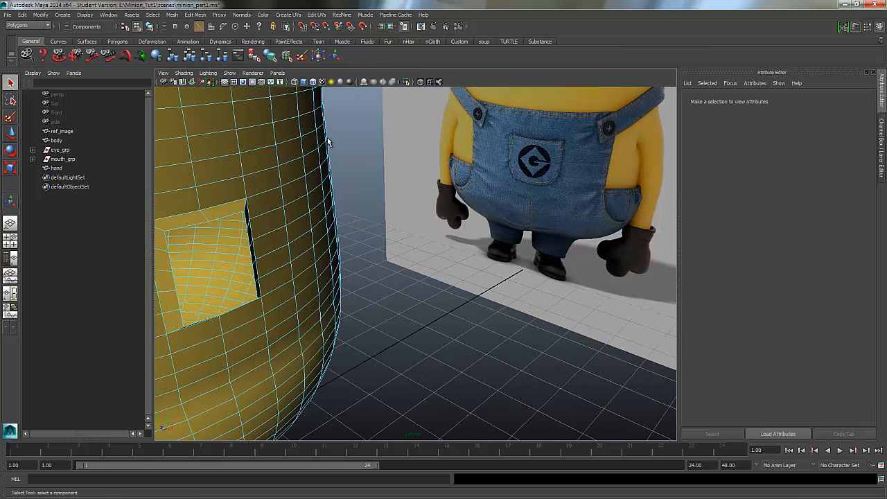
pyautogui.click(278, 73)
pyautogui.moveTo(281, 104)
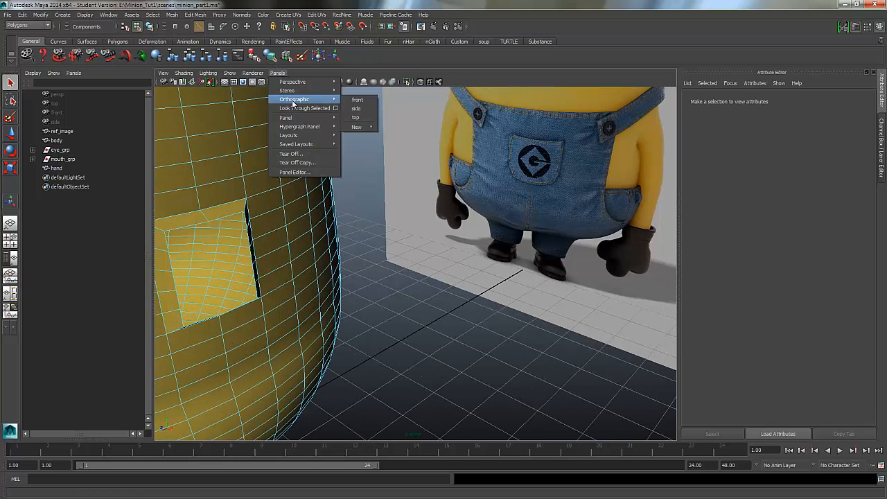
pyautogui.click(355, 109)
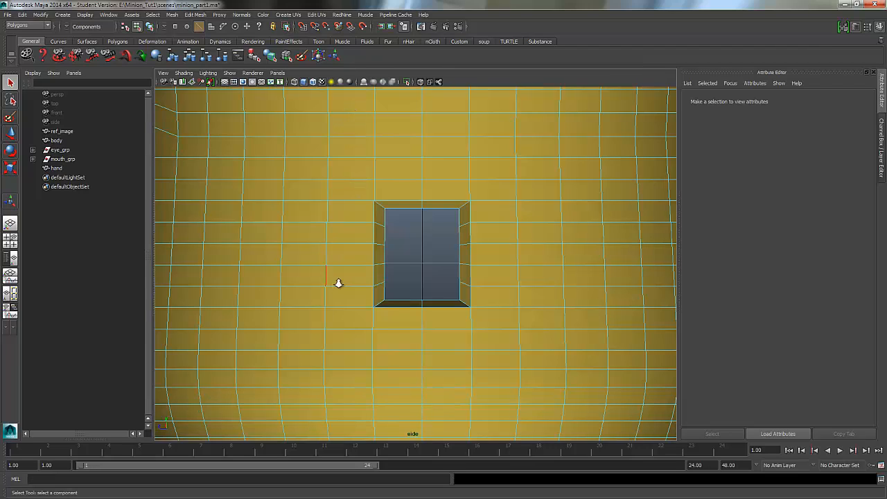
pyautogui.keyDown('alt'); pyautogui.moveTo(338, 283); pyautogui.dragTo(501, 252, button='right'); pyautogui.keyUp('alt')
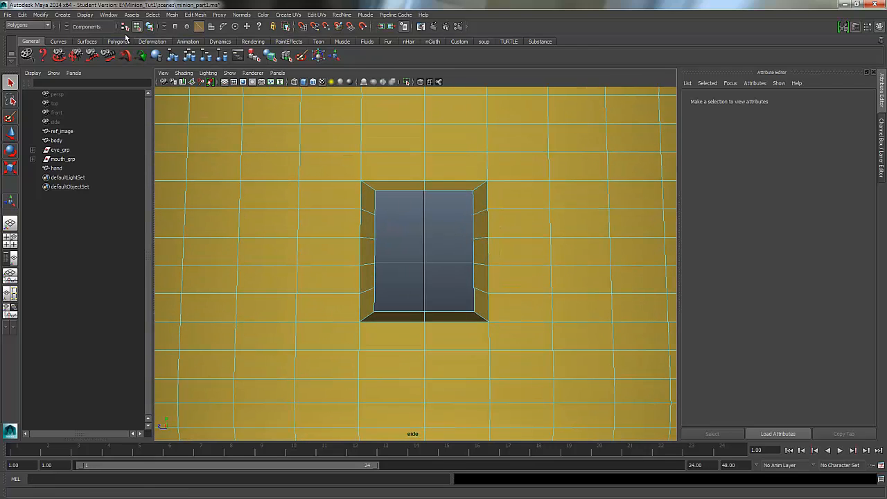
pyautogui.click(63, 14)
pyautogui.click(64, 15)
pyautogui.moveTo(397, 191); pyautogui.dragTo(357, 185, button='right')
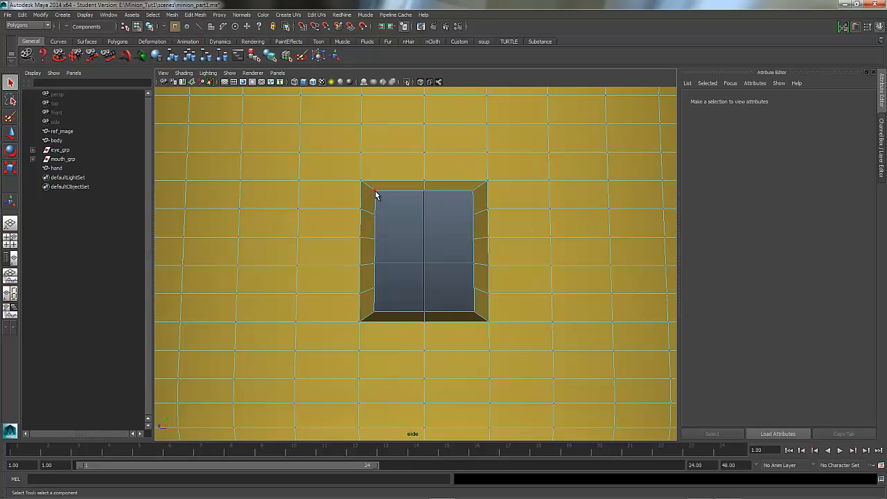
pyautogui.click(428, 195)
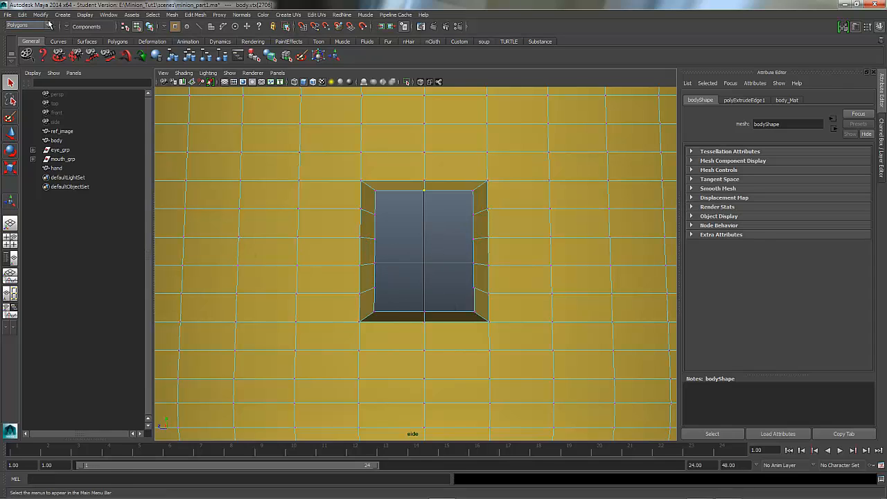
# Create a polygon sphere with radius 1, 14 axis divisions and 14 height divisions.
pyautogui.click(62, 14)
pyautogui.moveTo(74, 39)
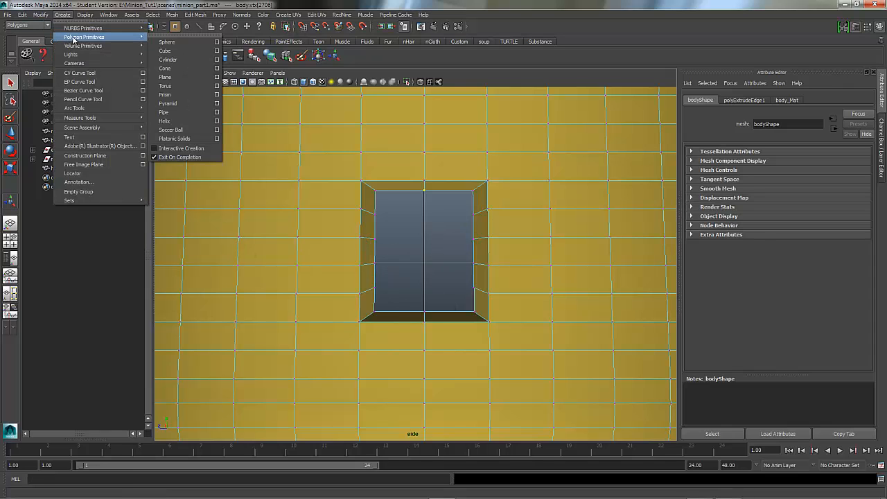
pyautogui.click(216, 43)
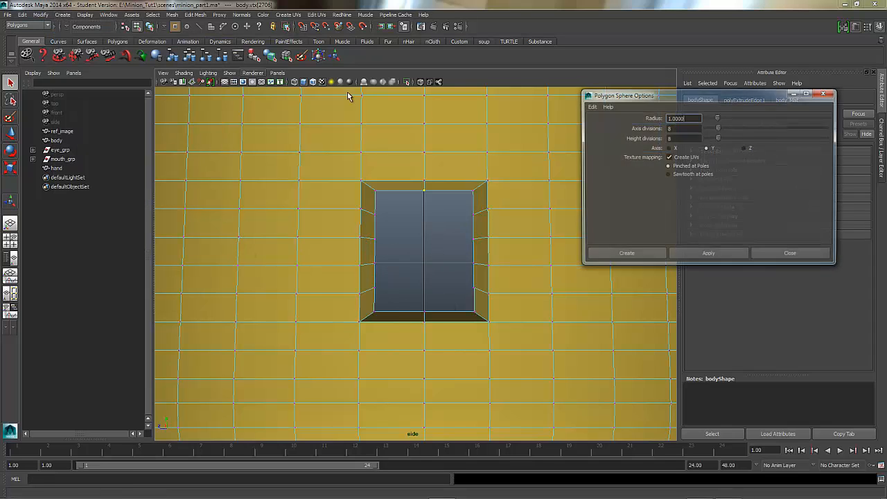
pyautogui.doubleClick(669, 129)
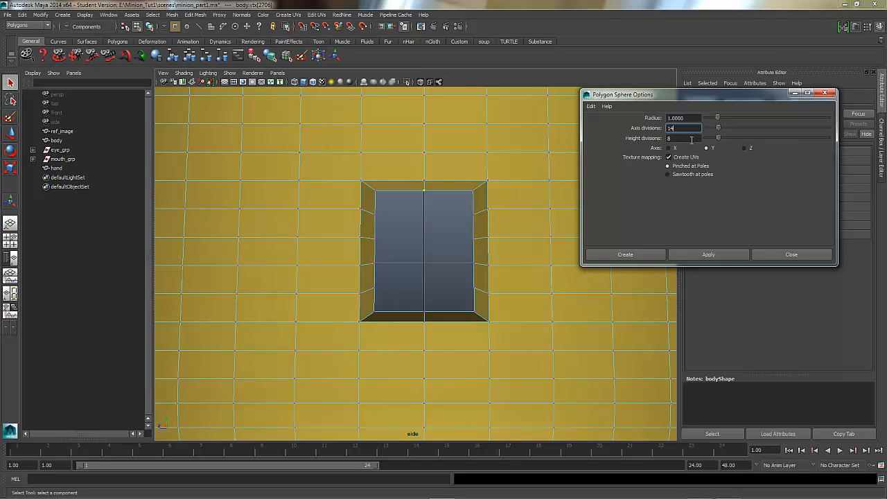
pyautogui.press('Tab')
pyautogui.click(625, 255)
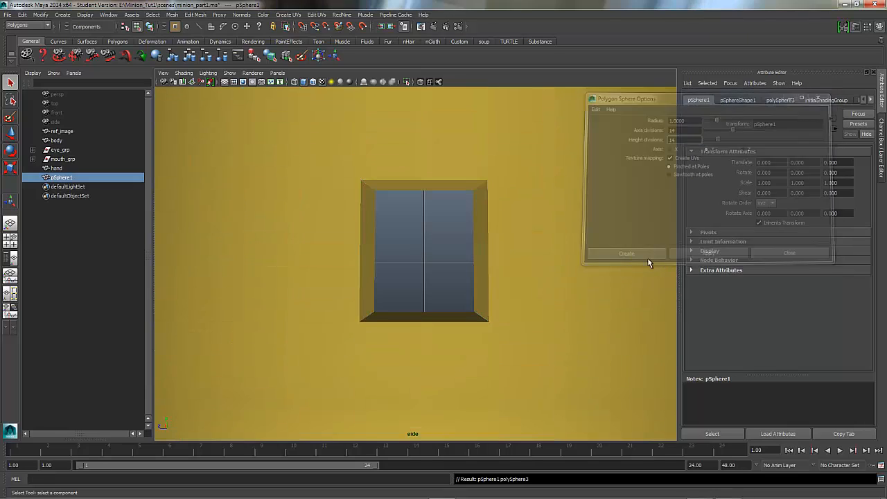
pyautogui.scroll(-5, 402, 238)
pyautogui.scroll(3, 488, 250)
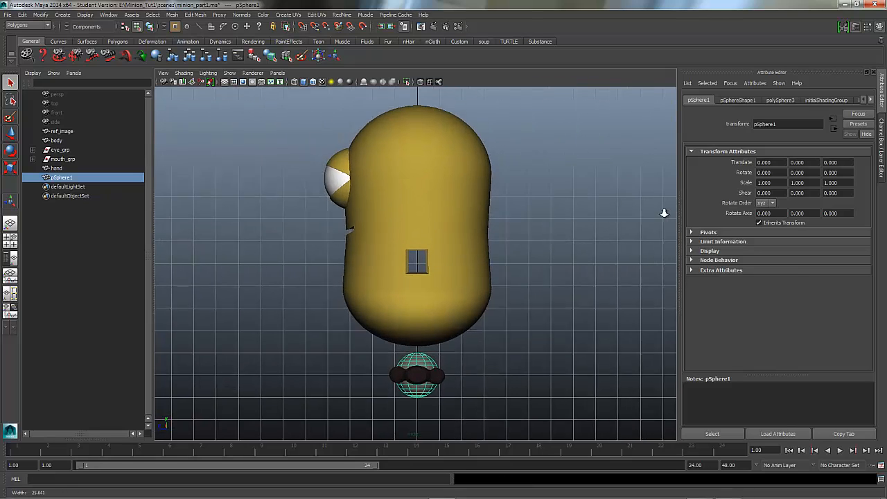
# Rotate the sphere to -90 in Z, keeping its X and Y rotation at 0.
pyautogui.click(882, 141)
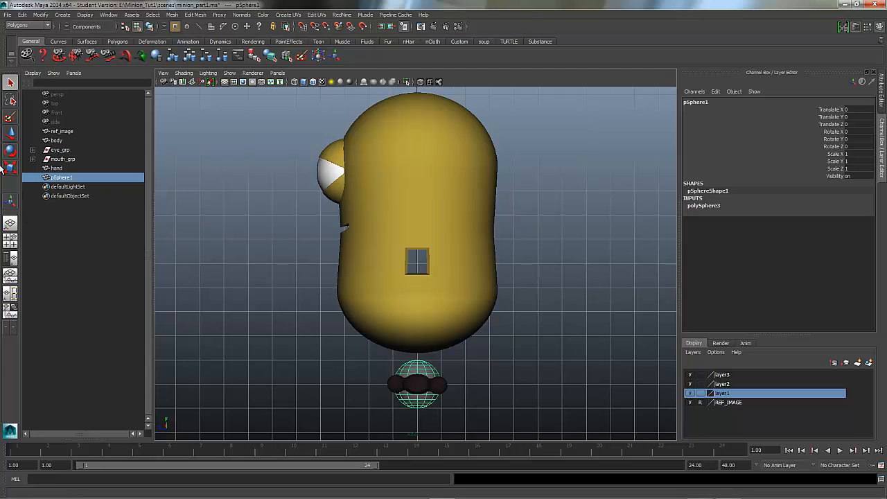
pyautogui.click(11, 151)
pyautogui.moveTo(418, 374); pyautogui.dragTo(416, 392)
pyautogui.click(867, 147)
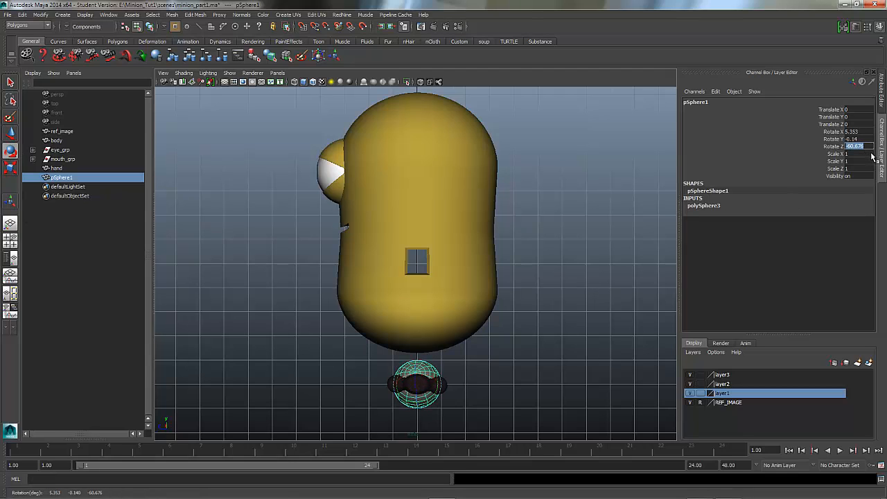
pyautogui.press('BackSpace')
pyautogui.press('Return')
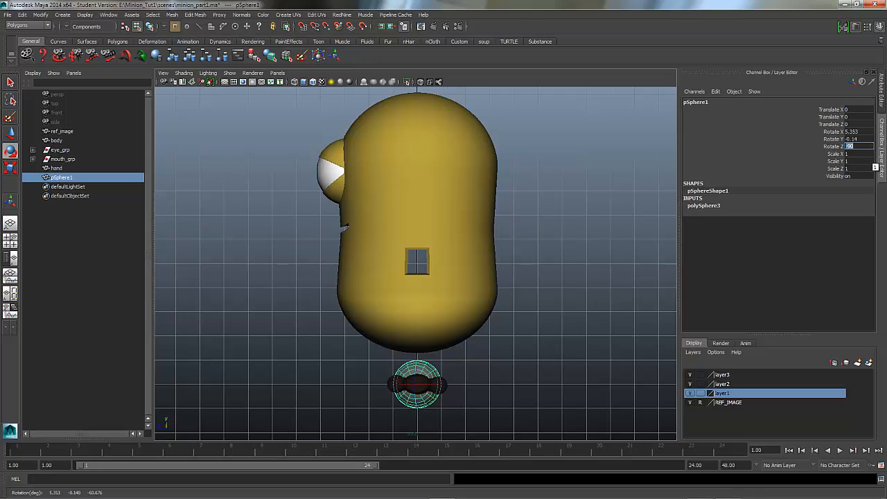
pyautogui.moveTo(854, 139); pyautogui.dragTo(859, 131)
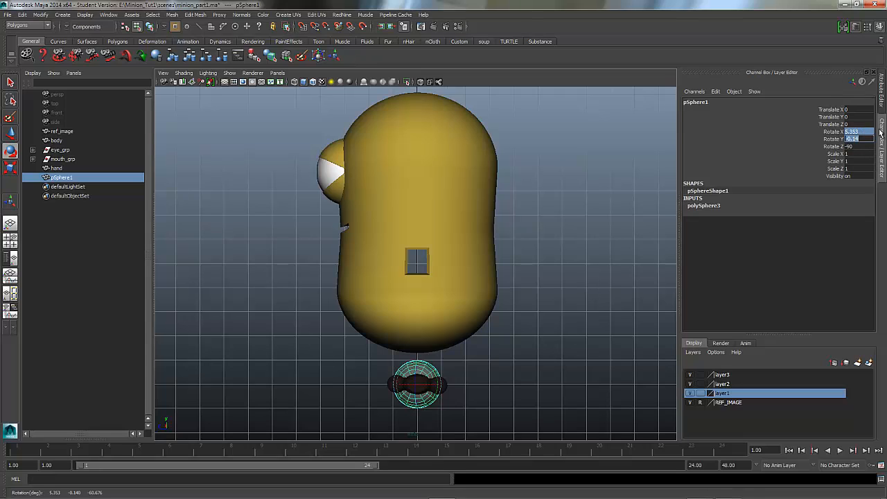
pyautogui.write('0')
pyautogui.press('Return')
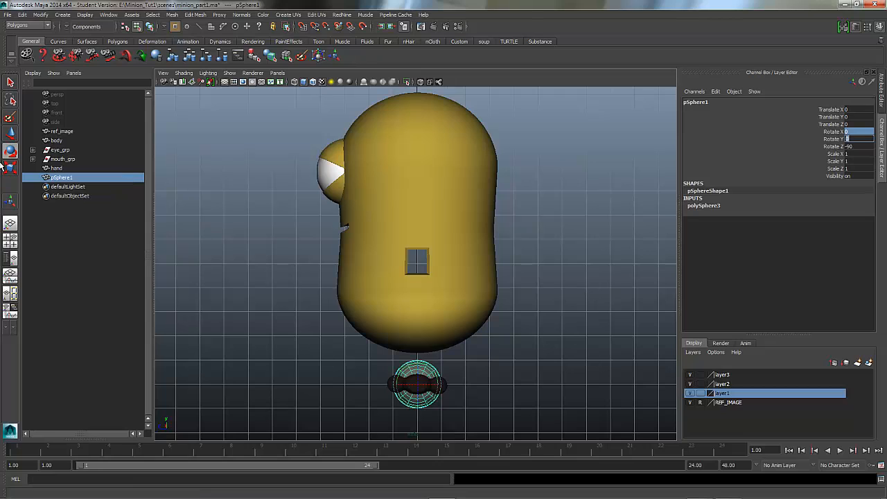
# Raise the sphere to about 4.839 in Y so it sits at the body's arm hole.
pyautogui.click(11, 133)
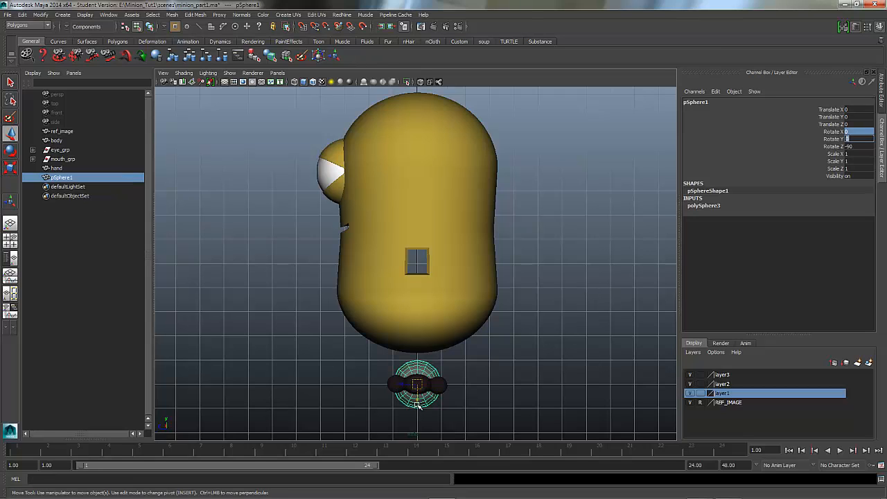
pyautogui.moveTo(417, 404); pyautogui.dragTo(422, 281)
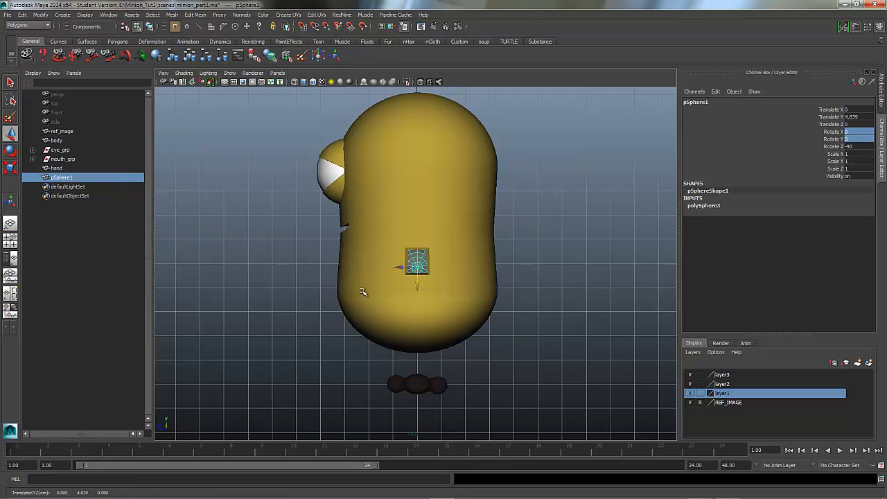
pyautogui.keyDown('alt'); pyautogui.moveTo(362, 293); pyautogui.dragTo(675, 226, button='right'); pyautogui.keyUp('alt')
pyautogui.press('f')
pyautogui.keyDown('alt'); pyautogui.moveTo(495, 237); pyautogui.dragTo(478, 234, button='right'); pyautogui.keyUp('alt')
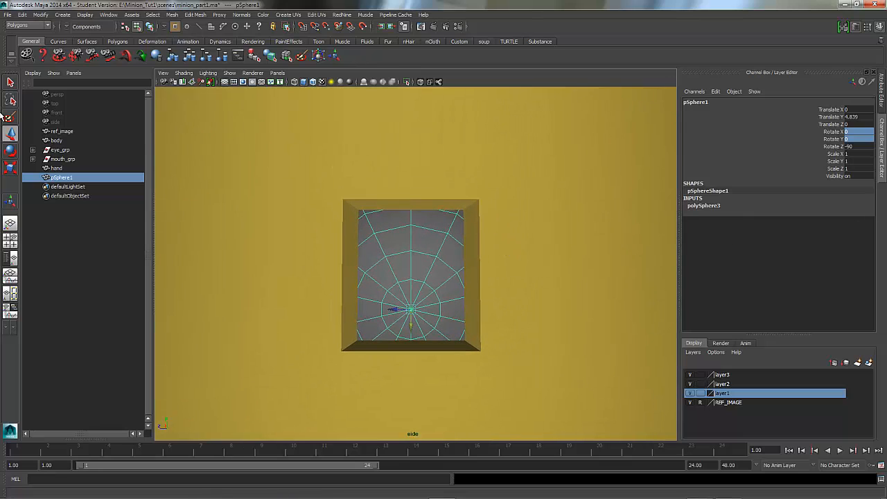
# Center the sphere in the arm hole at about 5.098 in Y, scaled uniformly to about 0.366, with the body in vertex mode.
pyautogui.press('r')
pyautogui.moveTo(411, 310); pyautogui.dragTo(380, 338)
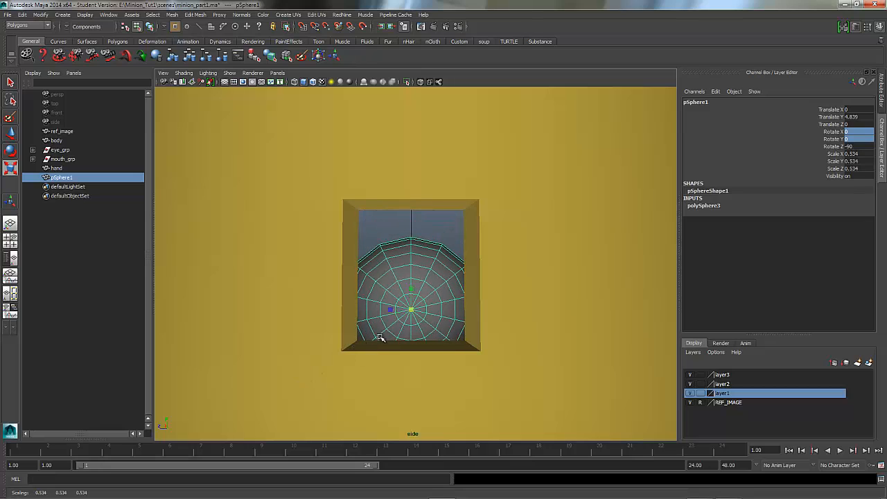
pyautogui.moveTo(412, 309); pyautogui.dragTo(412, 290)
pyautogui.click(11, 134)
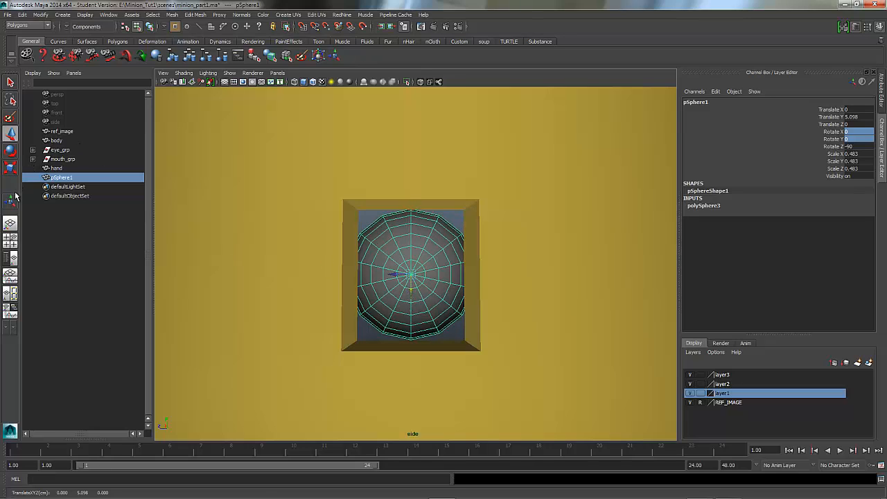
pyautogui.click(10, 168)
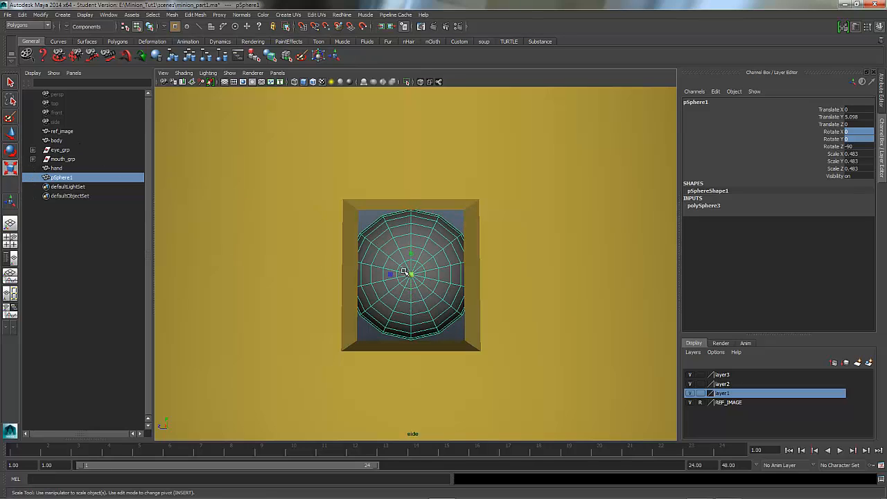
pyautogui.moveTo(404, 272); pyautogui.dragTo(375, 296)
pyautogui.moveTo(512, 255); pyautogui.dragTo(491, 256, button='right')
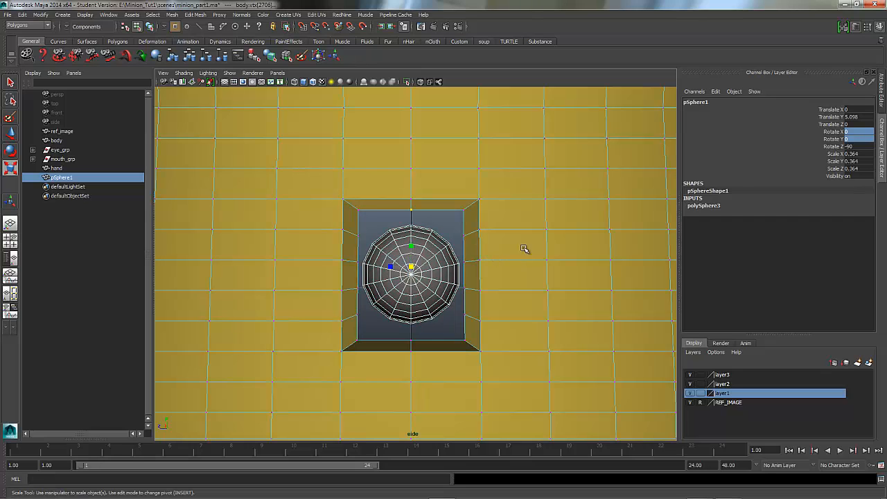
pyautogui.scroll(5, 555, 277)
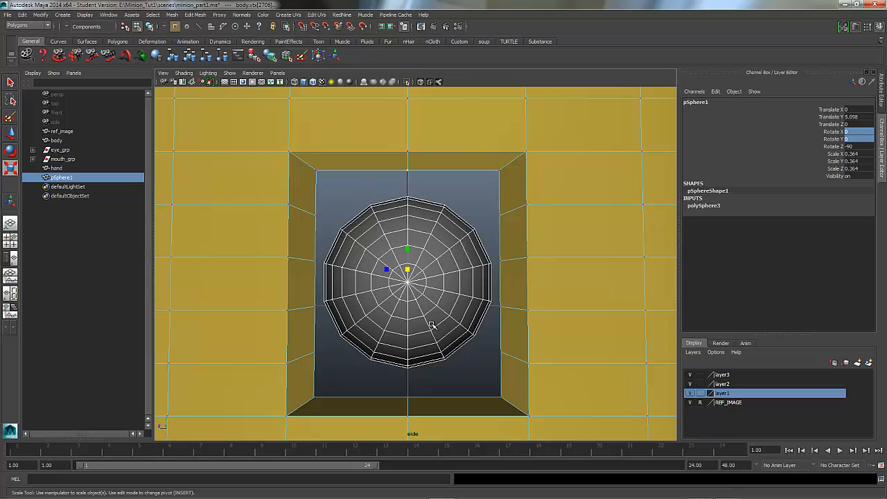
pyautogui.moveTo(407, 271); pyautogui.dragTo(437, 258)
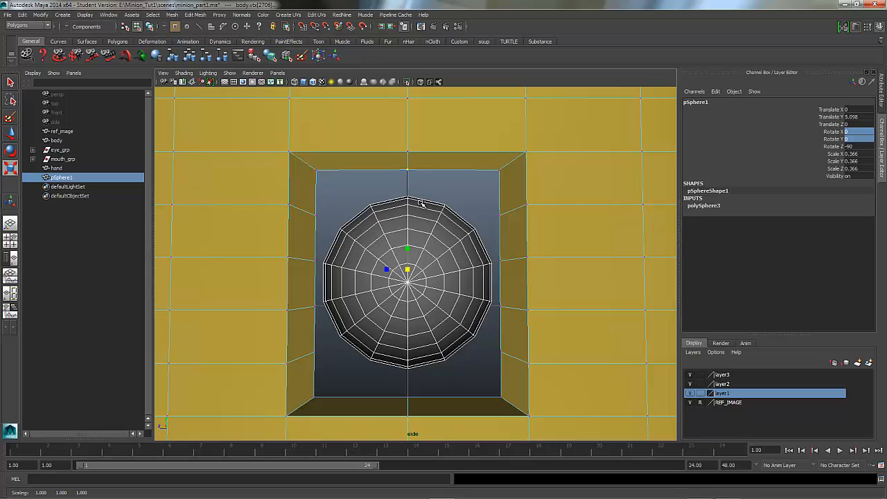
# Move the inner hole border's top-middle vertex and the vertices down its right side onto the sphere's outline.
pyautogui.click(11, 133)
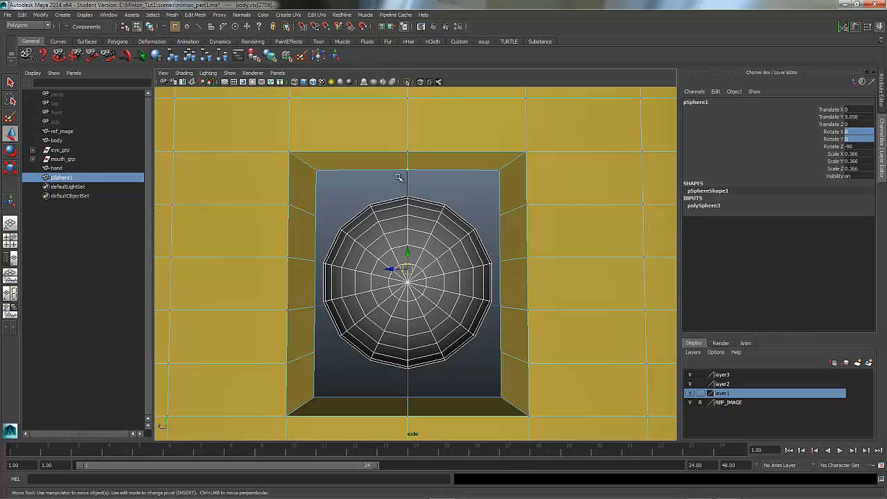
pyautogui.click(404, 170)
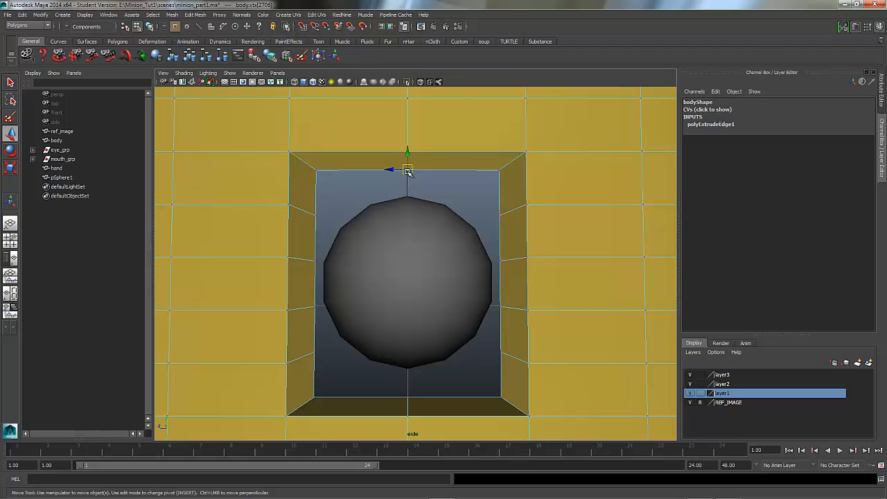
pyautogui.moveTo(407, 170); pyautogui.dragTo(409, 195)
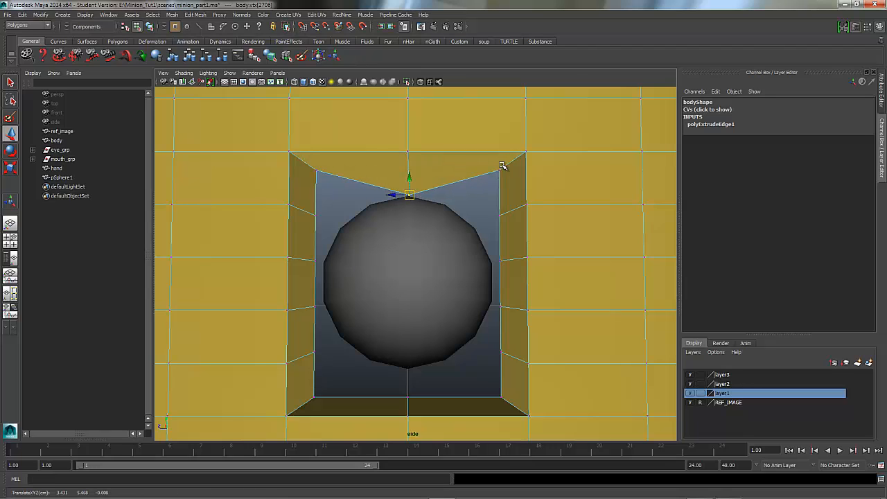
pyautogui.moveTo(508, 176); pyautogui.dragTo(509, 177)
pyautogui.moveTo(499, 171); pyautogui.dragTo(476, 226)
pyautogui.moveTo(492, 256); pyautogui.dragTo(510, 269)
pyautogui.moveTo(496, 260); pyautogui.dragTo(491, 303)
pyautogui.click(498, 307)
pyautogui.moveTo(492, 347)
pyautogui.mouseDown()
pyautogui.moveTo(507, 365)
pyautogui.moveTo(478, 337)
pyautogui.moveTo(474, 348)
pyautogui.mouseUp()
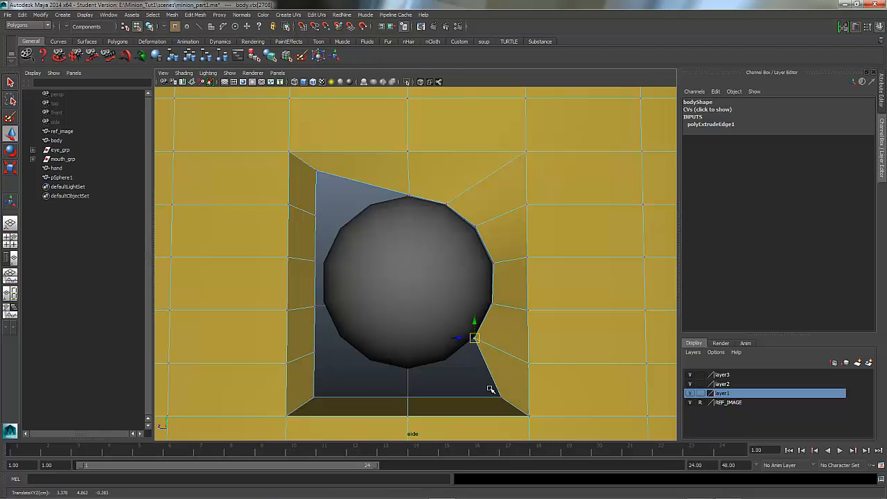
# Move the three bottom vertices of the inner hole border onto the sphere's lower outline.
pyautogui.moveTo(491, 390); pyautogui.dragTo(447, 362)
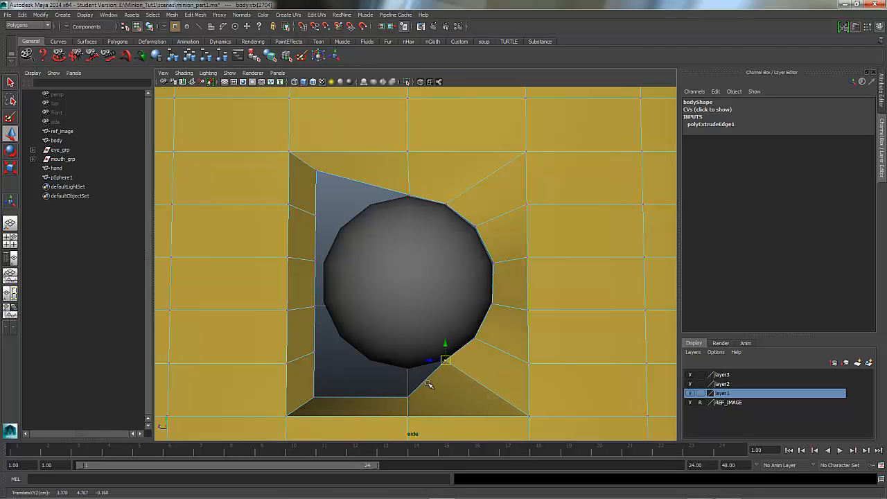
pyautogui.moveTo(401, 390); pyautogui.dragTo(406, 368)
pyautogui.click(310, 397)
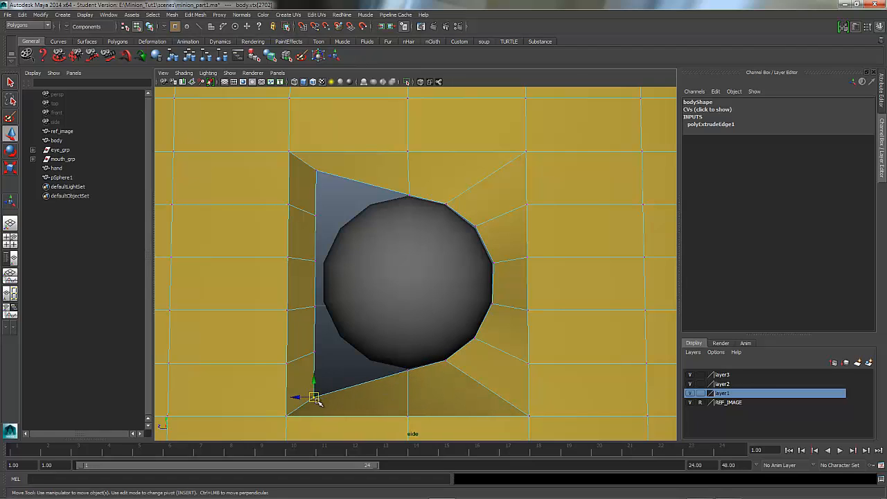
pyautogui.moveTo(314, 396); pyautogui.dragTo(366, 363)
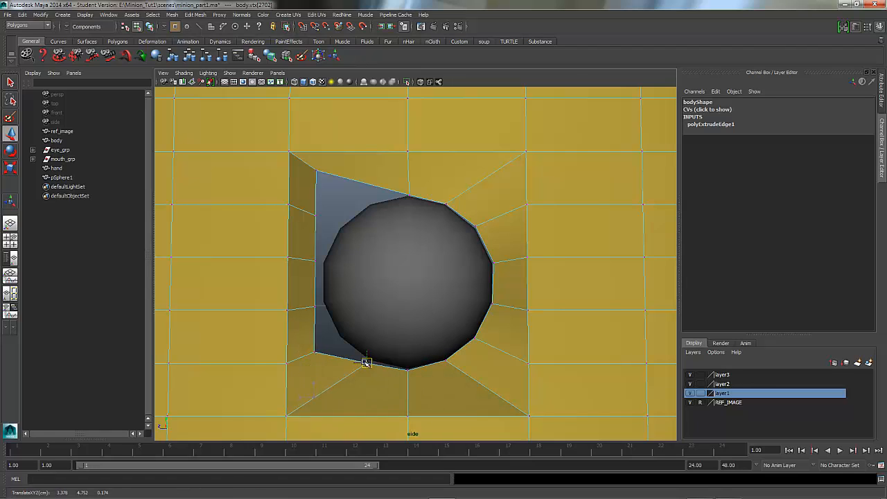
# Move the left-side vertices of the inner hole border, up to the upper-left corner, onto the sphere's outline.
pyautogui.click(312, 353)
pyautogui.moveTo(314, 352); pyautogui.dragTo(336, 333)
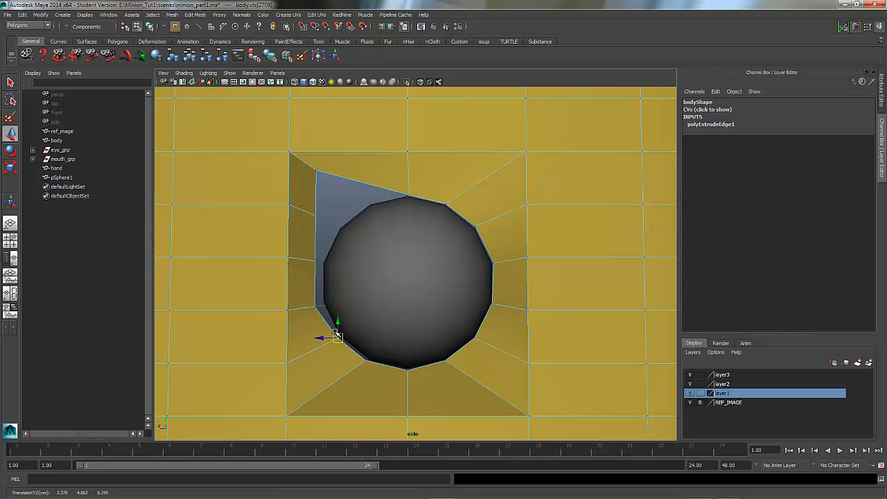
pyautogui.click(311, 302)
pyautogui.moveTo(313, 302); pyautogui.dragTo(318, 302)
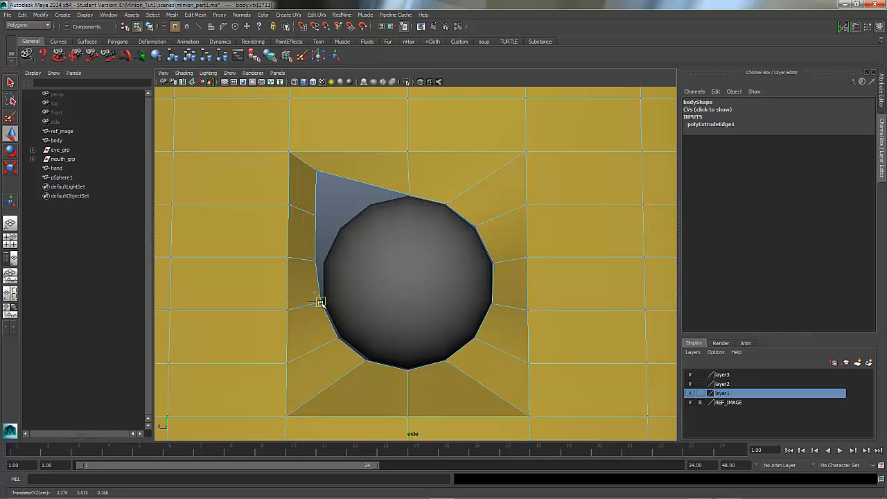
pyautogui.click(313, 258)
pyautogui.moveTo(313, 258); pyautogui.dragTo(339, 229)
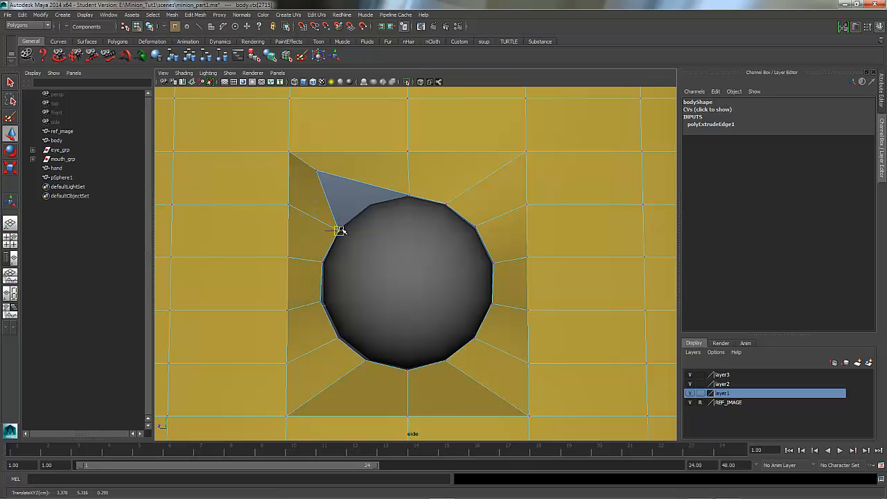
pyautogui.click(316, 169)
pyautogui.moveTo(316, 169); pyautogui.dragTo(371, 202)
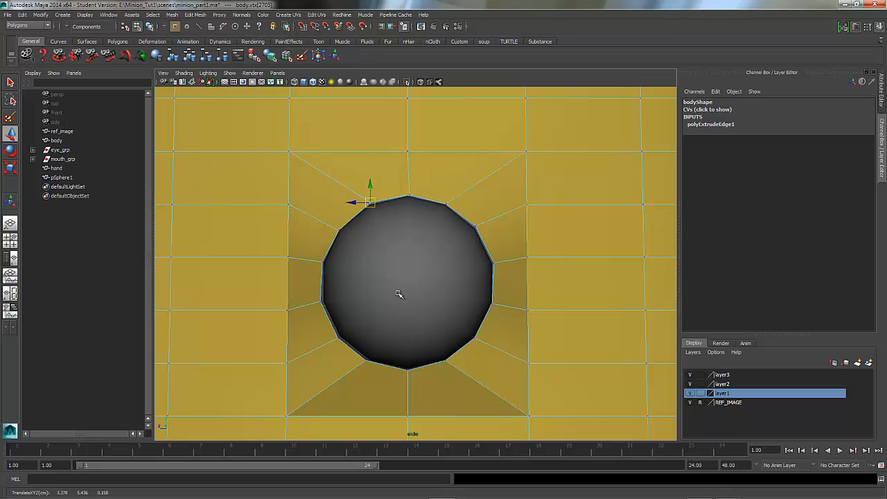
# Fine-tune the lower-left and bottom vertices of the hole border to sit tightly on the sphere's corners.
pyautogui.keyDown('alt'); pyautogui.moveTo(357, 298); pyautogui.dragTo(594, 255, button='right'); pyautogui.keyUp('alt')
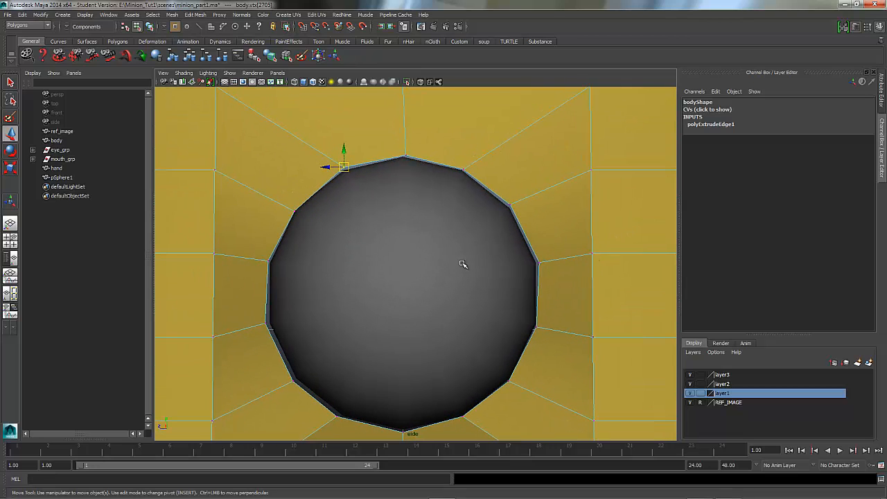
pyautogui.click(269, 327)
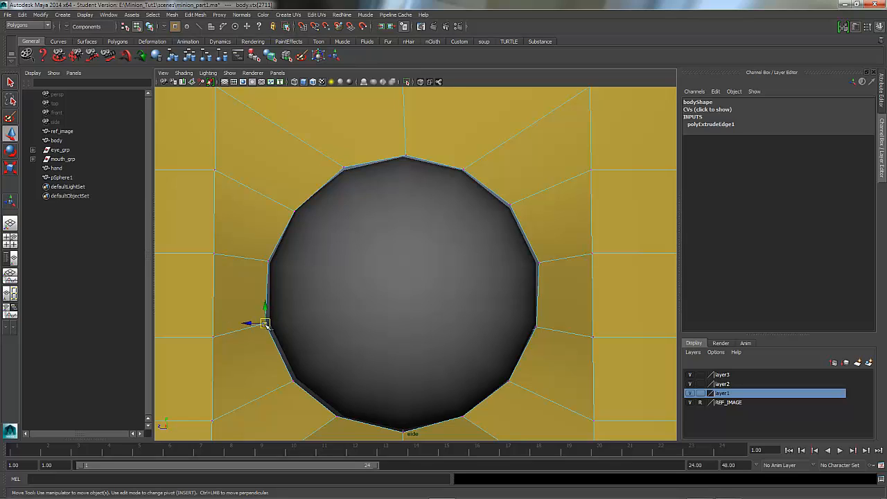
pyautogui.click(294, 382)
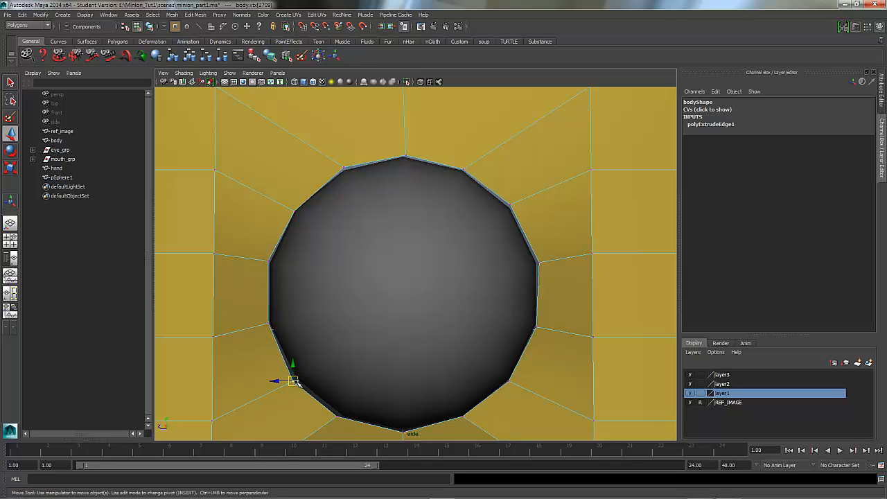
pyautogui.moveTo(294, 382); pyautogui.dragTo(294, 377)
pyautogui.click(336, 416)
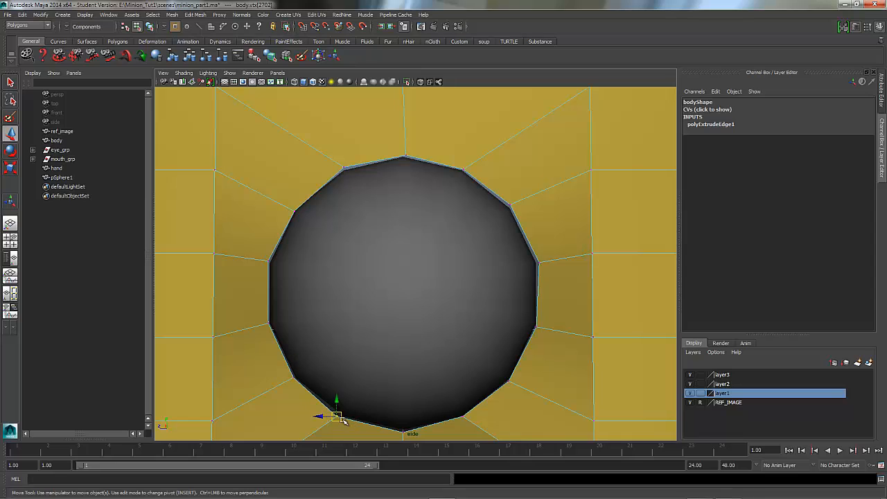
pyautogui.moveTo(338, 416); pyautogui.dragTo(356, 418)
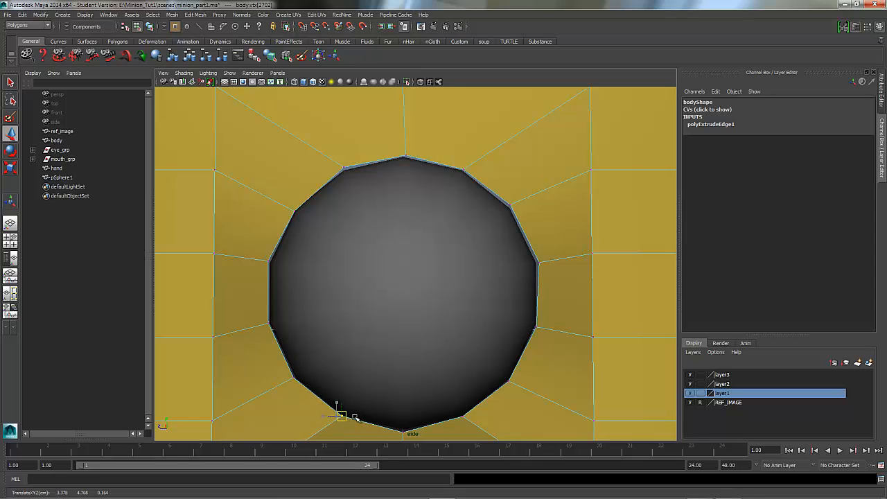
pyautogui.click(404, 431)
pyautogui.moveTo(406, 433); pyautogui.dragTo(404, 431)
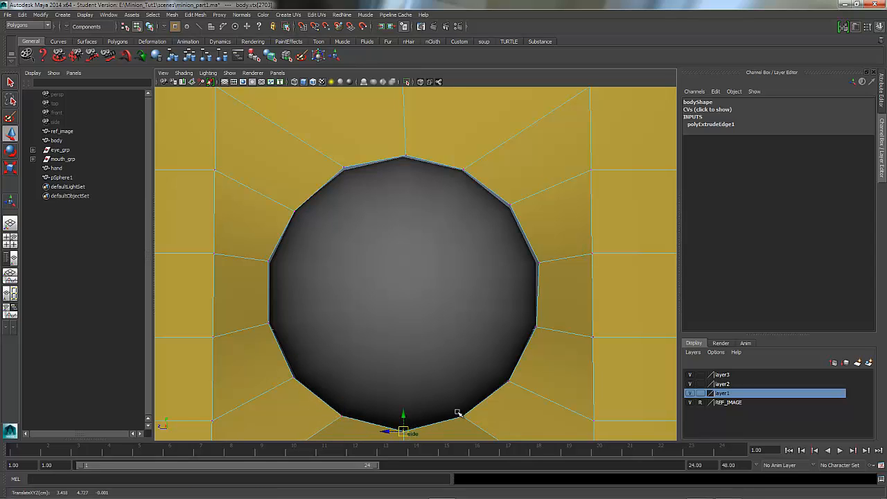
# Fine-tune the three right-side vertices of the hole border to match the sphere's corners.
pyautogui.click(533, 323)
pyautogui.moveTo(534, 323); pyautogui.dragTo(536, 326)
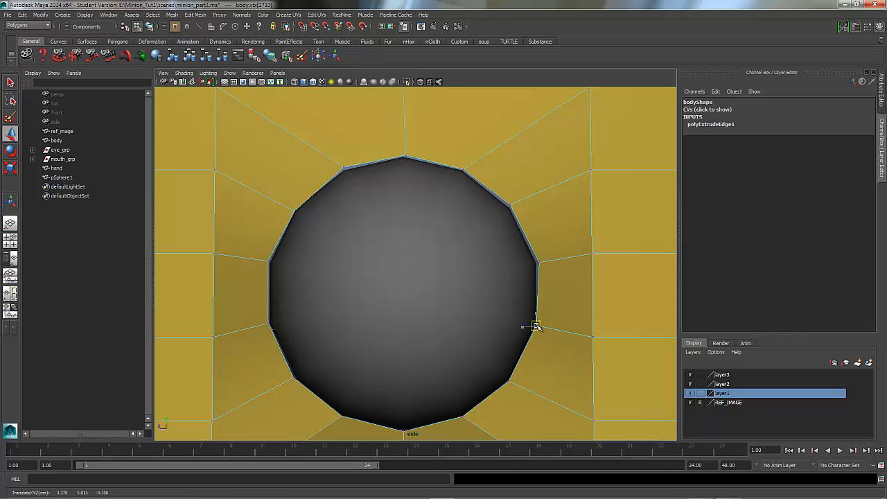
pyautogui.click(538, 262)
pyautogui.moveTo(538, 262); pyautogui.dragTo(539, 262)
pyautogui.click(506, 200)
pyautogui.moveTo(507, 200); pyautogui.dragTo(505, 198)
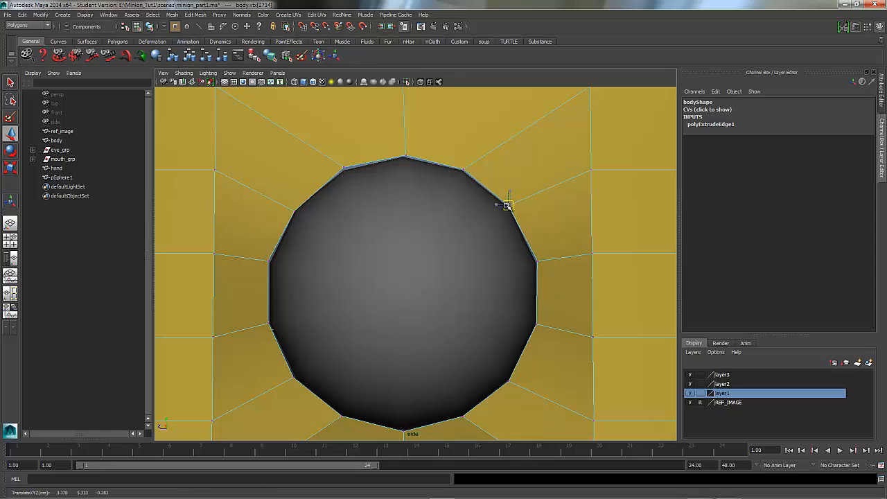
# Fine-tune the three top vertices of the hole border to match the sphere's upper corners.
pyautogui.click(462, 168)
pyautogui.moveTo(462, 168); pyautogui.dragTo(463, 169)
pyautogui.click(402, 157)
pyautogui.moveTo(402, 157); pyautogui.dragTo(403, 156)
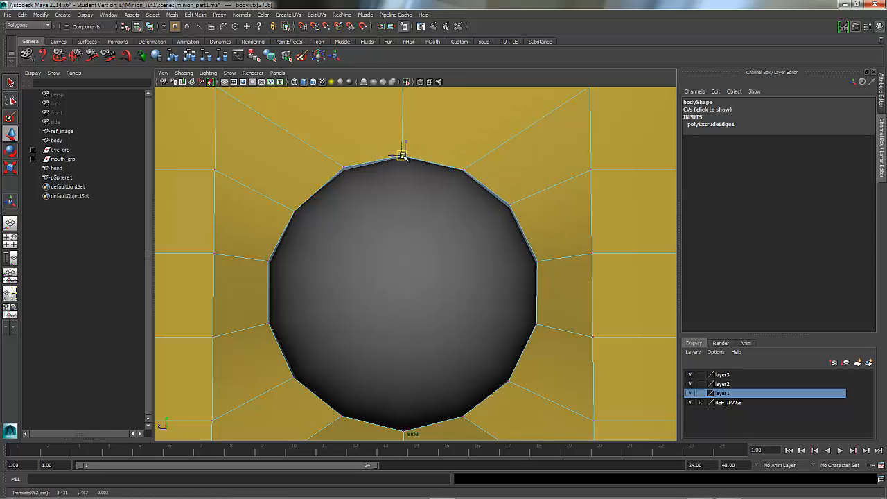
pyautogui.click(342, 167)
pyautogui.moveTo(342, 167); pyautogui.dragTo(345, 168)
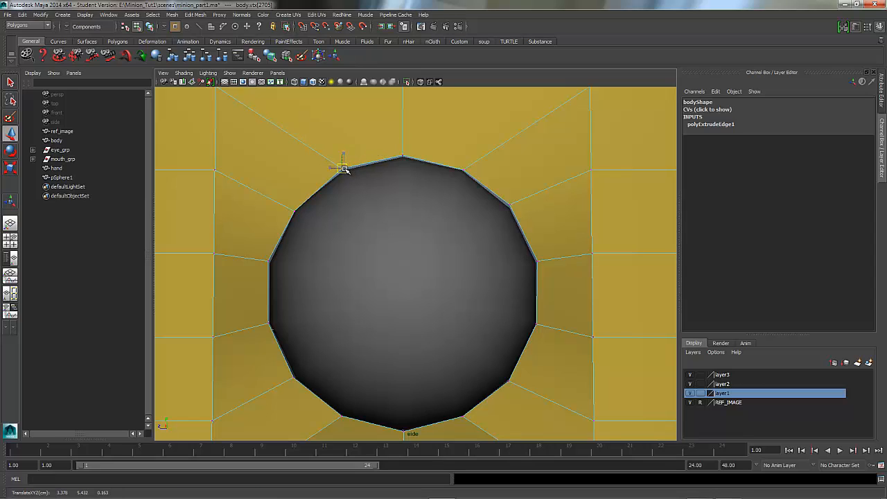
# Nudge the upper-left side vertex of the inner hole border onto the sphere's corner.
pyautogui.click(268, 259)
pyautogui.moveTo(267, 260); pyautogui.dragTo(268, 262)
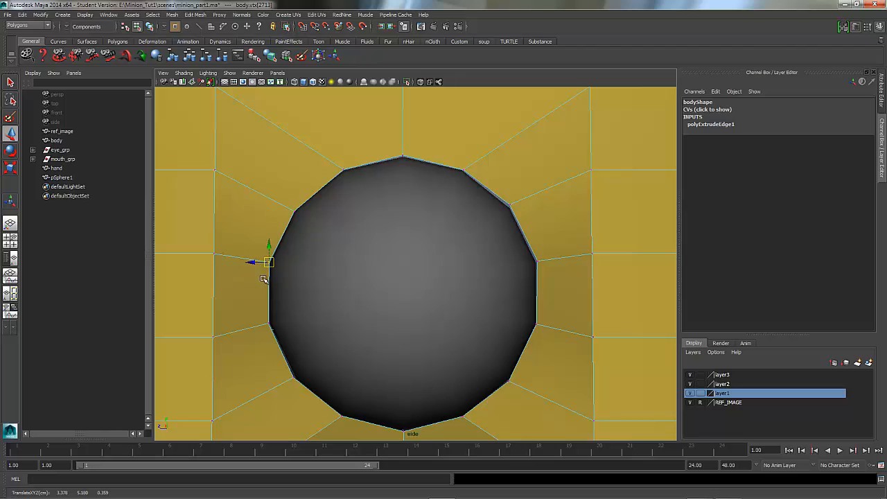
pyautogui.scroll(-10, 390, 269)
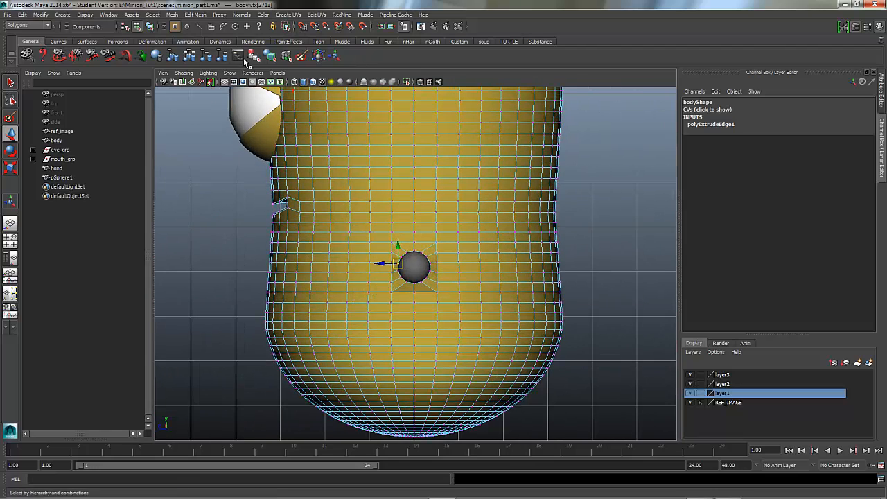
# Select the whole edge loop around the body's inner arm hole border, working in the perspective view.
pyautogui.click(278, 73)
pyautogui.moveTo(298, 82)
pyautogui.click(355, 84)
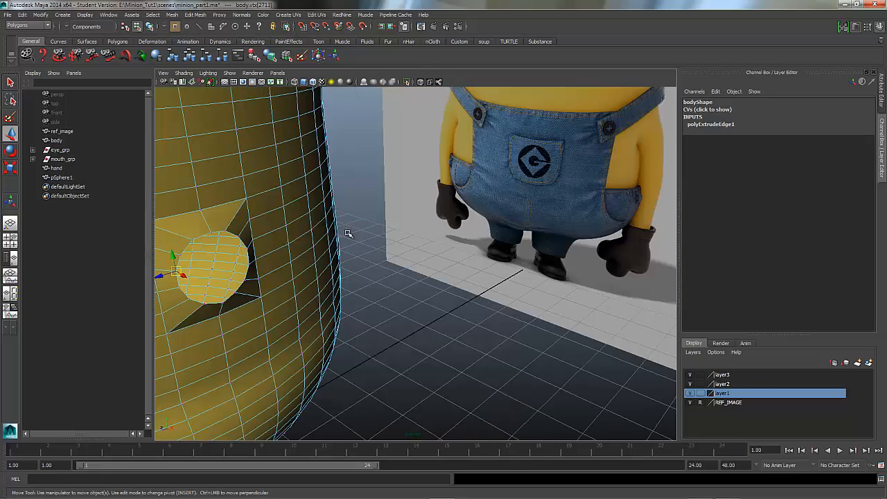
pyautogui.keyDown('alt'); pyautogui.moveTo(288, 304); pyautogui.dragTo(370, 273, button='right'); pyautogui.keyUp('alt')
pyautogui.keyDown('alt'); pyautogui.moveTo(416, 257); pyautogui.dragTo(569, 256, button='middle'); pyautogui.keyUp('alt')
pyautogui.keyDown('alt'); pyautogui.moveTo(472, 305); pyautogui.dragTo(474, 223); pyautogui.keyUp('alt')
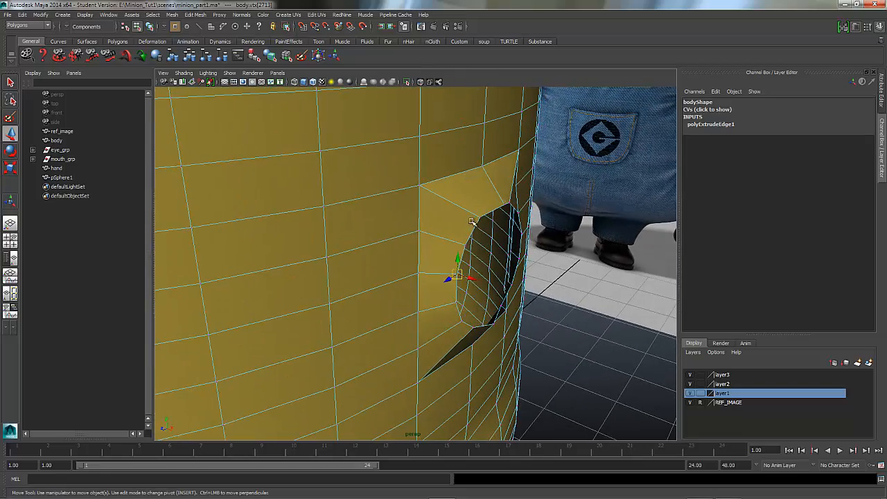
pyautogui.moveTo(459, 229); pyautogui.dragTo(472, 227, button='right')
pyautogui.doubleClick(474, 231)
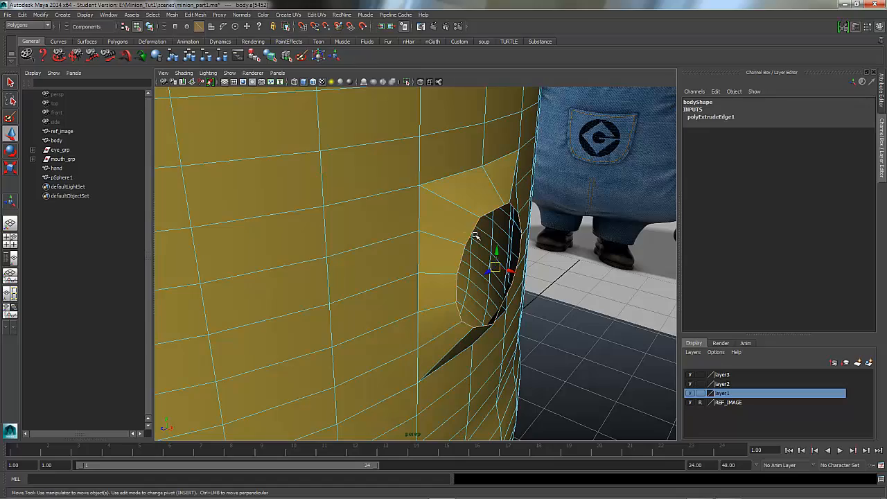
pyautogui.keyDown('alt'); pyautogui.moveTo(474, 339); pyautogui.dragTo(482, 321); pyautogui.keyUp('alt')
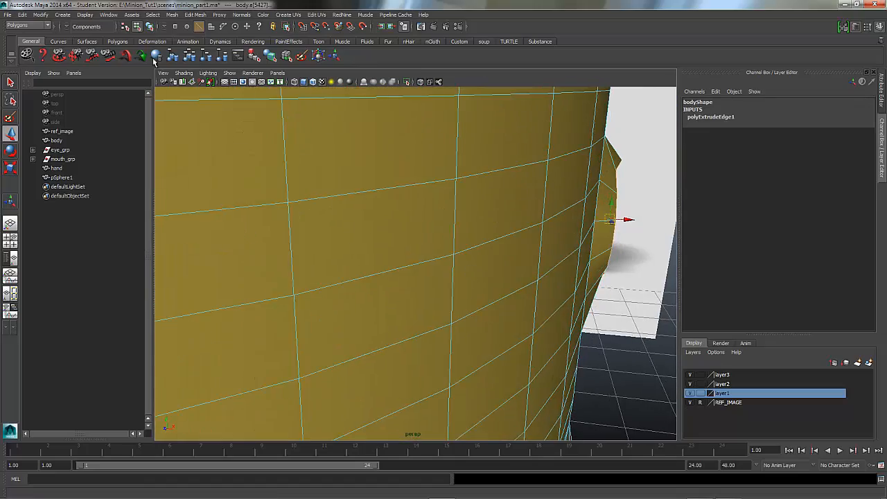
# Flatten the selected hole border loop by scaling it along X in the front view.
pyautogui.click(277, 73)
pyautogui.moveTo(322, 99)
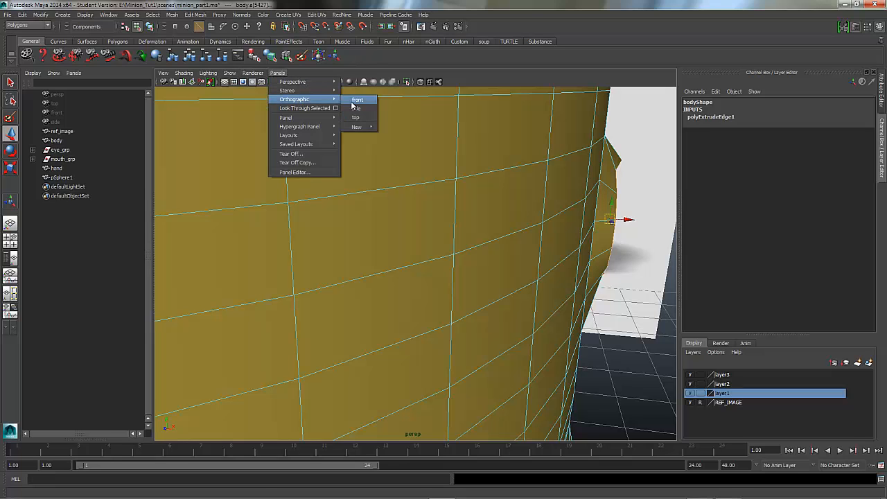
pyautogui.click(358, 100)
pyautogui.scroll(6, 494, 249)
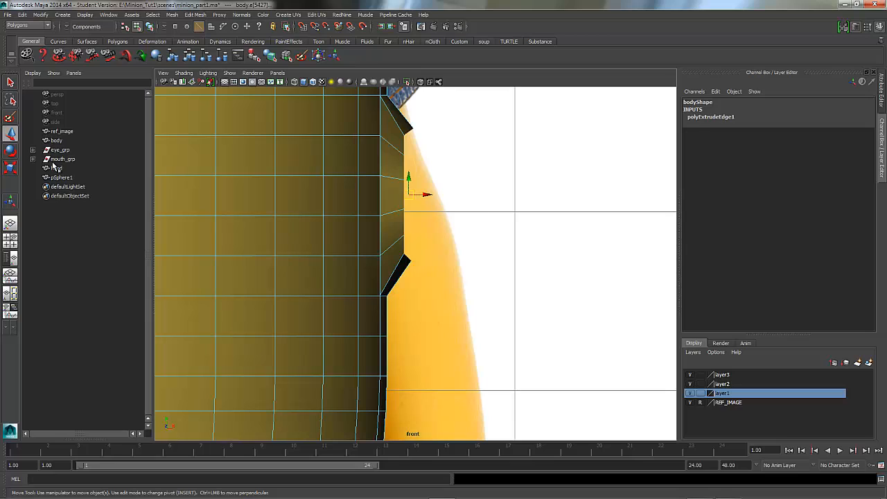
pyautogui.click(8, 169)
pyautogui.moveTo(388, 198); pyautogui.dragTo(412, 196, button='middle')
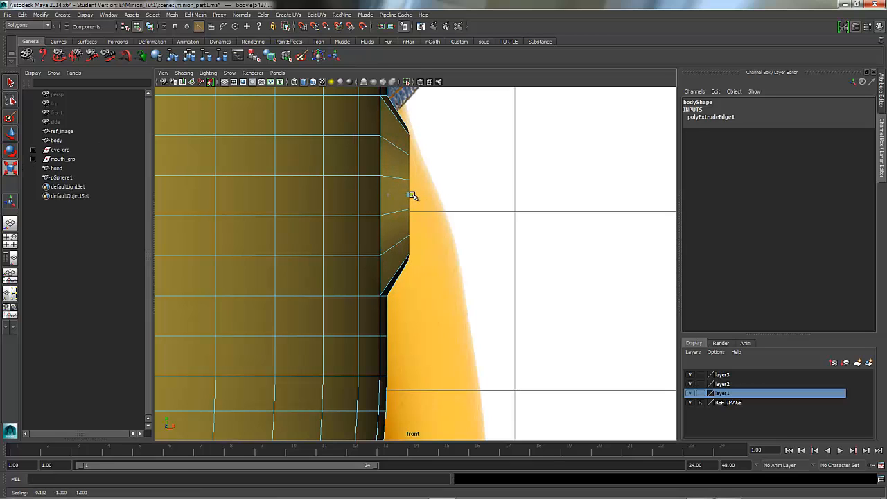
# Extrude the hole border loop straight outward about 2.63 units in X to form the arm.
pyautogui.click(8, 118)
pyautogui.click(194, 15)
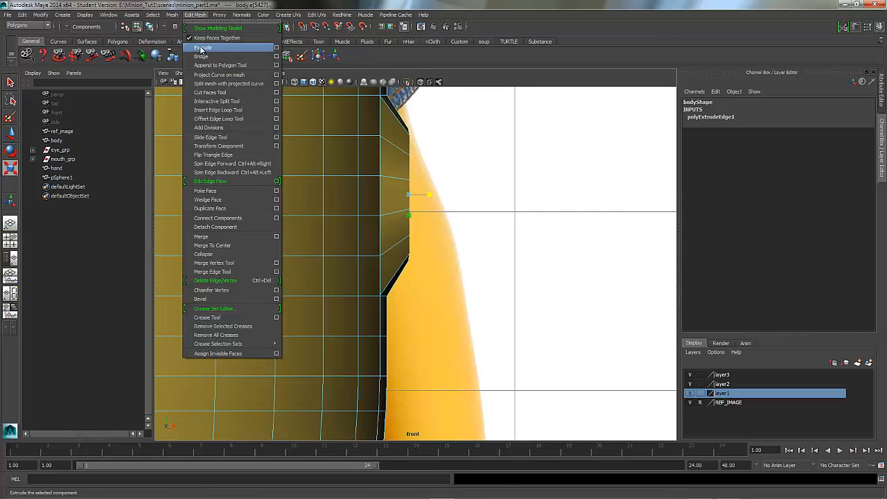
pyautogui.click(202, 48)
pyautogui.click(434, 229)
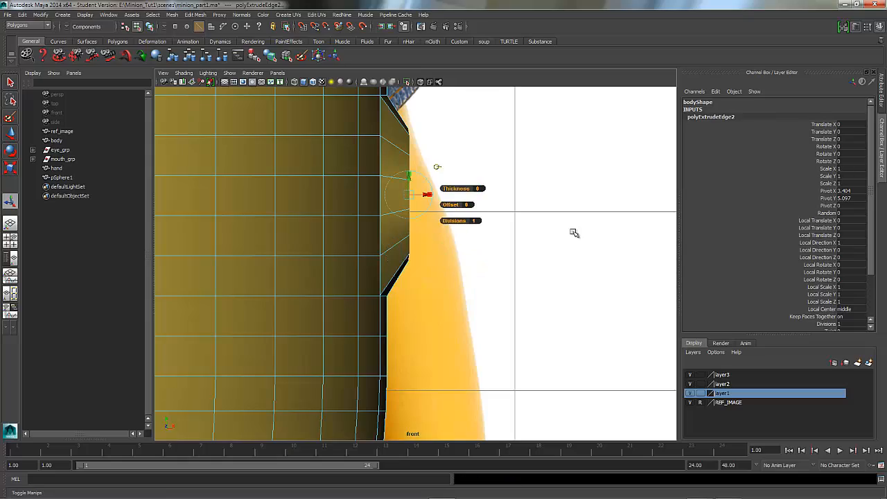
pyautogui.keyDown('alt'); pyautogui.moveTo(575, 232); pyautogui.dragTo(389, 224, button='right'); pyautogui.keyUp('alt')
pyautogui.keyDown('alt'); pyautogui.moveTo(521, 230); pyautogui.dragTo(846, 200, button='right'); pyautogui.keyUp('alt')
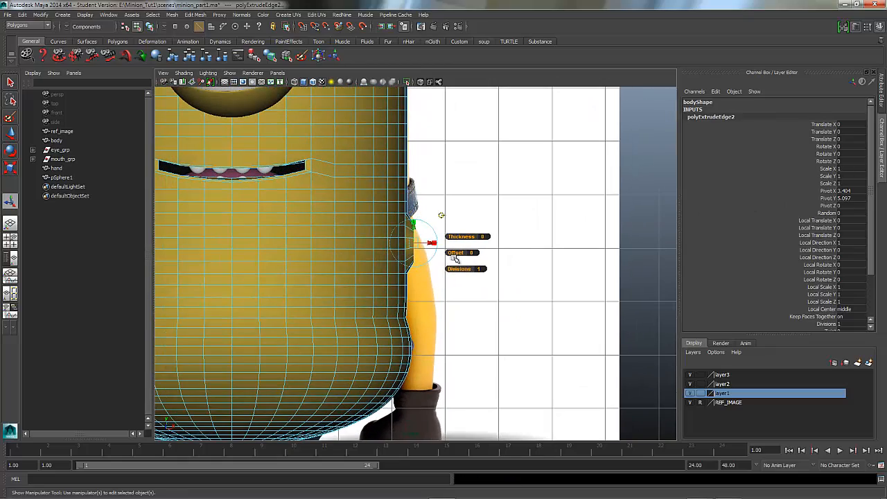
pyautogui.moveTo(432, 244); pyautogui.dragTo(560, 243)
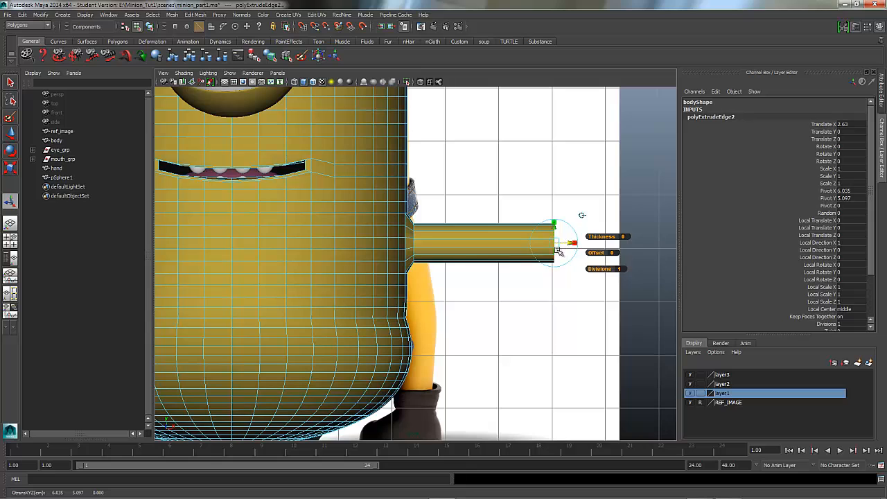
pyautogui.keyDown('alt'); pyautogui.moveTo(503, 307); pyautogui.dragTo(486, 268, button='middle'); pyautogui.keyUp('alt')
# Return to object selection and move the hand along X to about 4.53, below the arm.
pyautogui.click(9, 84)
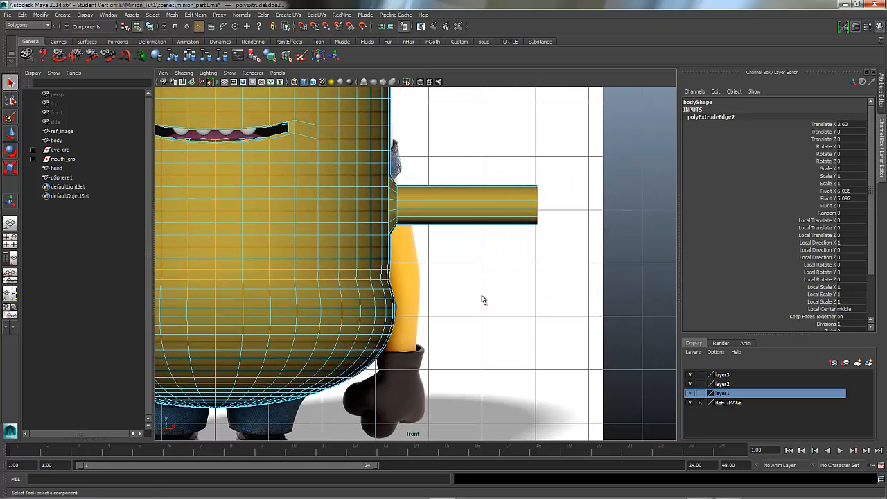
pyautogui.keyDown('alt'); pyautogui.moveTo(483, 300); pyautogui.dragTo(478, 254, button='middle'); pyautogui.keyUp('alt')
pyautogui.click(662, 416)
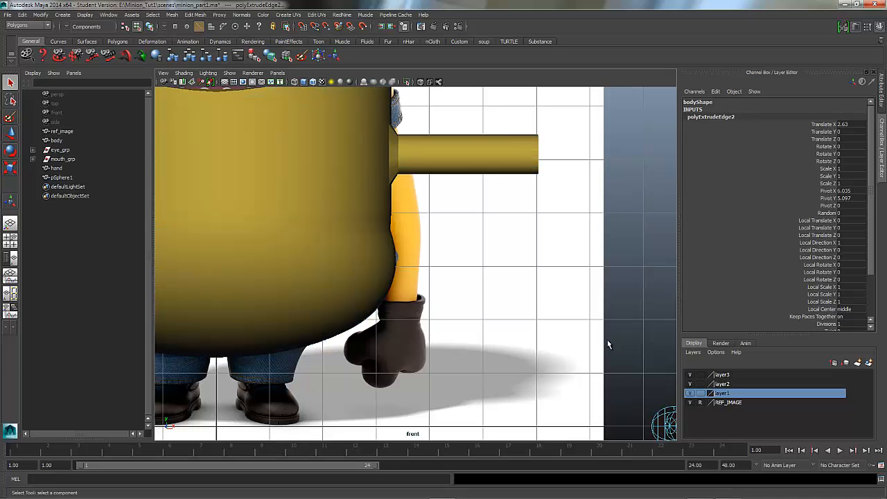
pyautogui.scroll(-3, 607, 345)
pyautogui.moveTo(564, 295); pyautogui.dragTo(600, 289, button='right')
pyautogui.click(565, 341)
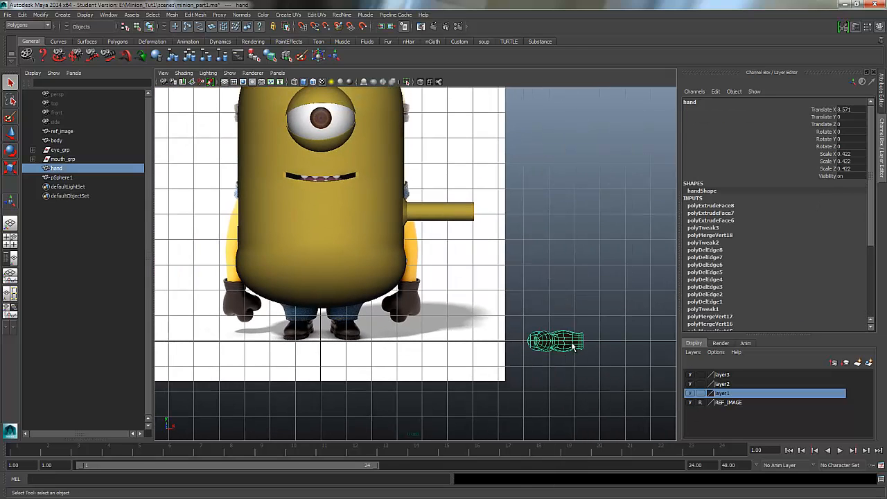
pyautogui.click(11, 134)
pyautogui.moveTo(554, 342); pyautogui.dragTo(488, 334)
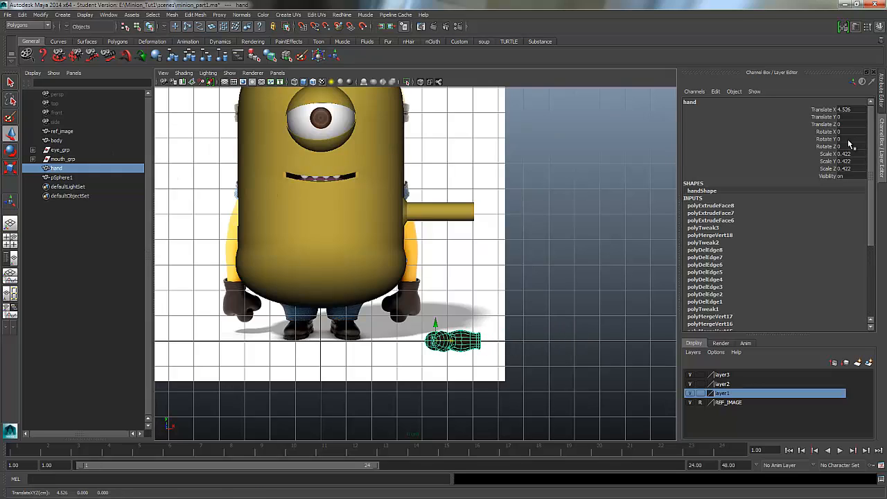
# Turn the hand around by setting its Z rotation to -180.
pyautogui.click(10, 150)
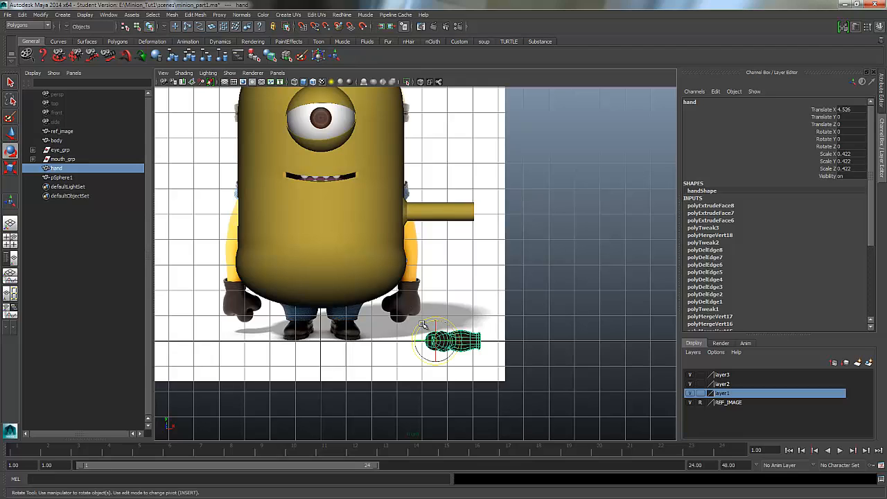
pyautogui.moveTo(423, 325); pyautogui.dragTo(471, 389)
pyautogui.click(862, 147)
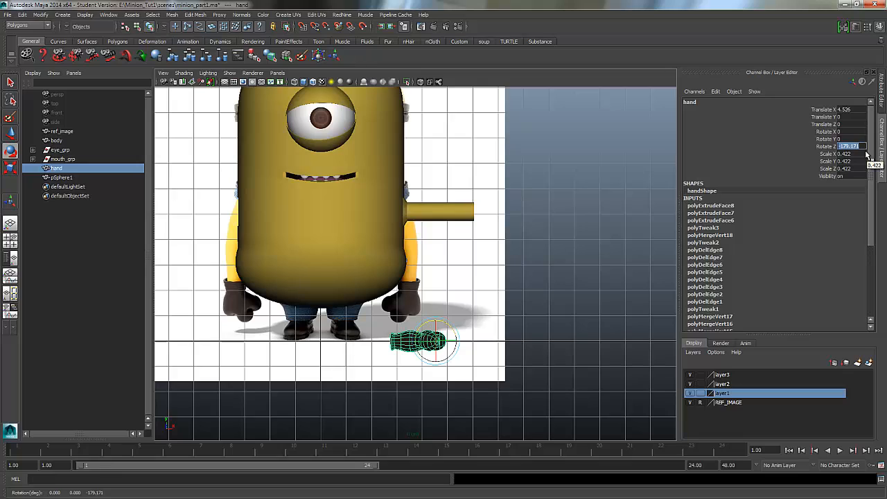
pyautogui.write('-180')
pyautogui.press('Return')
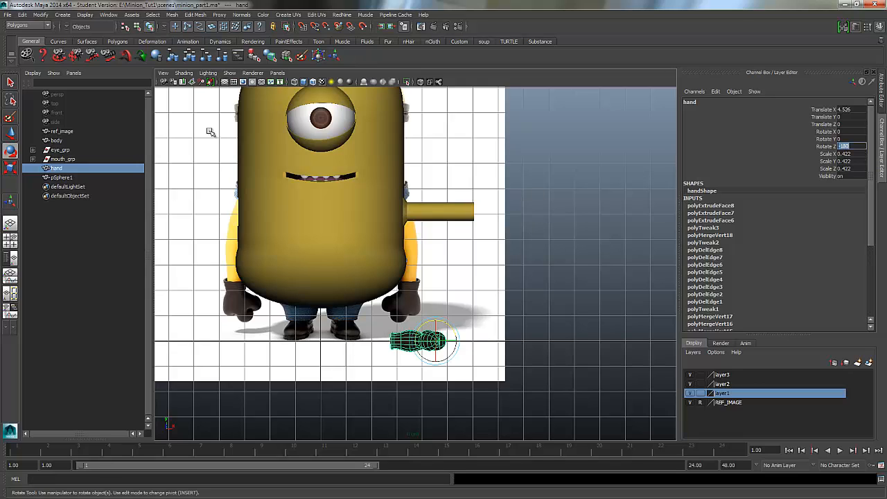
# Move the hand to the arm's open end, at about X 7.9 and Y 5.07, and scale it up slightly to meet the arm.
pyautogui.press('w')
pyautogui.moveTo(435, 359); pyautogui.dragTo(500, 215)
pyautogui.keyDown('alt'); pyautogui.moveTo(445, 259); pyautogui.dragTo(606, 236, button='right'); pyautogui.keyUp('alt')
pyautogui.keyDown('alt'); pyautogui.moveTo(465, 171); pyautogui.dragTo(461, 283, button='middle'); pyautogui.keyUp('alt')
pyautogui.keyDown('alt'); pyautogui.moveTo(460, 284); pyautogui.dragTo(446, 291); pyautogui.keyUp('alt')
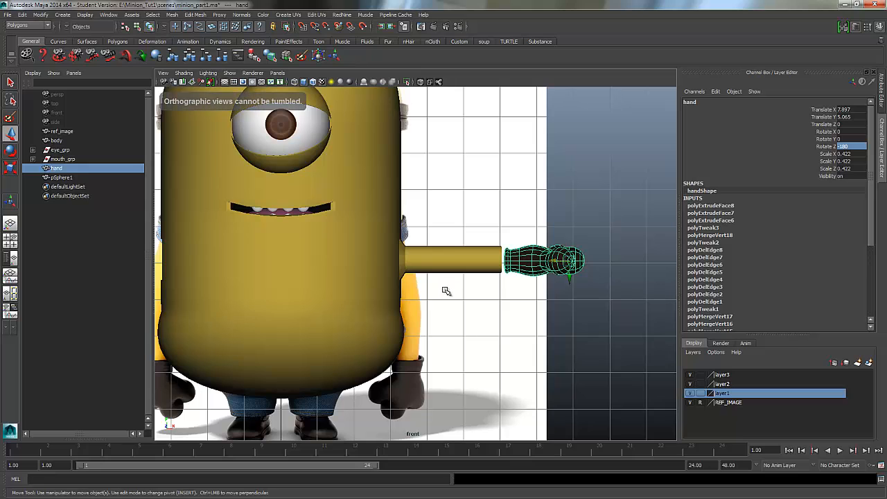
pyautogui.scroll(5, 472, 274)
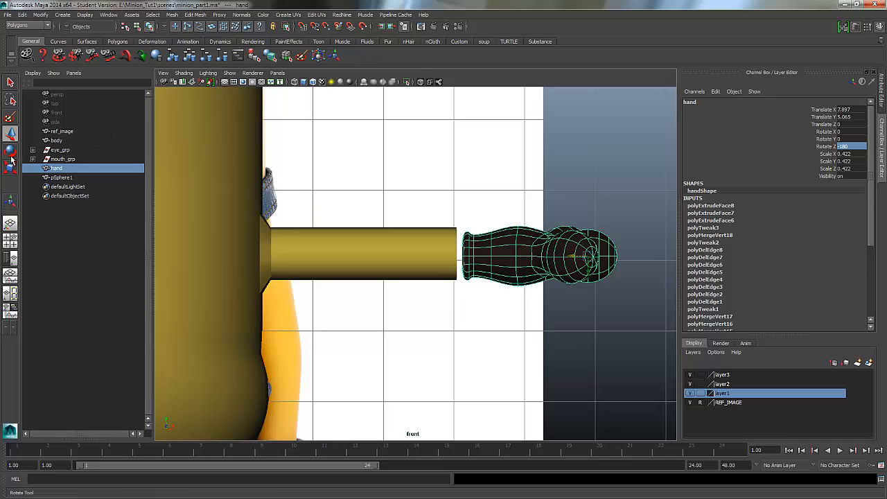
pyautogui.press('r')
pyautogui.moveTo(588, 257); pyautogui.dragTo(595, 257)
# Select the edge loop at the arm's open end, try narrowing it vertically, and undo that scaling.
pyautogui.click(401, 255)
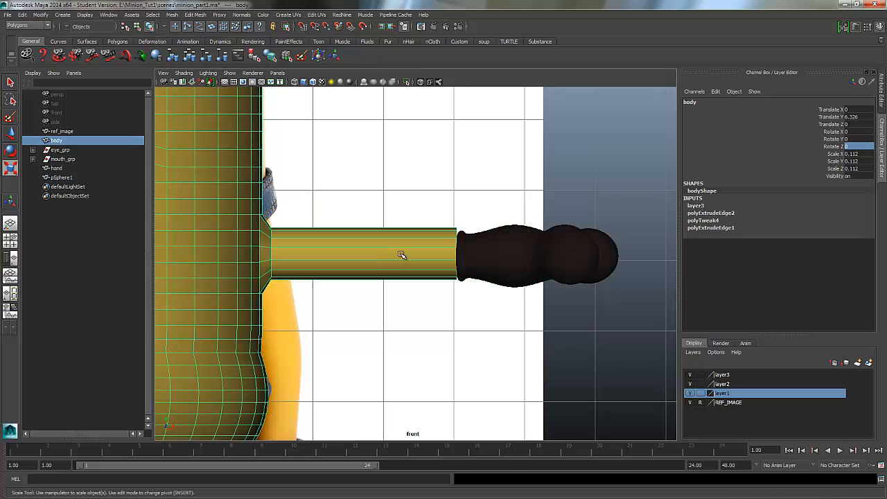
pyautogui.moveTo(439, 242); pyautogui.dragTo(454, 234, button='right')
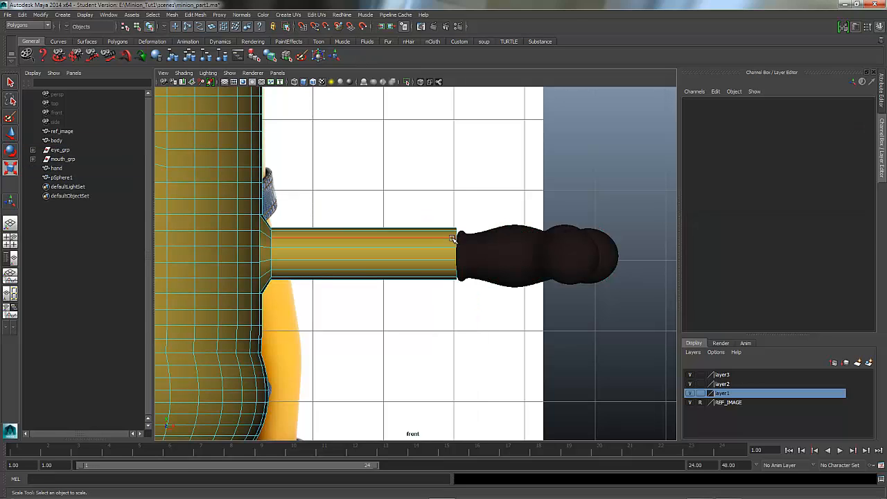
pyautogui.click(456, 235)
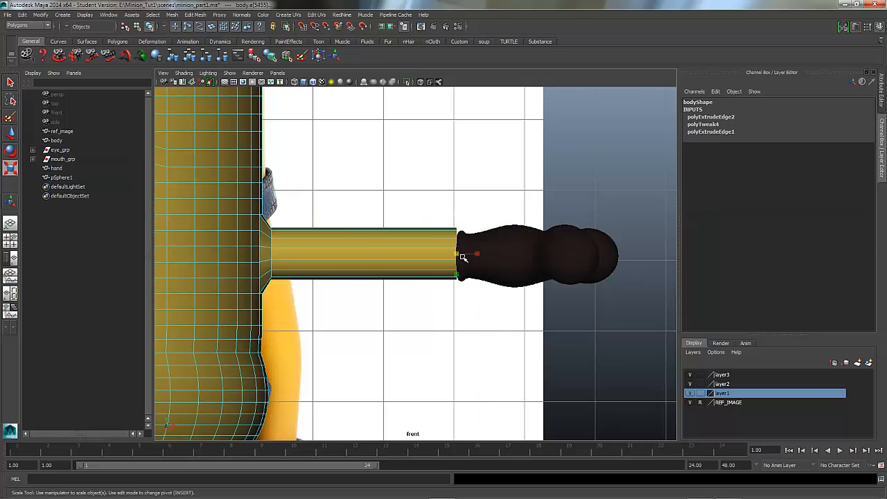
pyautogui.moveTo(456, 275); pyautogui.dragTo(459, 270)
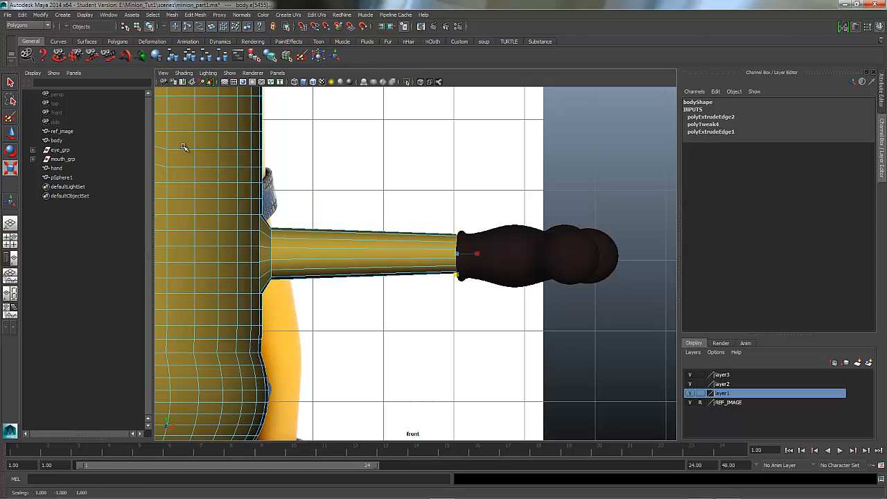
pyautogui.hotkey('ctrl', 'z')
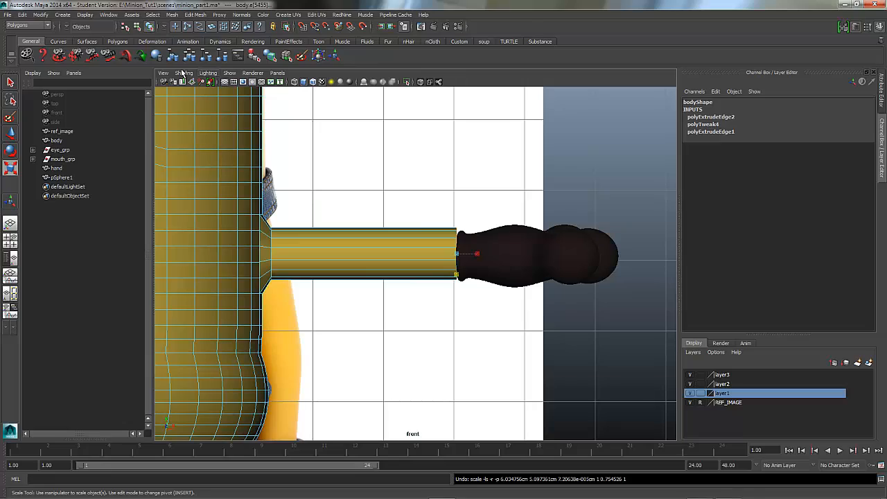
# Scale the arm's end loop down uniformly in the perspective view so the arm tapers into the glove's cuff.
pyautogui.click(277, 73)
pyautogui.moveTo(287, 87)
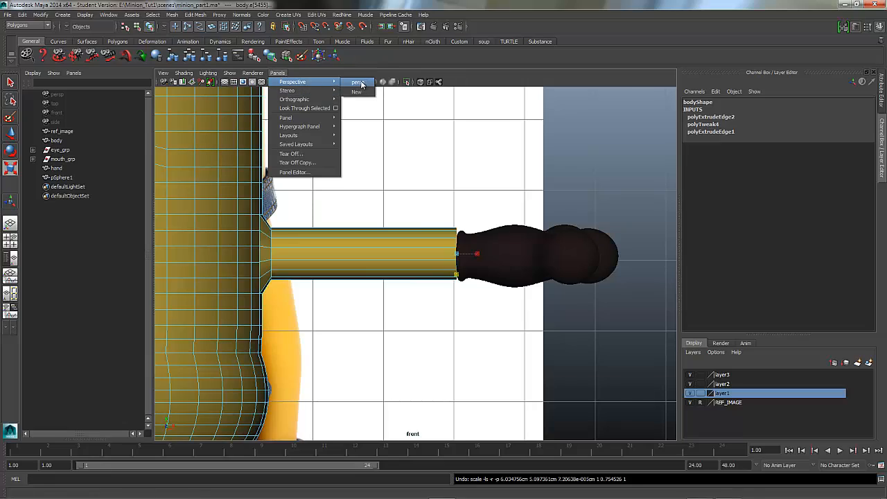
pyautogui.click(355, 88)
pyautogui.keyDown('alt'); pyautogui.moveTo(503, 223); pyautogui.dragTo(402, 225); pyautogui.keyUp('alt')
pyautogui.keyDown('alt'); pyautogui.moveTo(636, 233); pyautogui.dragTo(340, 228, button='right'); pyautogui.keyUp('alt')
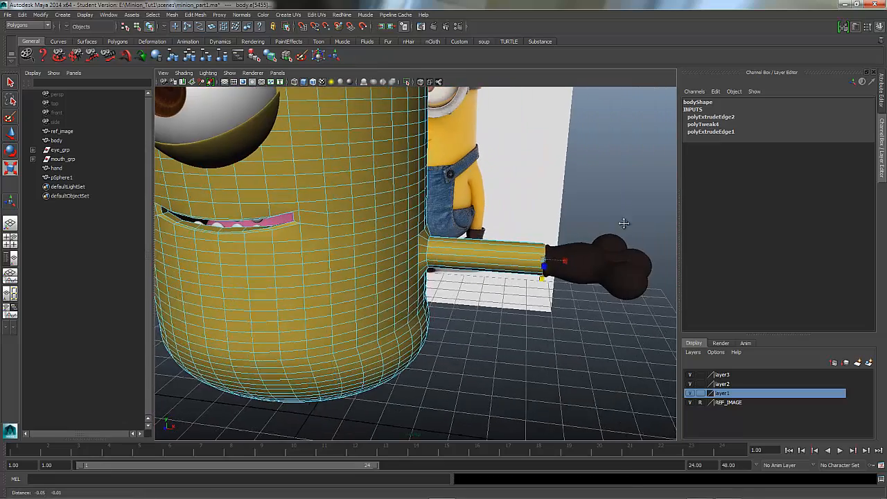
pyautogui.keyDown('alt'); pyautogui.moveTo(624, 224); pyautogui.dragTo(596, 215); pyautogui.keyUp('alt')
pyautogui.keyDown('alt'); pyautogui.moveTo(596, 215); pyautogui.dragTo(443, 260, button='middle'); pyautogui.keyUp('alt')
pyautogui.scroll(5, 416, 269)
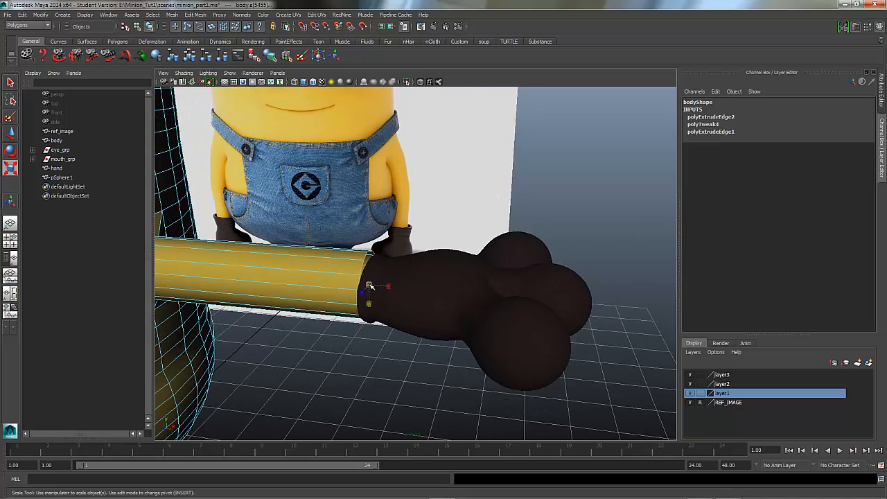
pyautogui.moveTo(369, 284); pyautogui.dragTo(356, 311)
# Check the tapered arm and its joint with the glove from several angles, and select the body as a whole object.
pyautogui.keyDown('alt'); pyautogui.moveTo(362, 289); pyautogui.dragTo(509, 239, button='middle'); pyautogui.keyUp('alt')
pyautogui.keyDown('alt'); pyautogui.moveTo(400, 291); pyautogui.dragTo(519, 264, button='right'); pyautogui.keyUp('alt')
pyautogui.keyDown('alt'); pyautogui.moveTo(441, 279); pyautogui.dragTo(481, 299, button='middle'); pyautogui.keyUp('alt')
pyautogui.keyDown('alt'); pyautogui.moveTo(439, 313); pyautogui.dragTo(465, 314); pyautogui.keyUp('alt')
pyautogui.keyDown('alt'); pyautogui.moveTo(463, 267); pyautogui.dragTo(291, 302, button='middle'); pyautogui.keyUp('alt')
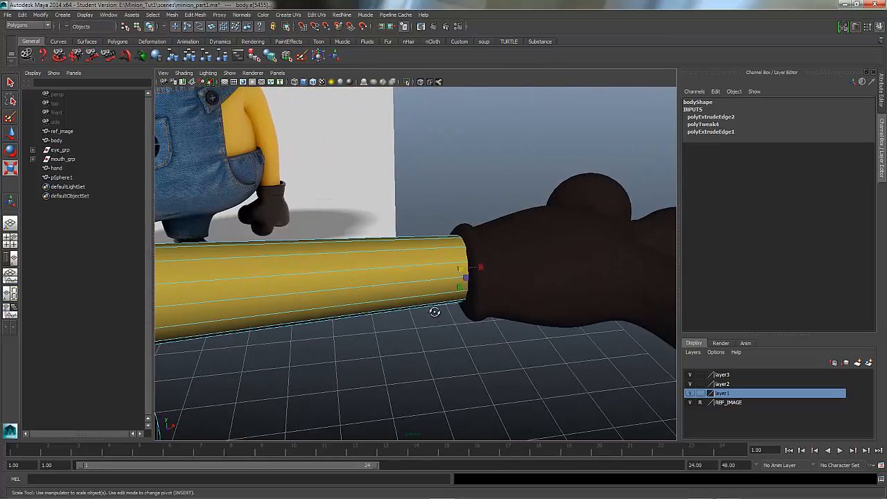
pyautogui.keyDown('alt'); pyautogui.moveTo(434, 309); pyautogui.dragTo(421, 287); pyautogui.keyUp('alt')
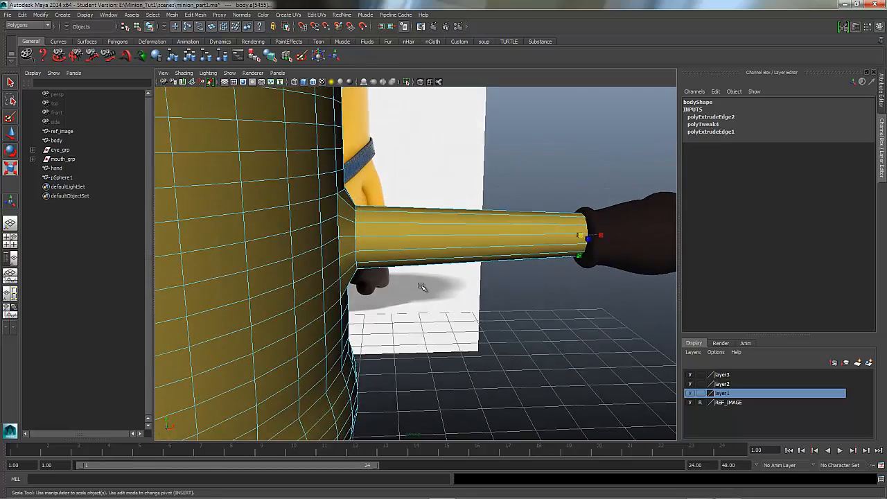
pyautogui.keyDown('alt'); pyautogui.moveTo(281, 280); pyautogui.dragTo(357, 258, button='right'); pyautogui.keyUp('alt')
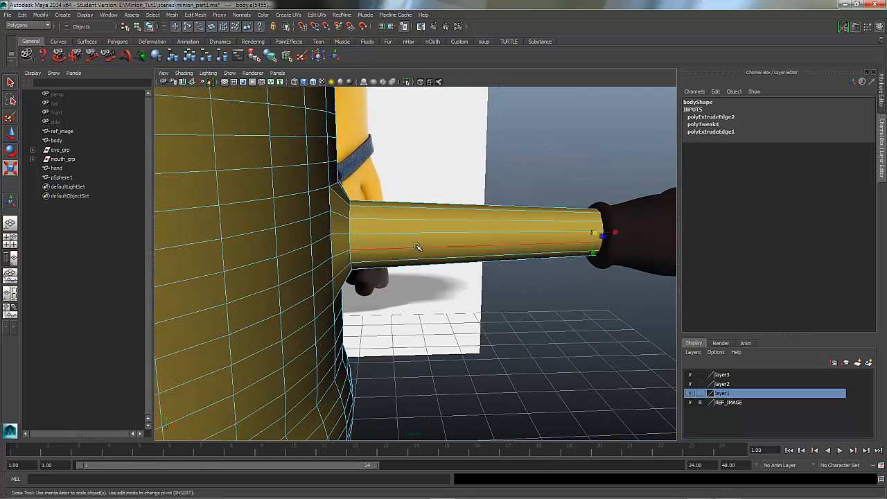
pyautogui.moveTo(416, 234)
pyautogui.mouseDown(button='right')
pyautogui.moveTo(456, 220)
pyautogui.moveTo(427, 230)
pyautogui.mouseUp(button='right')
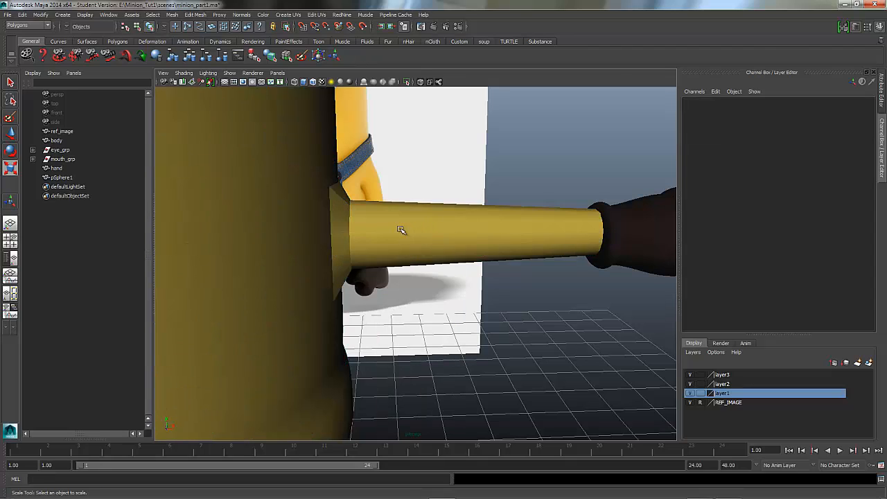
pyautogui.click(373, 228)
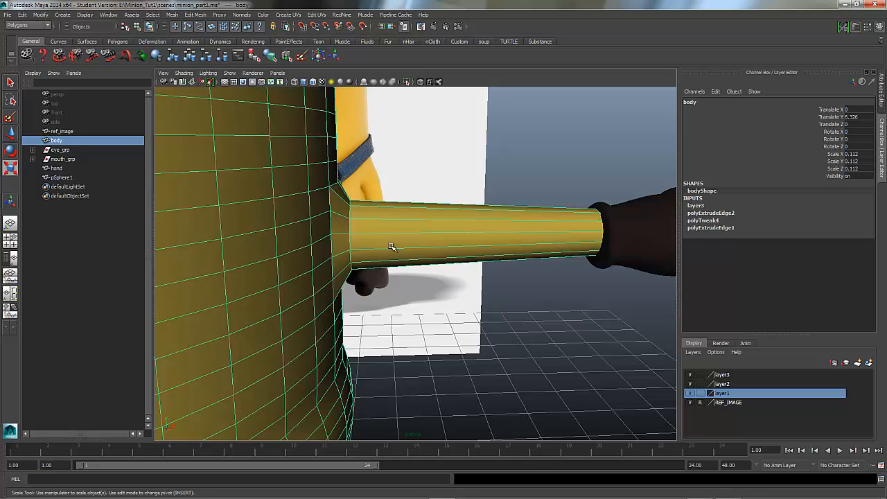
# Insert edge loops around the arm: next to the shoulder joint, three close together at the elbow, and near the wrist end.
pyautogui.moveTo(392, 227); pyautogui.dragTo(413, 242, button='right')
pyautogui.moveTo(344, 218); pyautogui.dragTo(361, 219)
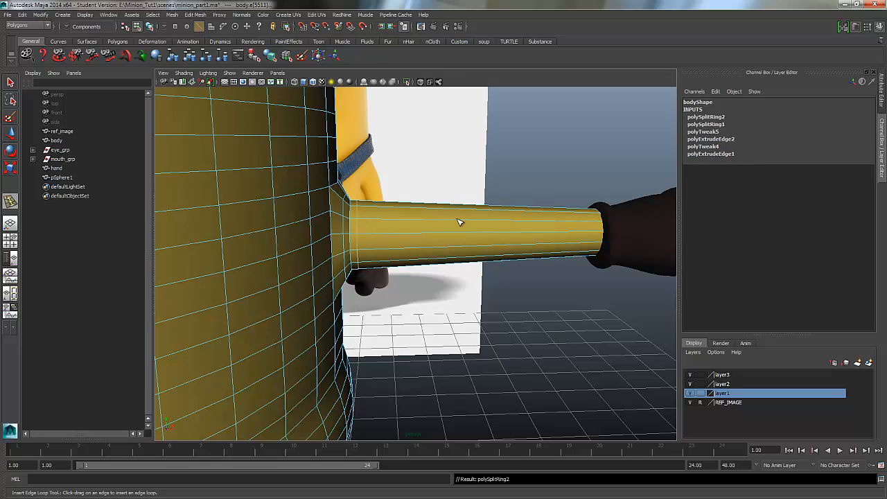
pyautogui.moveTo(467, 225); pyautogui.dragTo(456, 230)
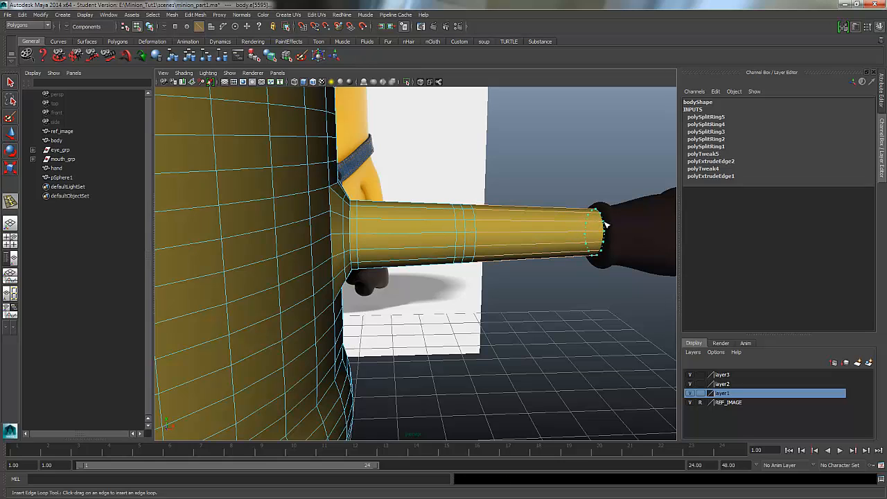
pyautogui.moveTo(598, 226); pyautogui.dragTo(513, 257)
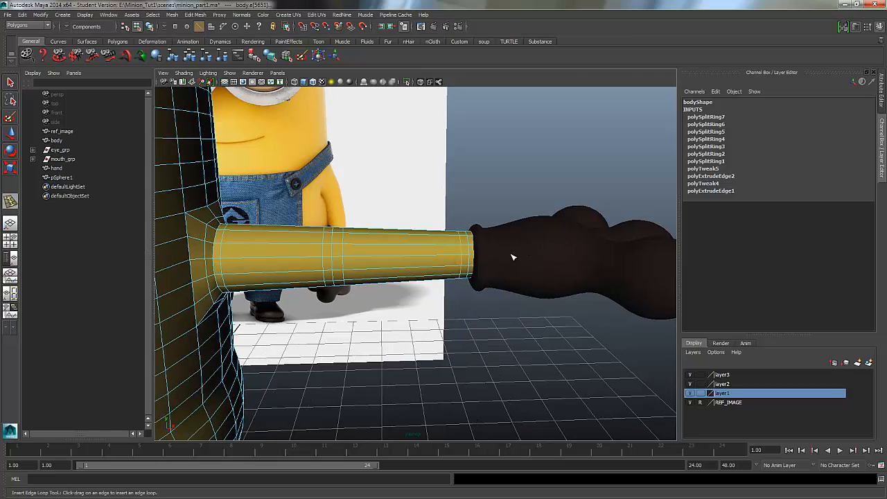
pyautogui.doubleClick(11, 81)
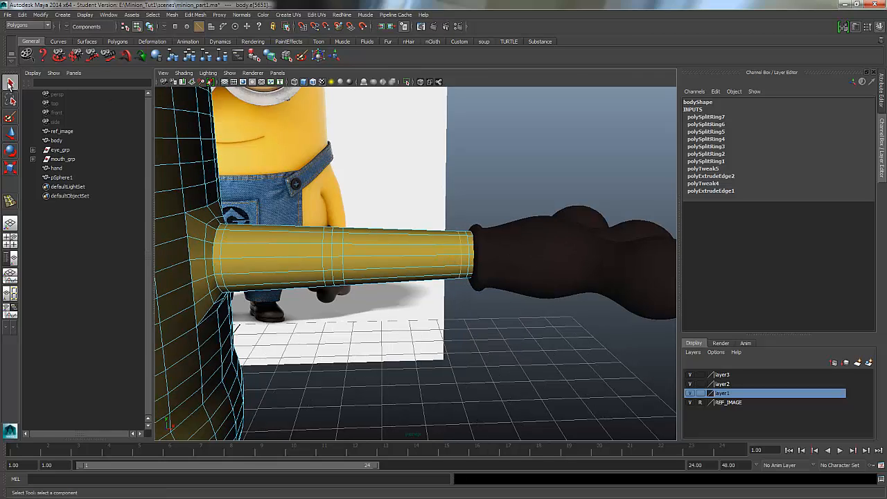
pyautogui.click(179, 63)
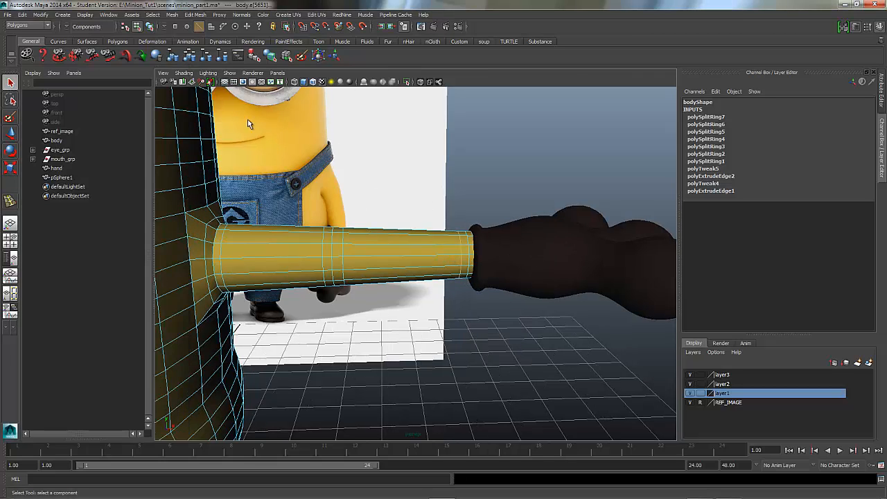
# Try scaling down the selected edge loop at the arm's wrist end, and undo that scaling.
pyautogui.keyDown('alt'); pyautogui.moveTo(539, 222); pyautogui.dragTo(333, 295); pyautogui.keyUp('alt')
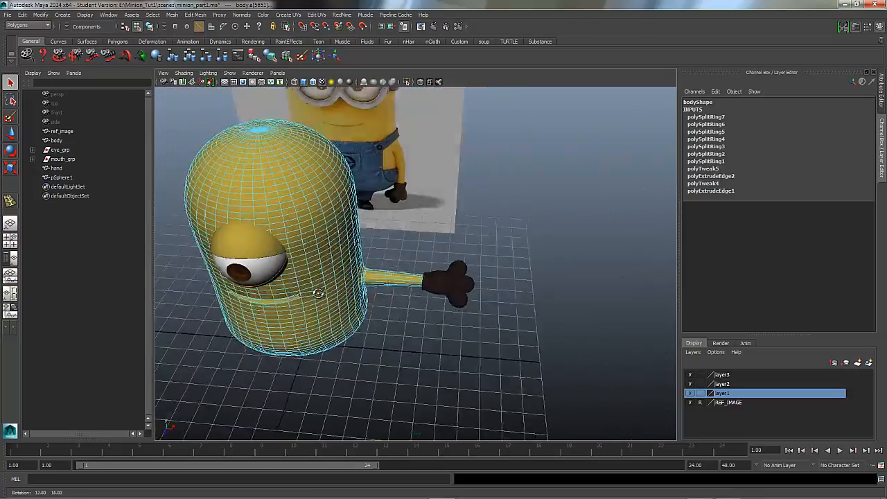
pyautogui.keyDown('alt'); pyautogui.moveTo(380, 240); pyautogui.dragTo(423, 225, button='middle'); pyautogui.keyUp('alt')
pyautogui.keyDown('alt'); pyautogui.moveTo(368, 281); pyautogui.dragTo(374, 225); pyautogui.keyUp('alt')
pyautogui.keyDown('alt'); pyautogui.moveTo(367, 239); pyautogui.dragTo(442, 276, button='right'); pyautogui.keyUp('alt')
pyautogui.keyDown('alt'); pyautogui.moveTo(442, 276); pyautogui.dragTo(396, 298); pyautogui.keyUp('alt')
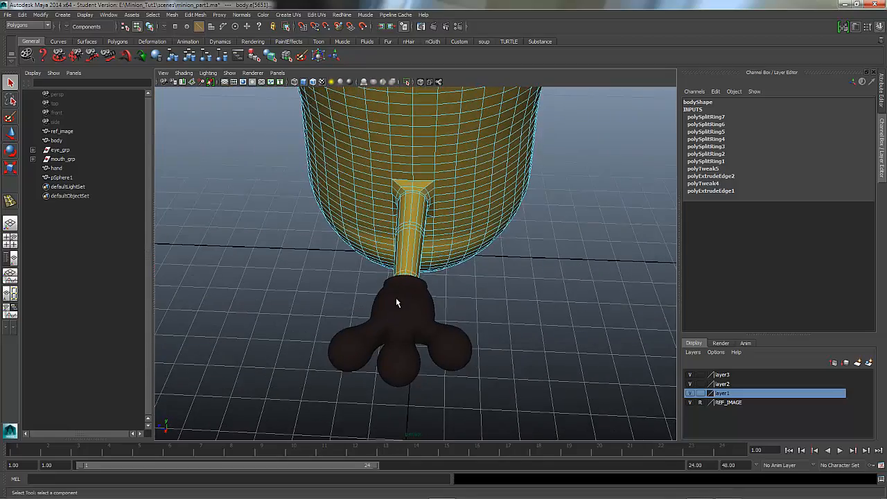
pyautogui.click(397, 299)
pyautogui.press('r')
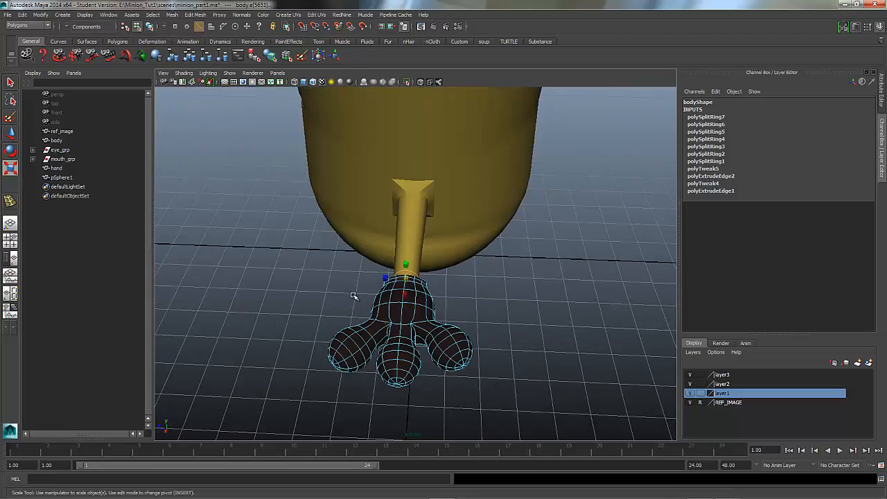
pyautogui.moveTo(409, 280); pyautogui.dragTo(406, 282)
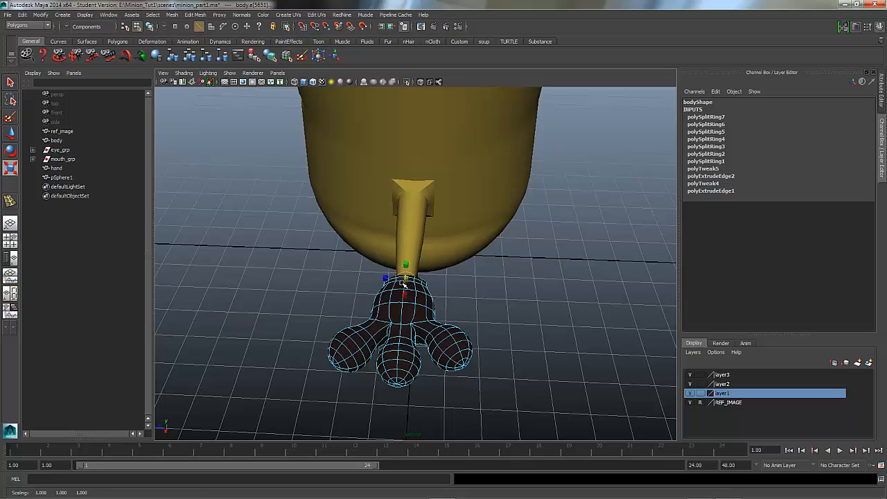
pyautogui.hotkey('ctrl', 'z')
# Select the hand as a whole object and move it inward onto the arm's end, to about X 7.64 and Y 5.11.
pyautogui.moveTo(402, 309); pyautogui.dragTo(404, 291, button='right')
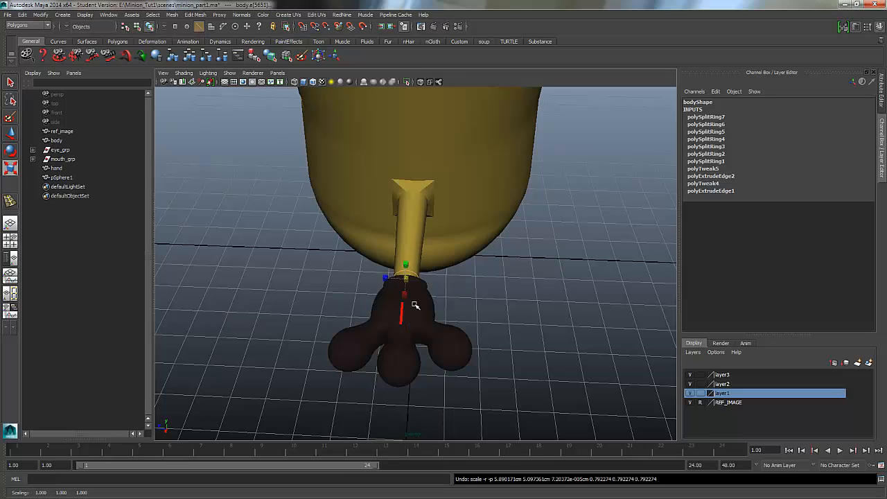
pyautogui.click(395, 333)
pyautogui.moveTo(399, 362); pyautogui.dragTo(381, 368)
pyautogui.keyDown('alt'); pyautogui.moveTo(371, 373); pyautogui.dragTo(455, 327); pyautogui.keyUp('alt')
pyautogui.click(9, 136)
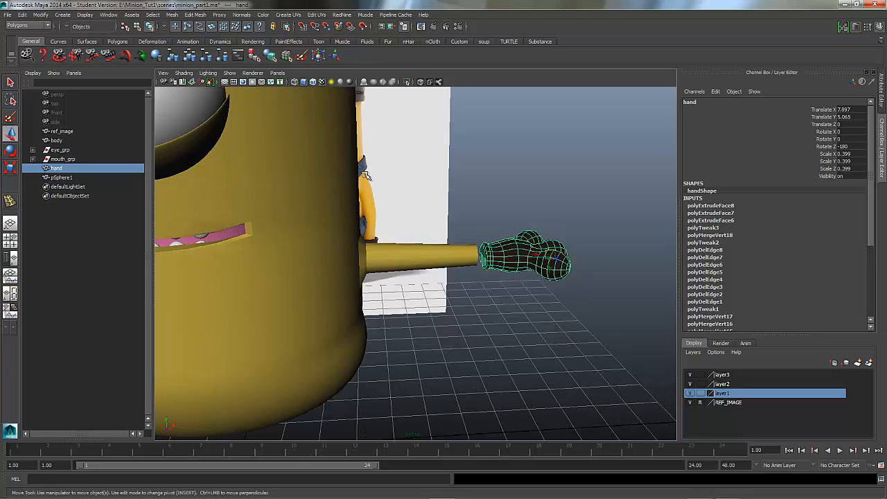
pyautogui.moveTo(537, 257); pyautogui.dragTo(527, 258)
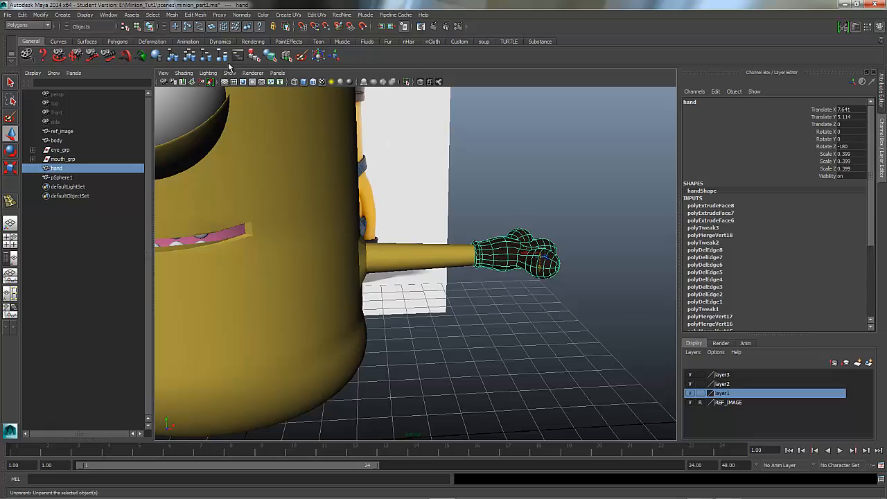
# Align the hand's height with the arm in the front orthographic view, at about Y 5.107.
pyautogui.click(277, 73)
pyautogui.moveTo(338, 101)
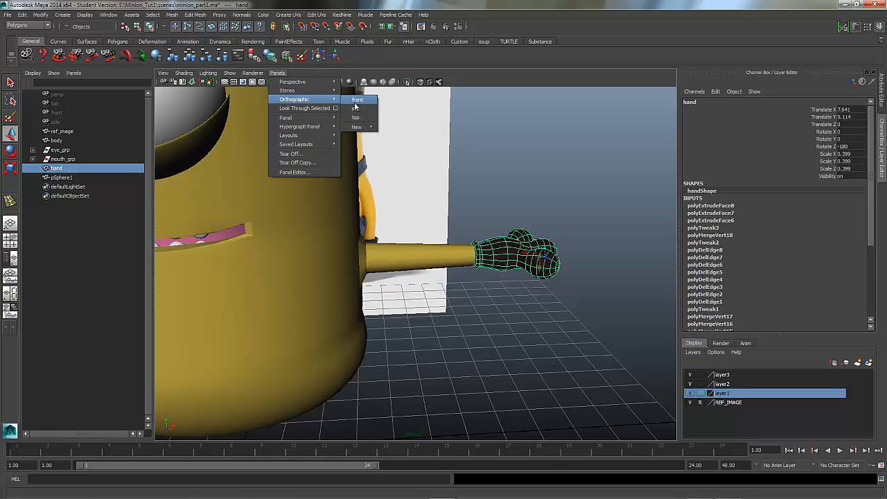
pyautogui.click(357, 100)
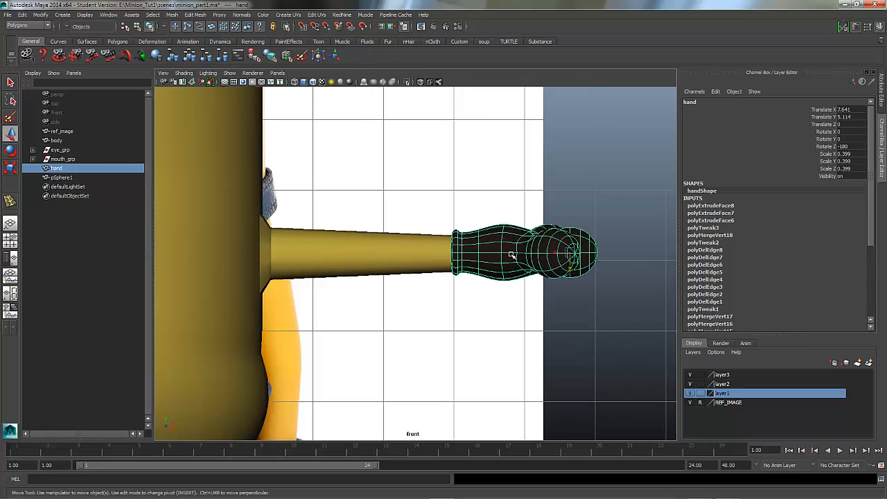
pyautogui.moveTo(571, 270); pyautogui.dragTo(570, 271)
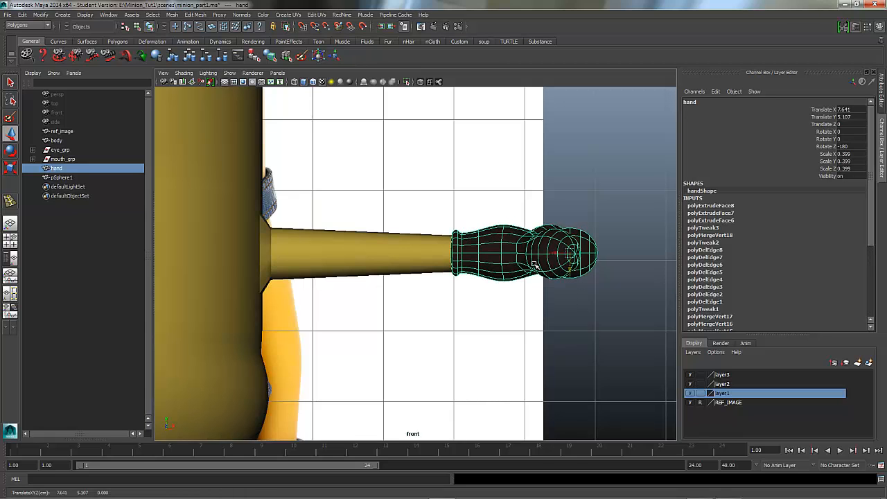
pyautogui.keyDown('alt'); pyautogui.moveTo(405, 185); pyautogui.dragTo(303, 206, button='right'); pyautogui.keyUp('alt')
pyautogui.keyDown('alt'); pyautogui.moveTo(337, 204); pyautogui.dragTo(497, 218, button='middle'); pyautogui.keyUp('alt')
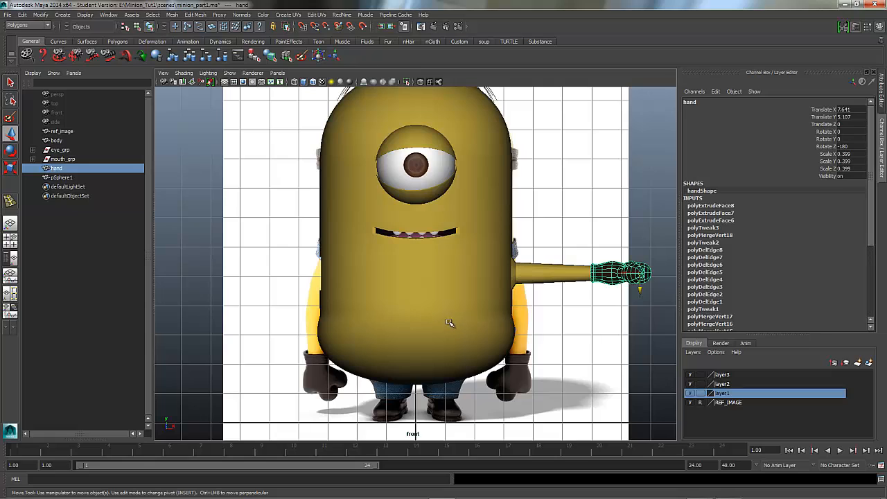